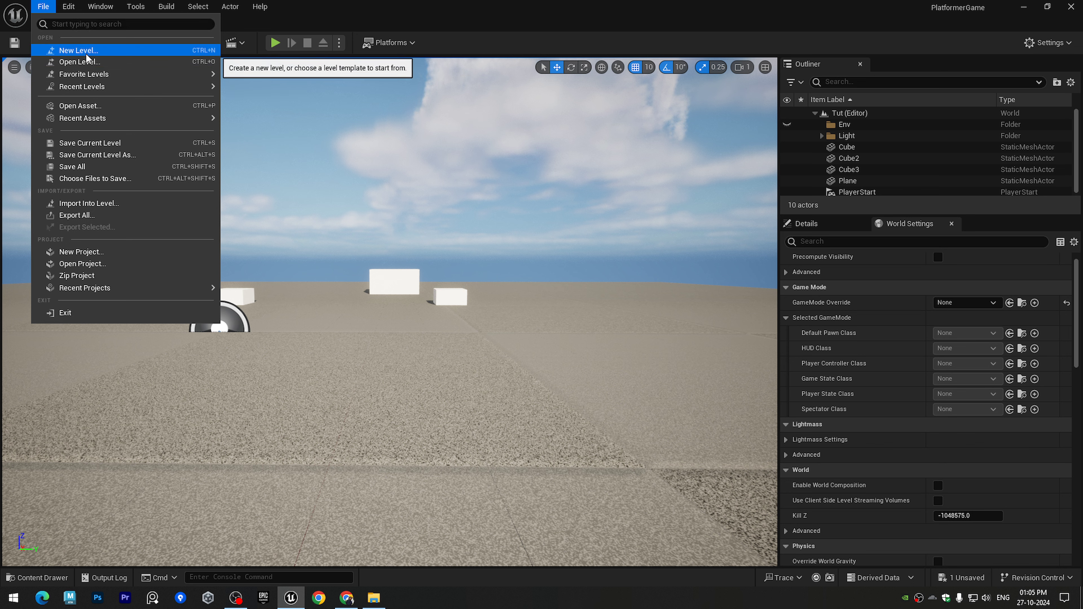
Step: Create a new level from the Empty Level template without saving the changes to the Tut map
click(85, 53)
click(615, 244)
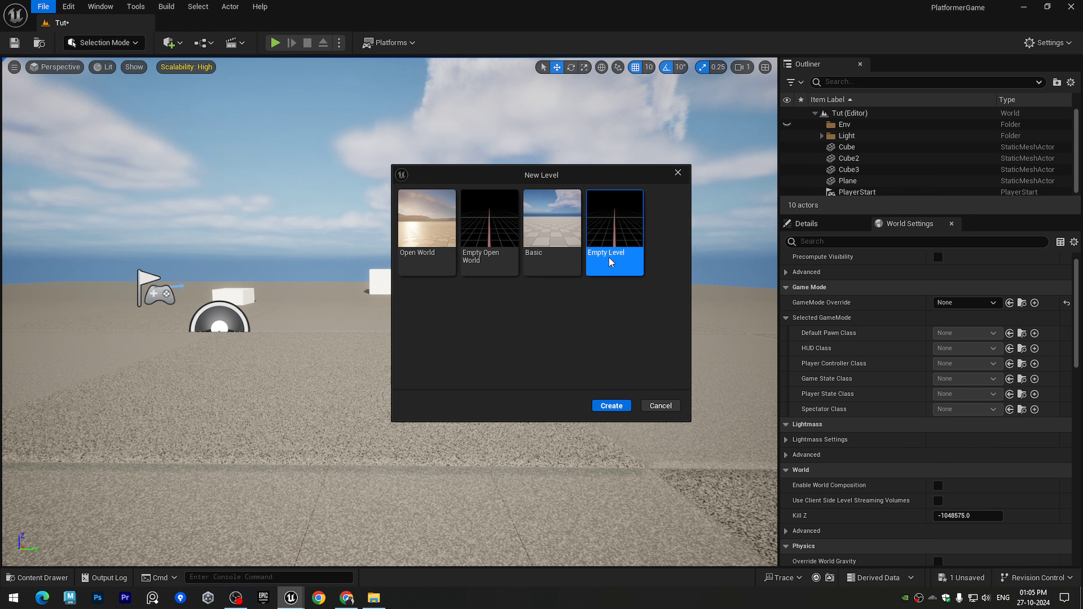
click(611, 406)
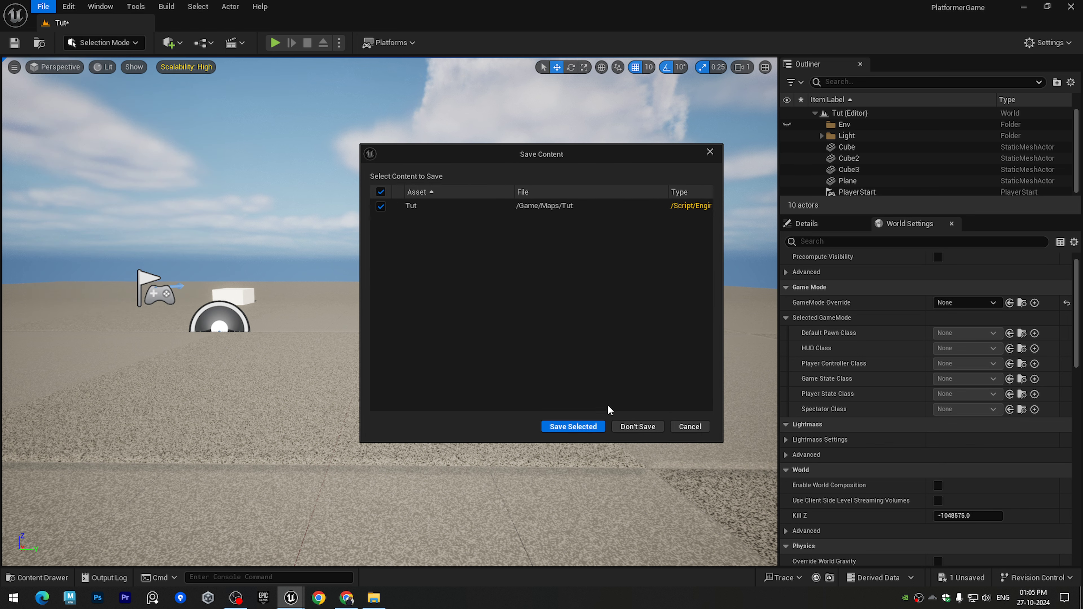
click(625, 428)
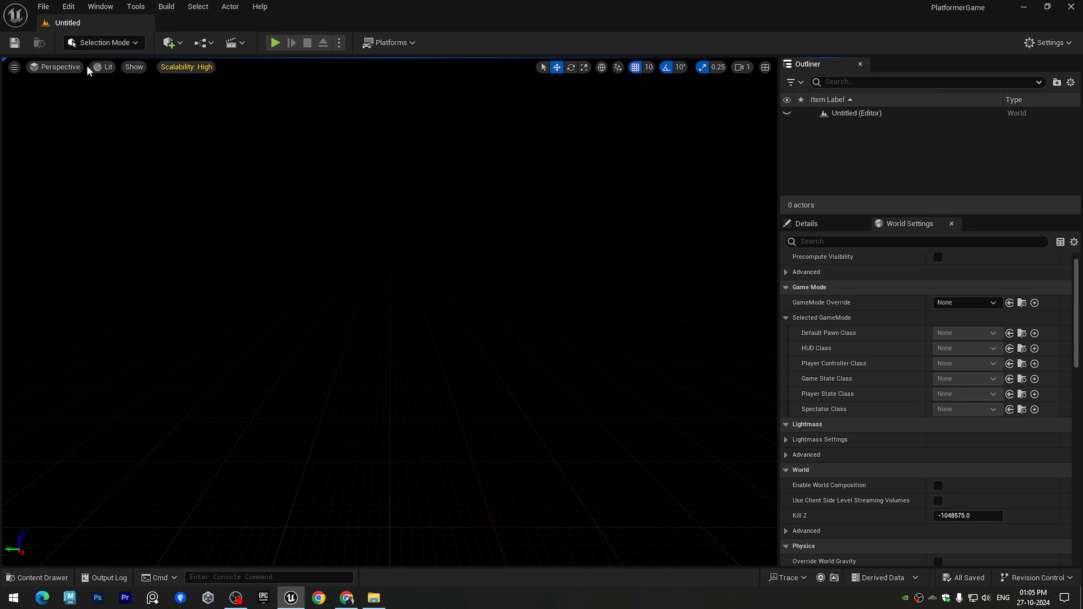
Step: Save the empty level as Tutorial in the BasicControllerTut/Map folder
click(44, 6)
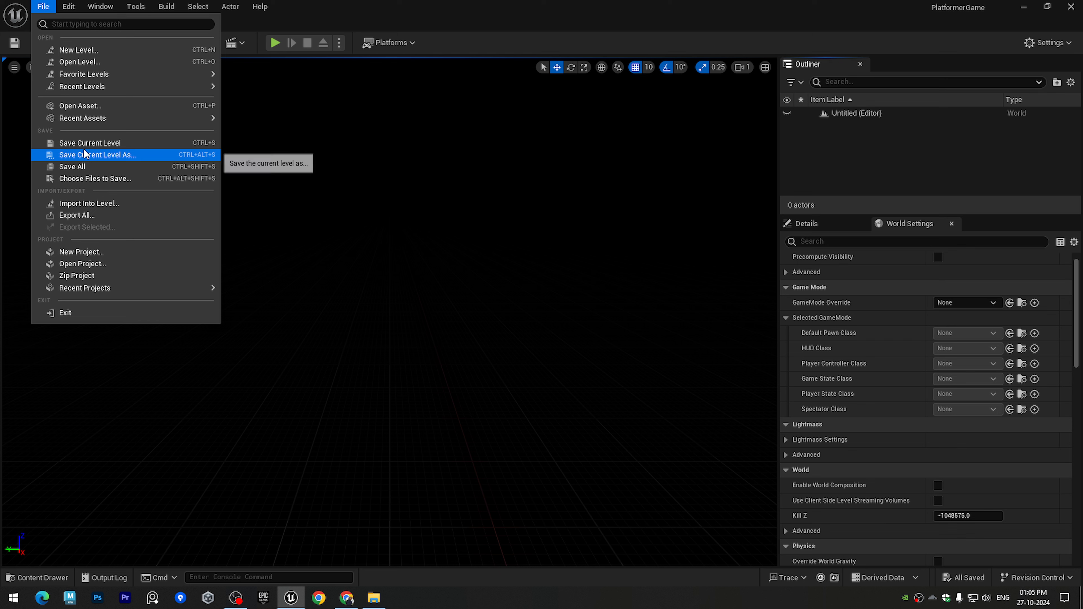
click(84, 149)
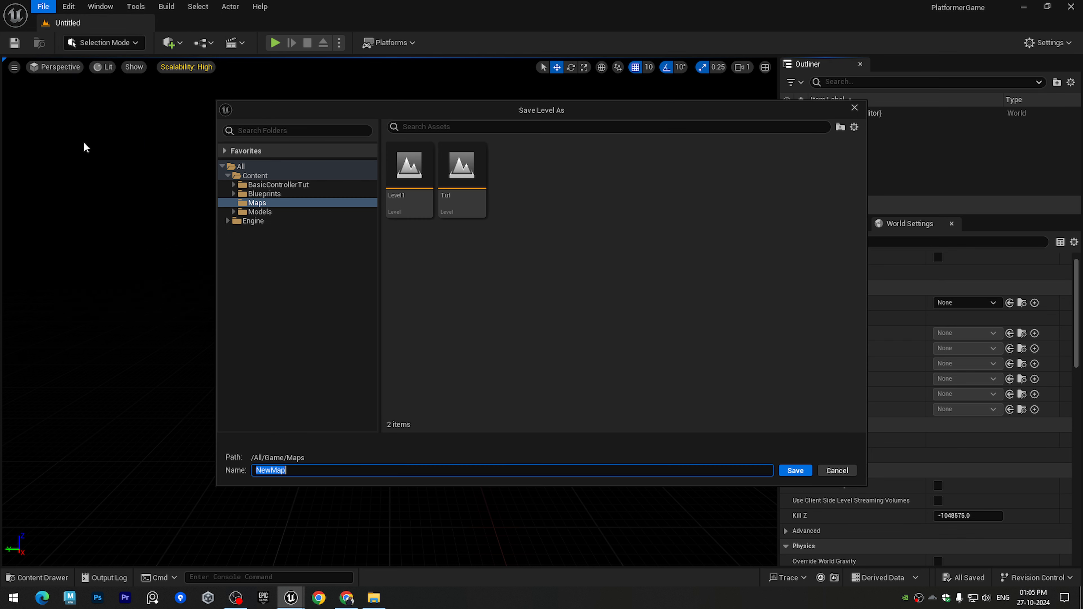
double_click(235, 185)
click(260, 203)
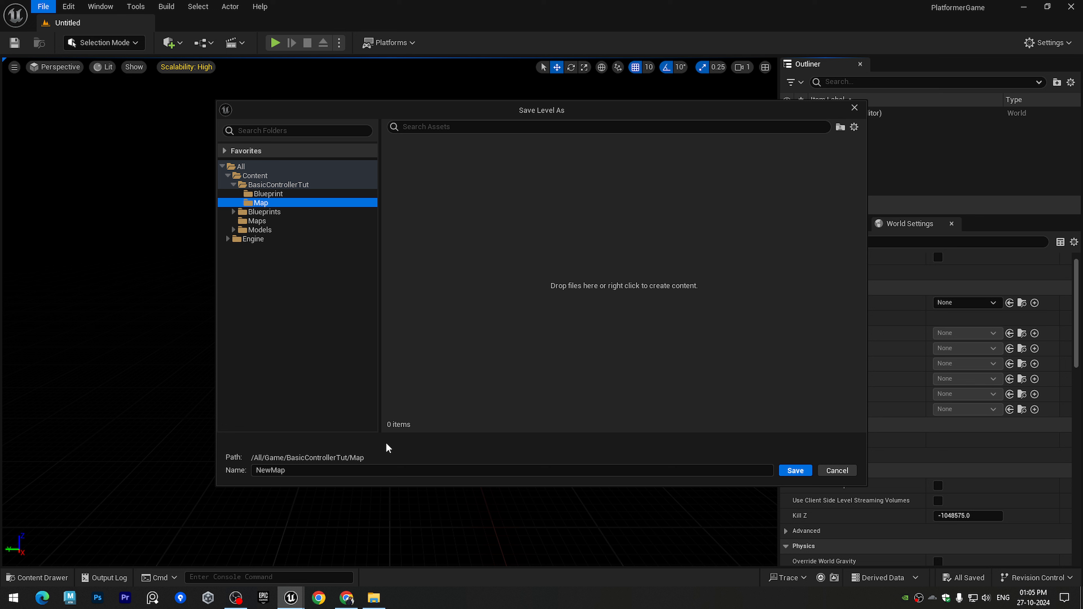
click(320, 469)
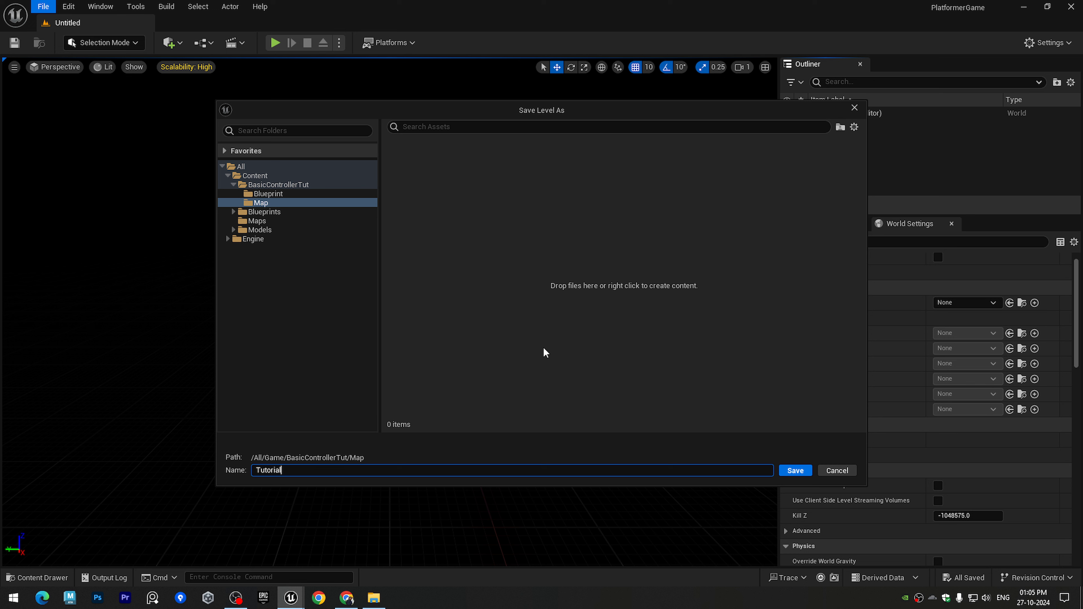
click(802, 474)
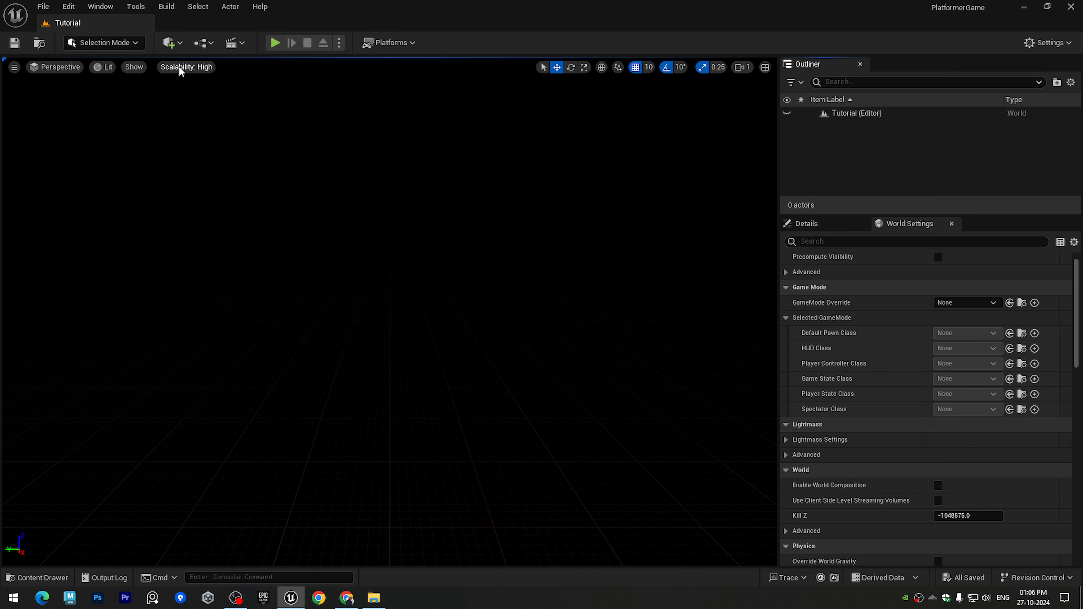
Step: Use the Env. Light Mixer to create a sky light, directional light, sky atmosphere, volumetric cloud and height fog
click(100, 6)
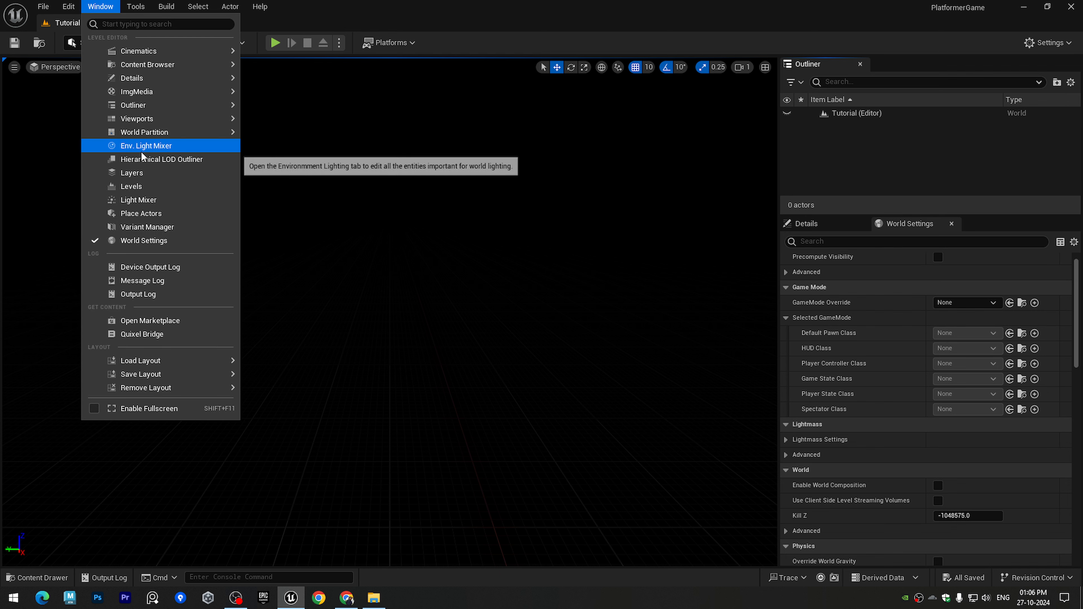
click(192, 146)
click(318, 176)
click(317, 175)
click(318, 176)
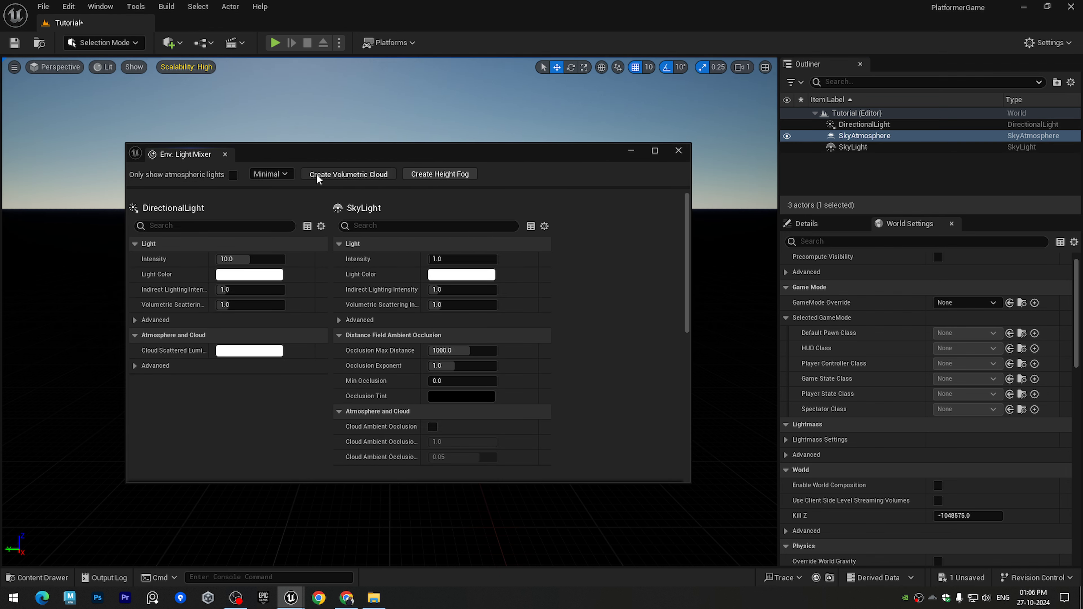
click(317, 176)
click(317, 176)
click(679, 151)
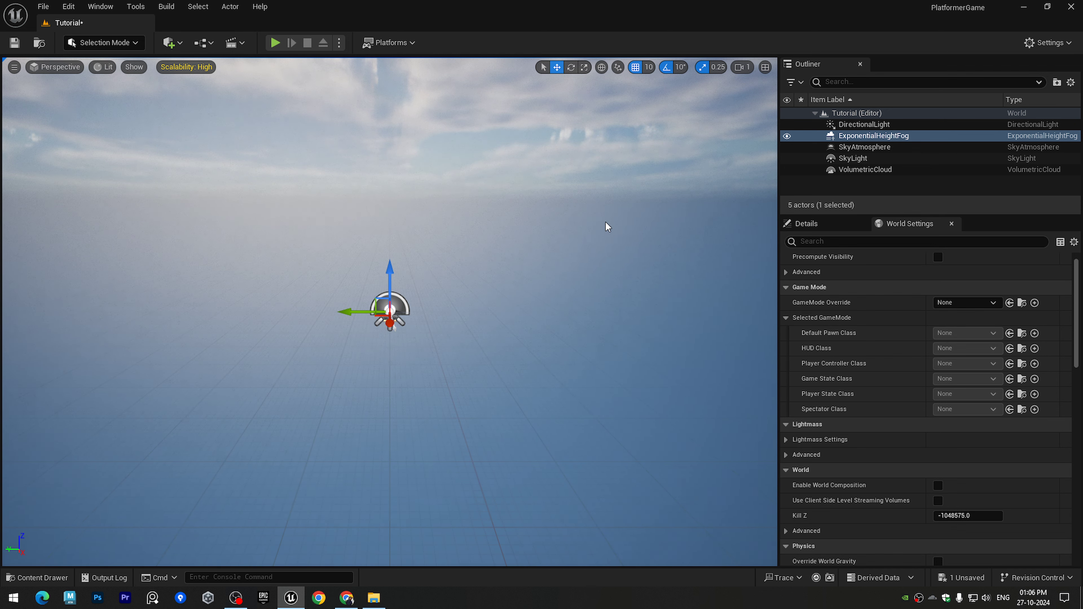
Step: Create a folder named Light under the Tutorial level in the Outliner and show the Details view
click(853, 113)
right_click(853, 114)
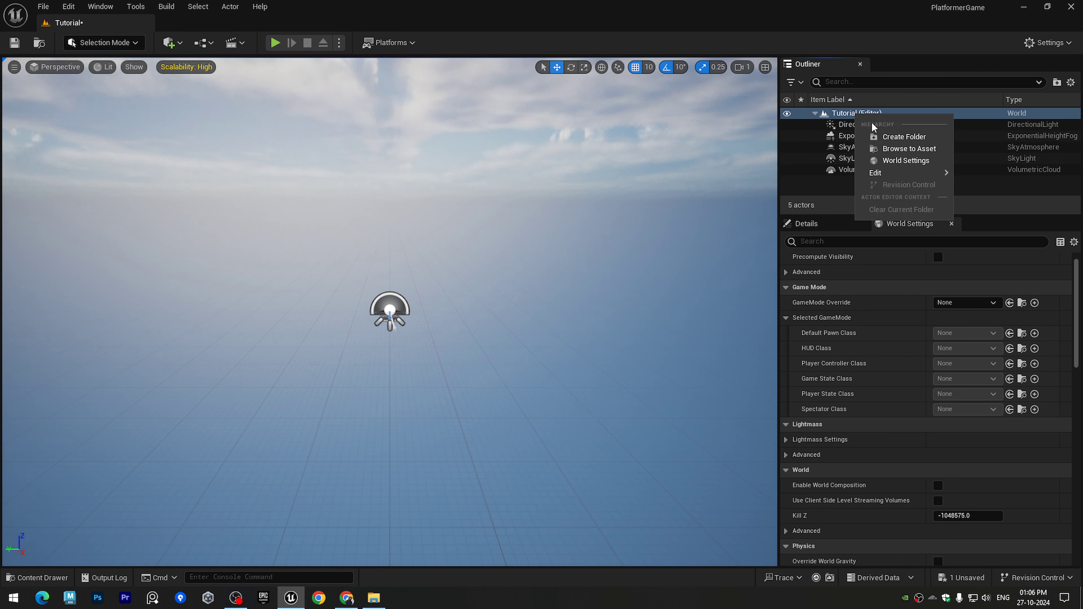
click(883, 136)
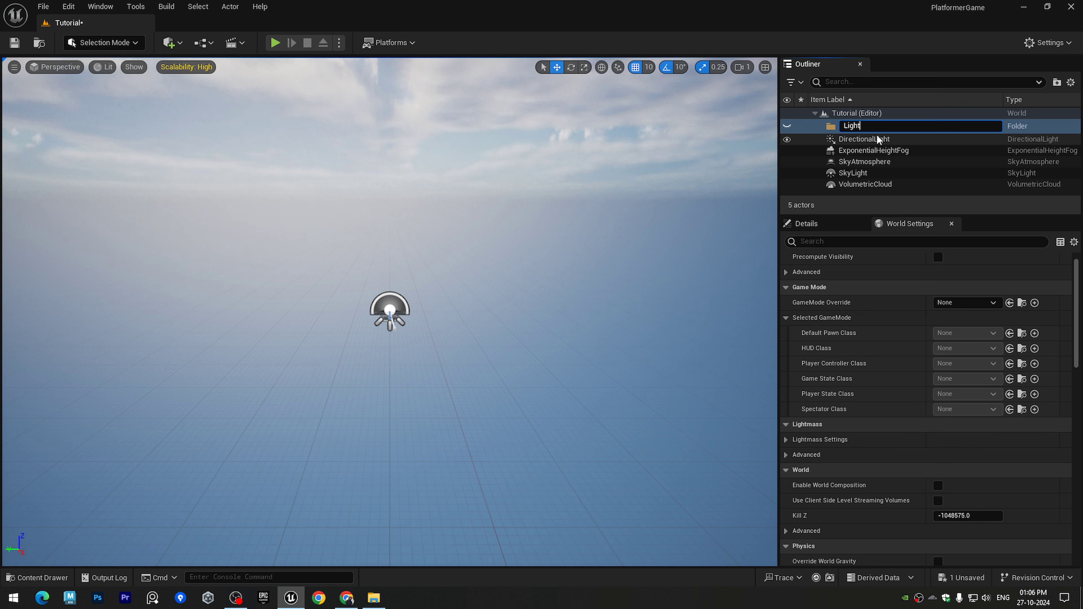
key(Return)
click(826, 220)
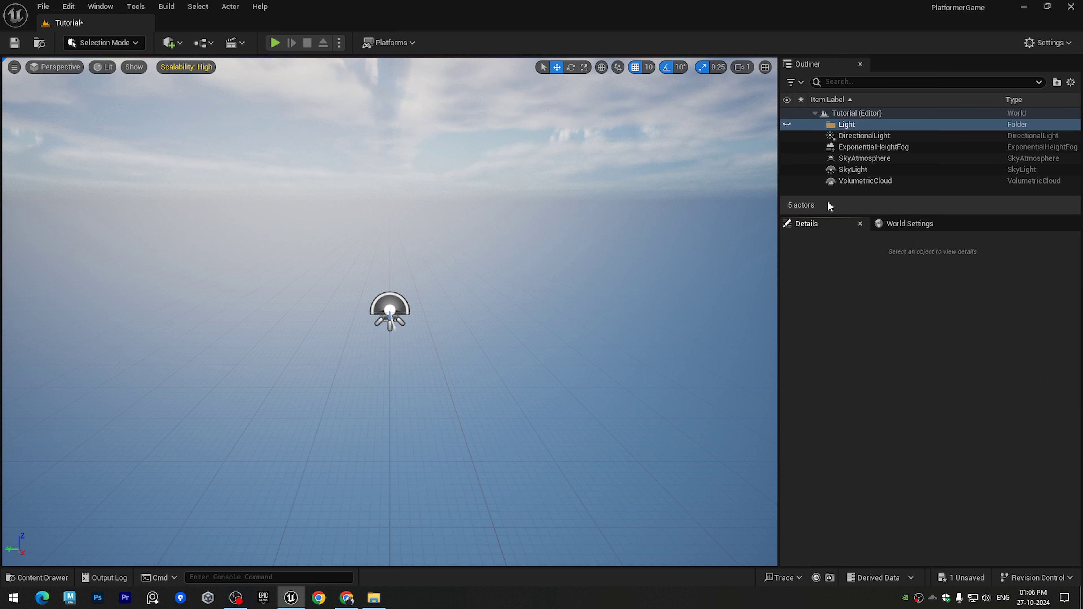
Step: Move all five lighting and atmosphere actors into the Light folder and collapse it
click(853, 180)
shift+click(859, 136)
drag(859, 139, 850, 125)
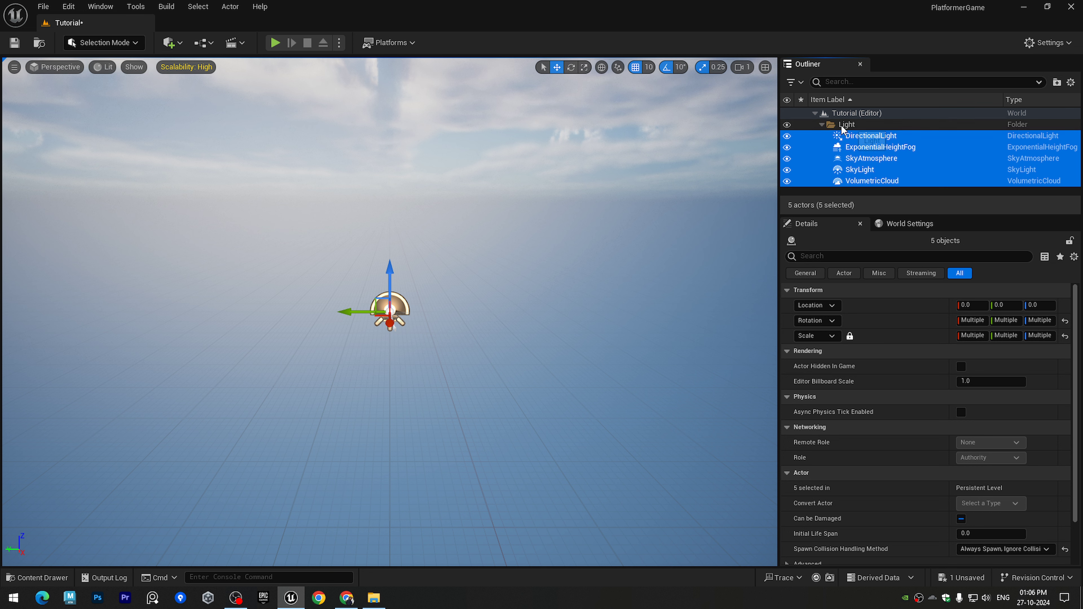
double_click(849, 125)
Step: Create a second Outliner folder named Env under the Tutorial level and save the level
right_click(849, 114)
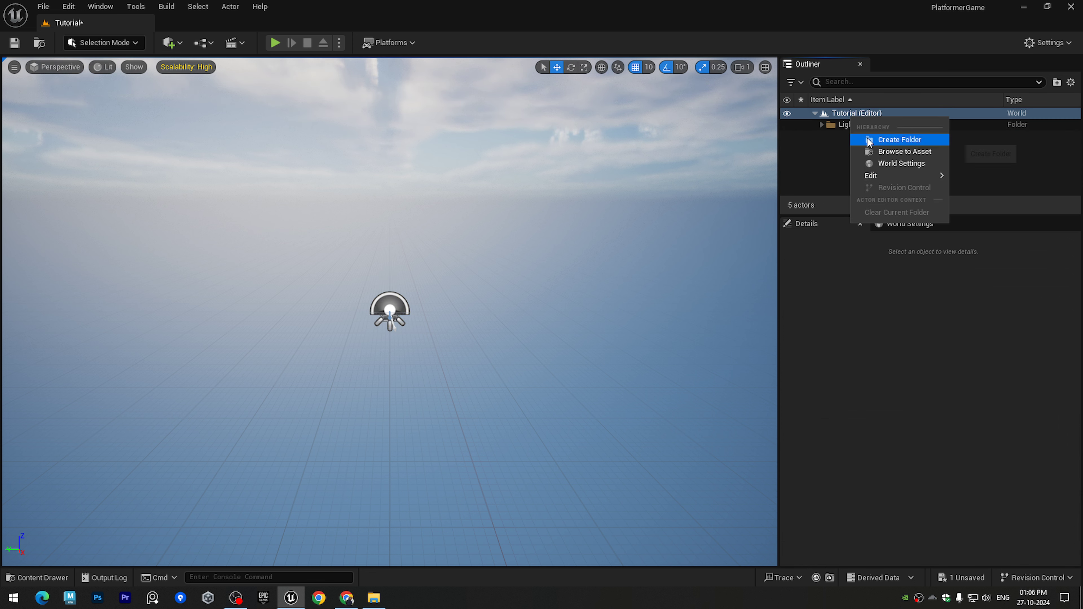
click(854, 141)
text(Env)
key(Return)
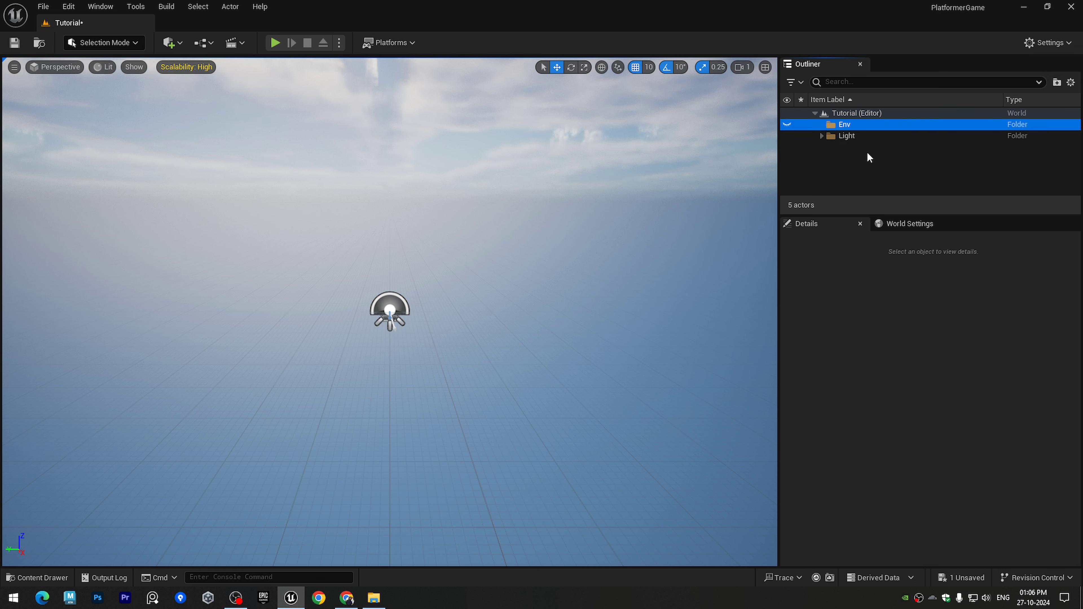
click(839, 169)
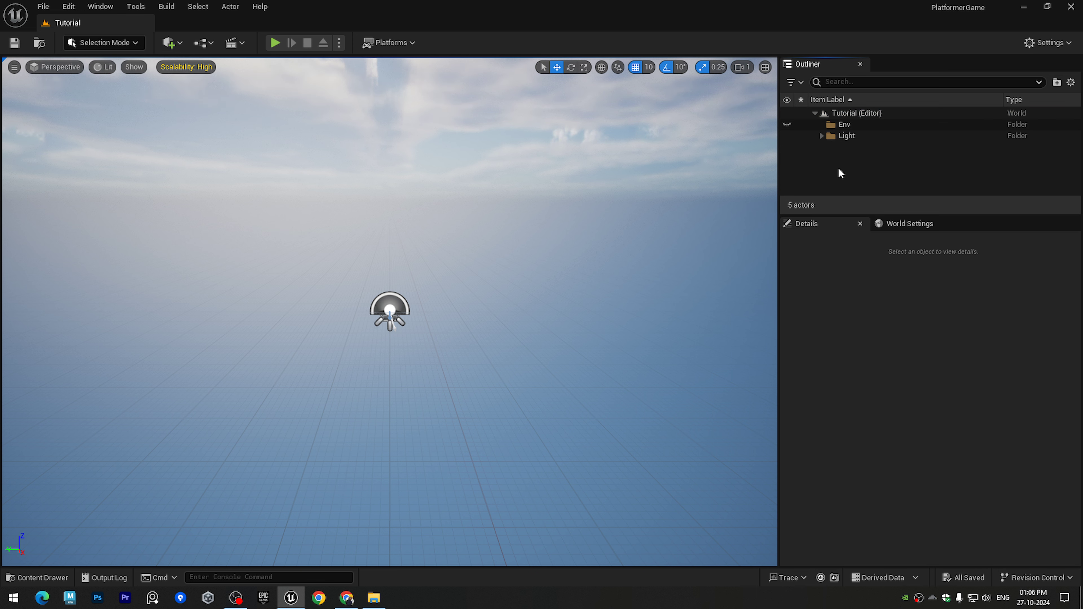
Step: Add a Plane shape to the level and reset its location to the world origin
click(171, 43)
mouse_move(223, 174)
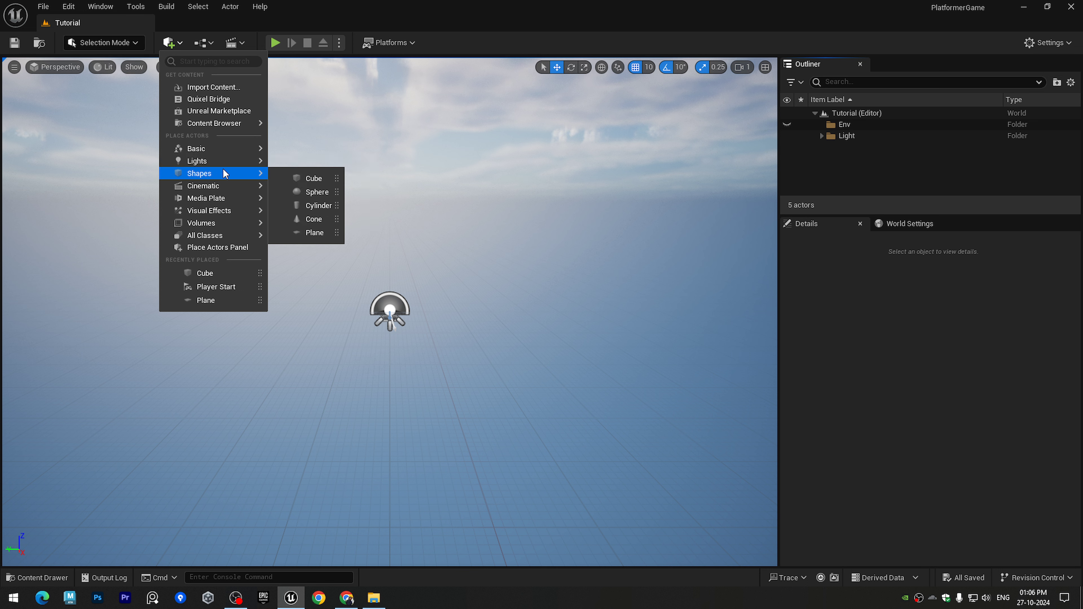
click(316, 233)
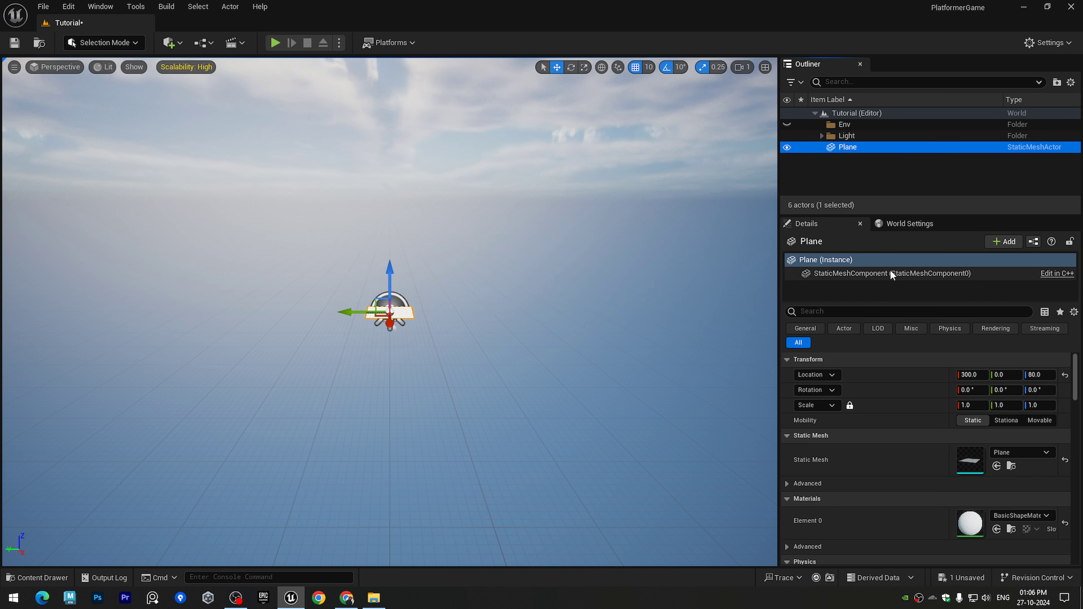
click(1065, 375)
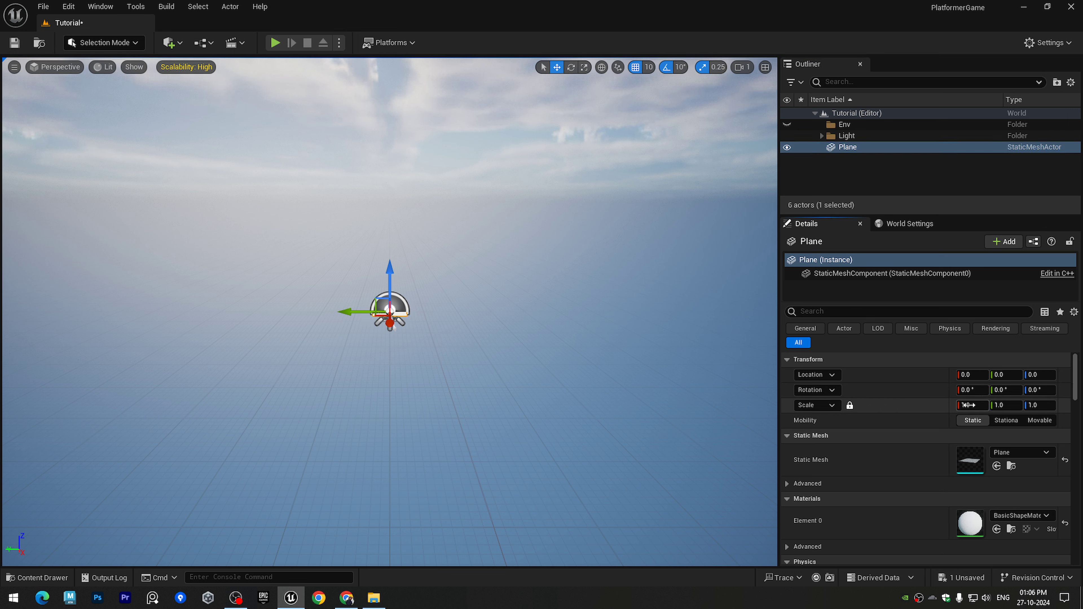
Step: Set the plane's uniform scale to 10 on all axes
text(5)
key(Return)
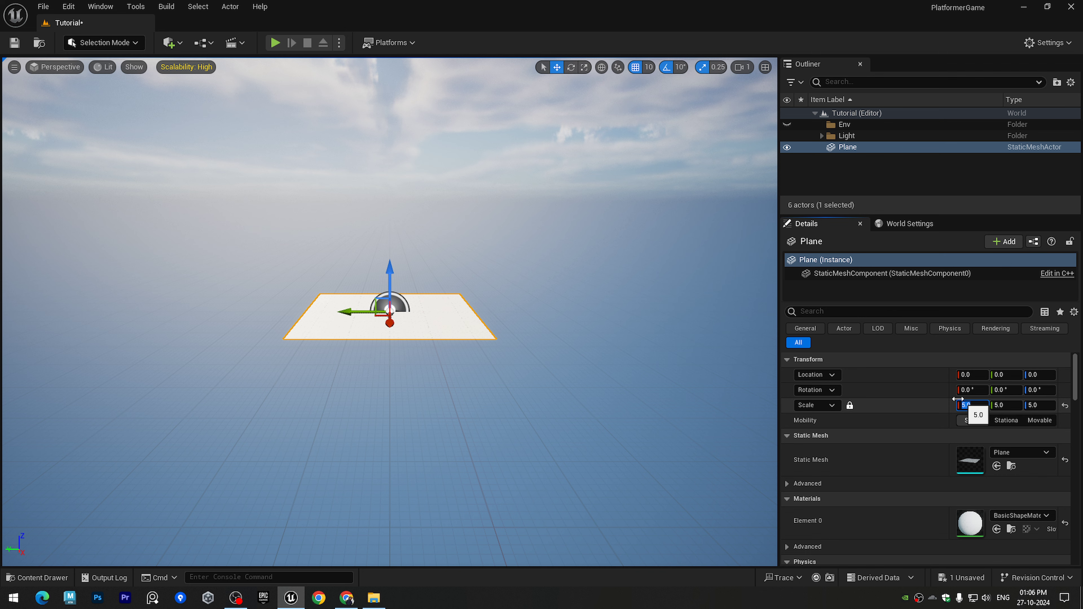
text(10)
key(Return)
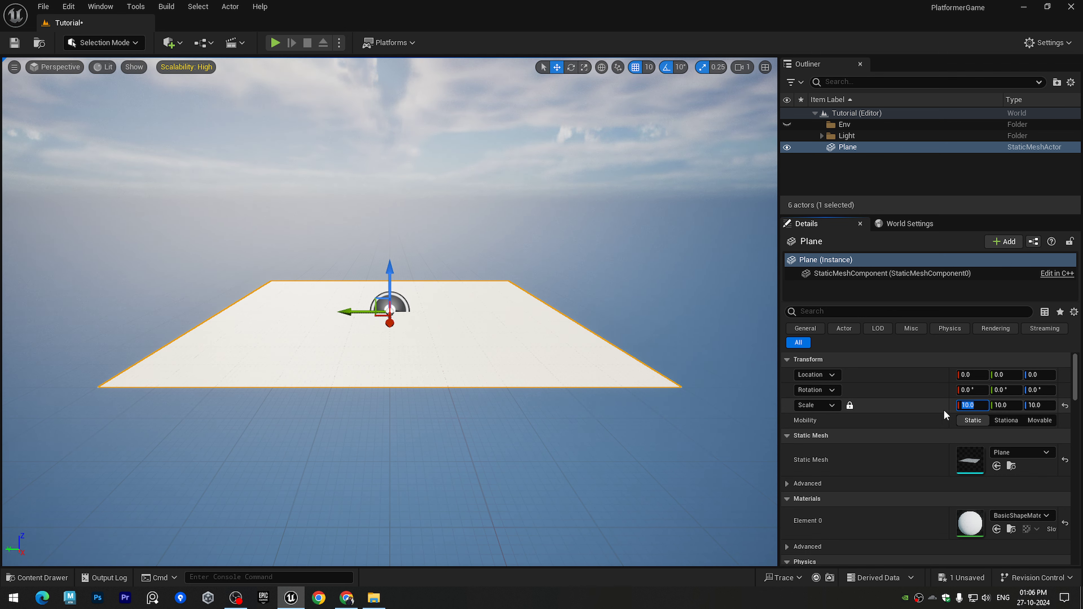
Step: Examine the enlarged plane up close, lowering the camera speed to 0.5
right_drag(612, 341, 639, 363)
key(w)
right_drag(619, 266, 627, 258)
right_drag(441, 269, 477, 252)
key(w)
key(s)
scroll(441, 270, down, 2)
key(q)
scroll(441, 269, down, 2)
key(e)
key(q)
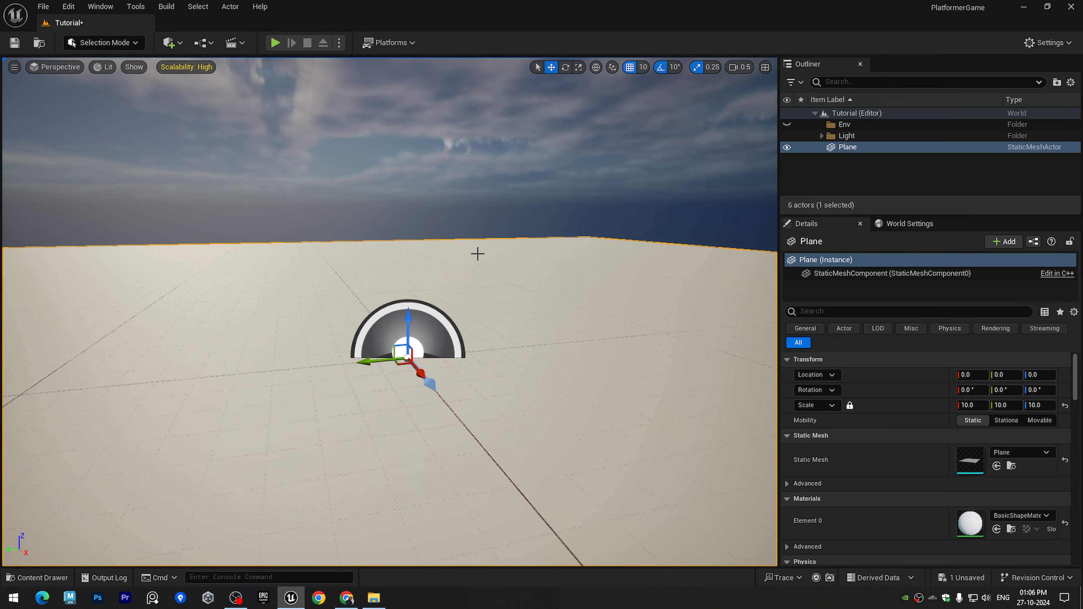
Step: Save the level and clear the plane's selection
key(ctrl+s)
click(925, 176)
right_click(826, 169)
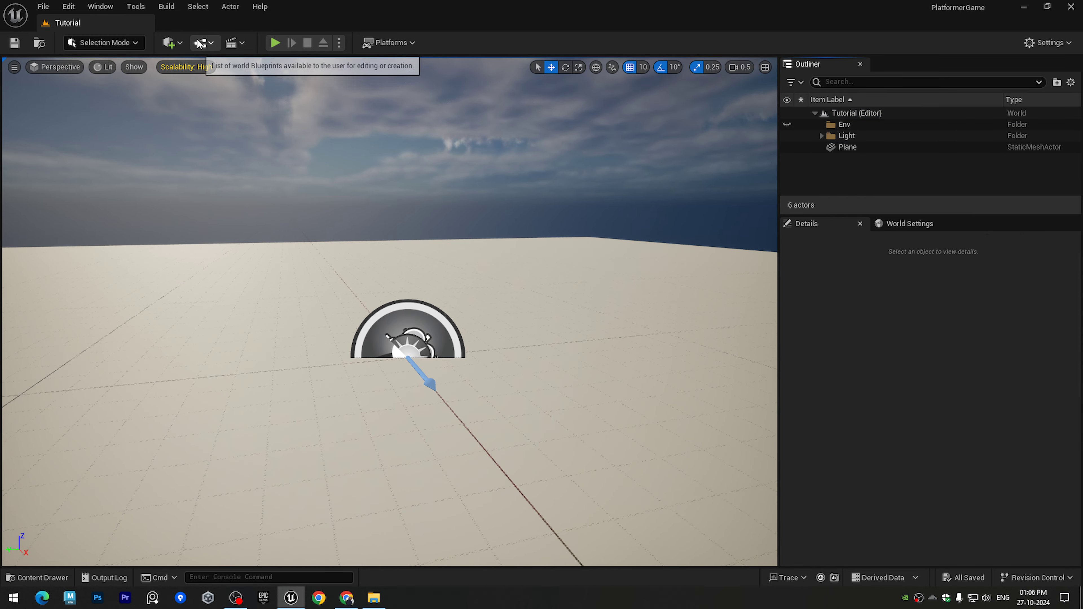
Step: Place a Player Start actor on the plane near its centre, at about 50, -10, 92, and frame it
click(170, 42)
mouse_move(200, 150)
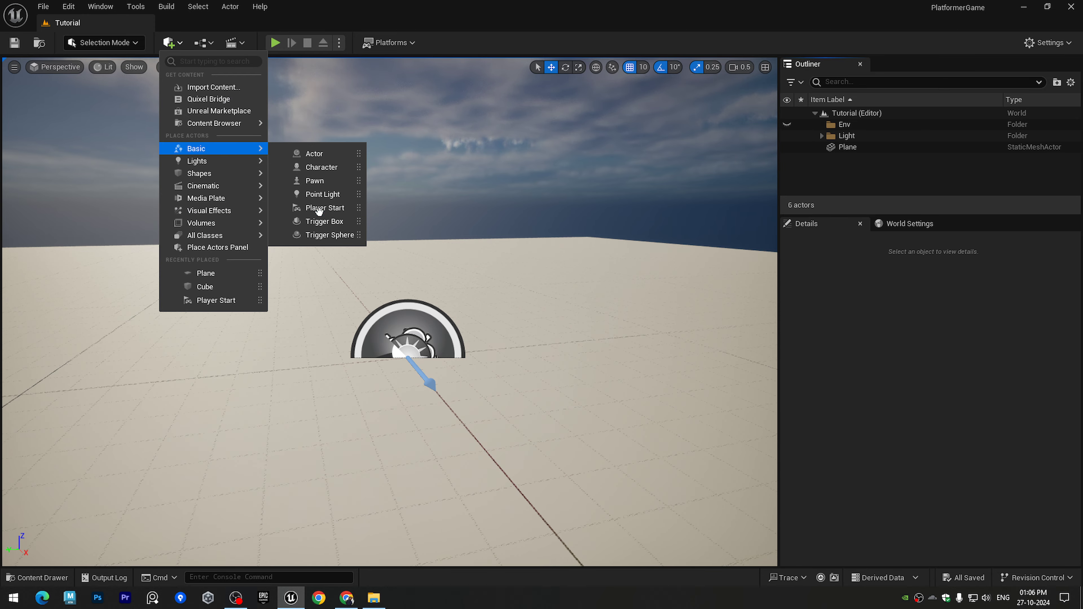
drag(326, 208, 561, 451)
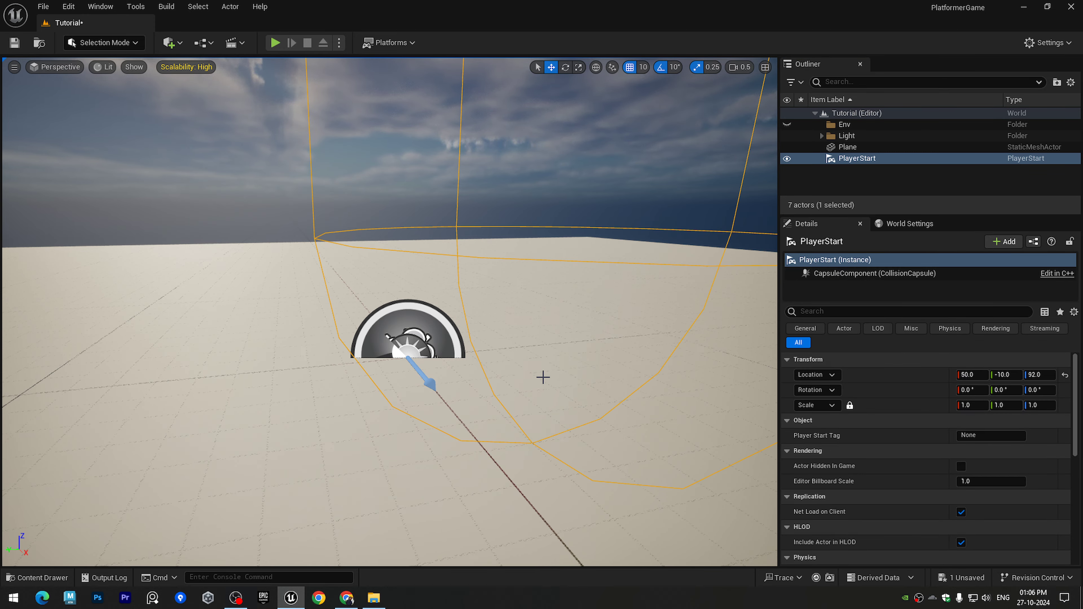
key(f)
alt+drag(294, 320, 404, 350)
alt+drag(267, 300, 346, 331)
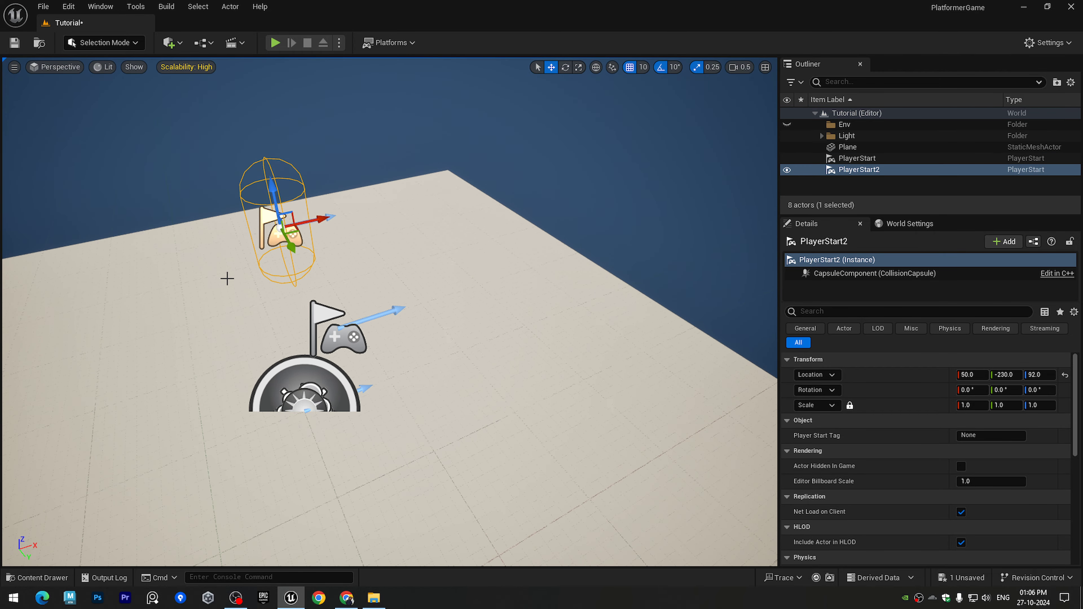
right_click(856, 170)
mouse_move(898, 363)
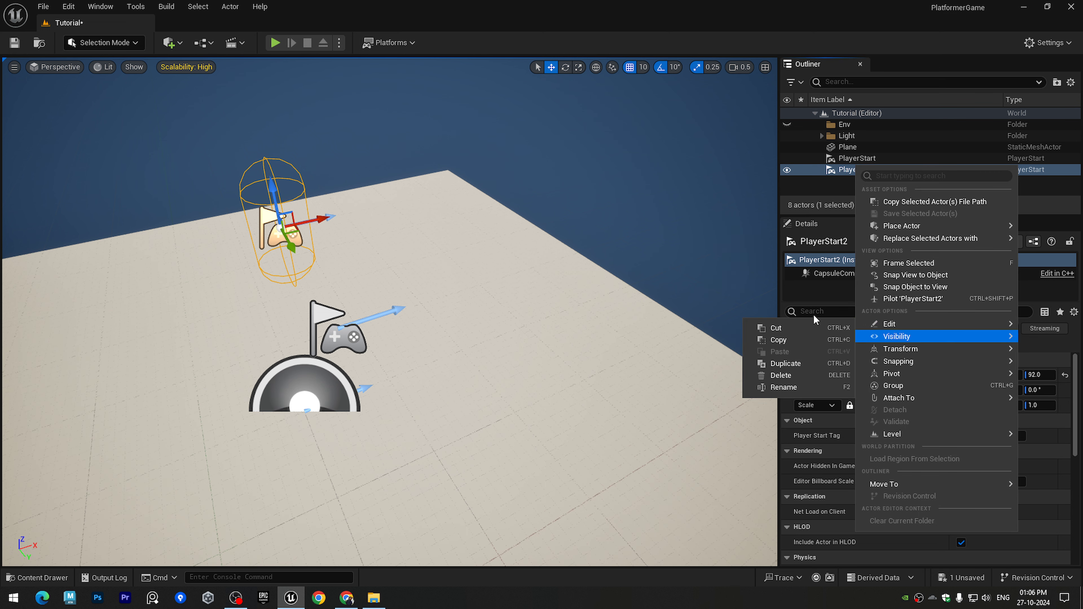
alt+drag(541, 124, 482, 125)
key(Delete)
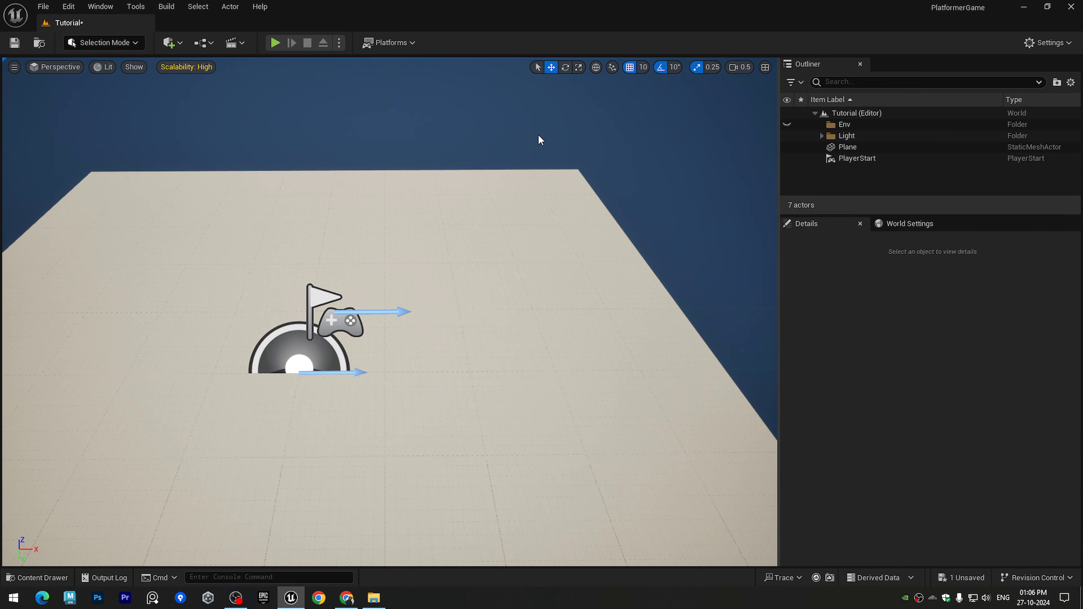
Step: Move the Player Start backward along the X axis to about X -130
click(892, 157)
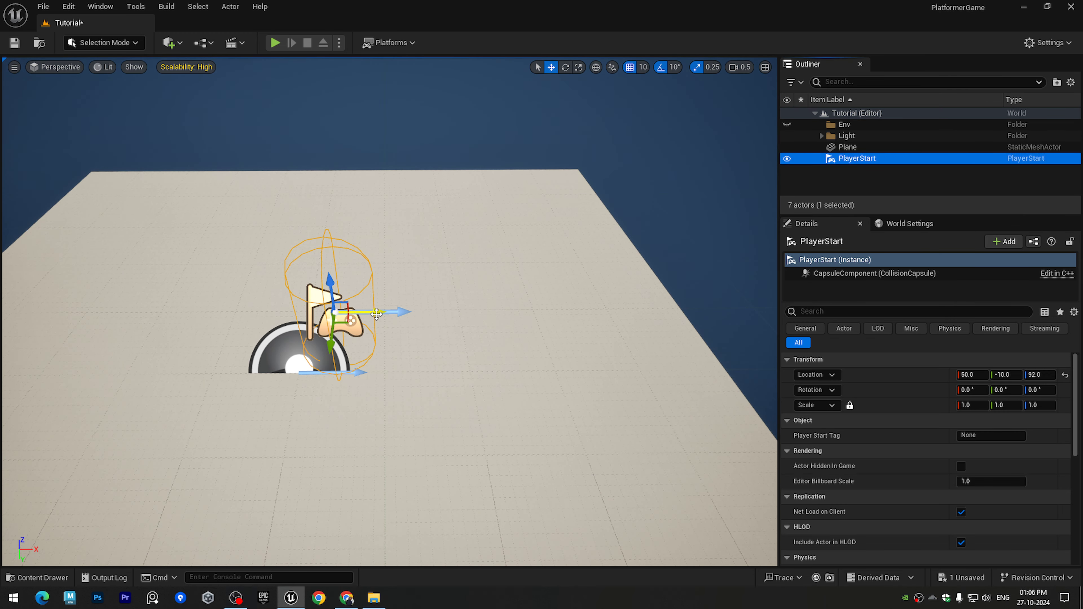
drag(377, 314, 198, 310)
key(f)
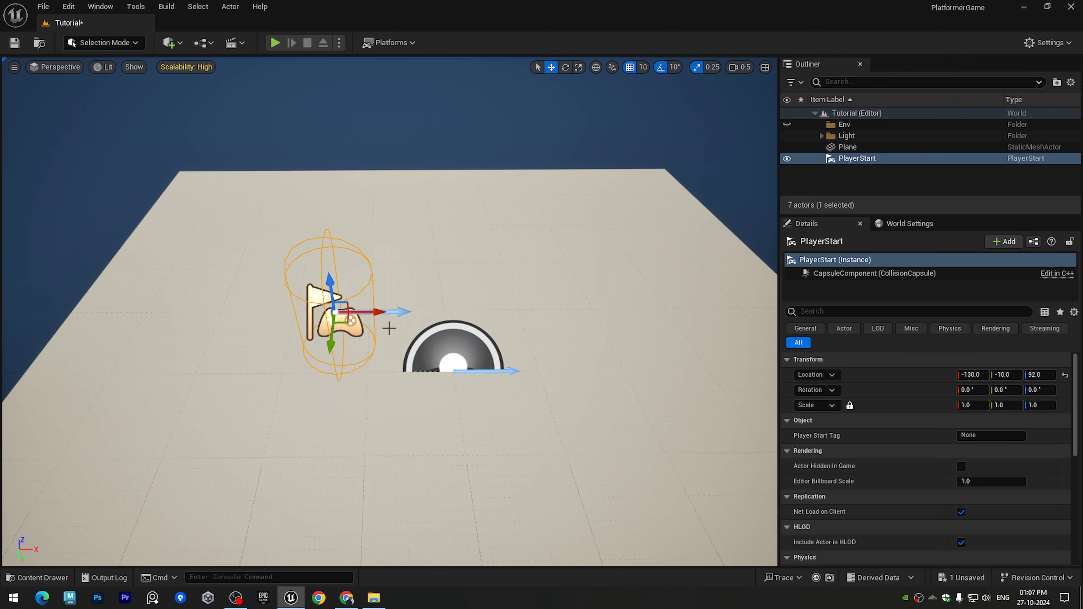
scroll(464, 292, up, 5)
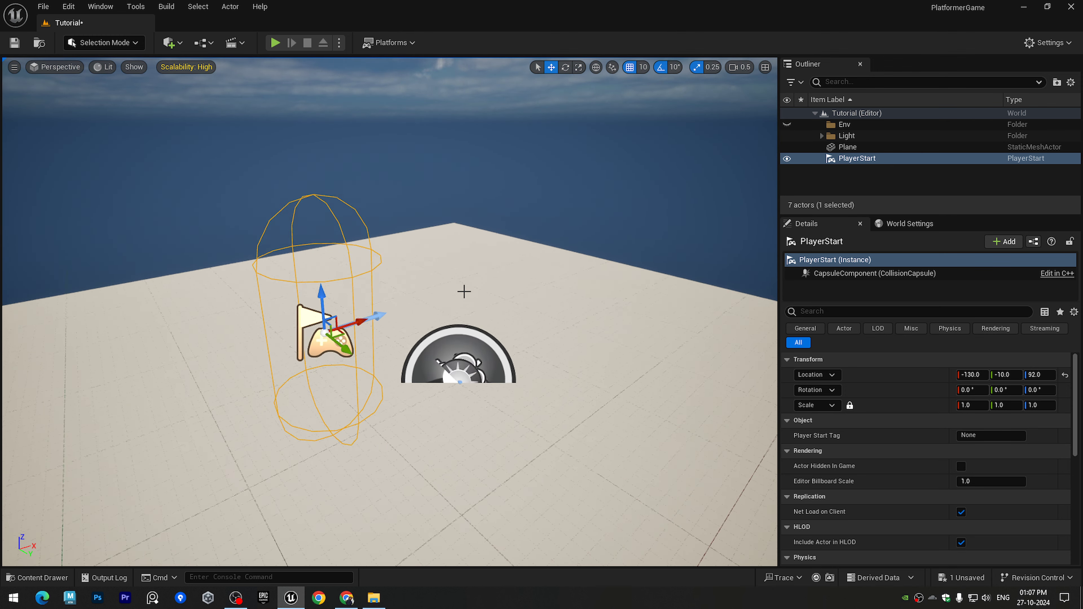
scroll(464, 292, down, 3)
Step: Set the ground plane's scale to 20 on all axes and save the level with nothing selected
click(551, 282)
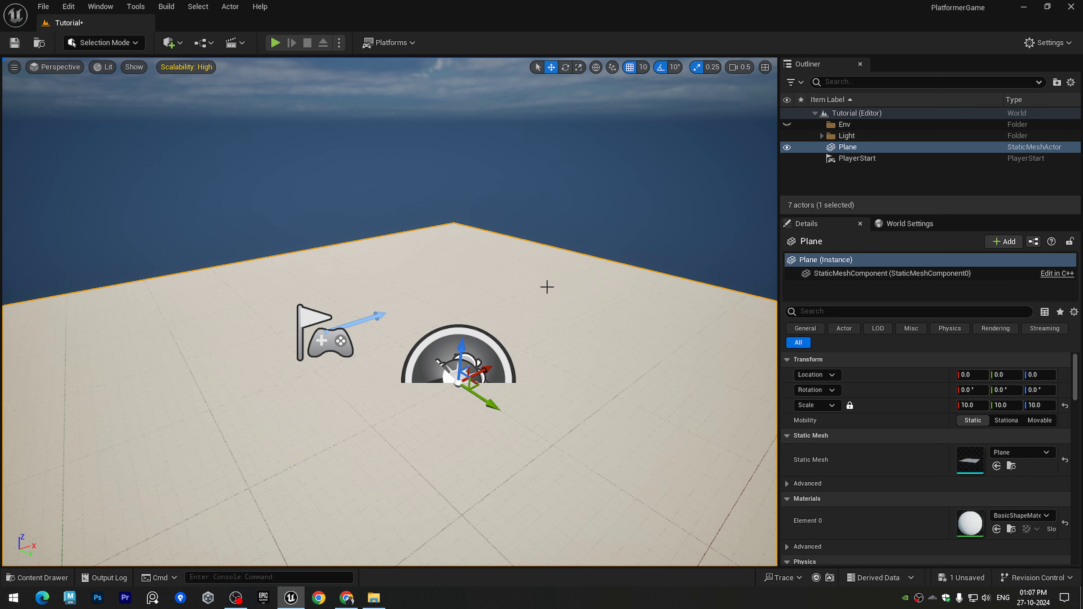
click(977, 409)
text(2)
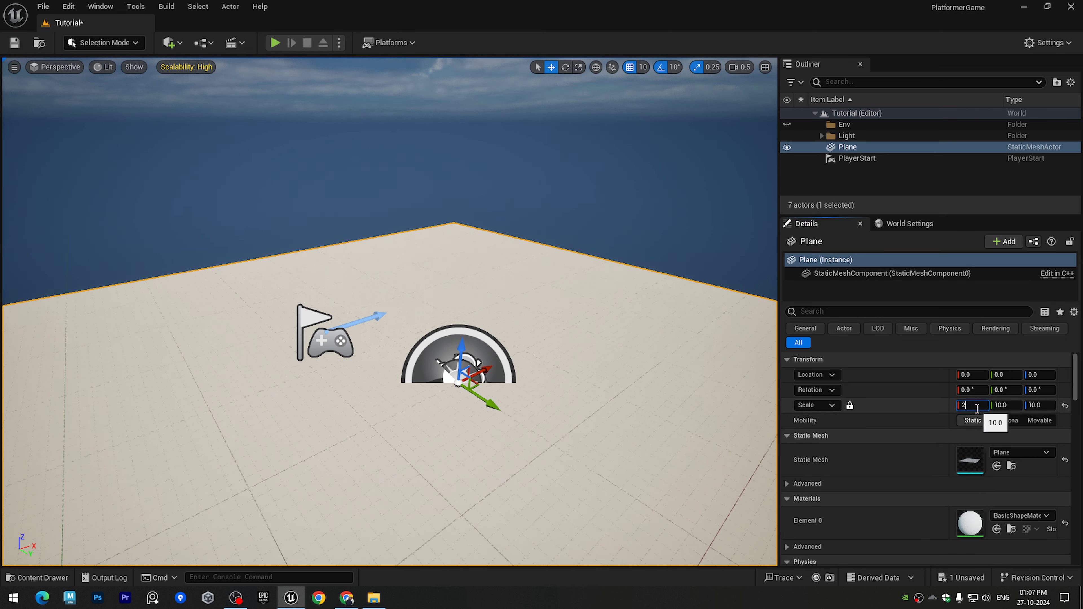
text(0)
key(Return)
alt+drag(384, 278, 542, 266)
mouse_move(278, 261)
alt+mouse_down()
mouse_move(316, 262)
mouse_move(298, 267)
alt+mouse_up()
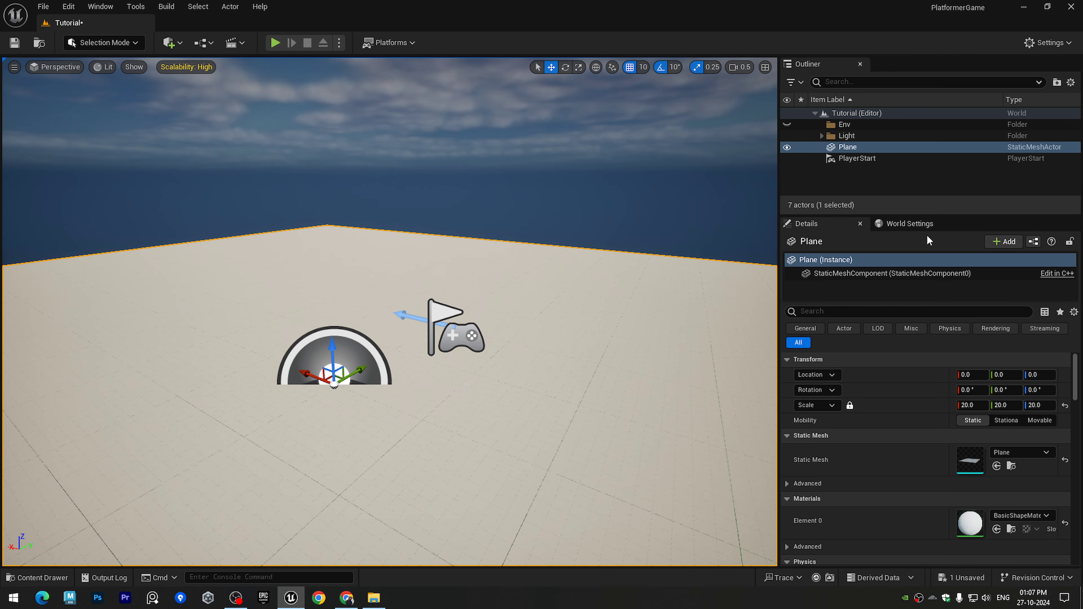
click(883, 181)
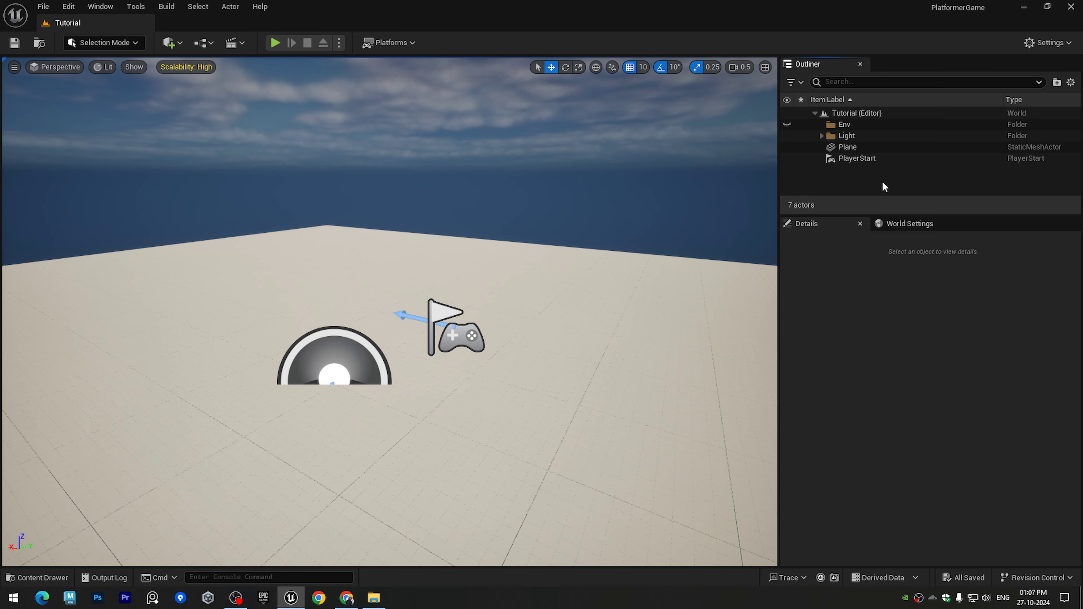
mouse_move(603, 225)
alt+mouse_down()
mouse_move(581, 231)
mouse_move(576, 212)
mouse_move(590, 219)
alt+mouse_up()
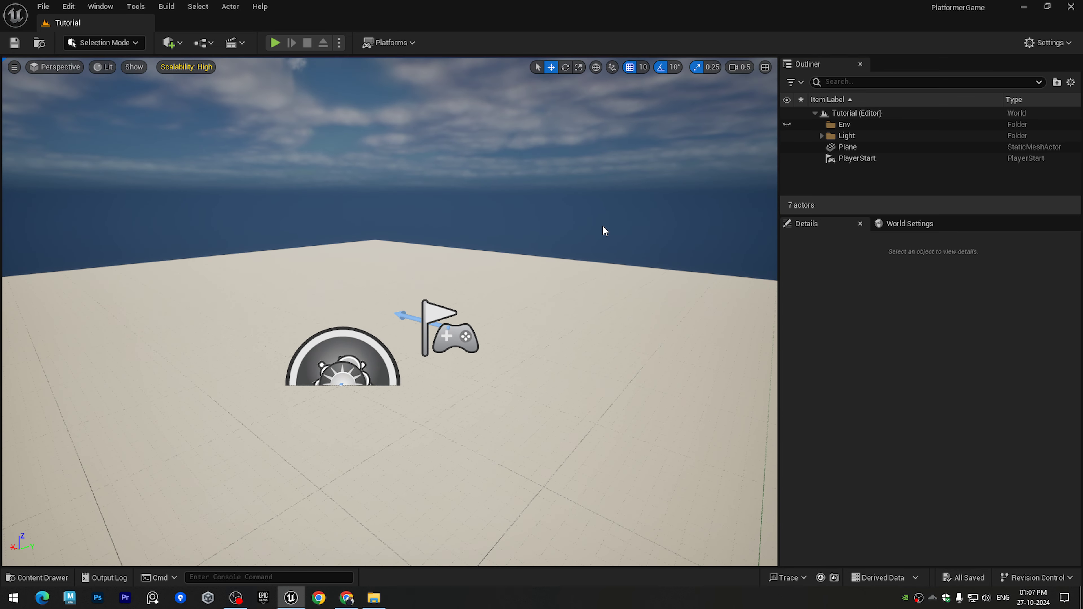
Step: Create a material named Floor in the BasicControllerTut folder and apply it to the ground plane
key(ctrl+space)
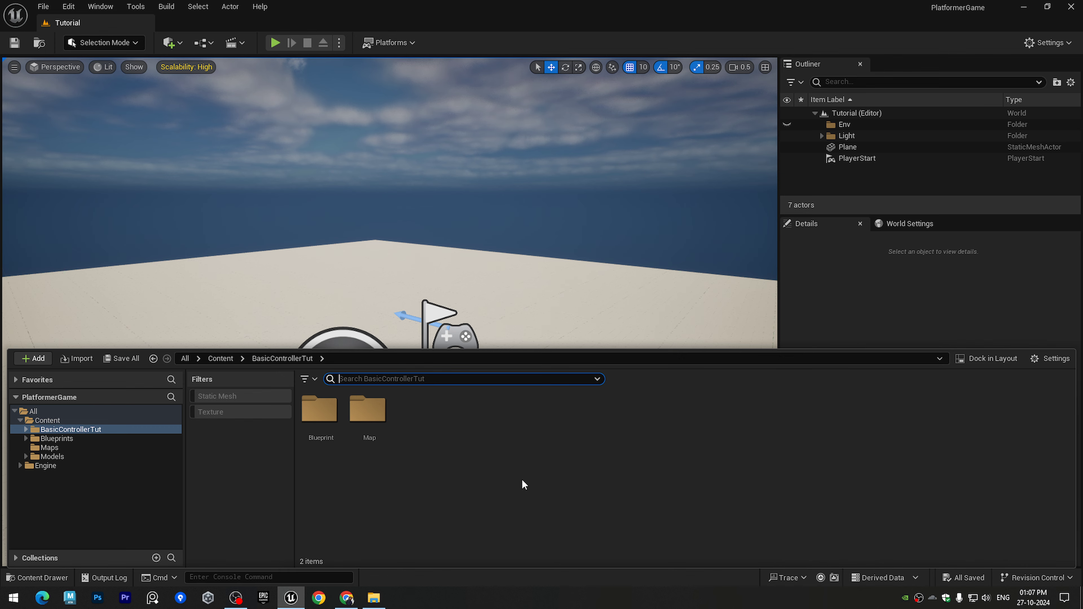
right_click(521, 480)
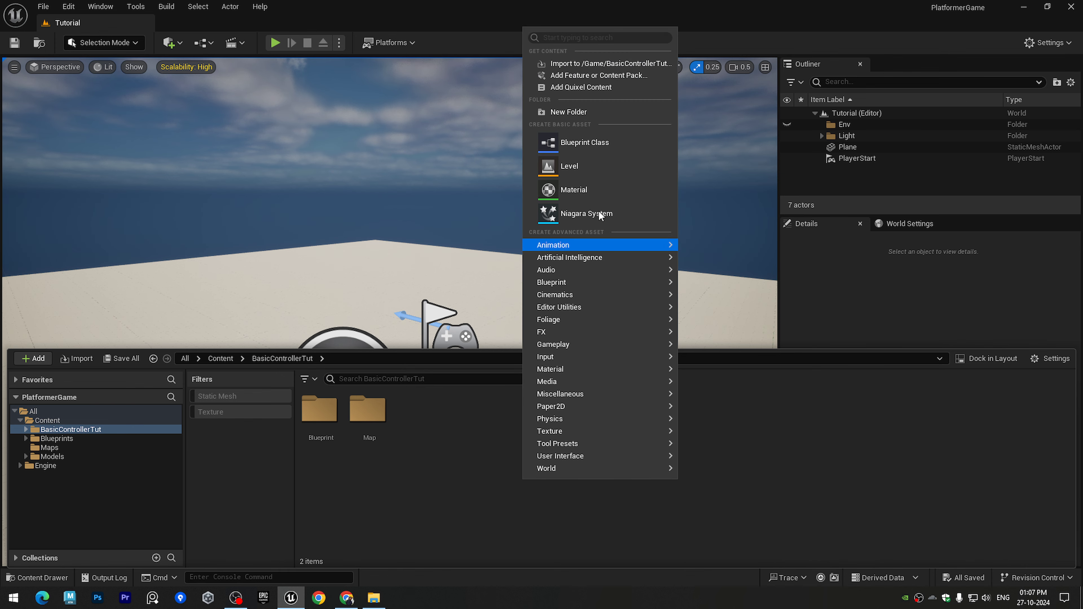
click(575, 190)
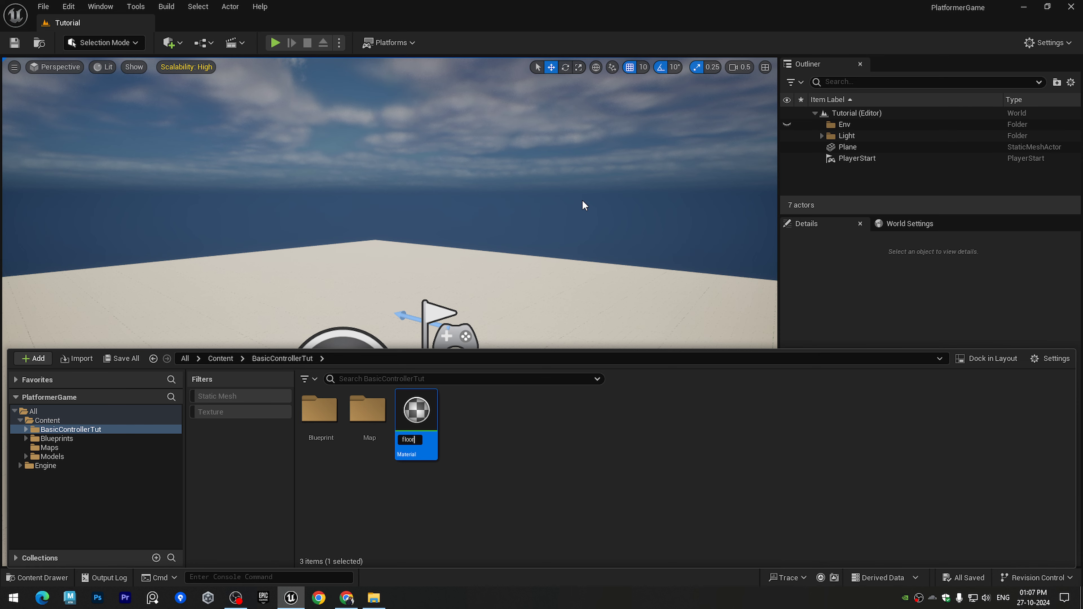
key(Return)
drag(416, 411, 633, 310)
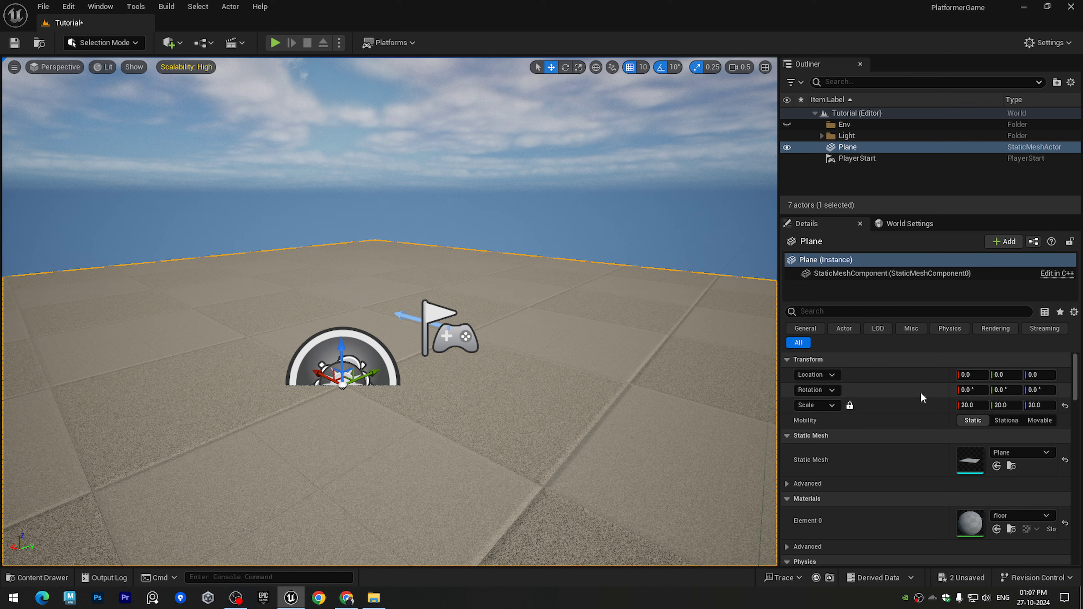
Step: Open the Floor material for editing and set its Base Color to a dark grey with value 0.09375
double_click(971, 521)
drag(800, 64, 491, 126)
scroll(525, 255, up, 3)
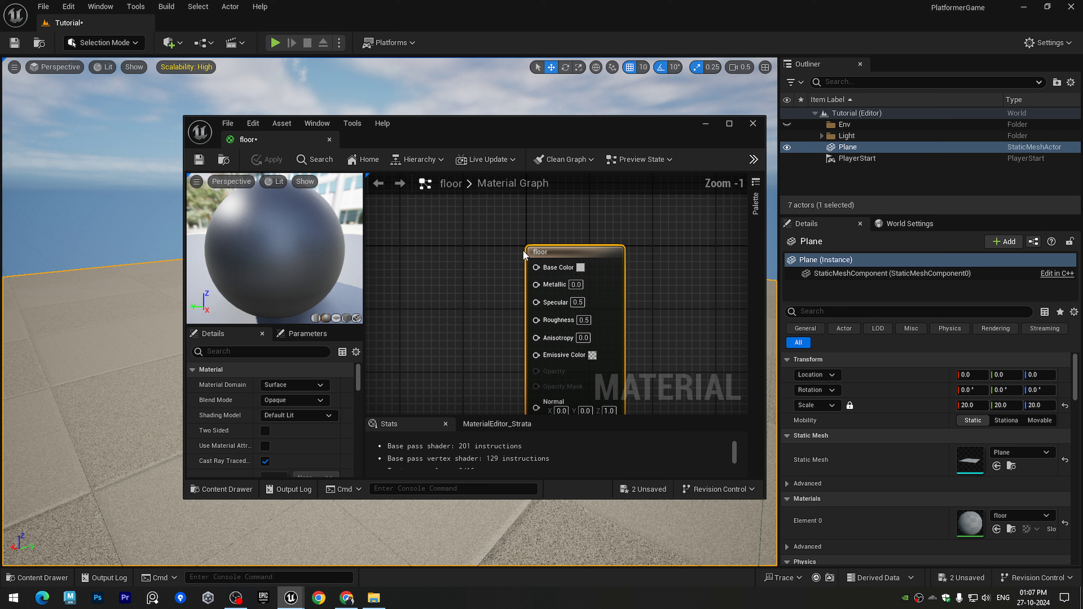
scroll(524, 255, up, 1)
click(582, 268)
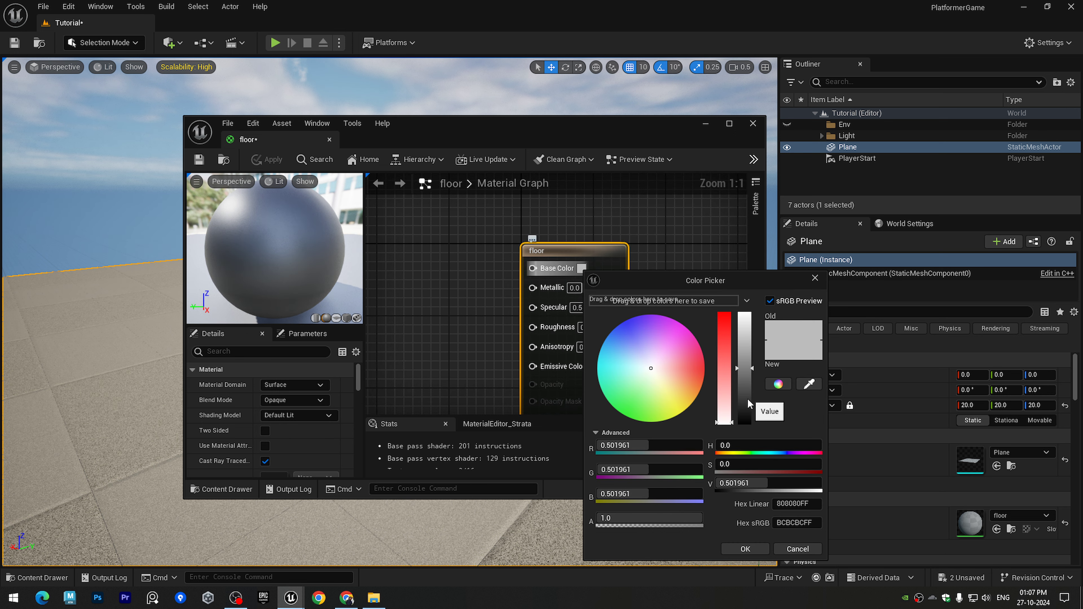
drag(748, 404, 750, 412)
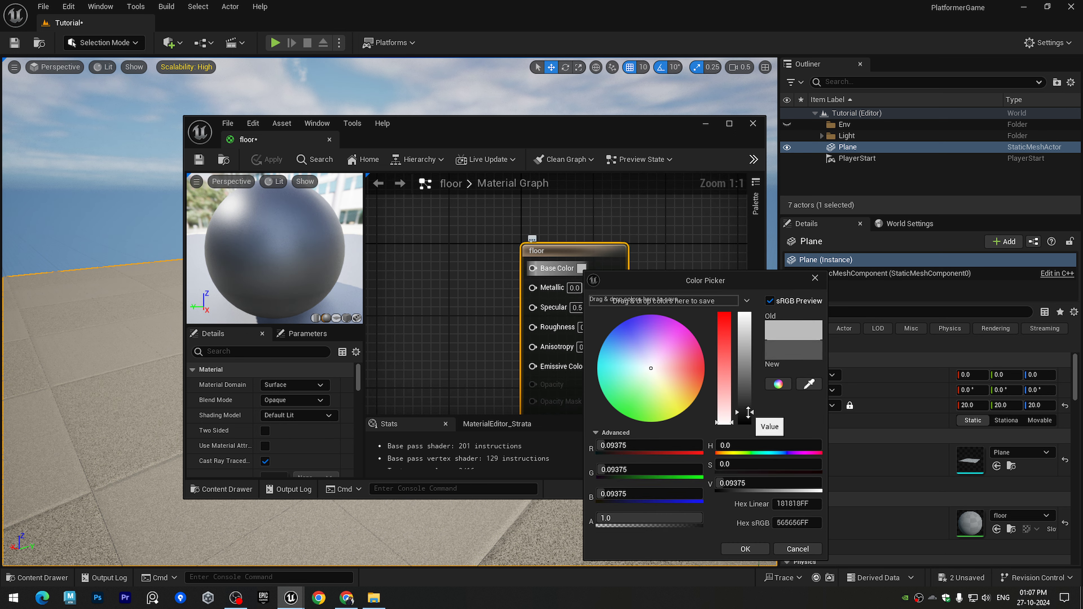
click(744, 549)
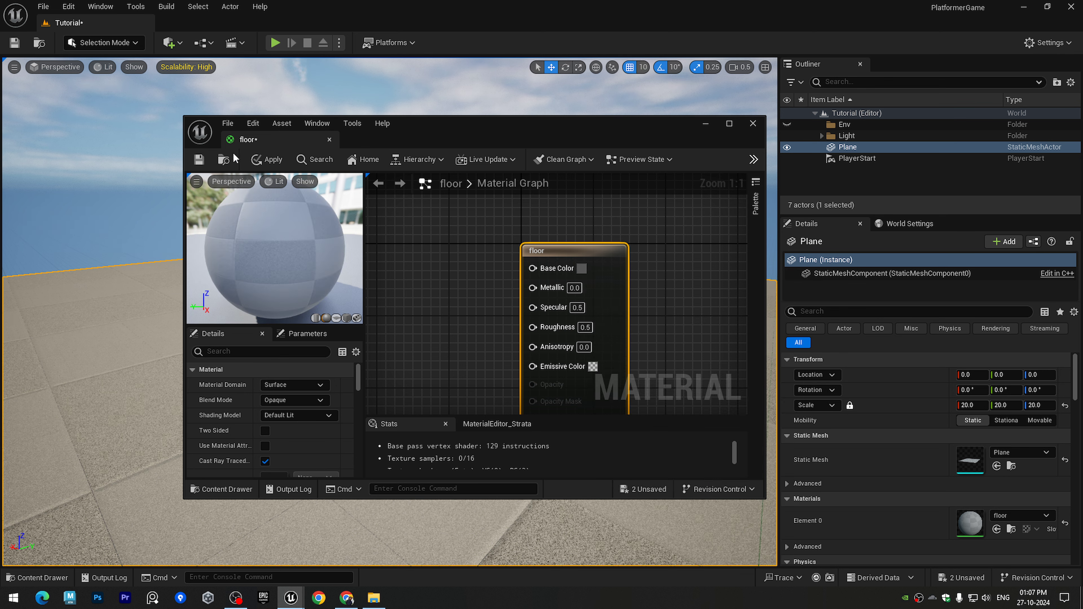
Step: Apply and save the Floor material, close its editor, then save the level and clear the selection
click(267, 160)
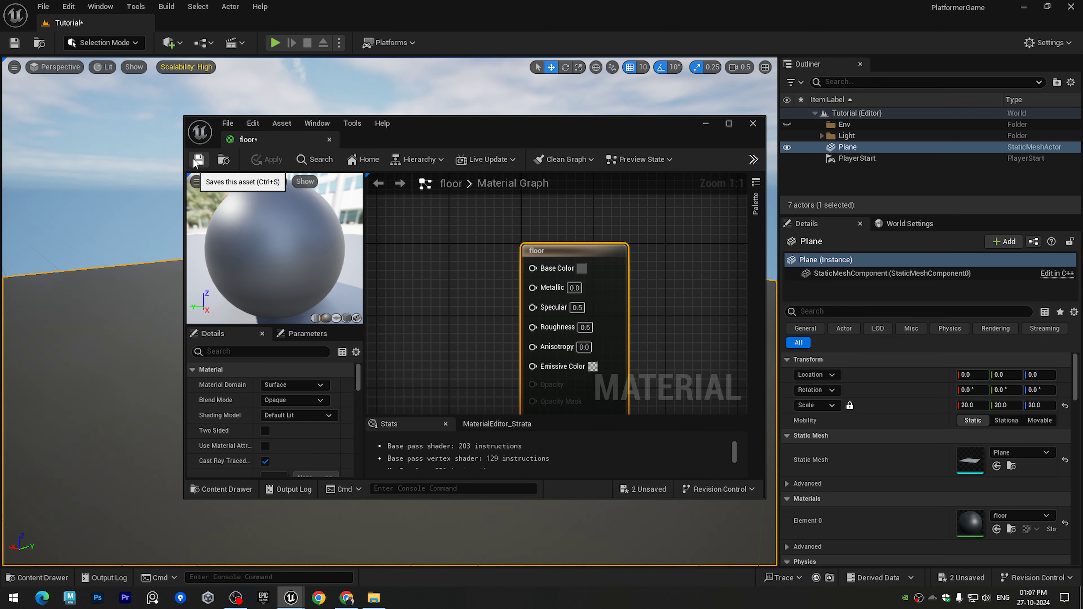
click(329, 139)
right_drag(329, 141, 328, 201)
mouse_move(441, 255)
right_down()
mouse_move(440, 226)
mouse_move(440, 255)
right_up()
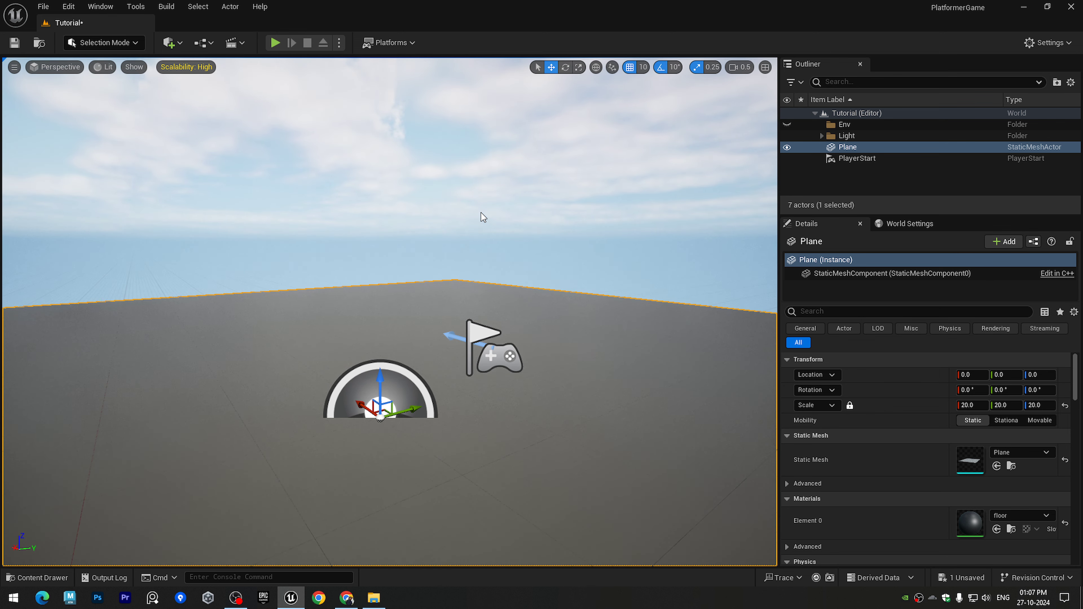
key(ctrl+s)
click(895, 179)
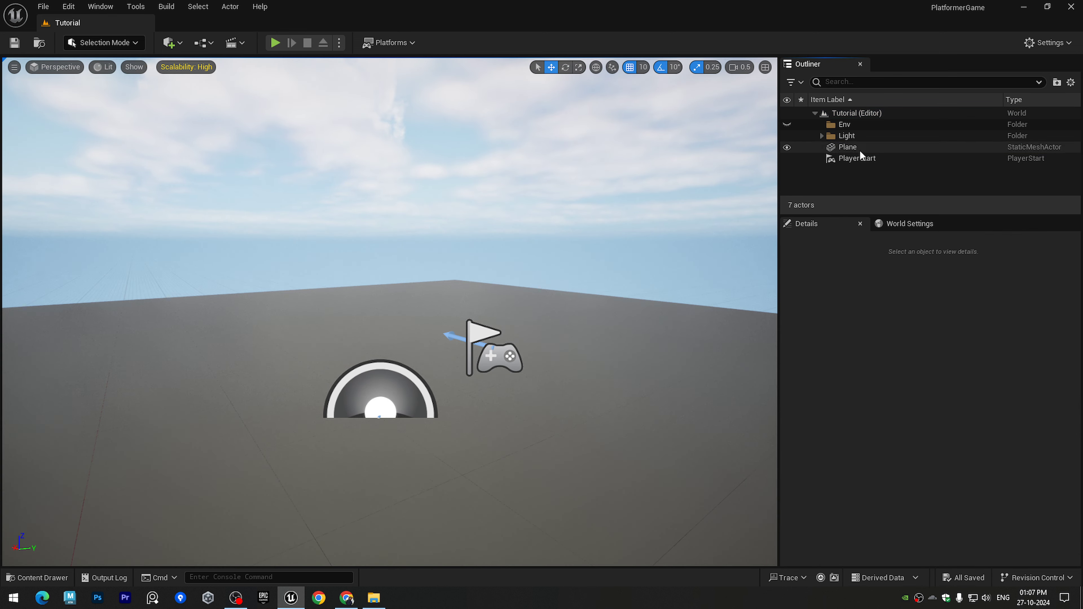
Step: Move the Plane actor into the Env folder of the Outliner and save the level
click(854, 147)
drag(853, 148, 844, 124)
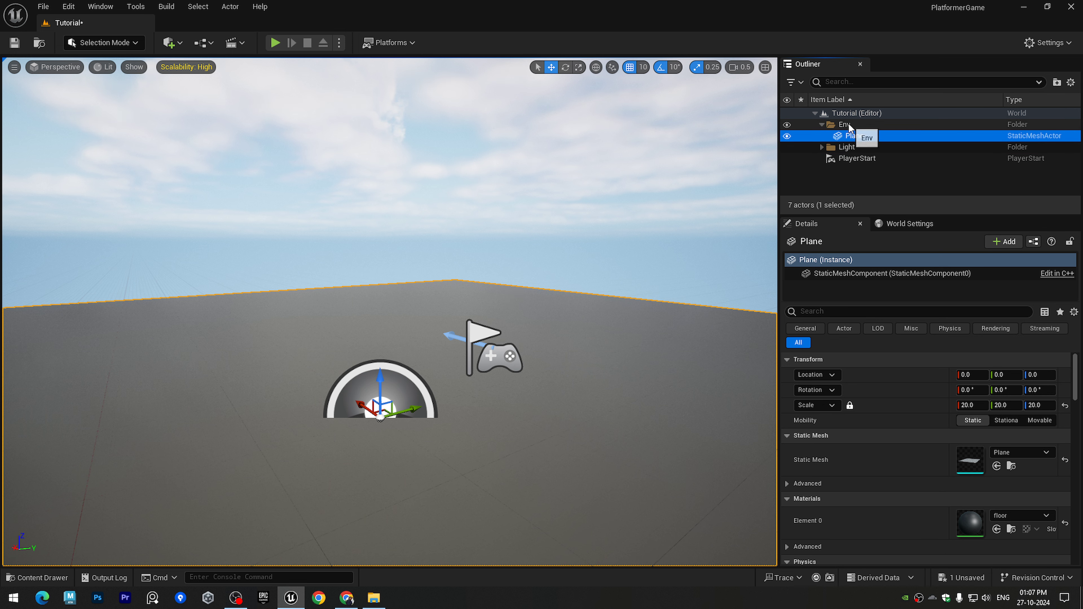
click(847, 196)
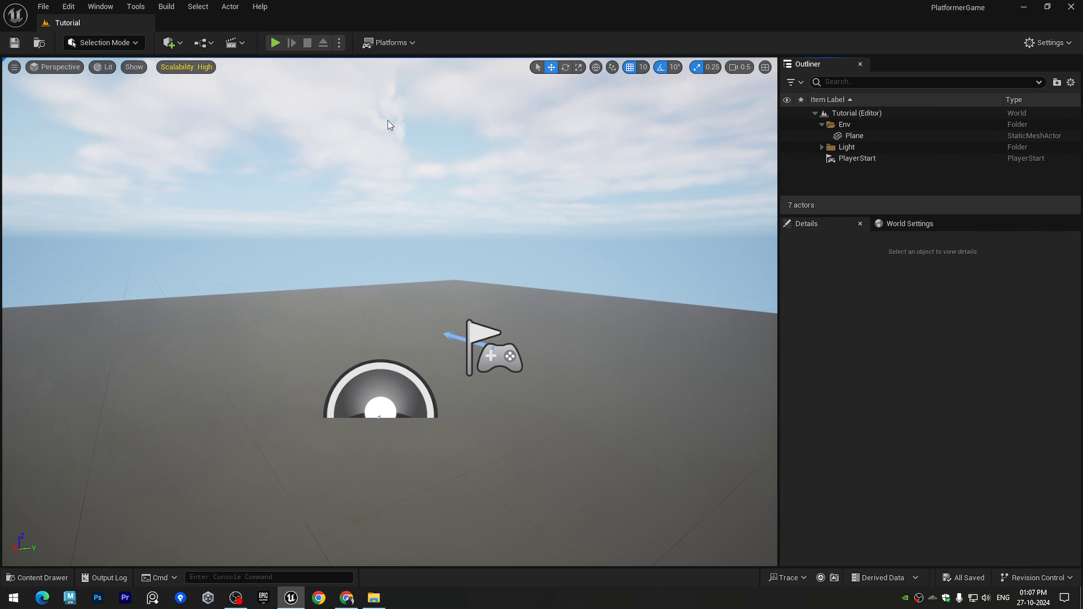
Step: Place a cube on the plane at about 500, -230, 0 and frame it
click(170, 45)
mouse_move(234, 162)
drag(312, 178, 100, 337)
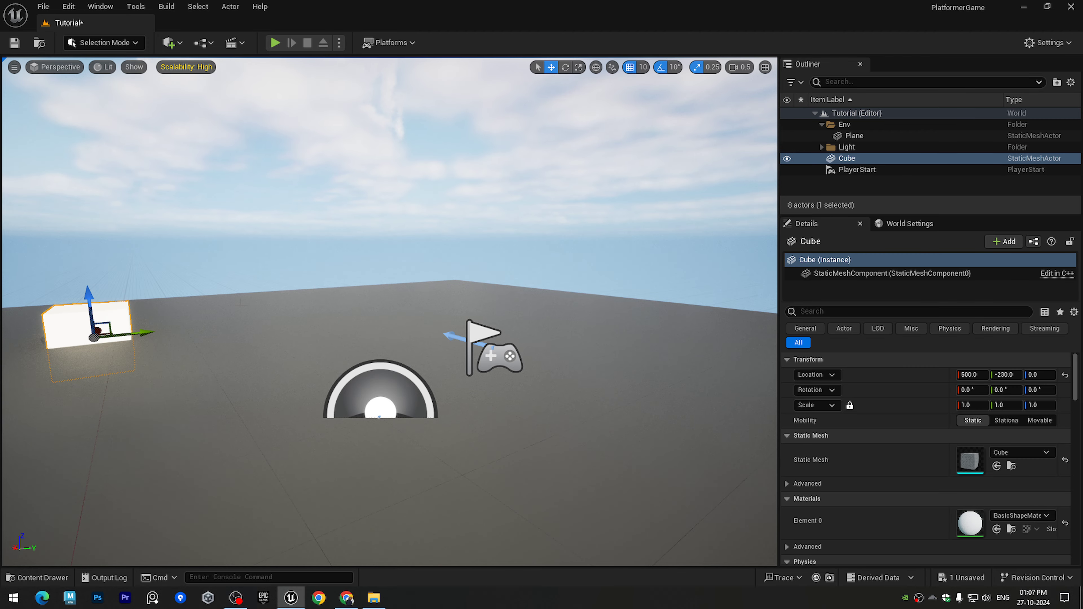
key(f)
scroll(309, 300, down, 5)
alt+drag(310, 300, 294, 333)
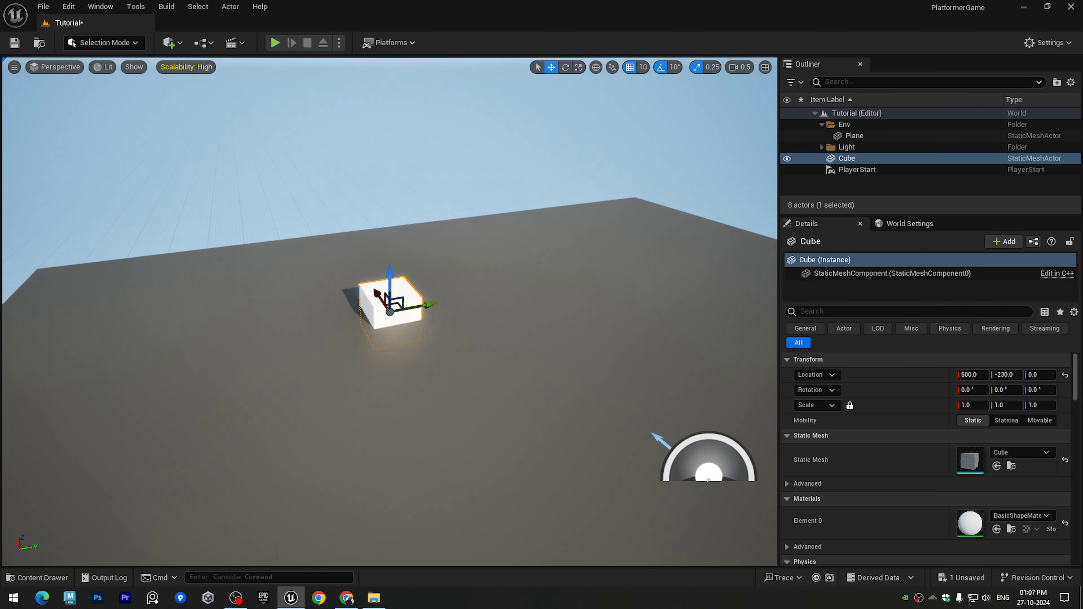
Step: Duplicate the cube, placing the copy at about 500, 430, 50 with a uniform scale of 2
drag(390, 312, 658, 208)
key(r)
right_drag(658, 208, 656, 148)
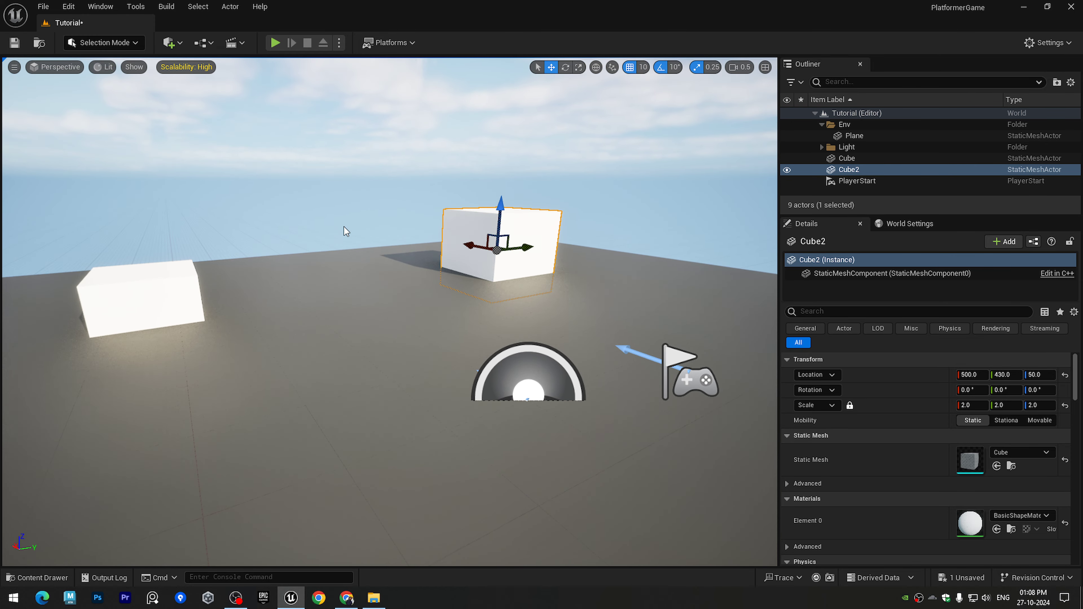
Step: Clear the selection of the second cube and save the level with both cubes in place
click(237, 164)
key(d)
right_drag(306, 204, 290, 245)
key(ctrl+s)
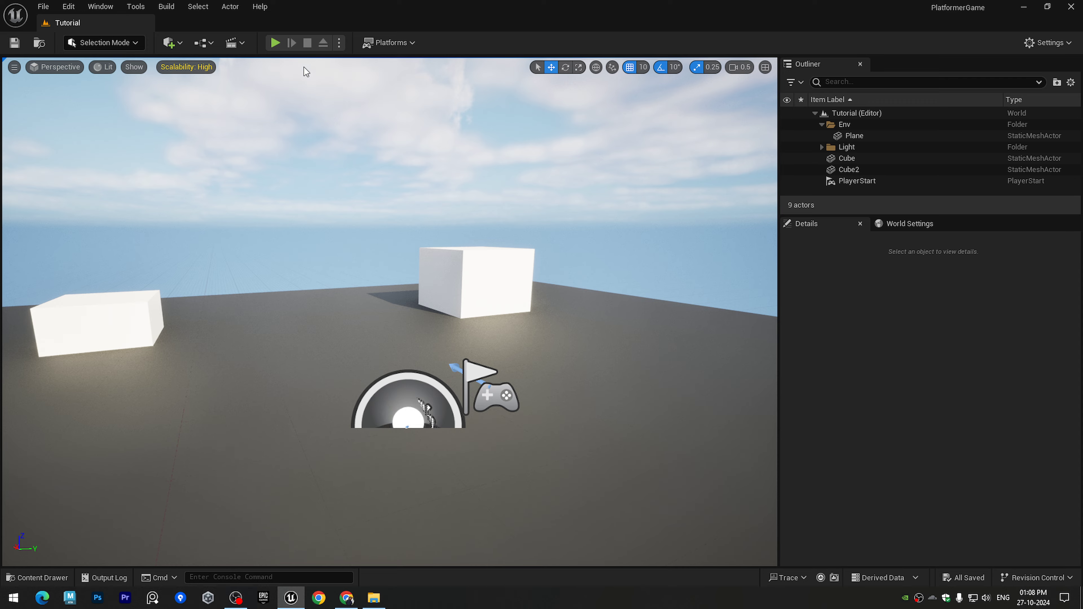
Step: Play the level in the editor, move around the two cubes to test it, and stop the session
click(274, 43)
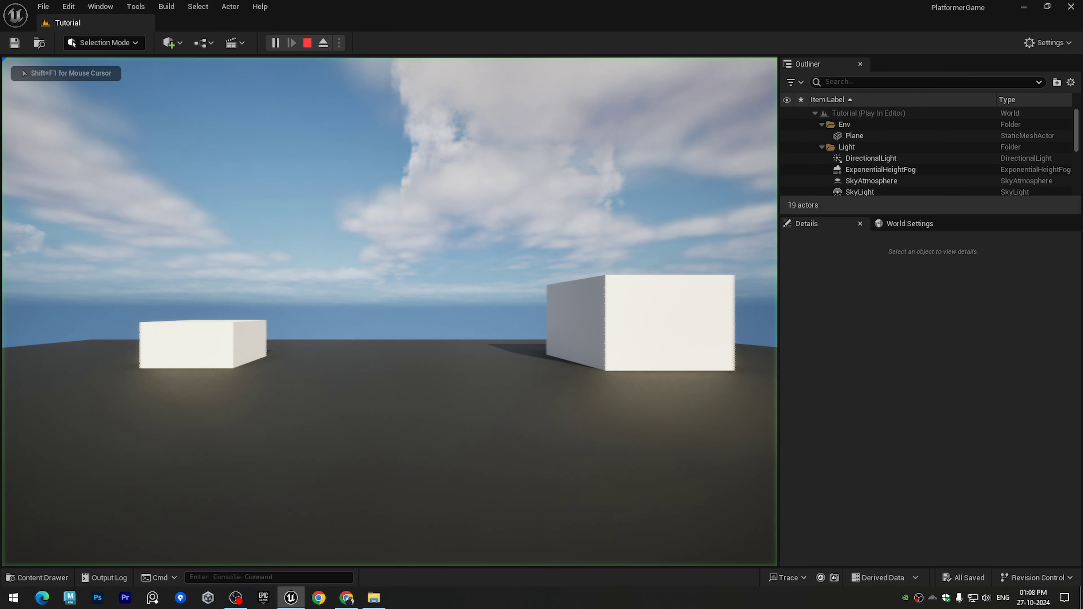
key(w)
key(w)
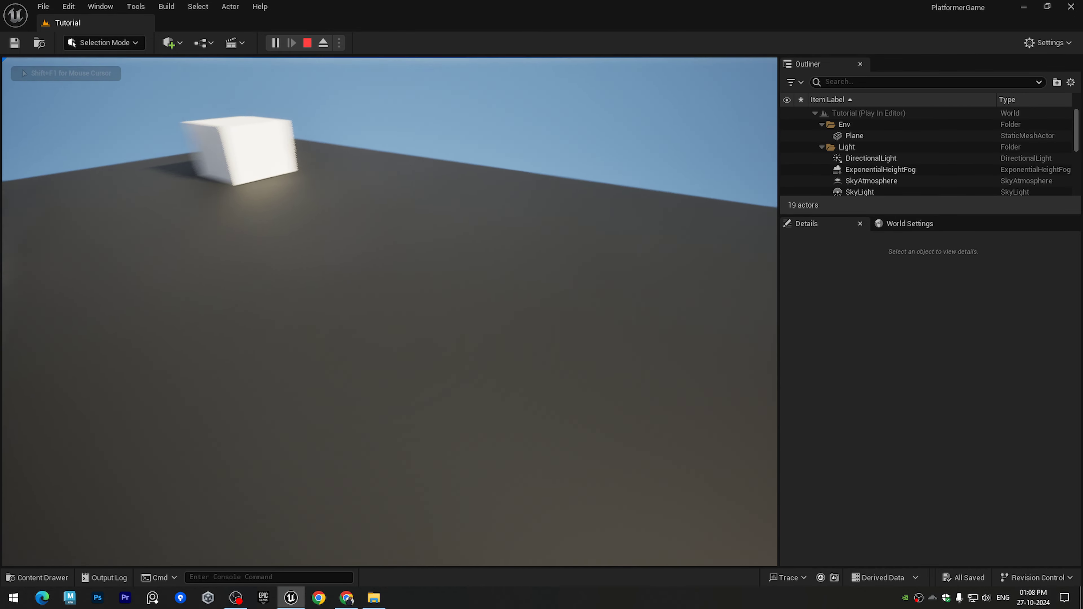
key(s)
key(Escape)
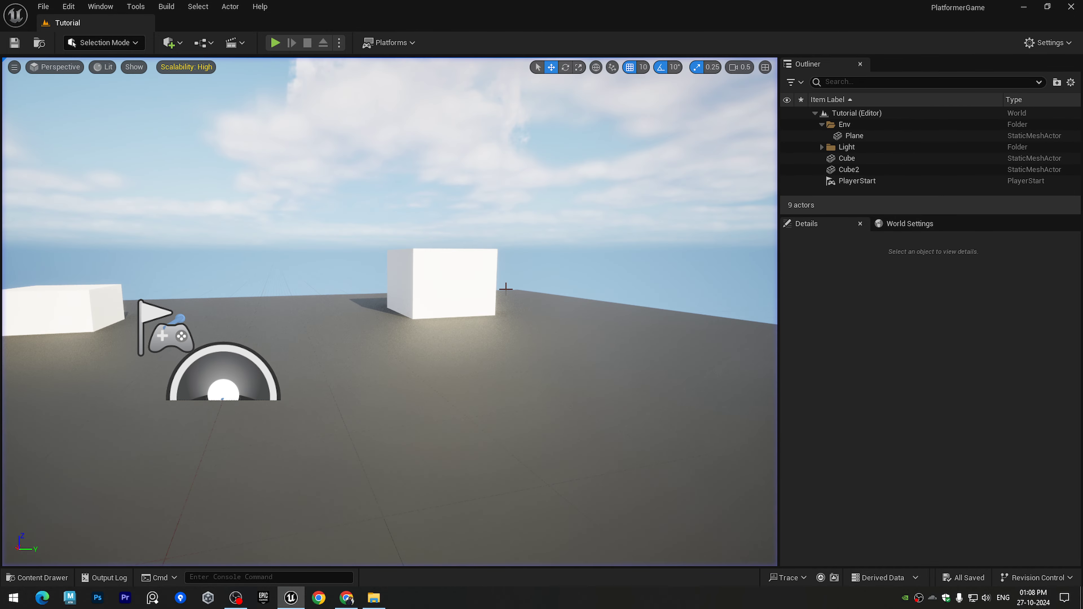
Step: Create a Blueprint class based on Character in the Blueprint folder, name it ThirdPersonController and save it
key(ctrl+space)
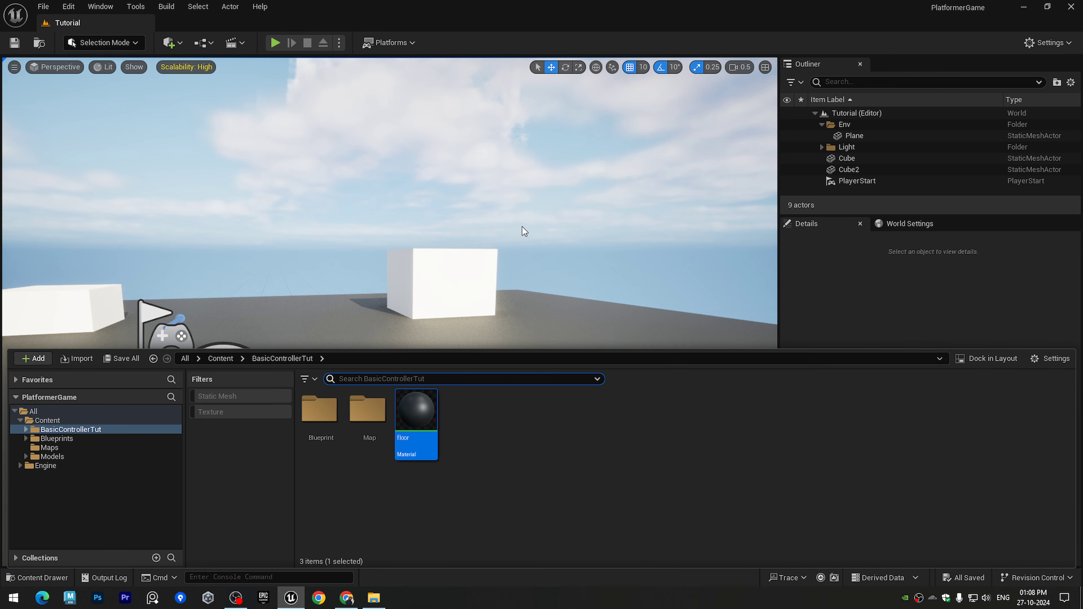
double_click(319, 410)
right_click(382, 450)
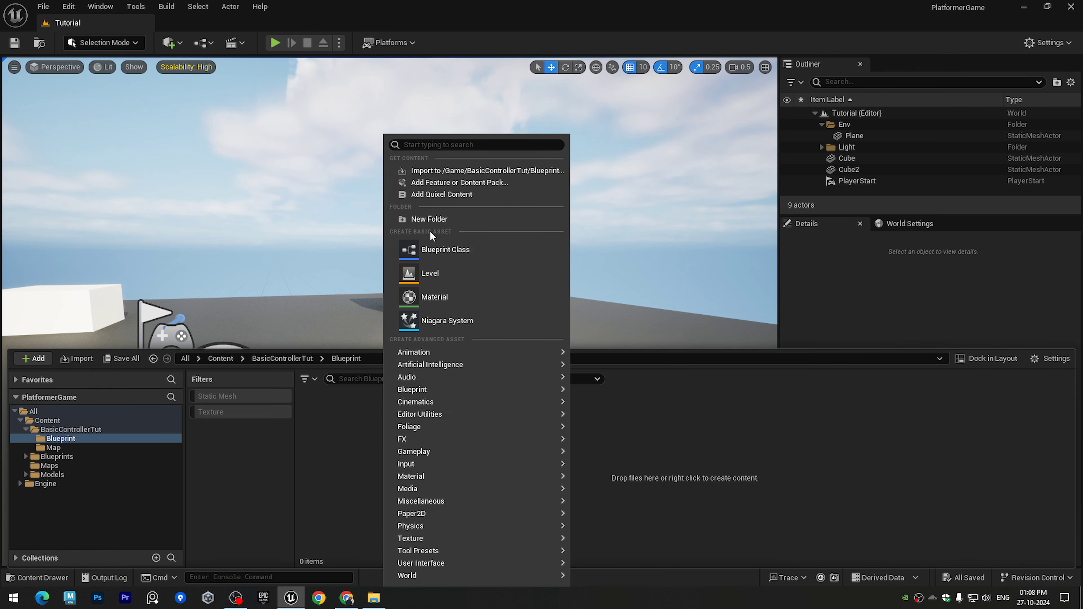
click(462, 247)
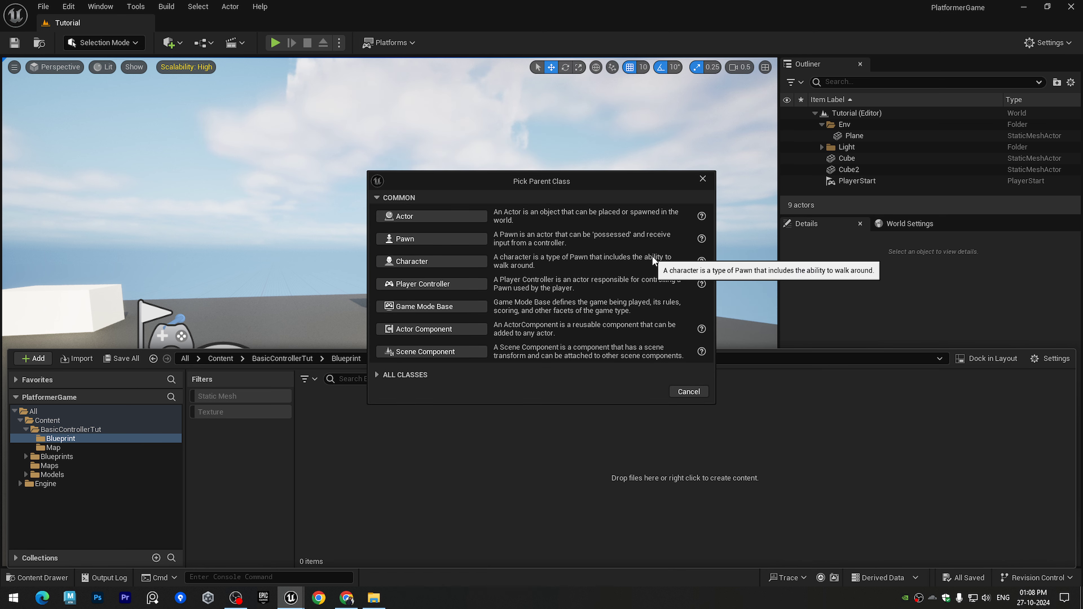
click(425, 264)
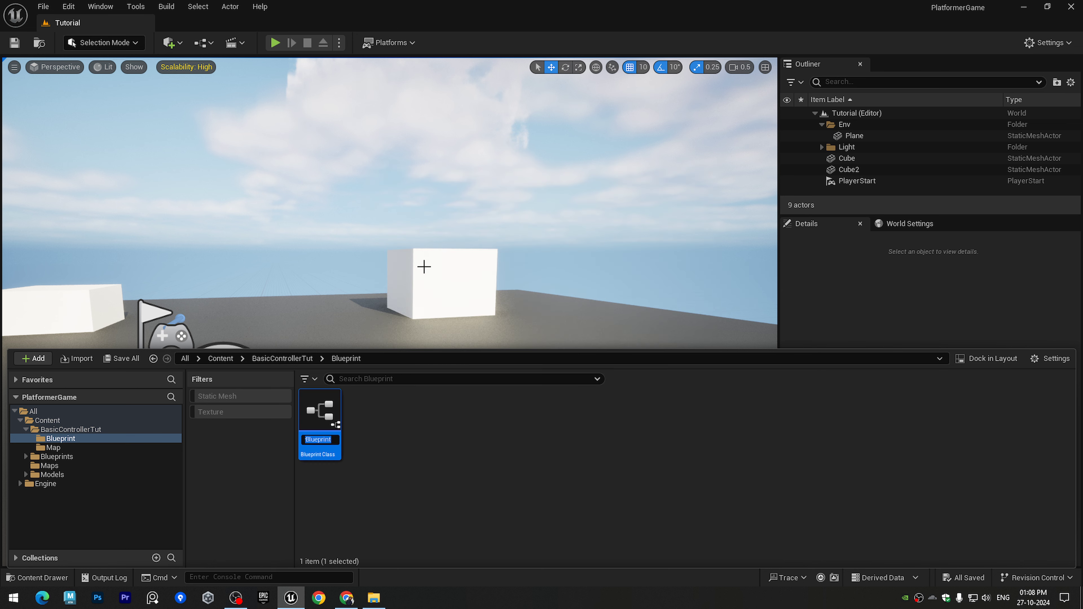
text(ThirdPerson)
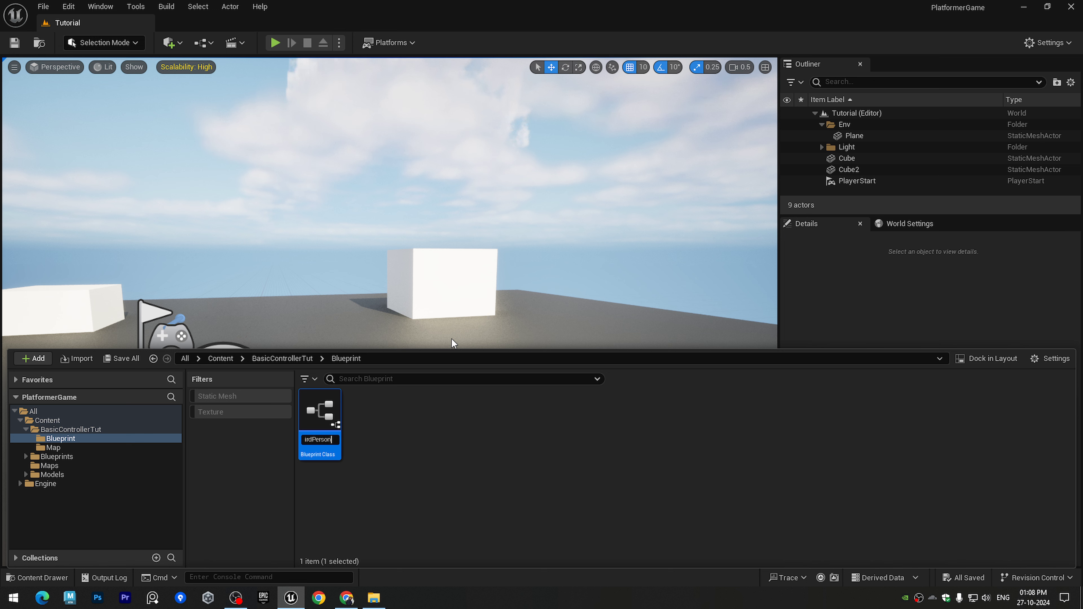
text(Controller)
key(Return)
key(ctrl+s)
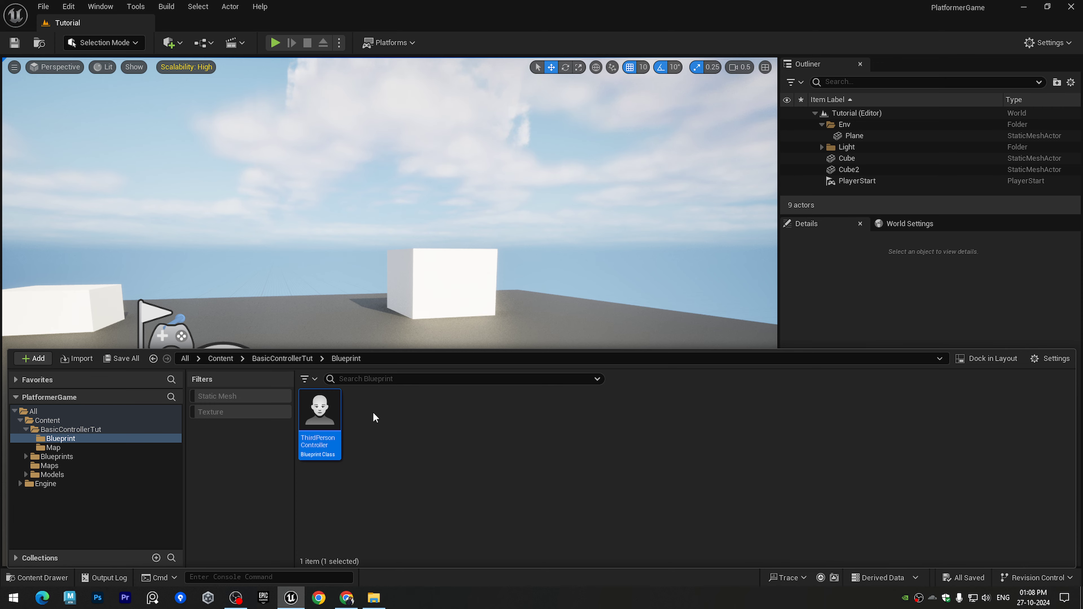
Step: Open the ThirdPersonController blueprint docked beside the level and assign the CartoonBoy skeletal mesh to its Mesh component
double_click(320, 410)
drag(284, 150, 252, 29)
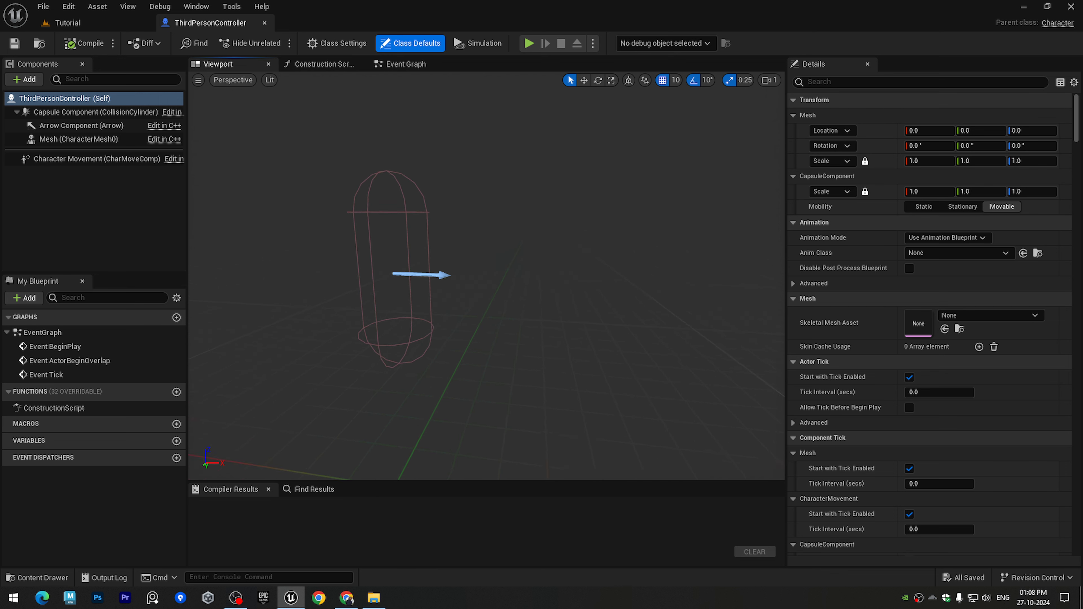
click(84, 140)
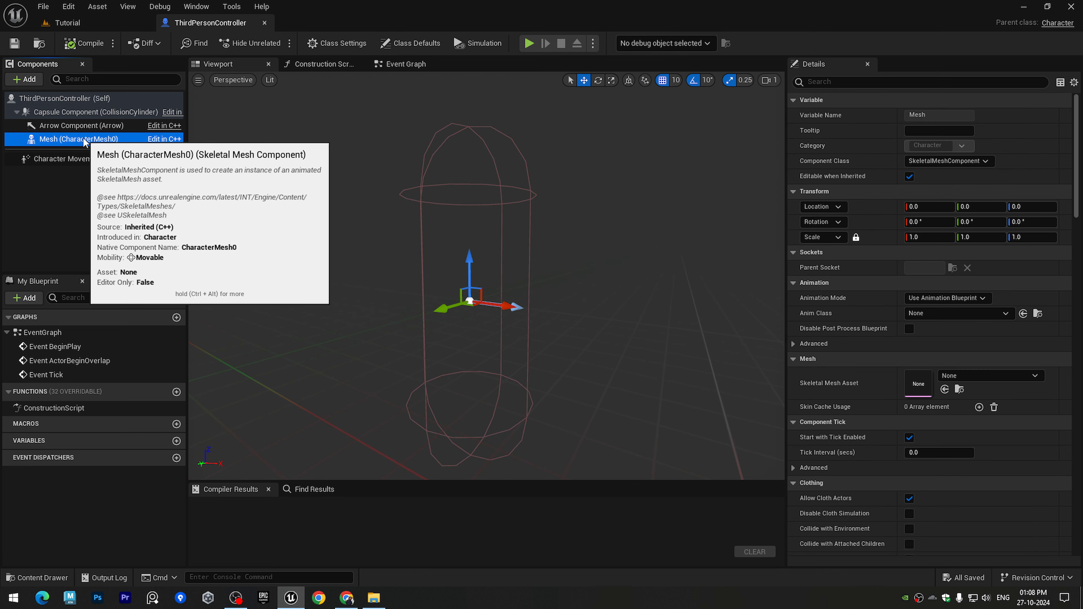
click(949, 376)
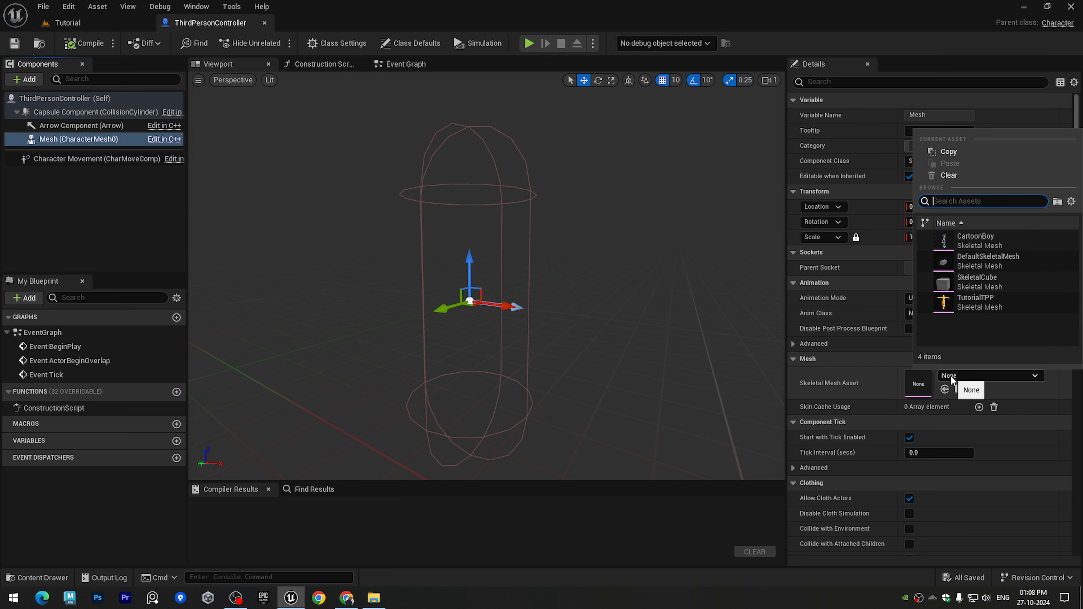
click(986, 244)
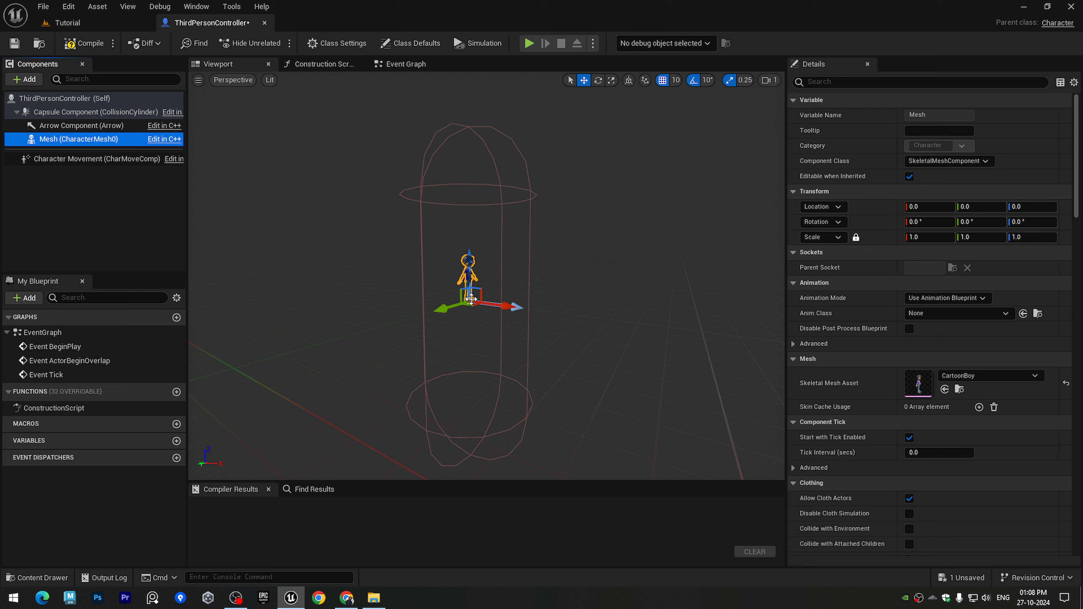
Step: Scale the character's Mesh component uniformly to 7.0
right_drag(472, 328, 474, 331)
drag(451, 294, 535, 290)
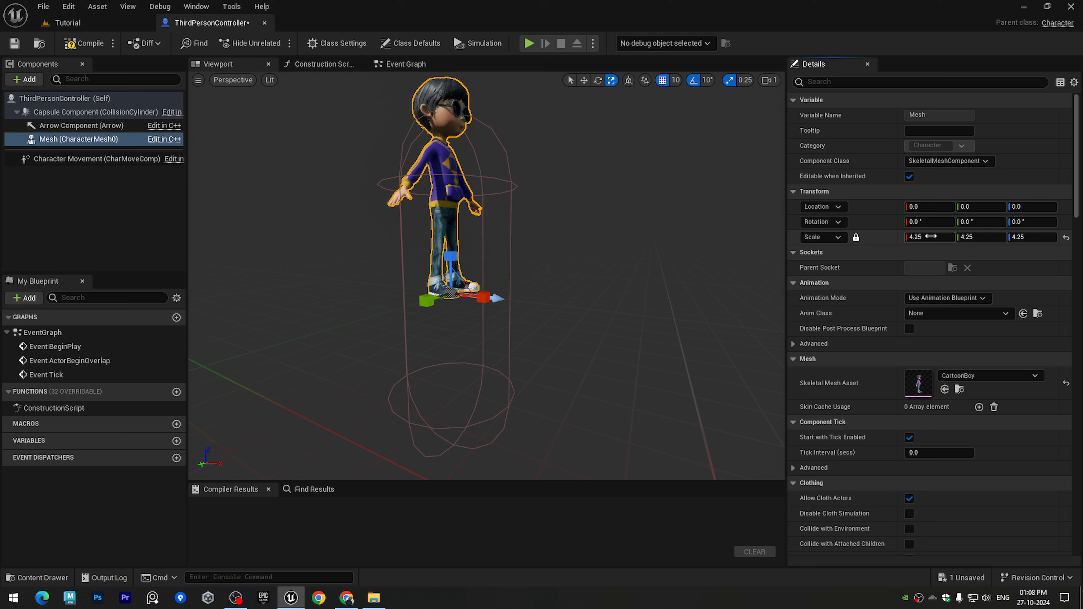
key(Return)
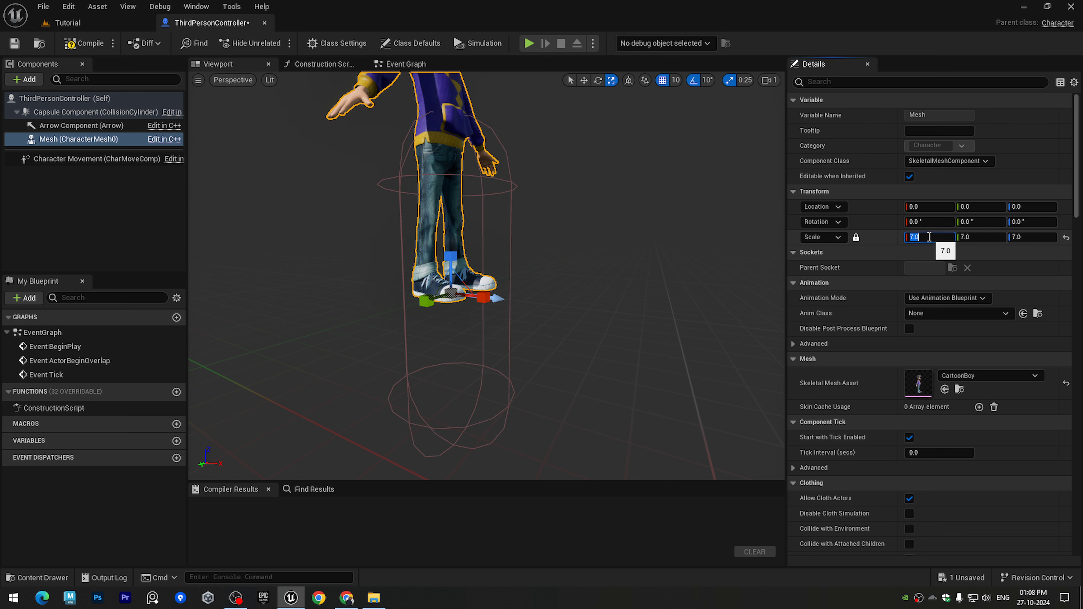
Step: Set the Mesh component's Z location to -90, compile the ThirdPersonController blueprint and save it
click(1018, 206)
text(-9)
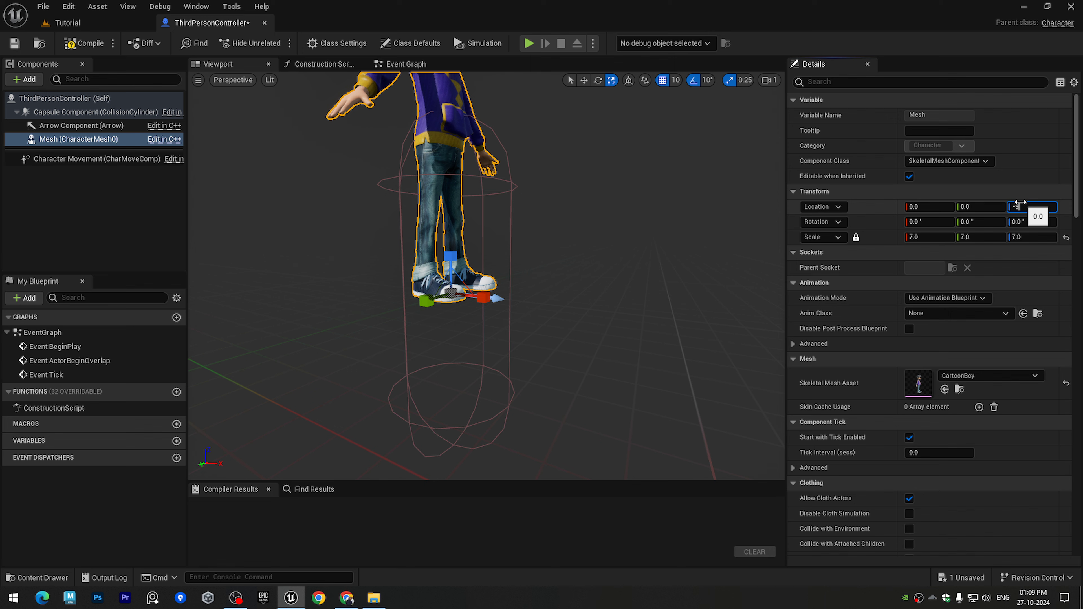
text(0)
key(Return)
alt+drag(551, 372, 461, 367)
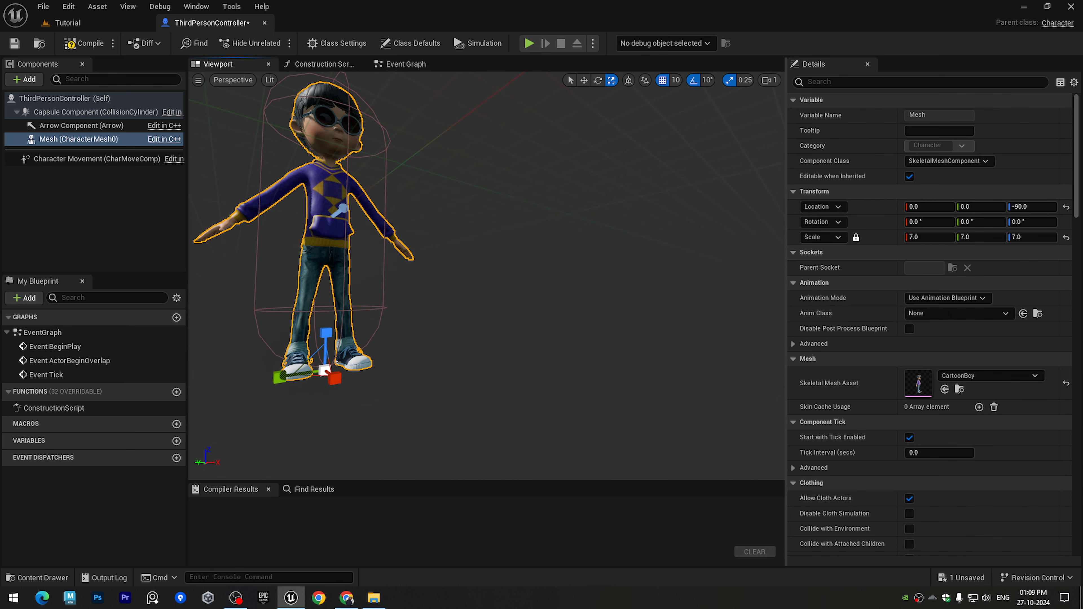
alt+middle_drag(551, 377, 562, 379)
mouse_move(562, 380)
alt+mouse_down()
mouse_move(559, 341)
mouse_move(572, 380)
mouse_move(554, 378)
alt+mouse_up()
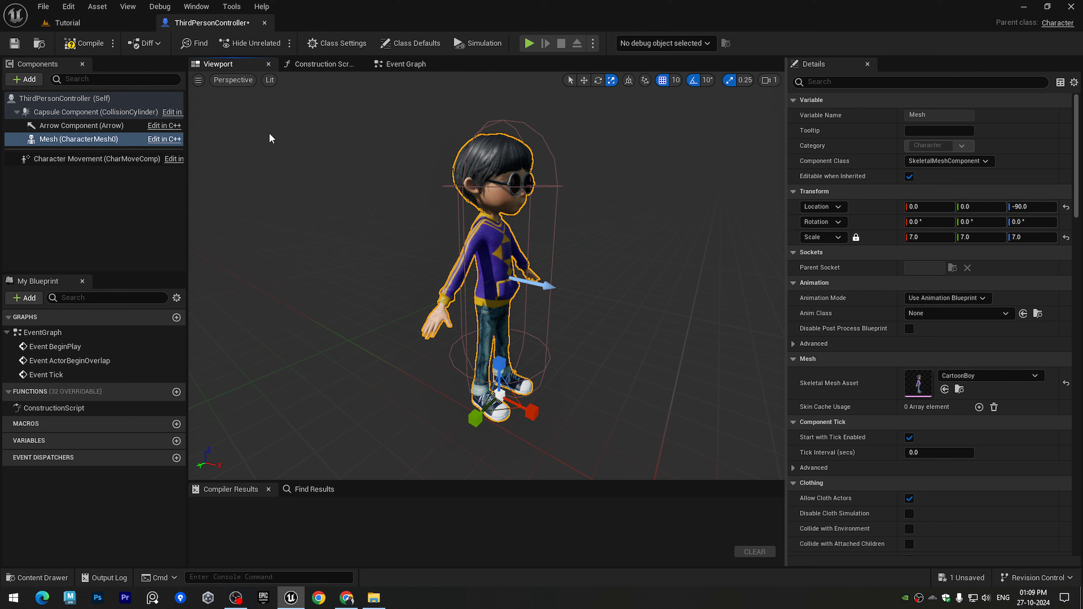
click(81, 43)
click(14, 42)
Step: Create a Blueprint class based on Game Mode Base in the BasicControllerTut folder and name it GameModeBase_Tut
click(72, 27)
key(ctrl+space)
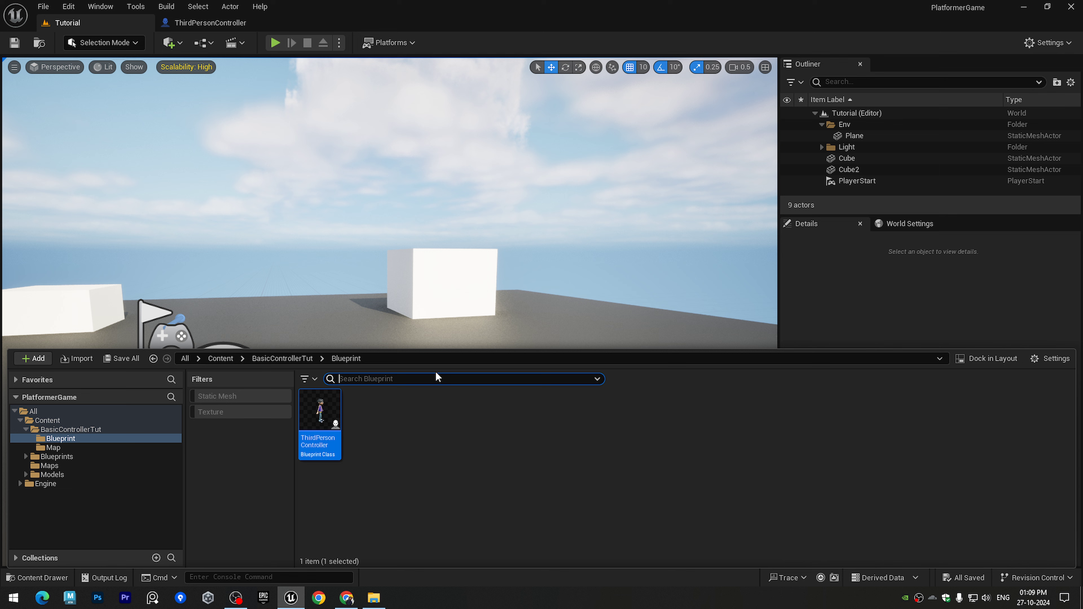
click(68, 429)
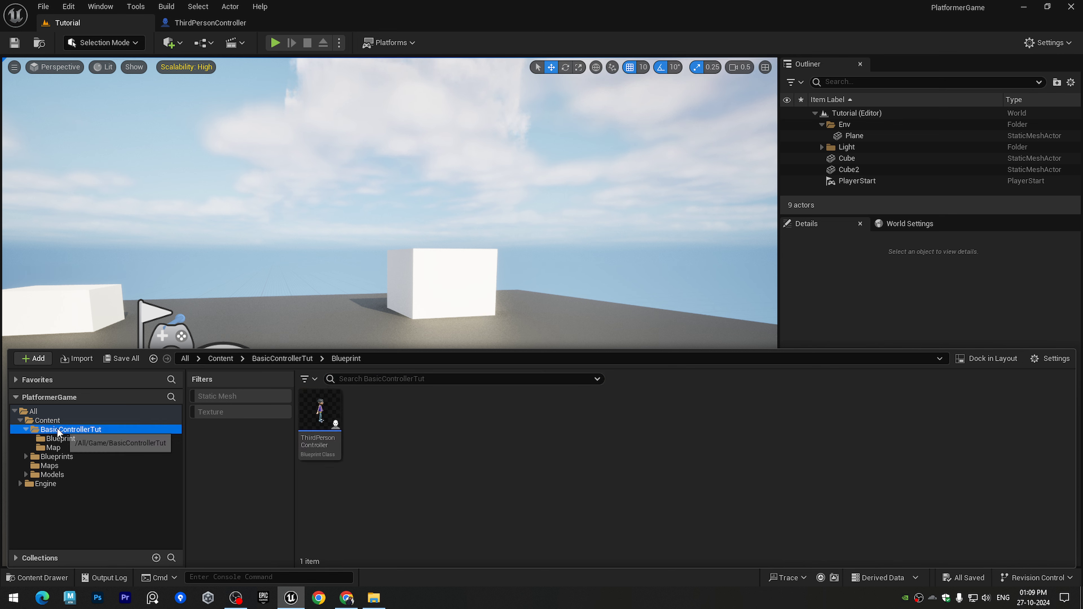
right_click(544, 475)
click(591, 135)
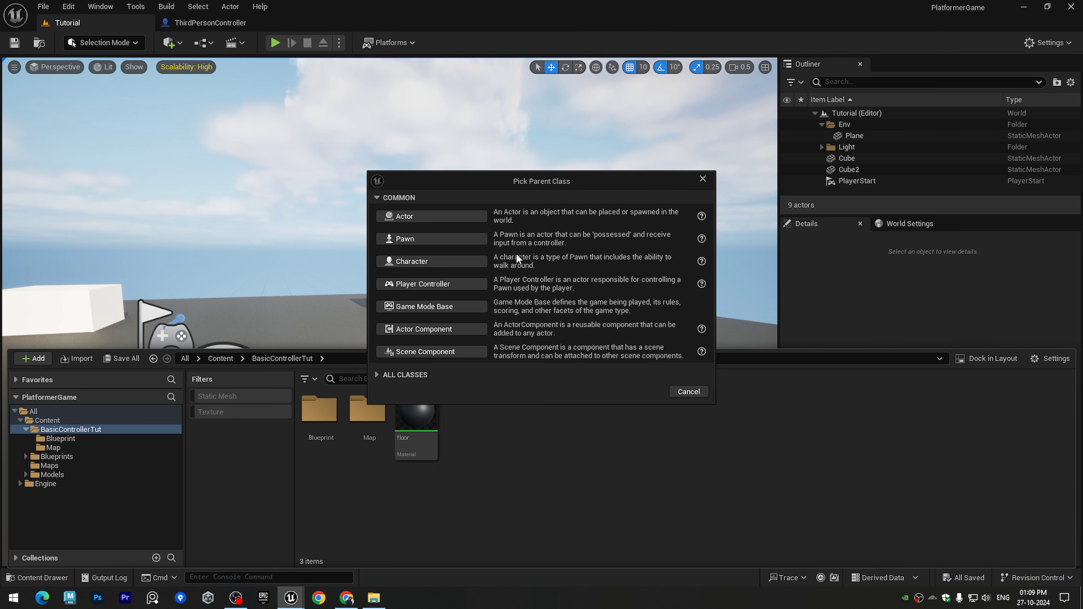
click(420, 308)
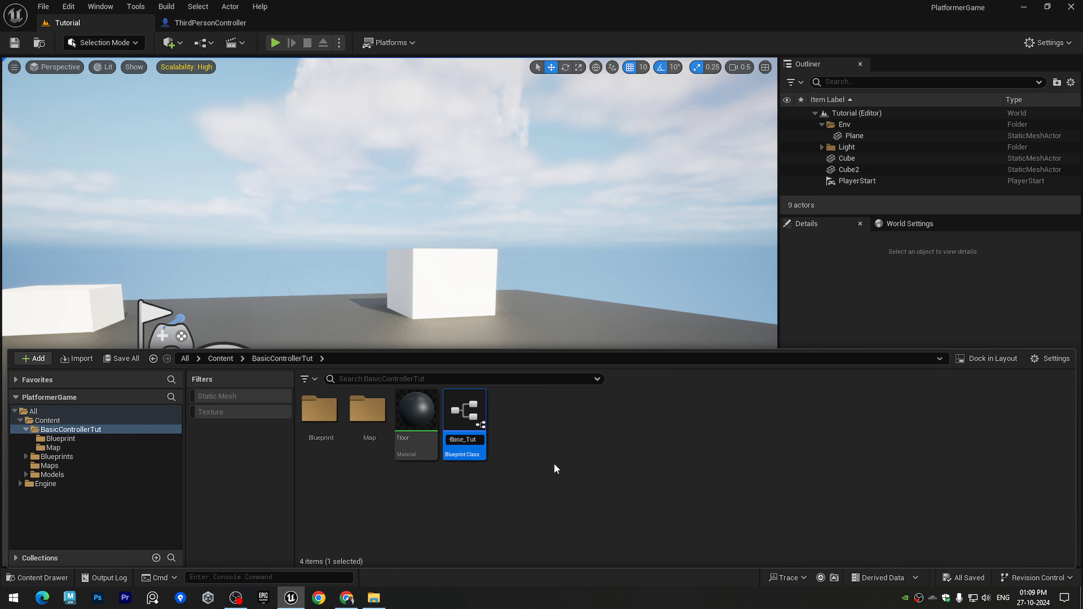
key(Return)
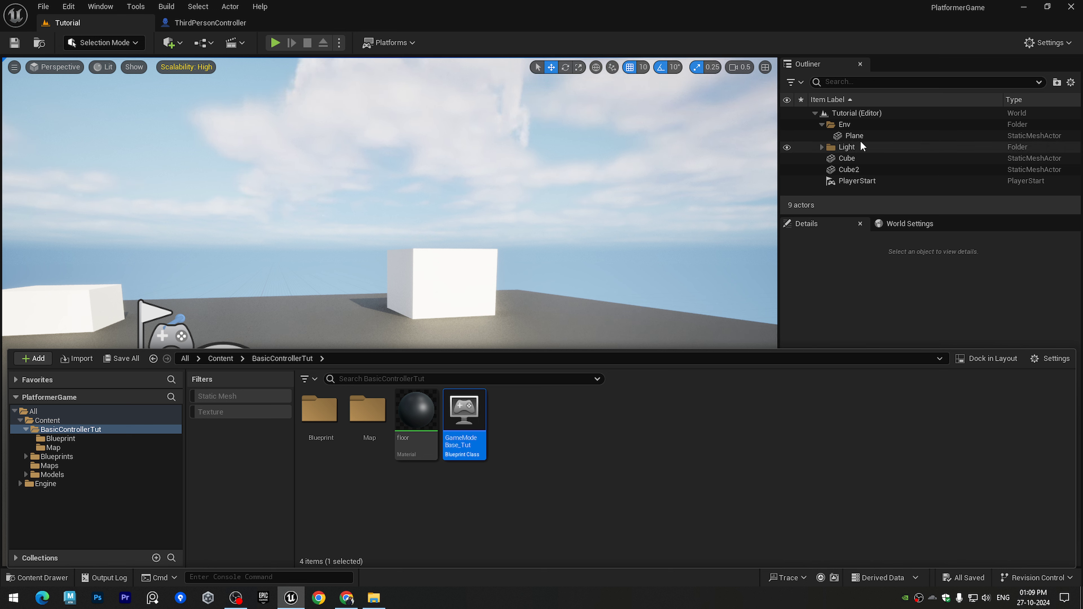
Step: Display the Tutorial level's World Settings and open the GameModeBase_Tut blueprint for editing
click(1049, 42)
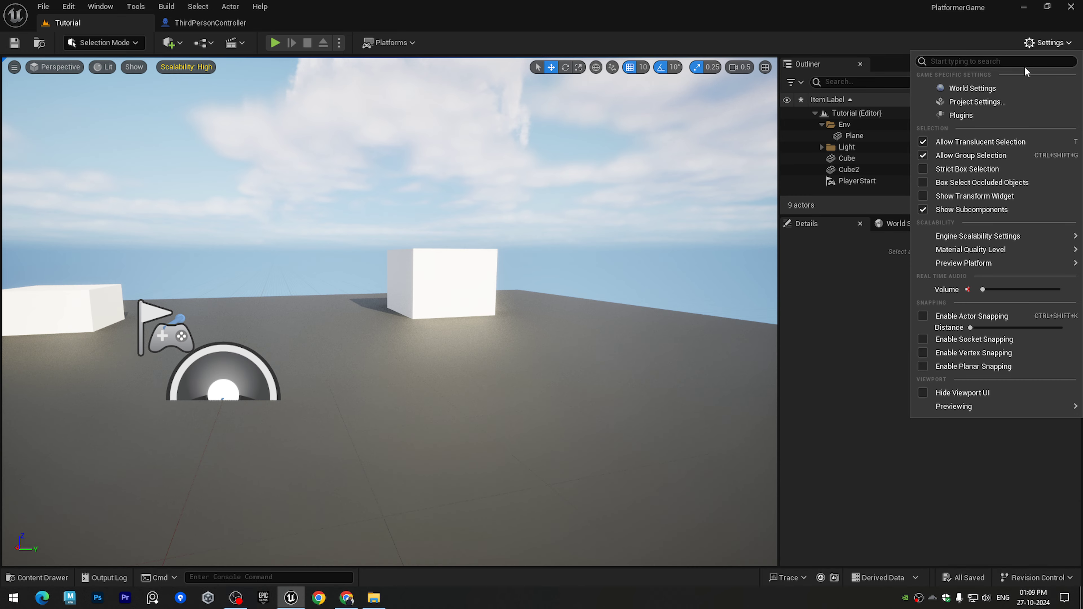
click(961, 89)
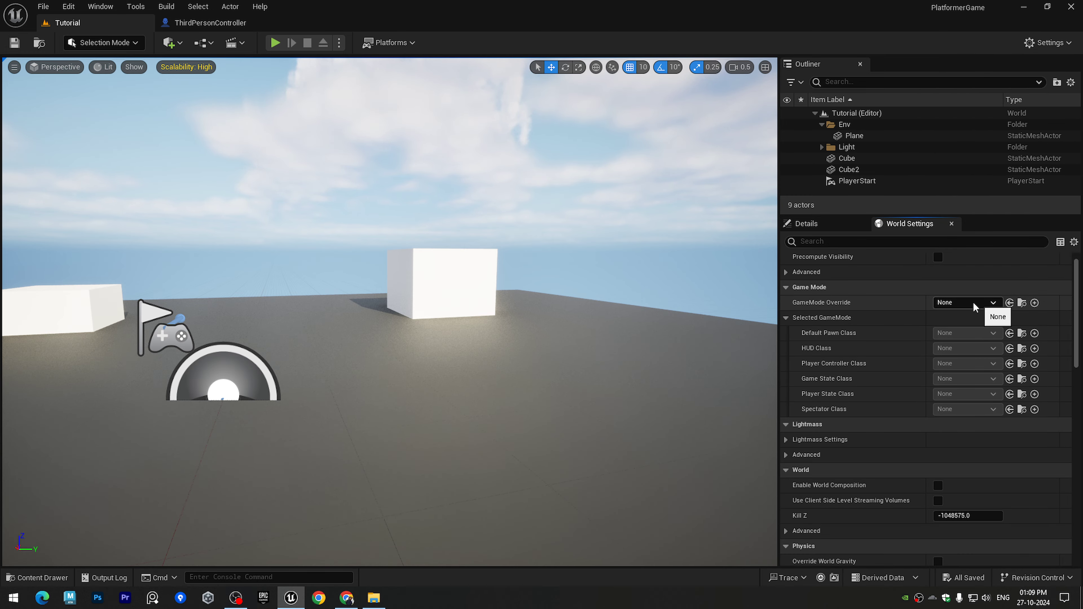
key(ctrl+space)
double_click(461, 437)
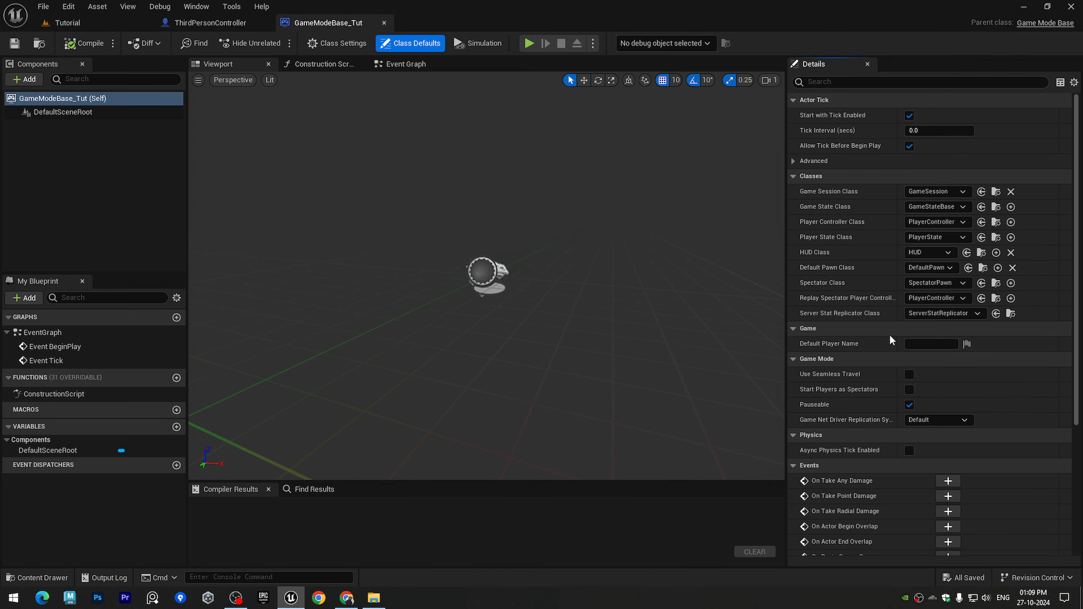
Step: Set the Default Pawn Class of GameModeBase_Tut to ThirdPersonController, then compile, save and close the blueprint
click(913, 266)
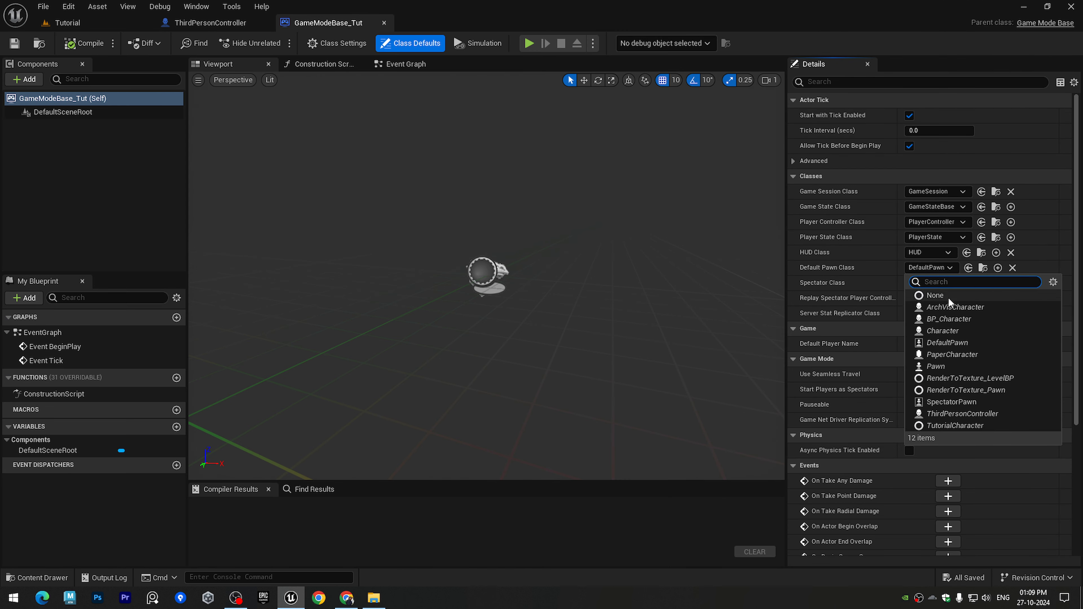
click(977, 413)
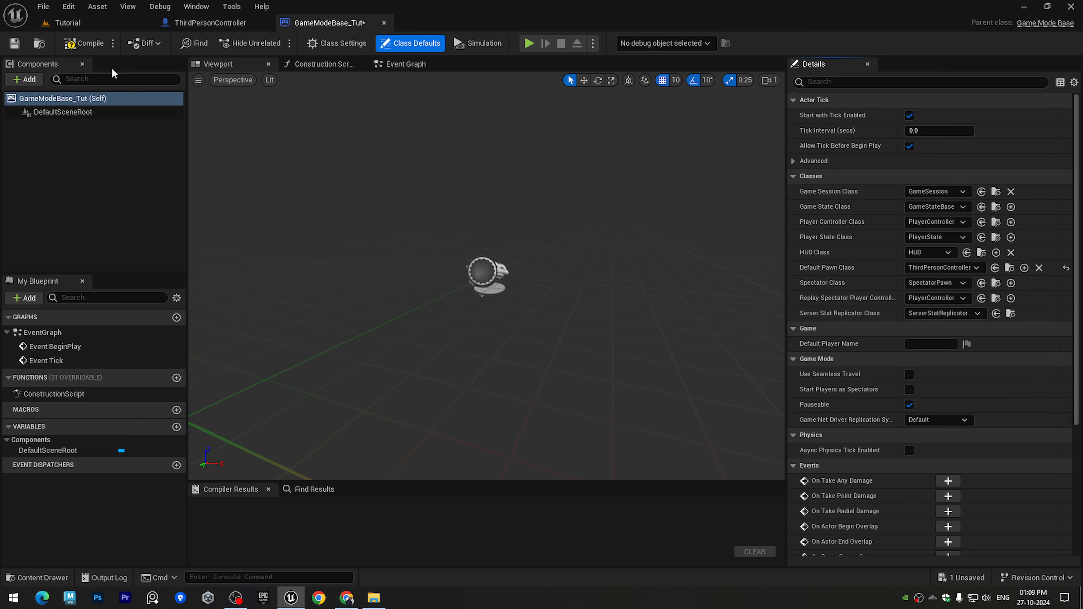
click(82, 43)
click(15, 43)
middle_click(298, 25)
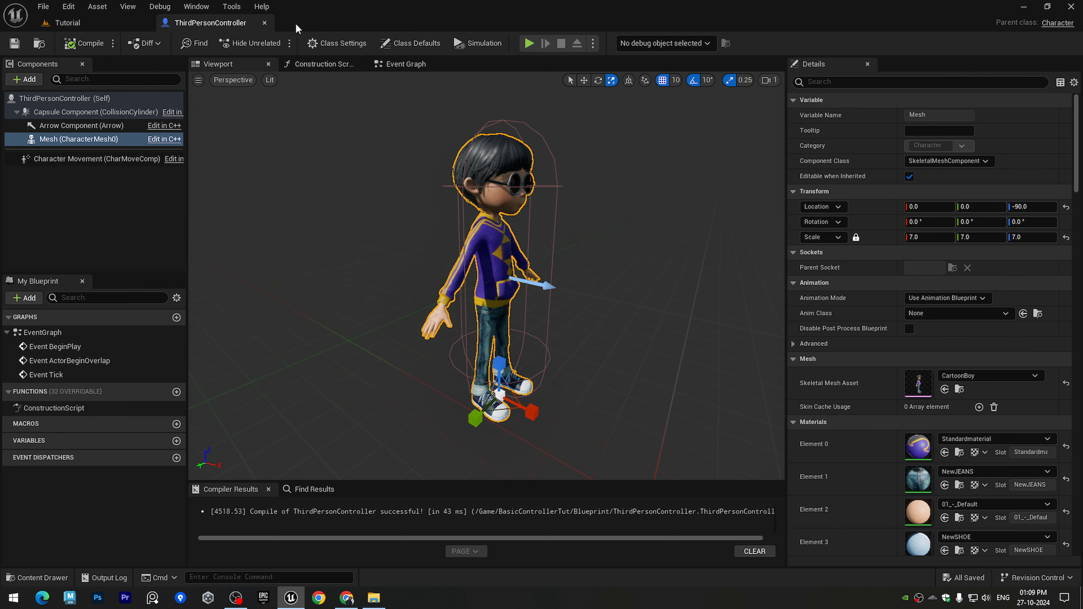
Step: Set the Tutorial level's GameMode Override to GameModeBase_Tut with ThirdPersonController as default pawn, and save the level
click(88, 23)
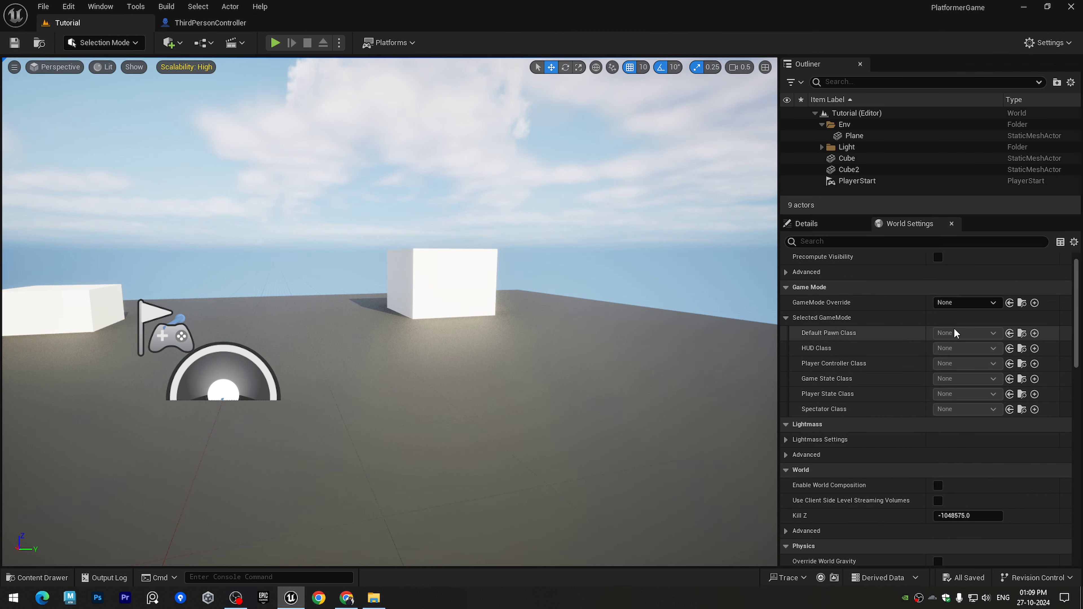
click(967, 303)
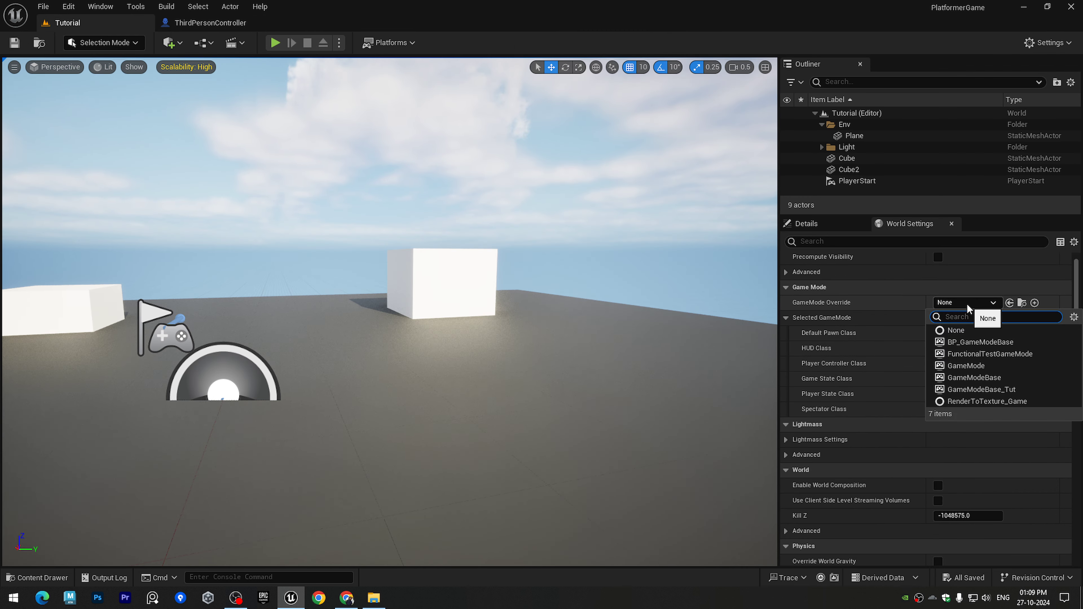
click(983, 390)
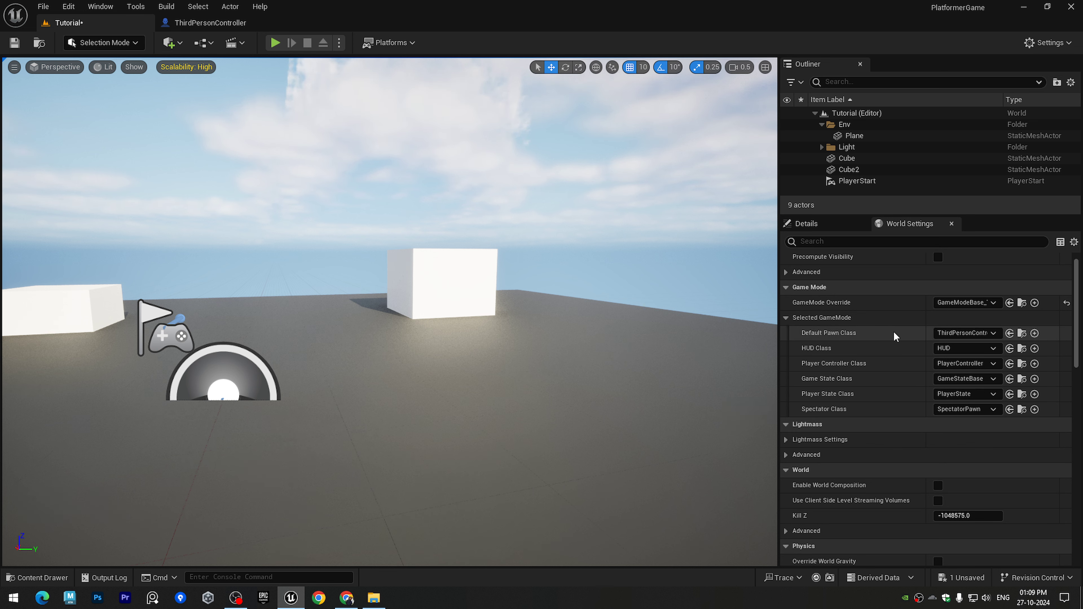
click(957, 334)
click(981, 479)
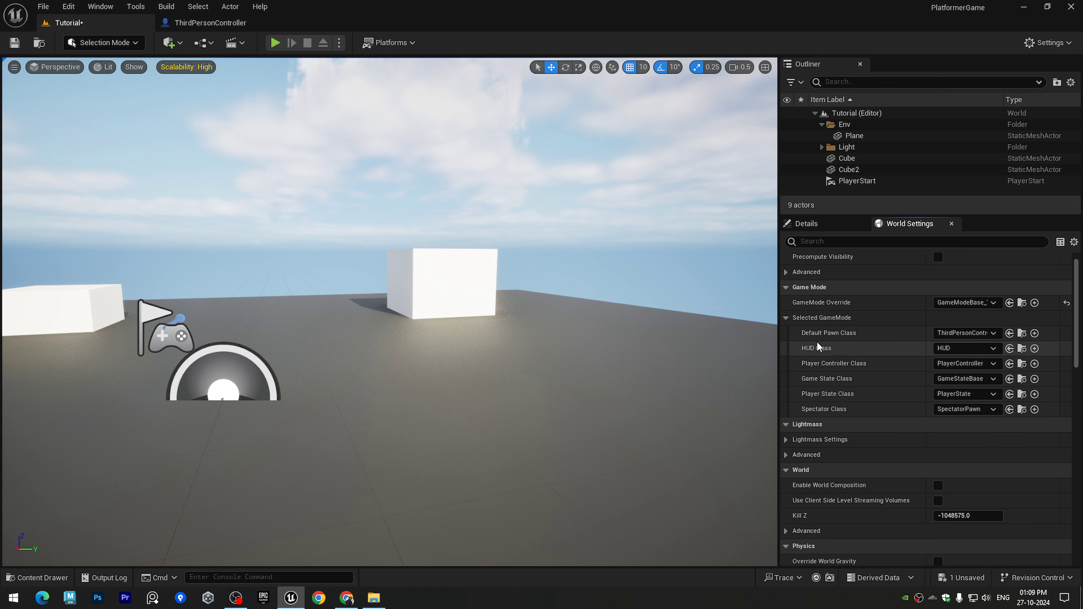
click(14, 42)
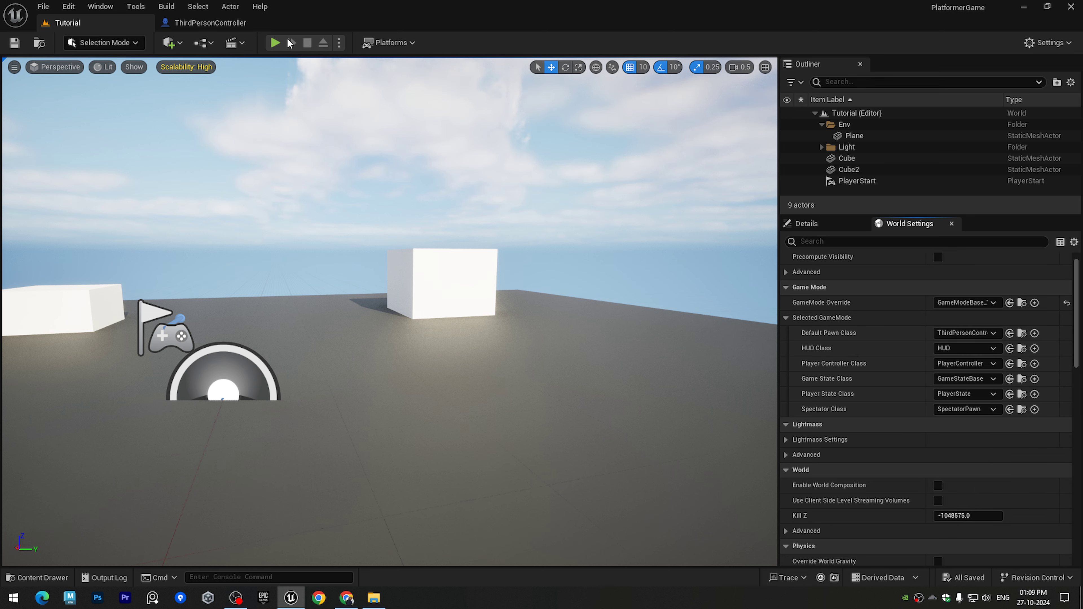
Step: Play the level with the new game mode to check the character's view, and stop the session
click(275, 43)
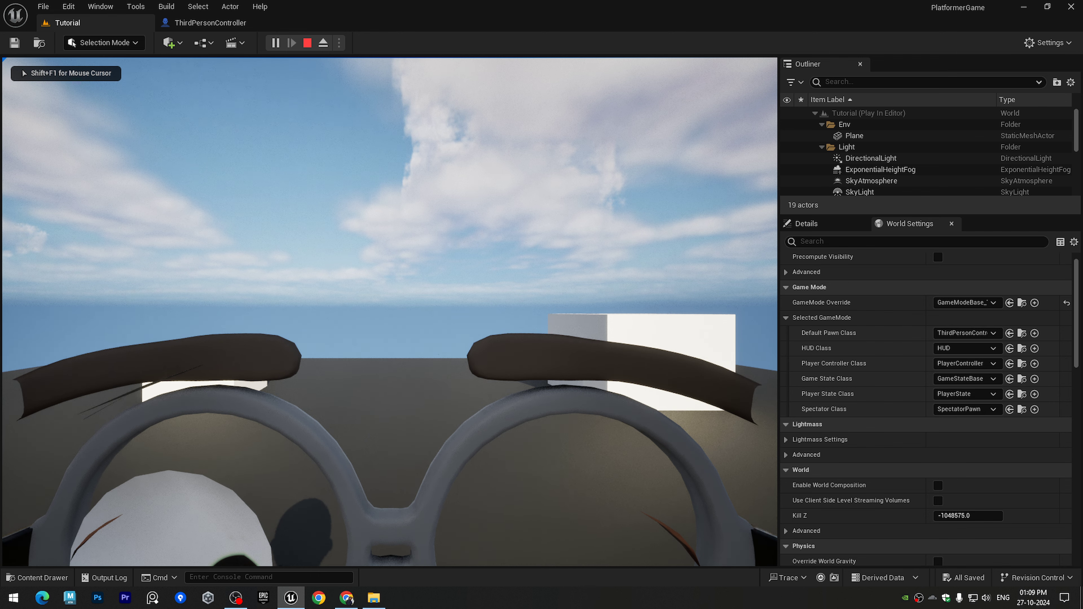
key(Escape)
click(191, 9)
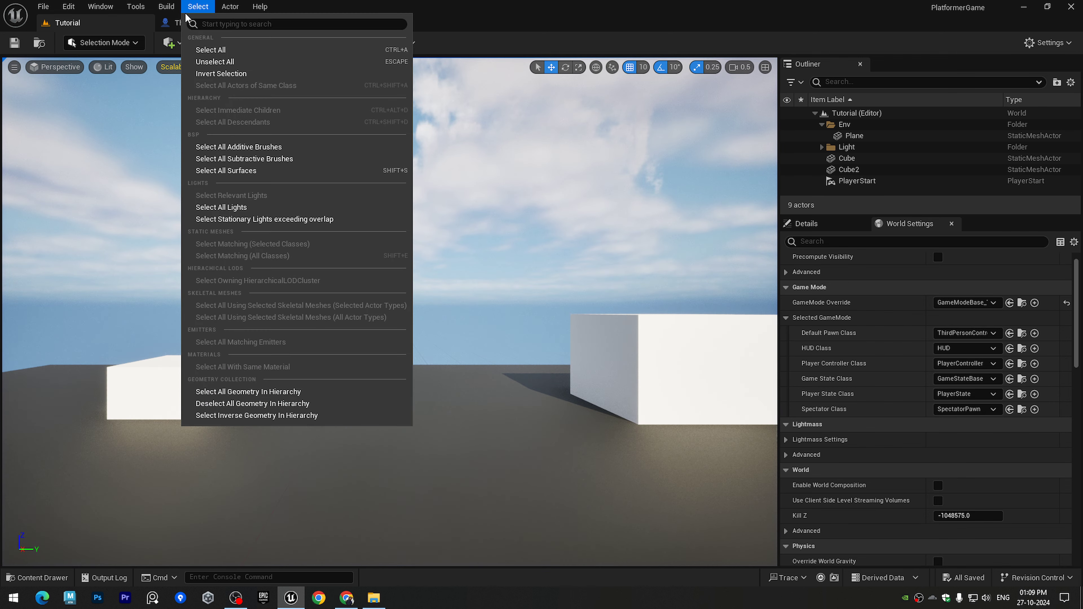
Step: Add a Spring Arm component under the Capsule Component of ThirdPersonController, keeping the name SpringArm
click(171, 25)
click(56, 113)
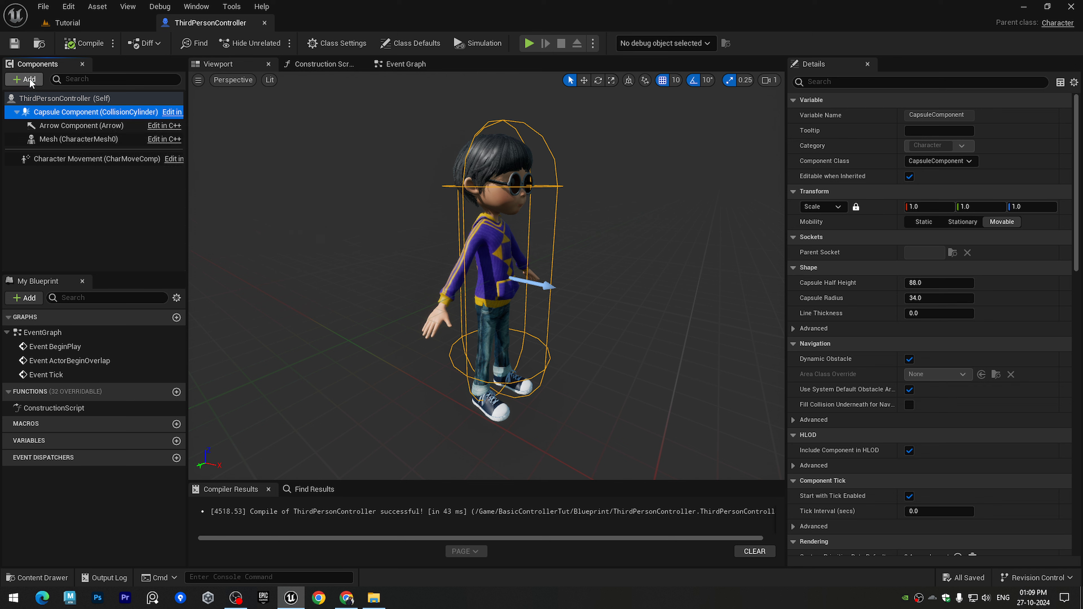
click(29, 79)
text(sp)
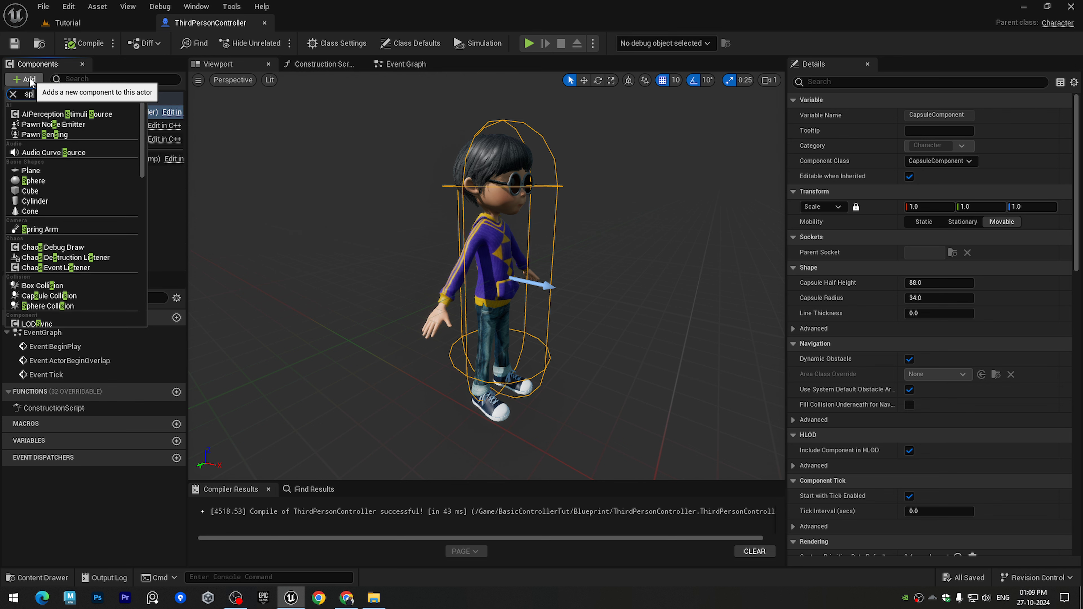
text(ri)
click(55, 114)
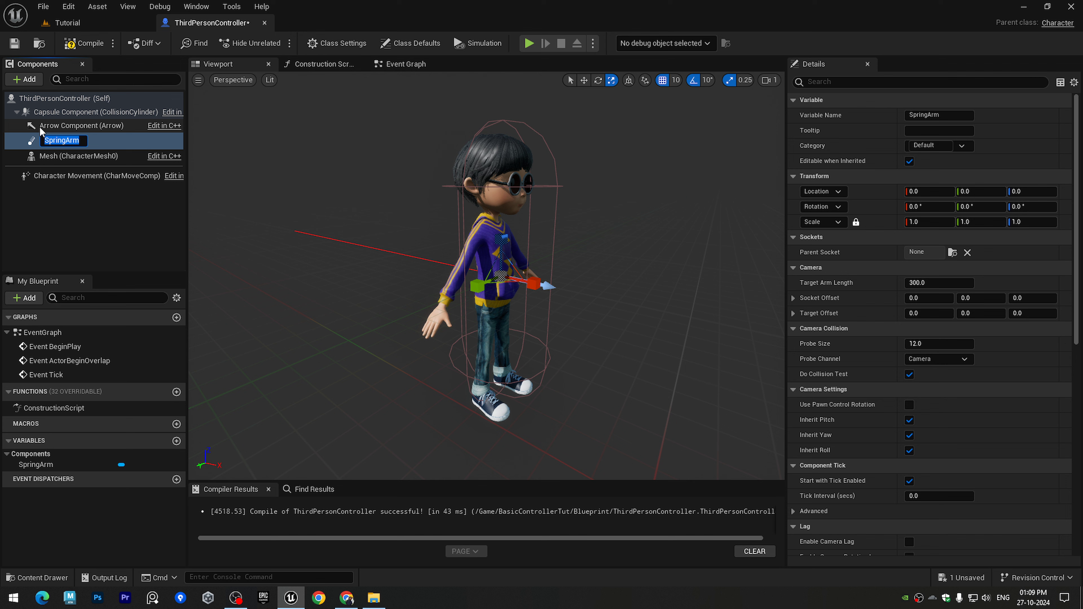
click(31, 139)
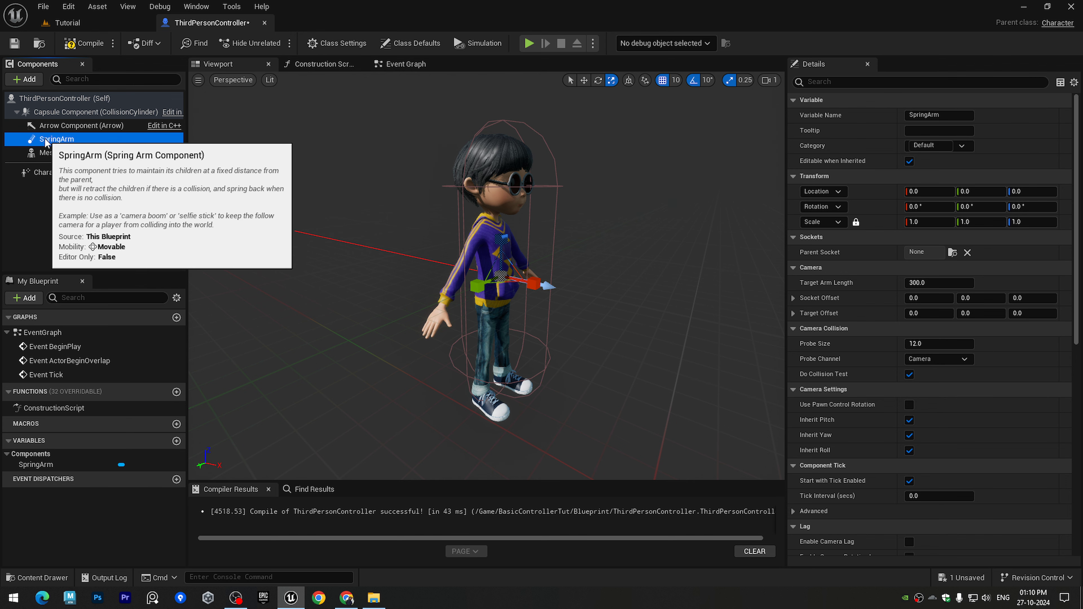
Step: Add a Camera component as a child of the SpringArm, check its placement behind the character, then compile and save the blueprint
click(24, 79)
text(ca)
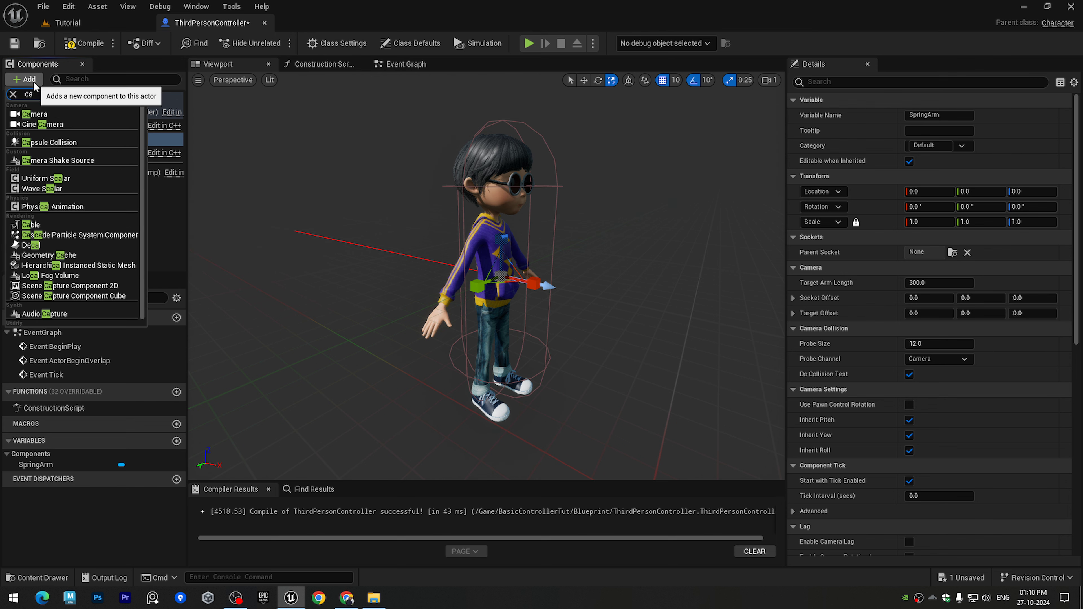
click(38, 114)
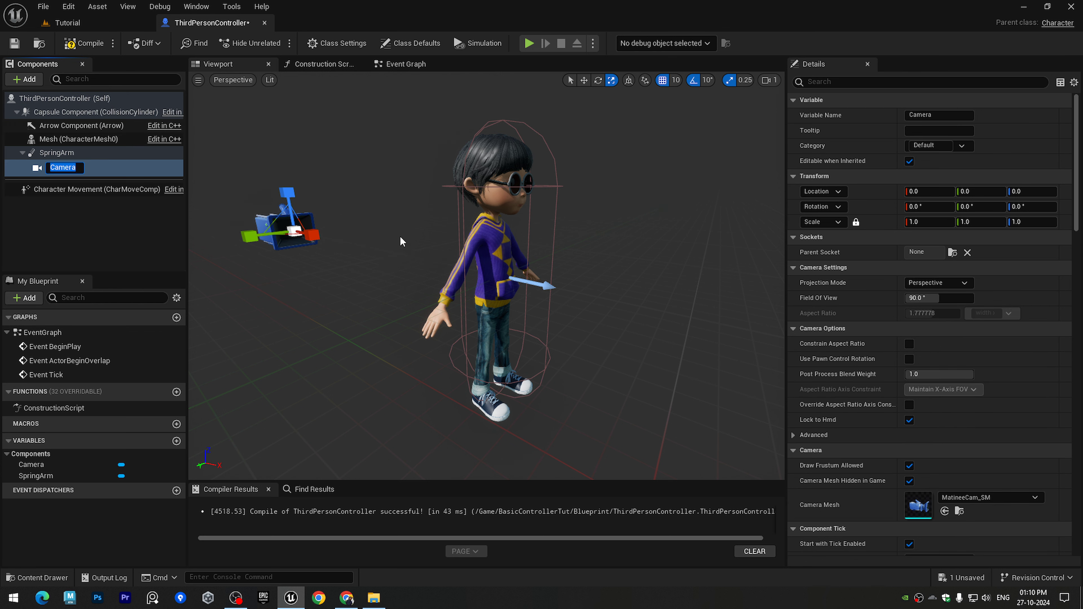
key(f)
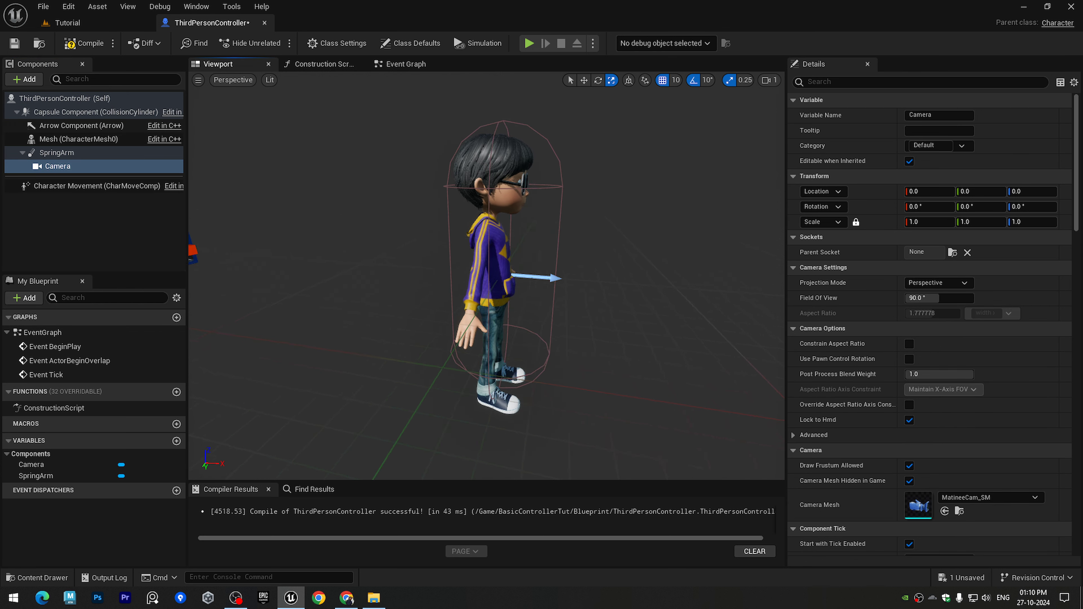
click(50, 153)
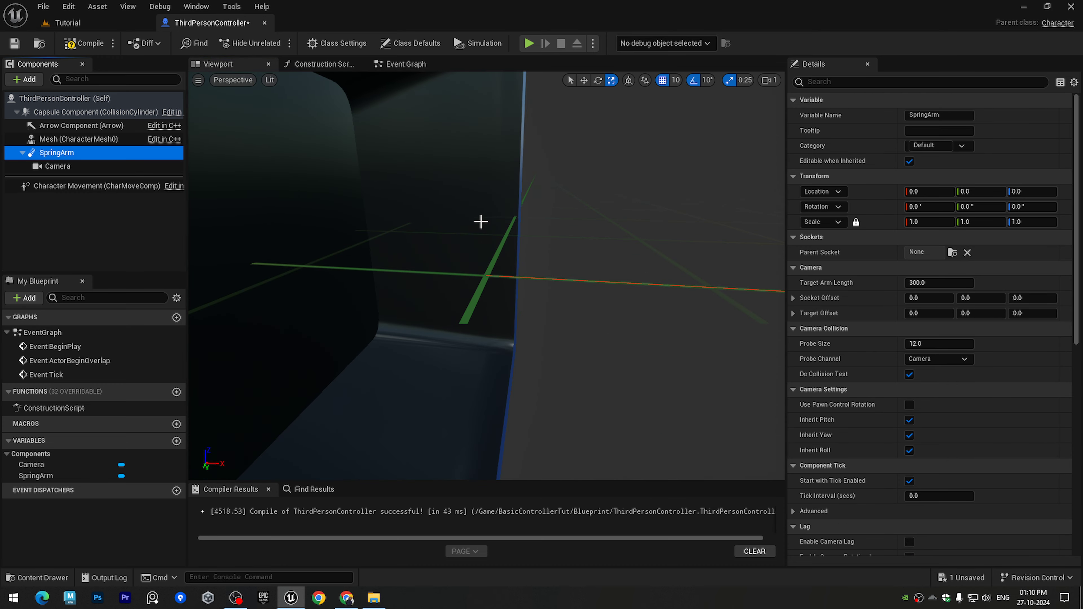
key(f)
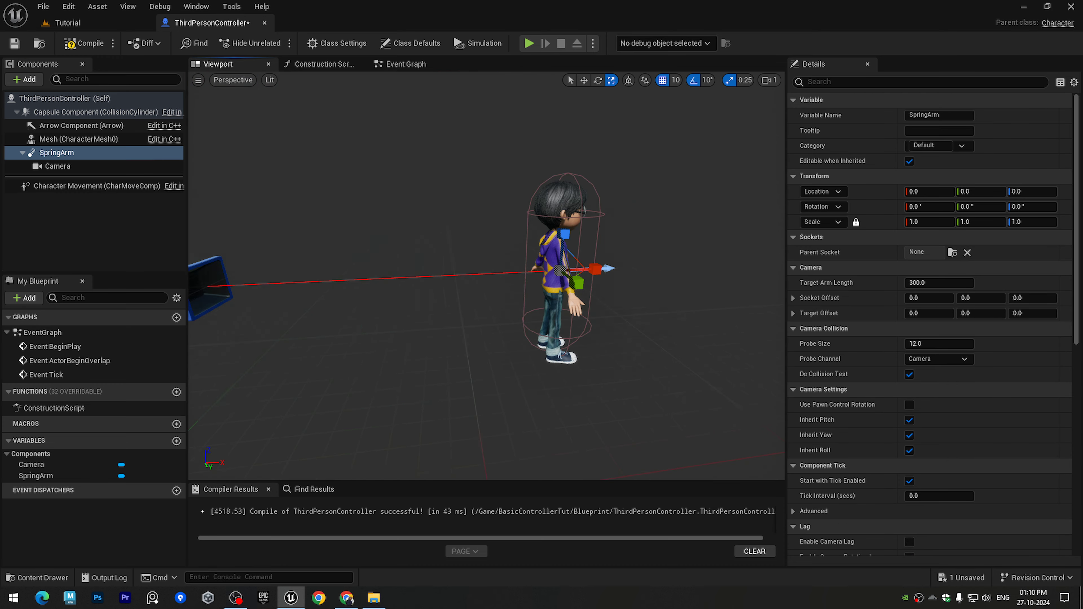
right_drag(486, 276, 435, 273)
mouse_move(624, 244)
right_down()
mouse_move(636, 243)
mouse_move(610, 243)
mouse_move(624, 244)
right_up()
click(83, 52)
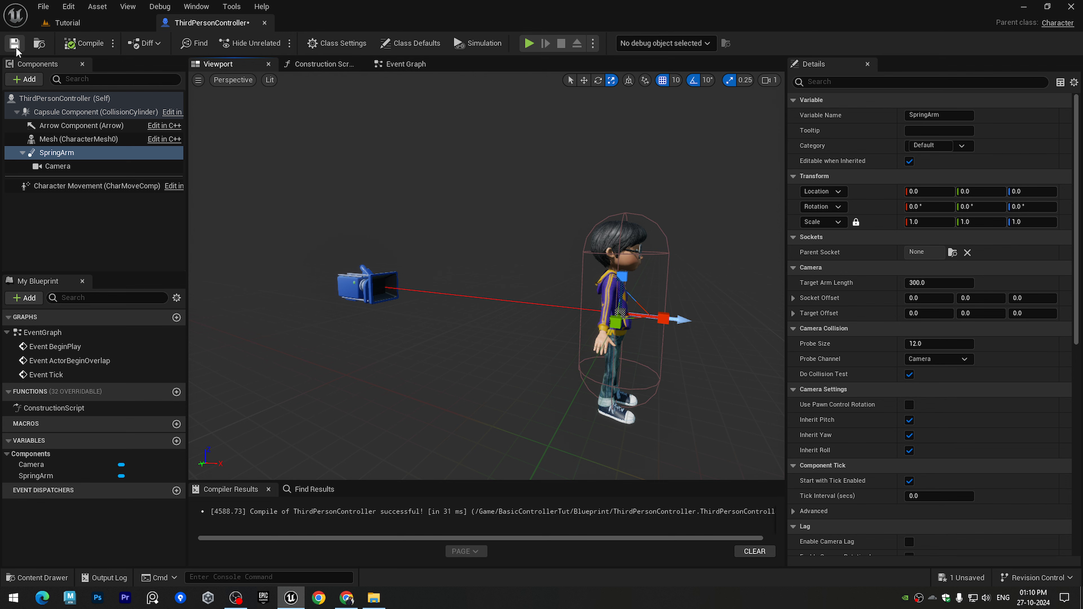
click(14, 43)
Step: Play the Tutorial level to check the third-person camera view of the character, and stop the session
click(70, 24)
click(275, 44)
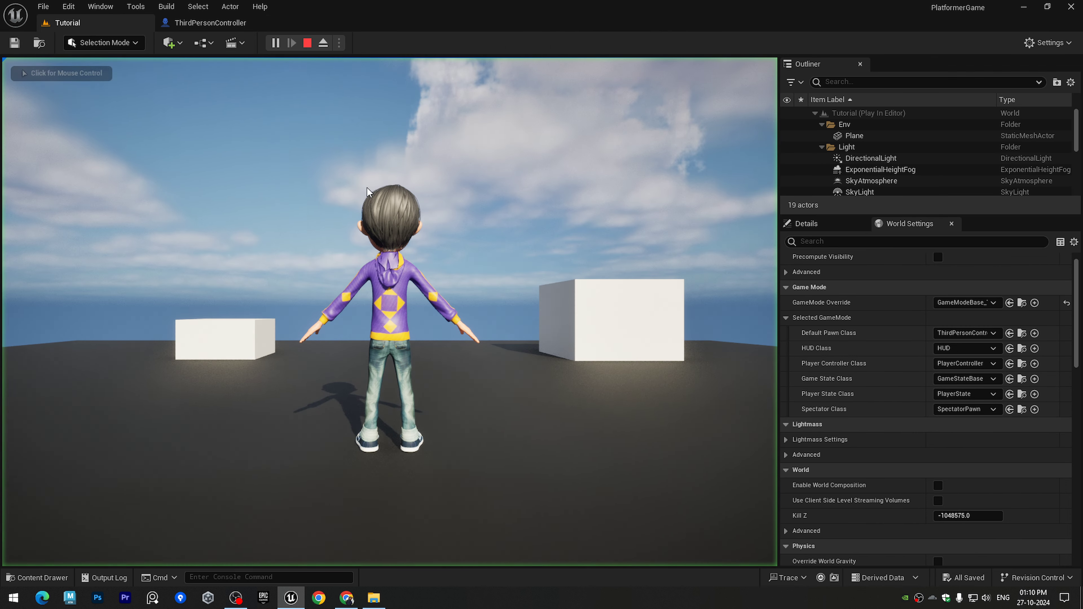
key(Escape)
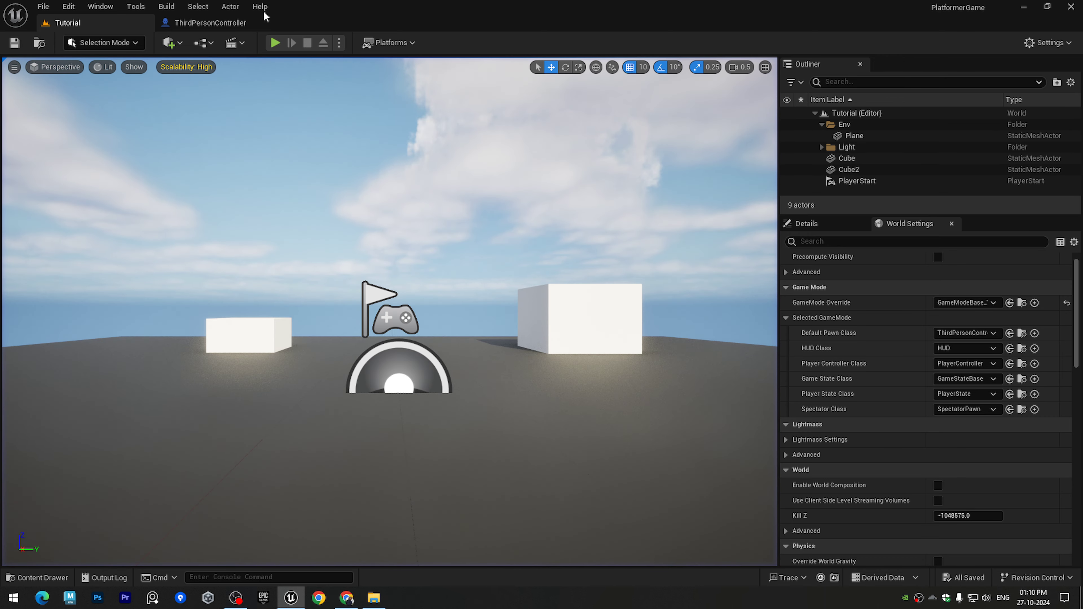
Step: Delete the Event ActorBeginOverlap and Event Tick nodes from ThirdPersonController's event graph, keeping only Event BeginPlay
click(223, 23)
drag(405, 203, 400, 206)
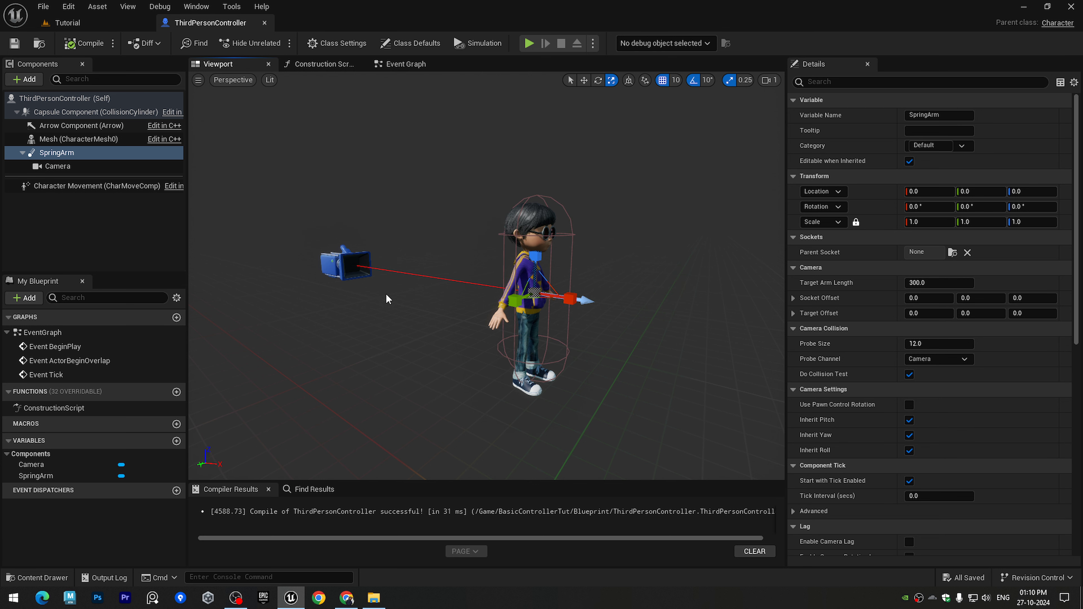
key(ctrl+space)
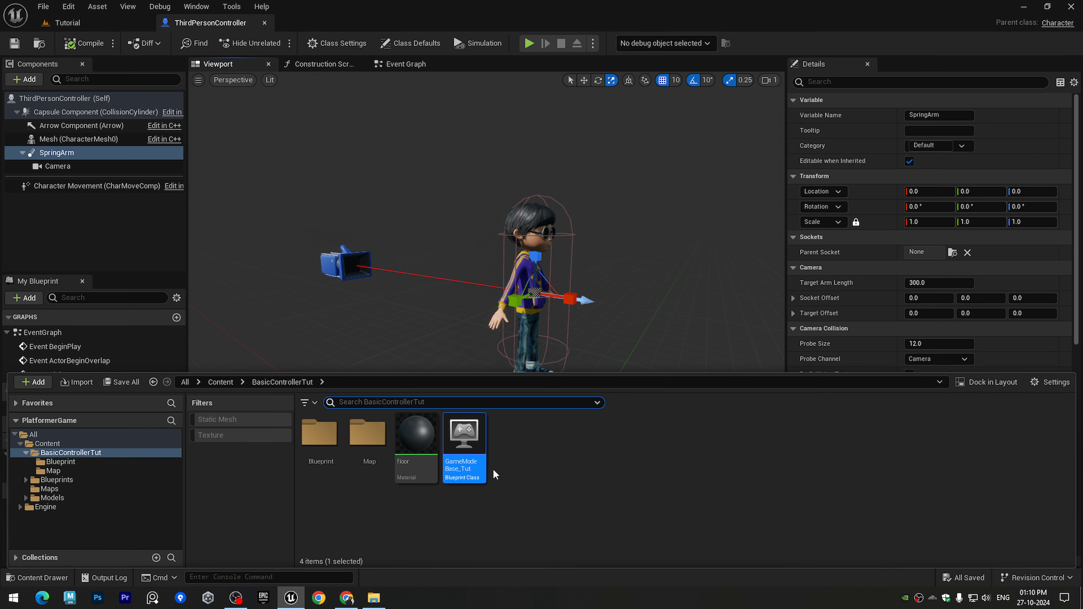
click(389, 61)
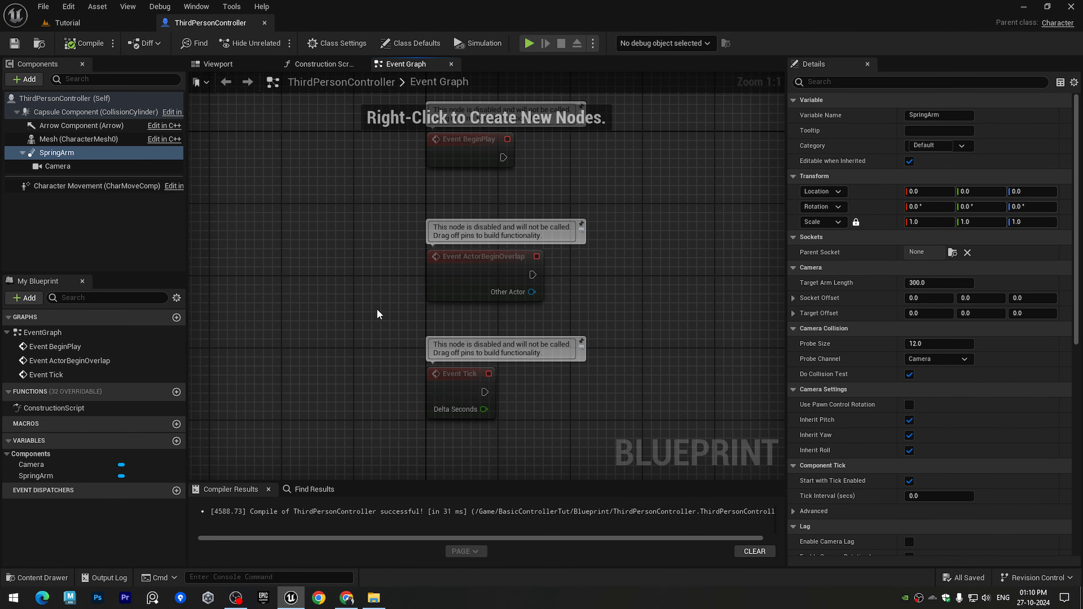
drag(376, 308, 523, 421)
drag(390, 250, 505, 394)
key(Delete)
key(Delete)
right_drag(537, 205, 489, 282)
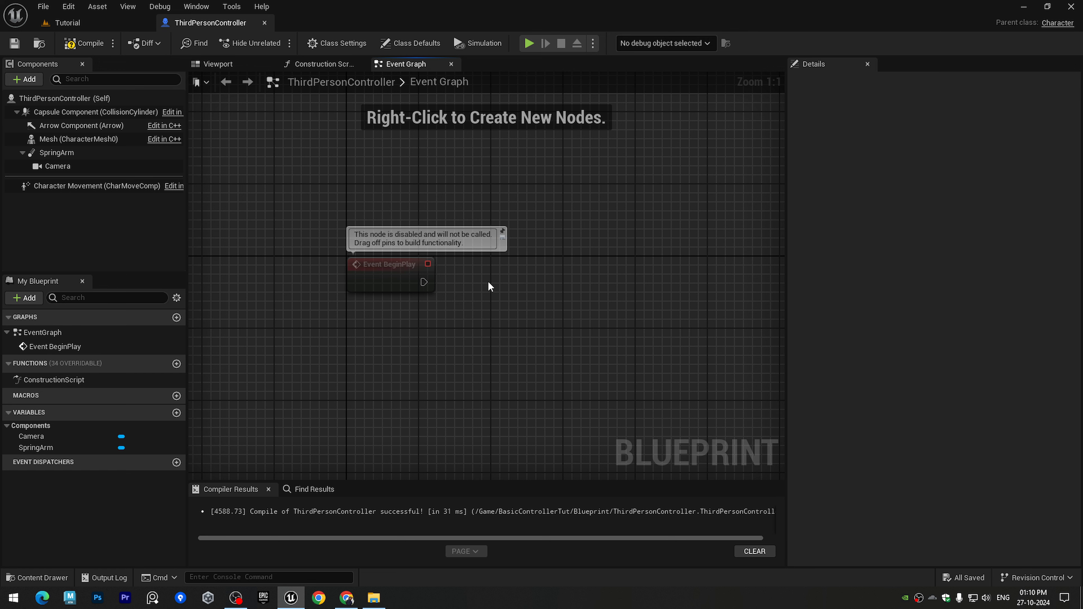
Step: Create a folder named Input inside BasicControllerTut and open it
key(ctrl+space)
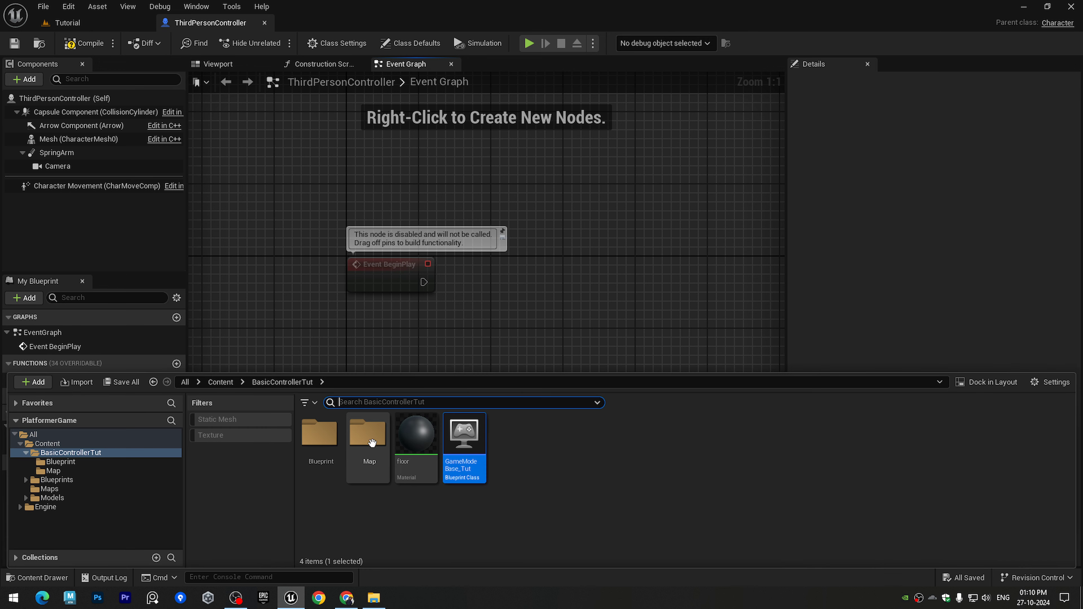
right_click(606, 508)
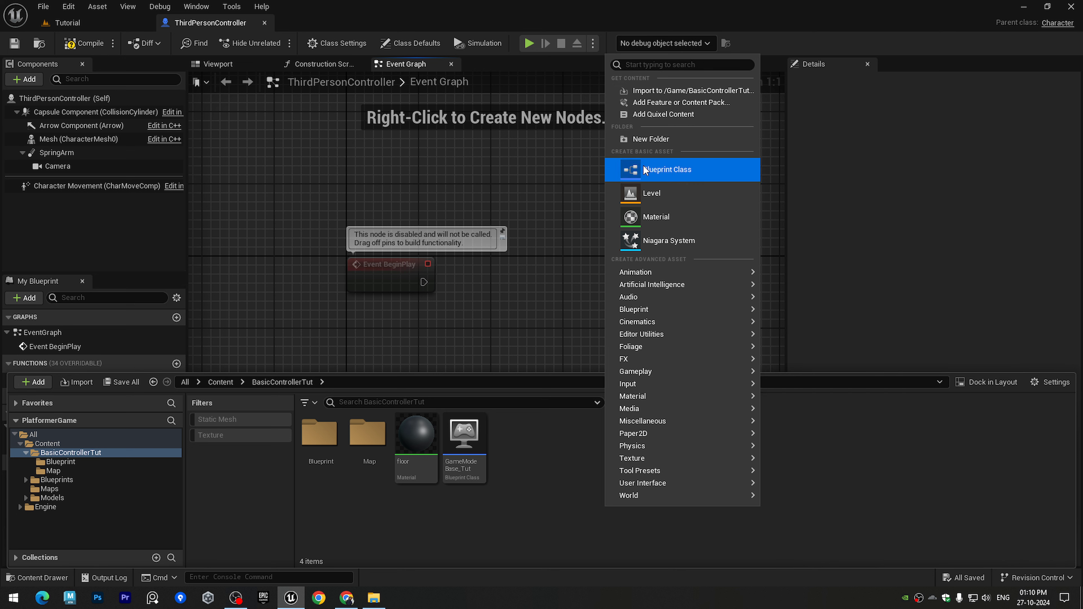
click(644, 139)
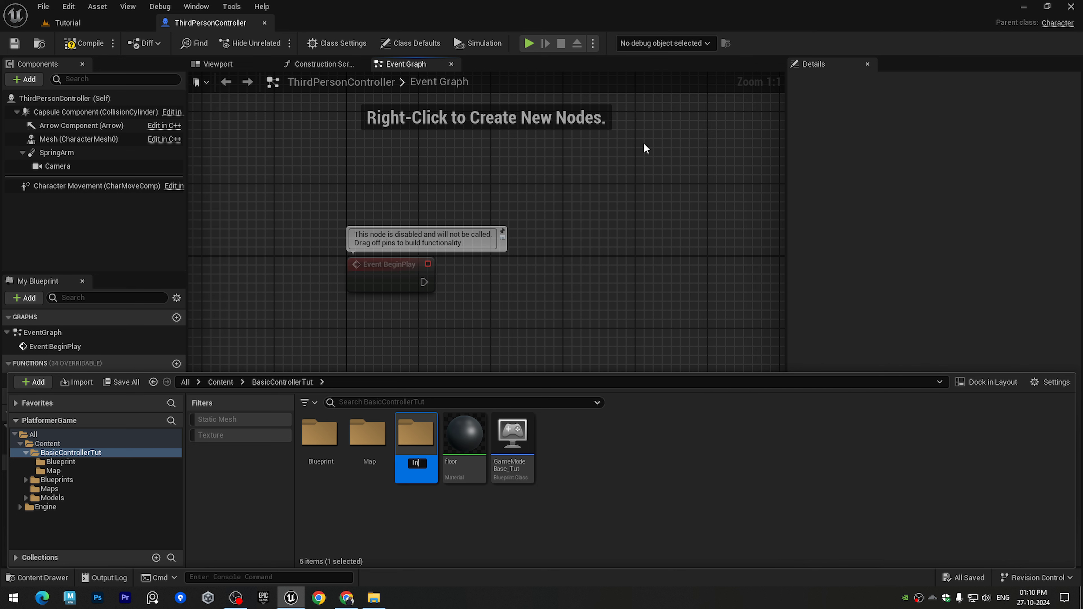
key(Return)
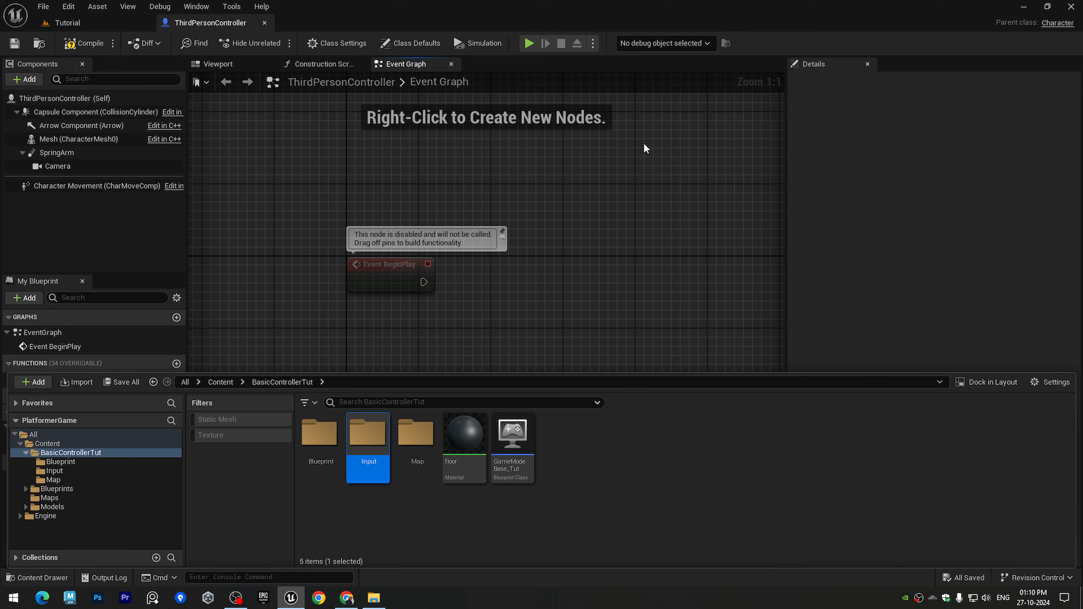
key(Return)
Step: Create an Input Action asset named IA_FB in the Input folder
right_click(494, 496)
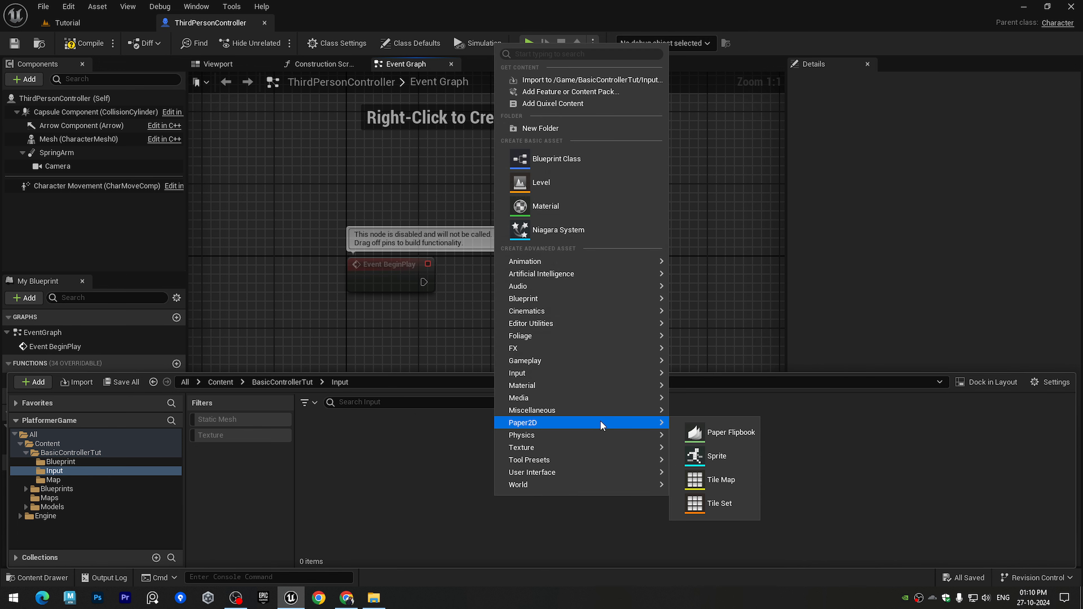
mouse_move(564, 380)
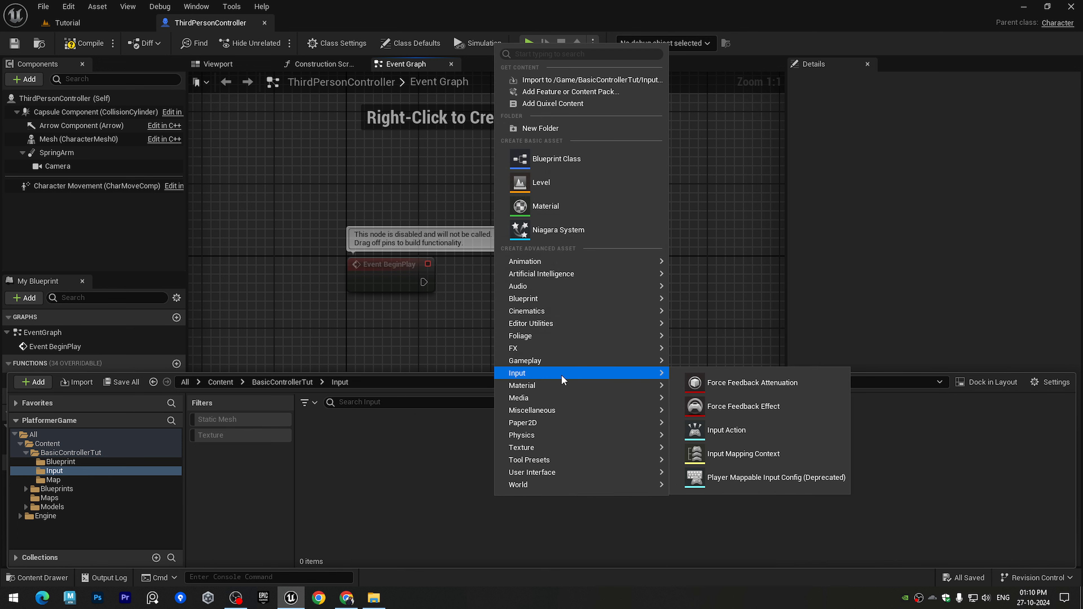
click(725, 431)
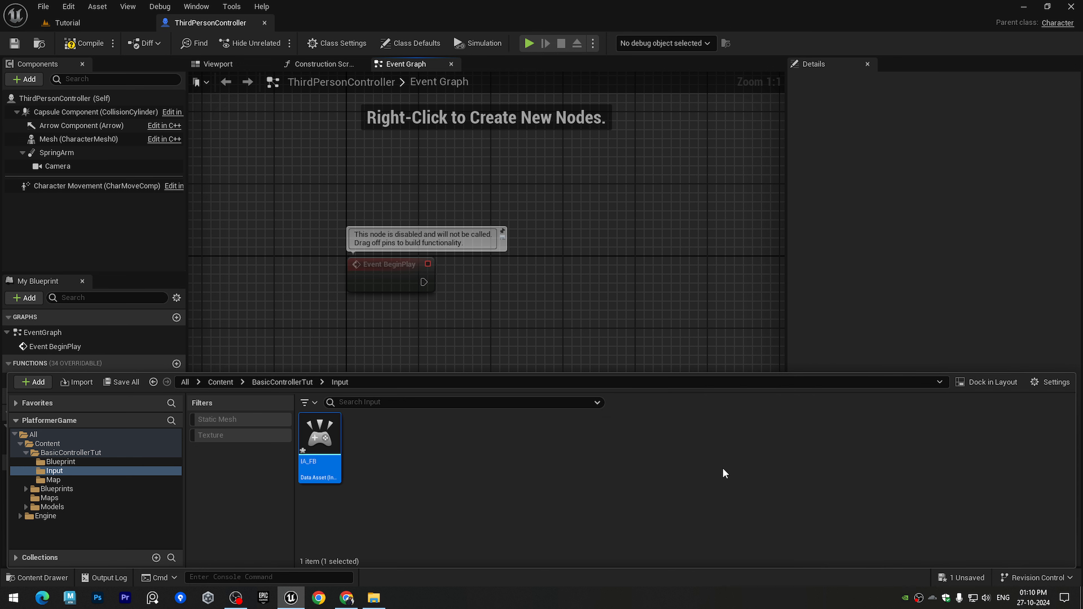
Step: Create an Input Mapping Context named InputMappingContext_Tut in the Input folder and save all unsaved assets
right_click(424, 470)
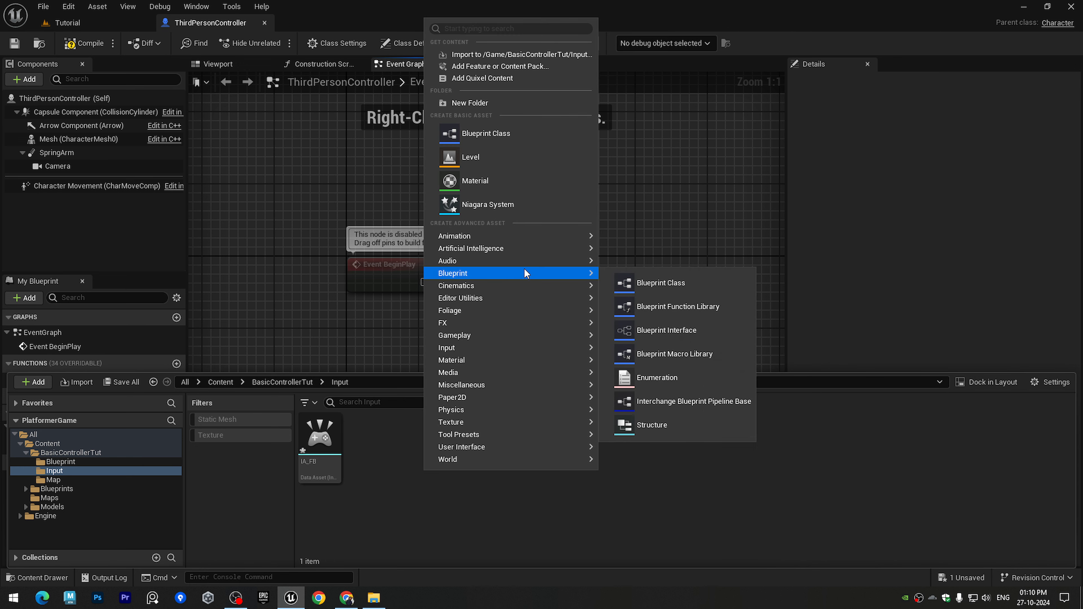
mouse_move(523, 348)
click(672, 429)
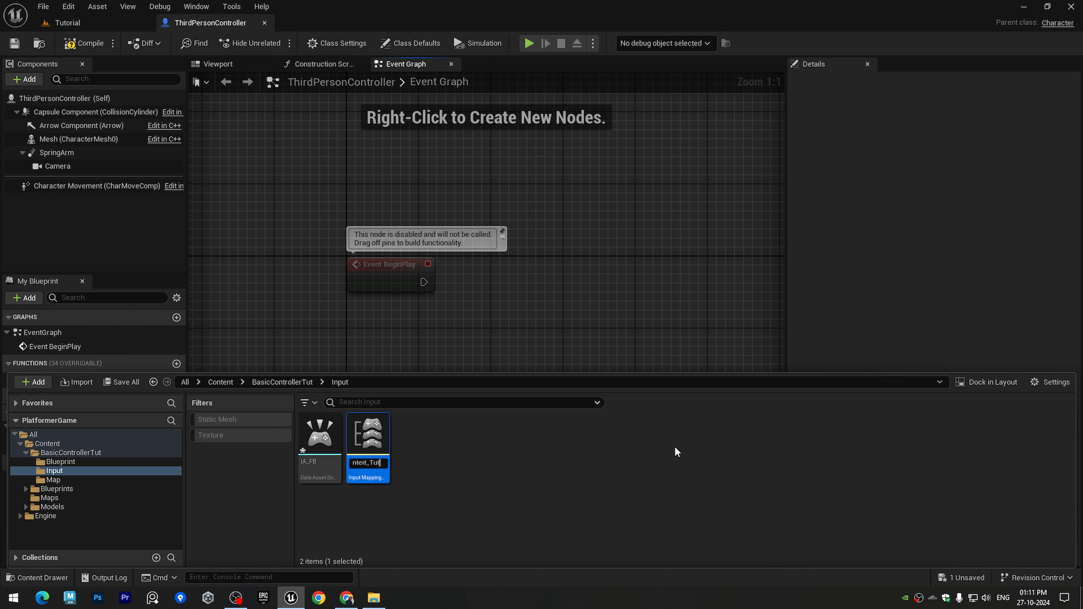
click(119, 386)
click(634, 427)
Step: Set the value type of IA_FB to Axis1D (float), then save and close the asset
click(318, 444)
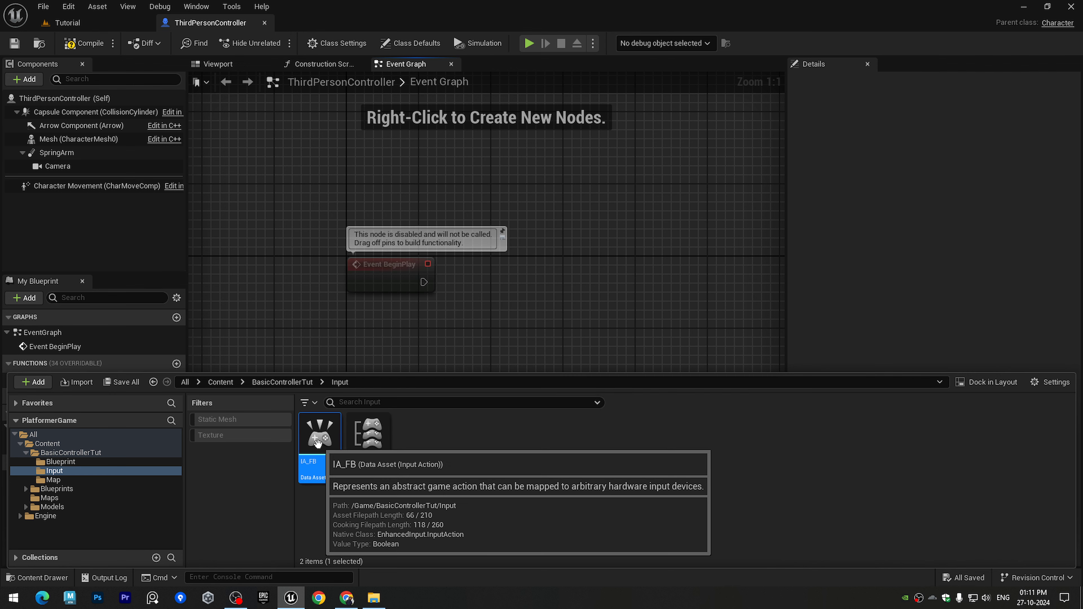
double_click(318, 444)
click(465, 175)
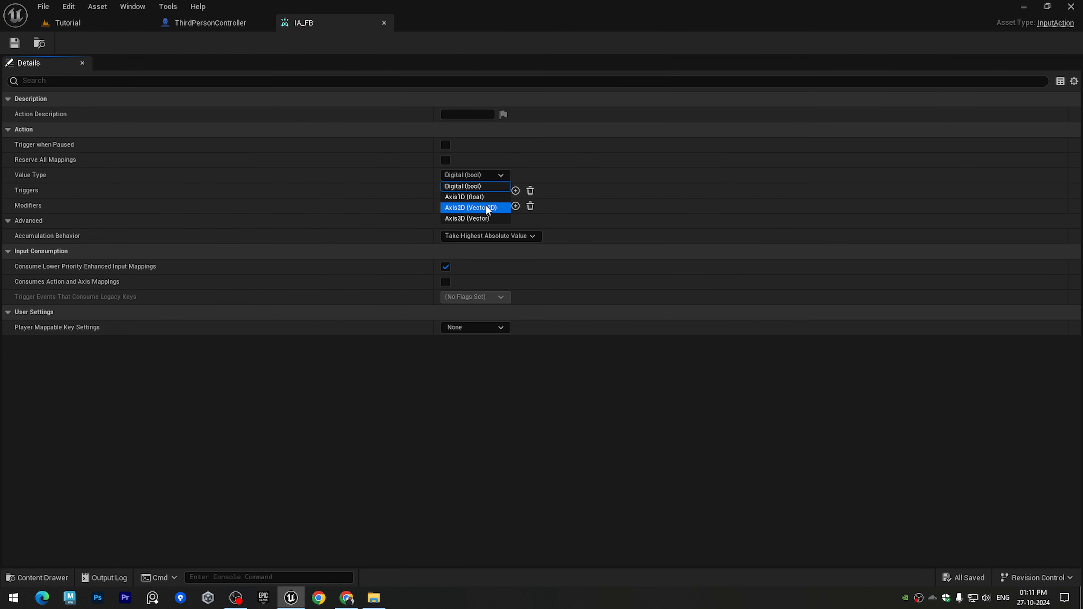
click(465, 199)
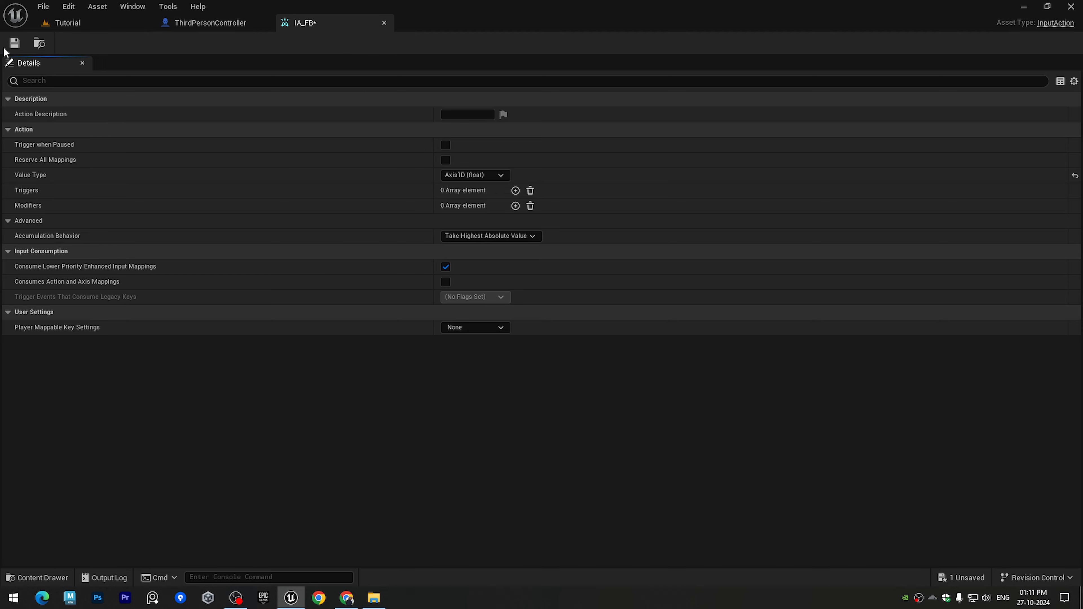
click(14, 42)
click(384, 22)
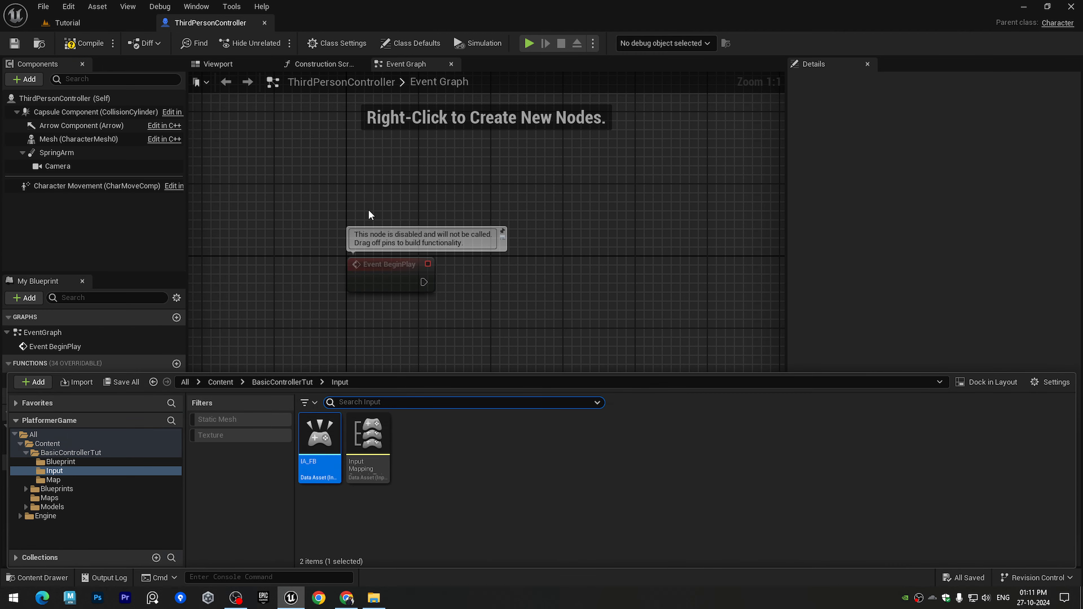
Step: Add a mapping for IA_FB in InputMappingContext_Tut and bind it to the W key
double_click(375, 433)
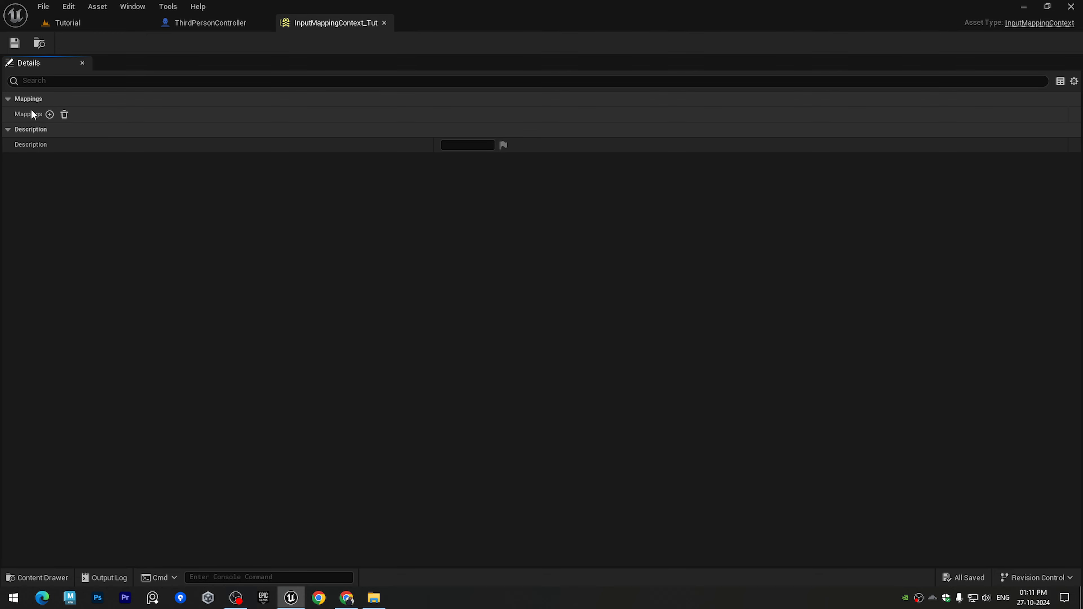
click(50, 114)
click(18, 130)
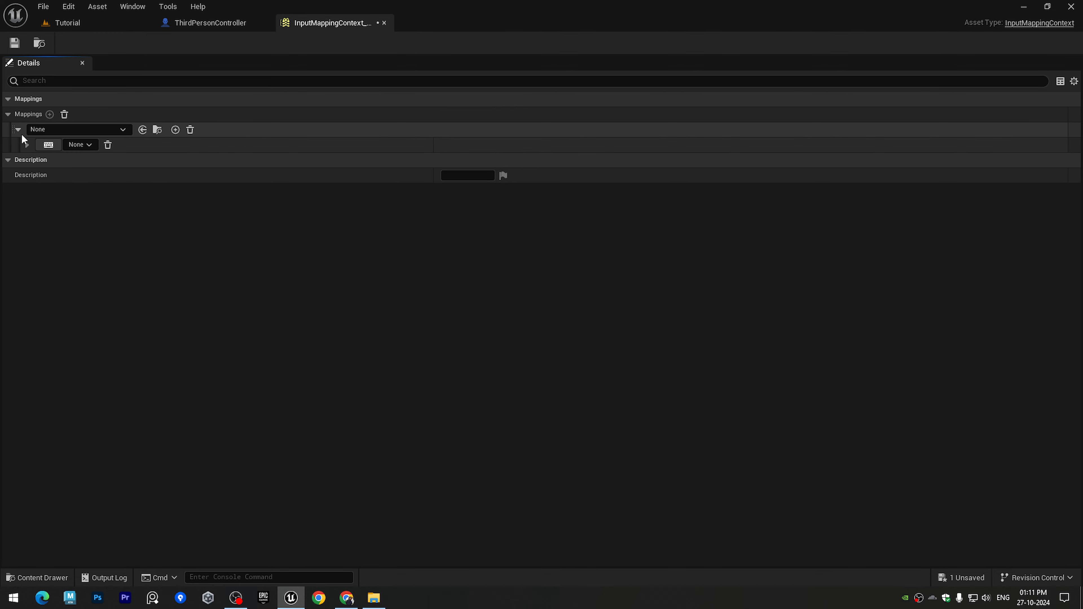
click(71, 129)
click(83, 244)
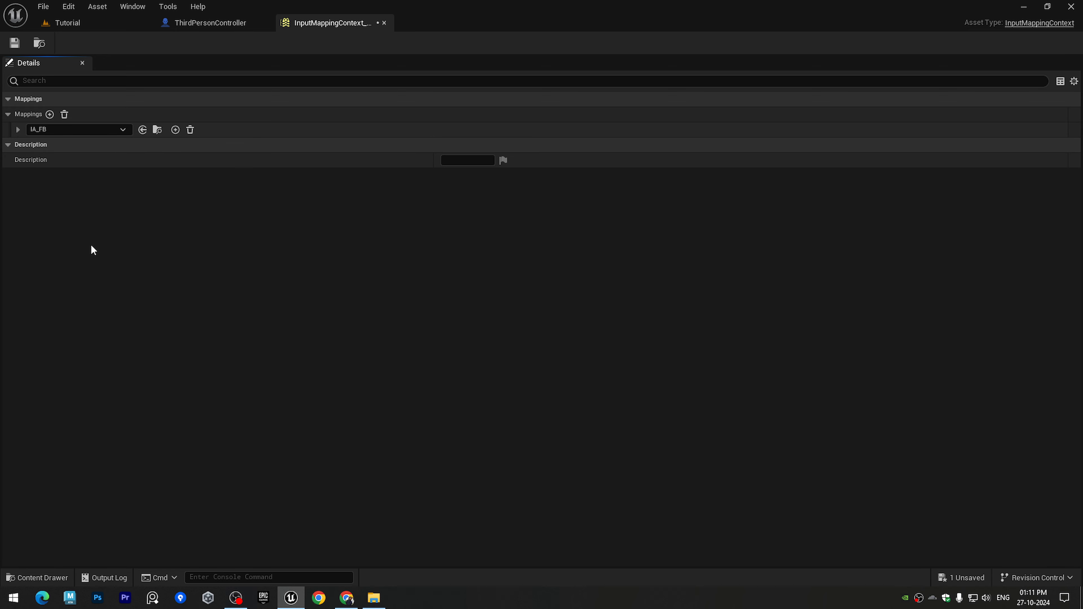
click(18, 129)
click(44, 145)
key(w)
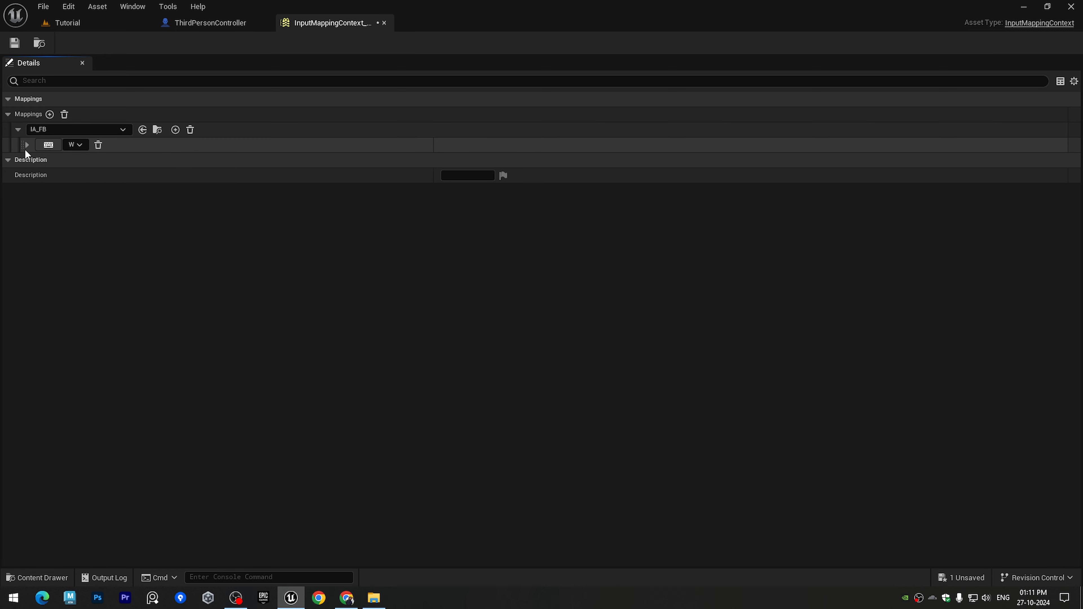
Step: Add an S key binding with a Negate modifier to the IA_FB mapping, then save and close the mapping context
click(175, 130)
click(50, 221)
key(s)
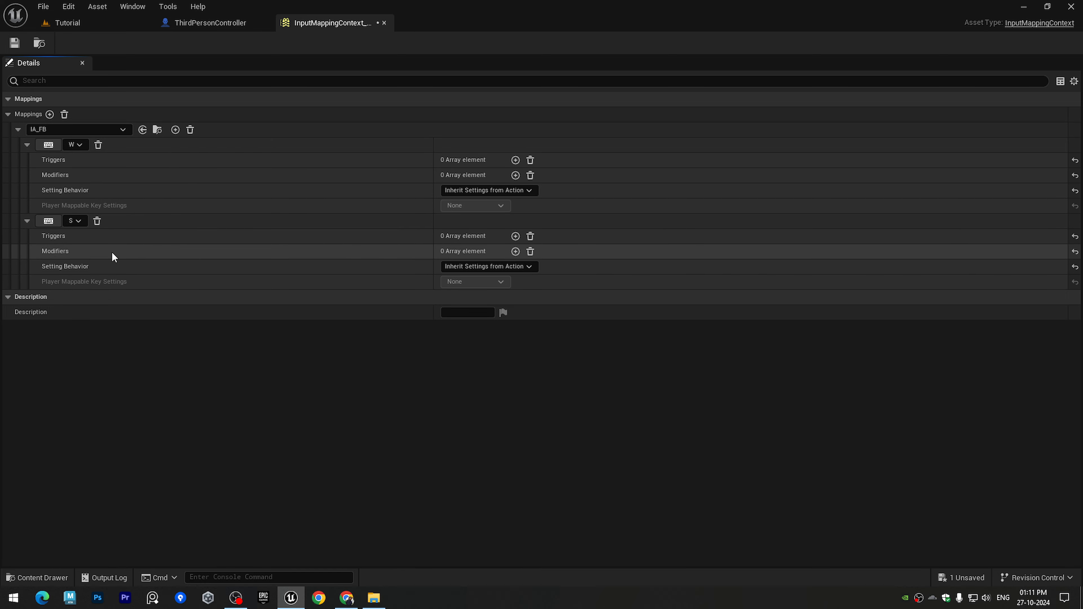
click(515, 252)
click(453, 267)
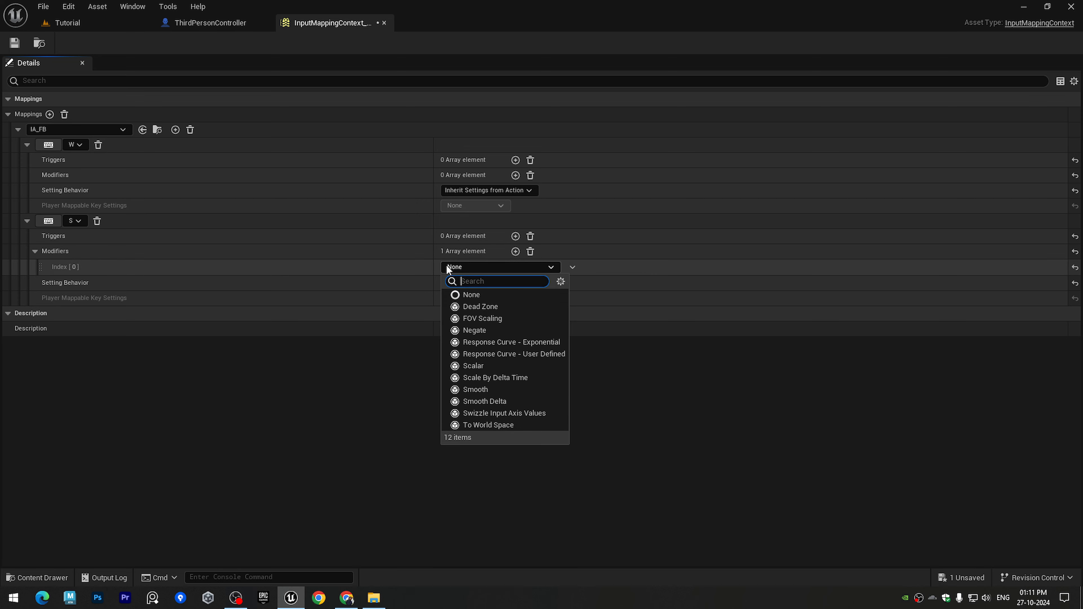
click(474, 332)
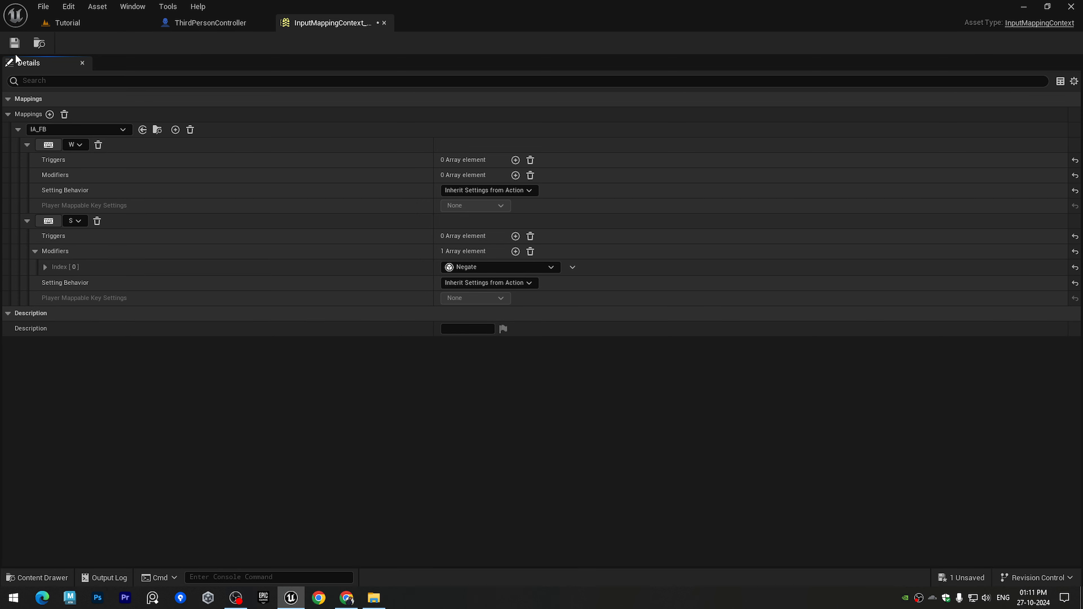
click(15, 45)
middle_click(337, 25)
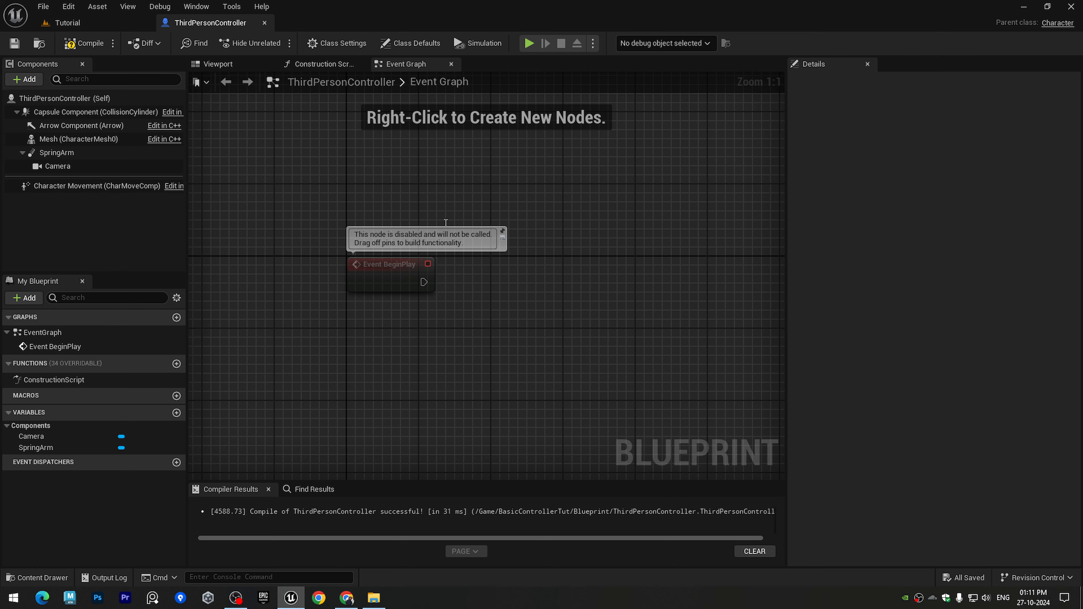
Step: Place an EnhancedInputAction IA_FB event node below Event BeginPlay in the character's event graph
right_drag(446, 223, 389, 234)
key(ctrl+space)
drag(320, 433, 386, 347)
right_drag(325, 450, 336, 321)
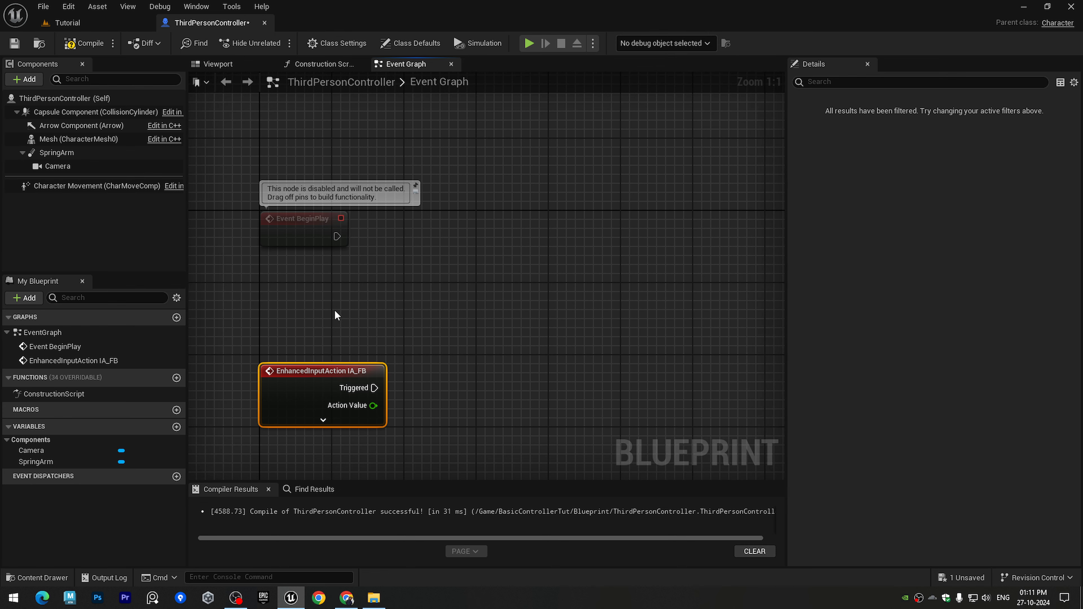
click(342, 315)
right_drag(389, 378, 337, 366)
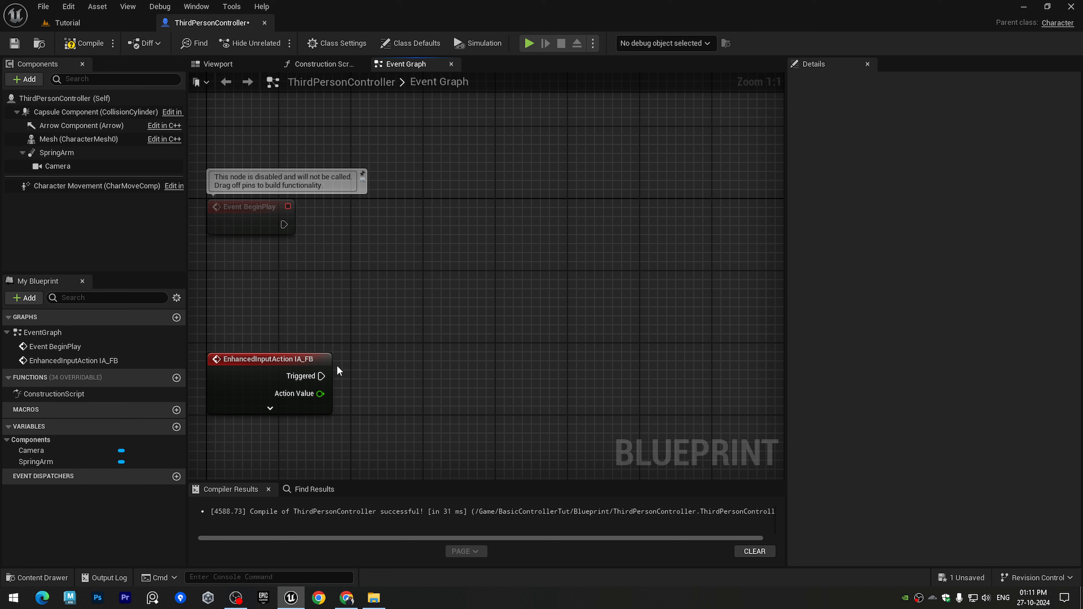
Step: Connect a Print String node to IA_FB's Triggered output and feed the Action Value into its In String input
drag(322, 376, 442, 379)
text(pr)
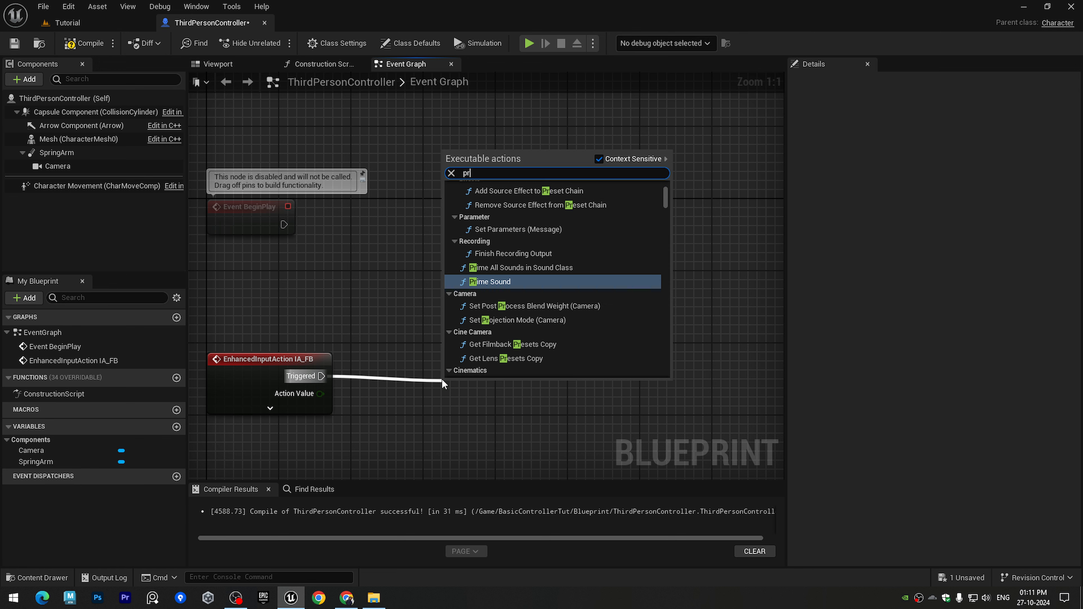
text(int)
key(Return)
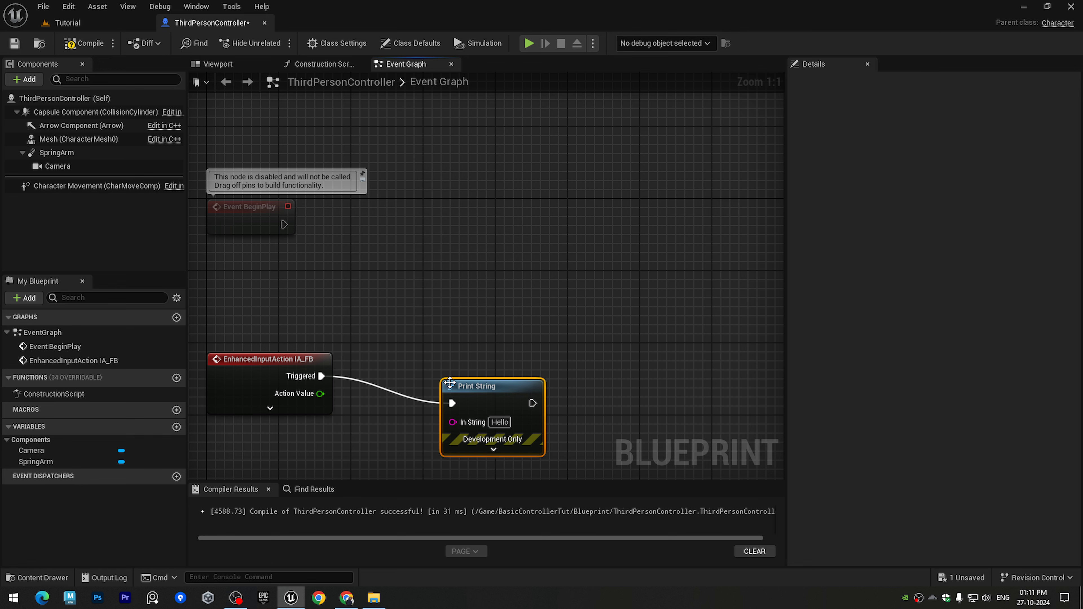
drag(450, 383, 468, 356)
drag(320, 393, 467, 394)
drag(387, 361, 388, 431)
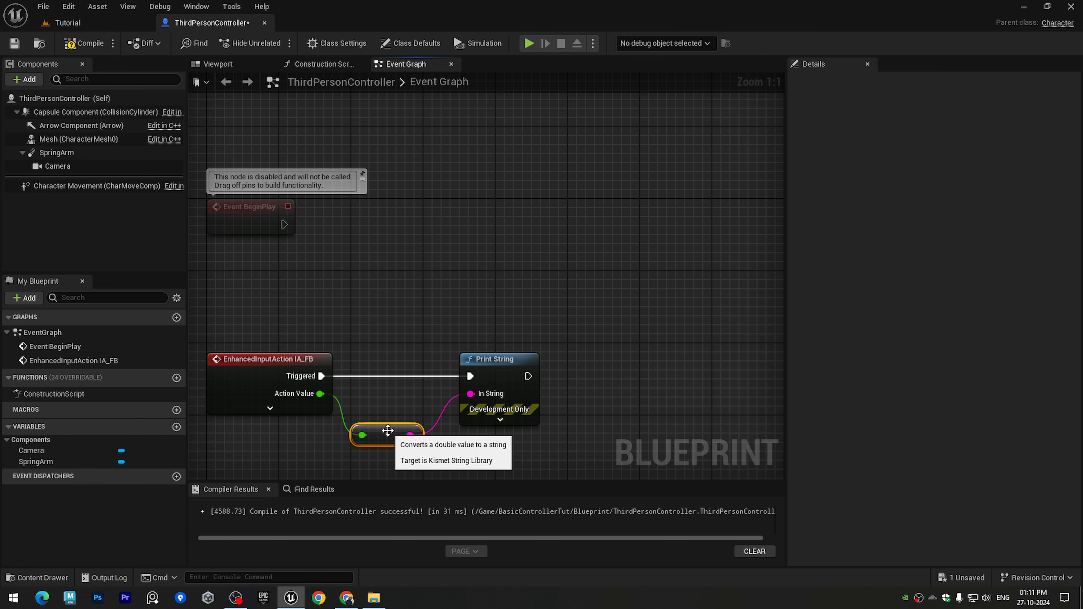
Step: Compile and save the blueprint, then play the level to test the IA_FB input and stop the session
click(83, 43)
click(14, 43)
click(529, 44)
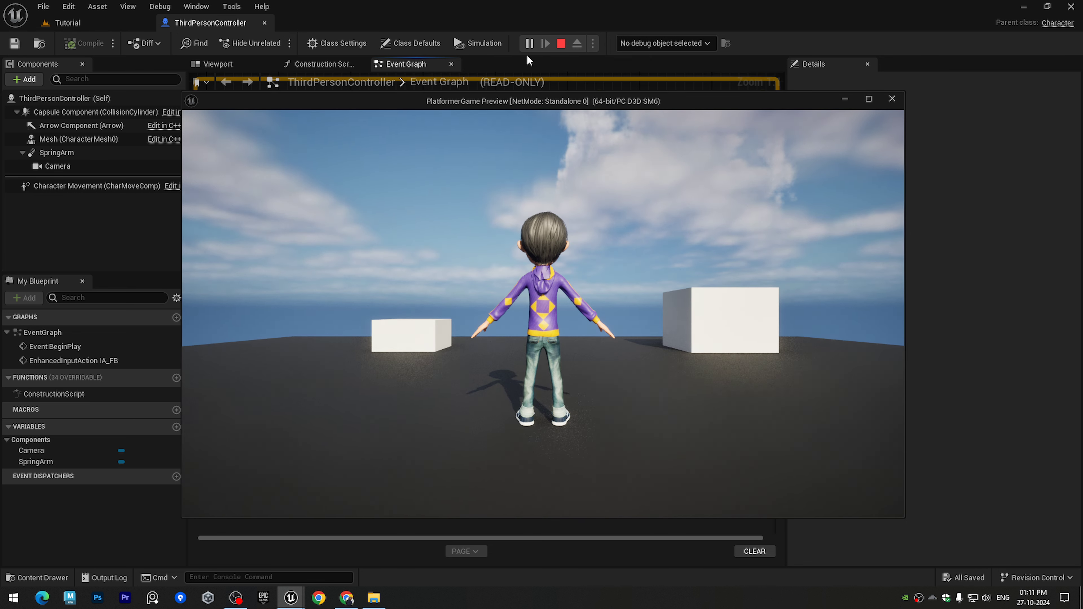
key(Escape)
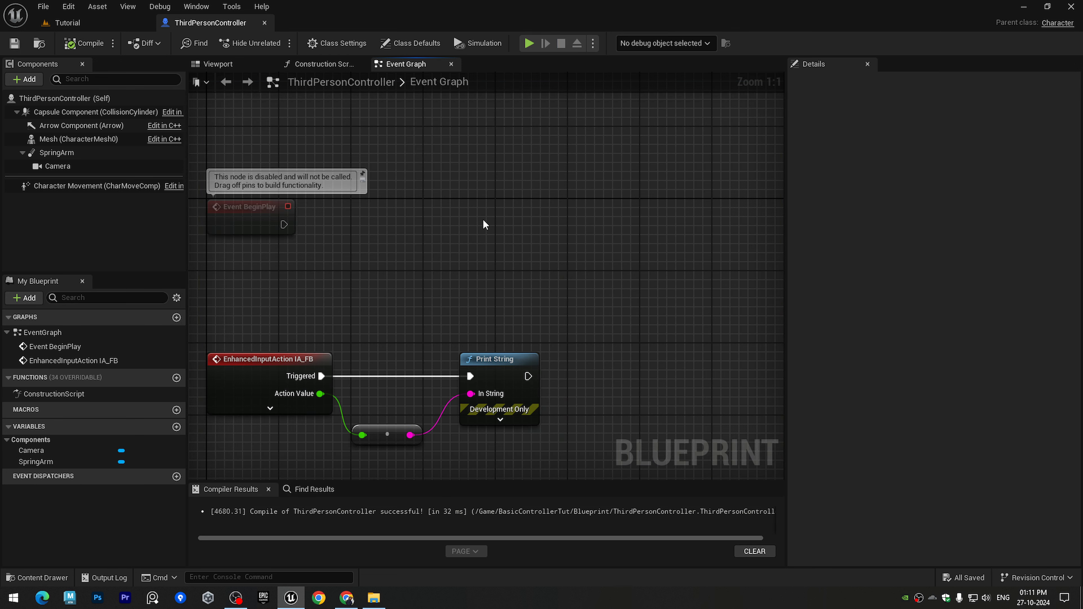
Step: Add a Cast To PlayerController node after Event BeginPlay and feed its Object input from a Get Controller node
drag(347, 240, 478, 239)
text(castt)
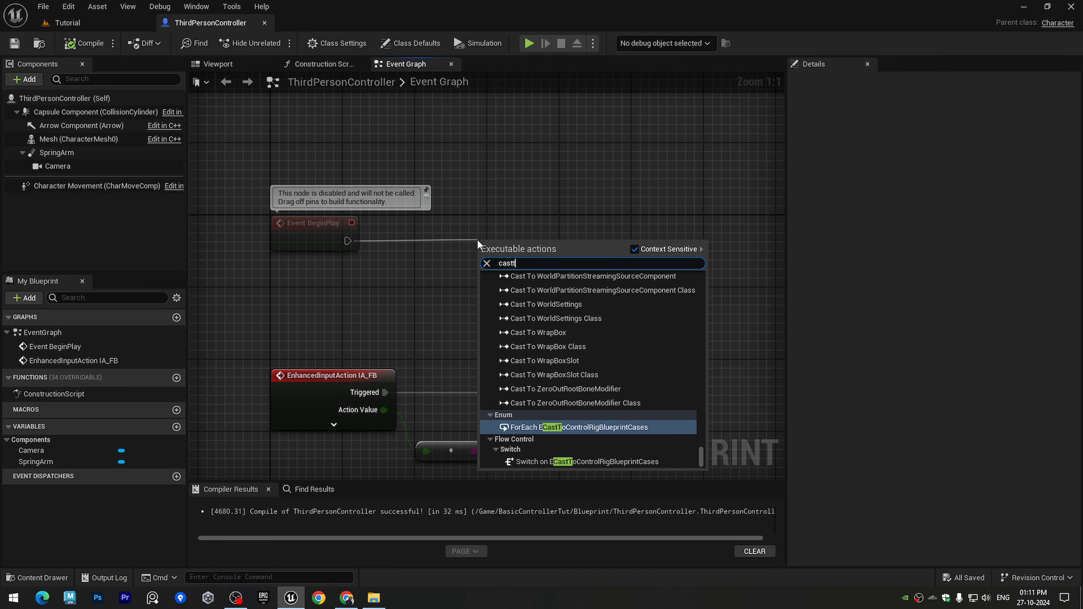
text(oplayer)
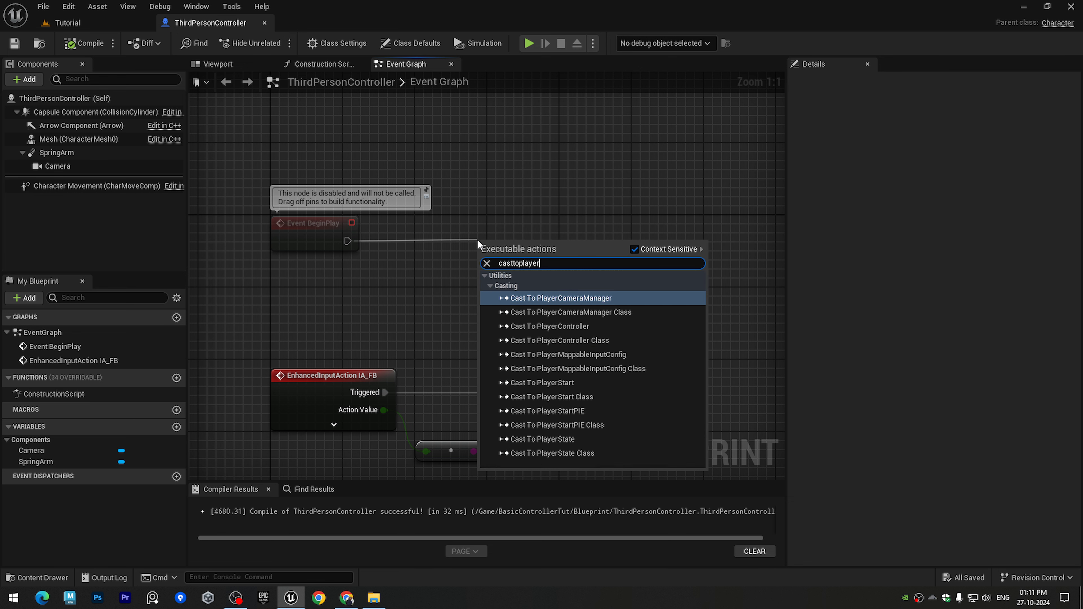
click(537, 326)
drag(508, 241, 319, 295)
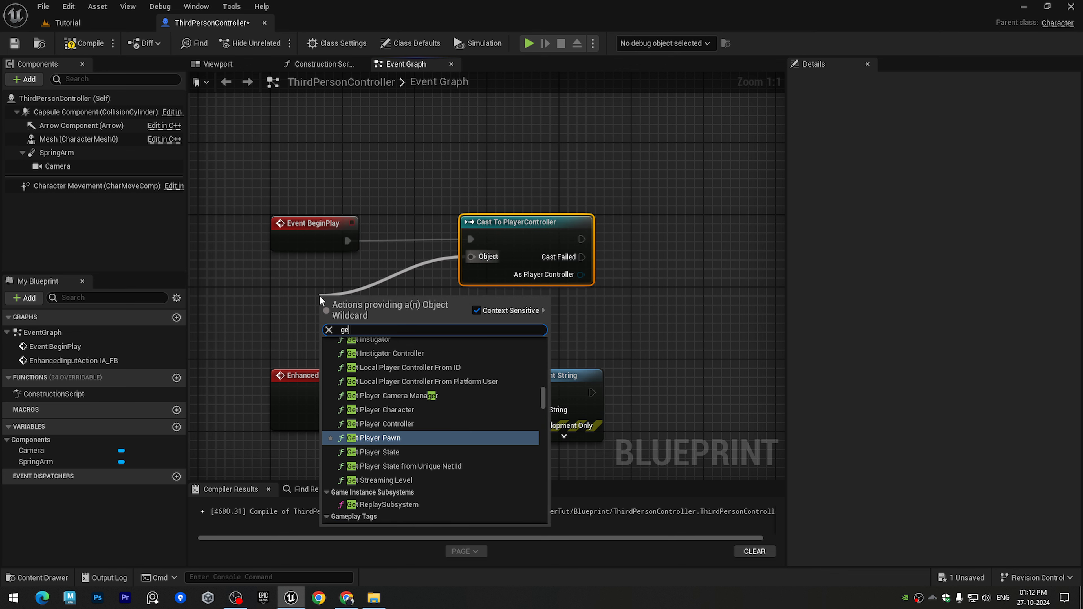
text(getco)
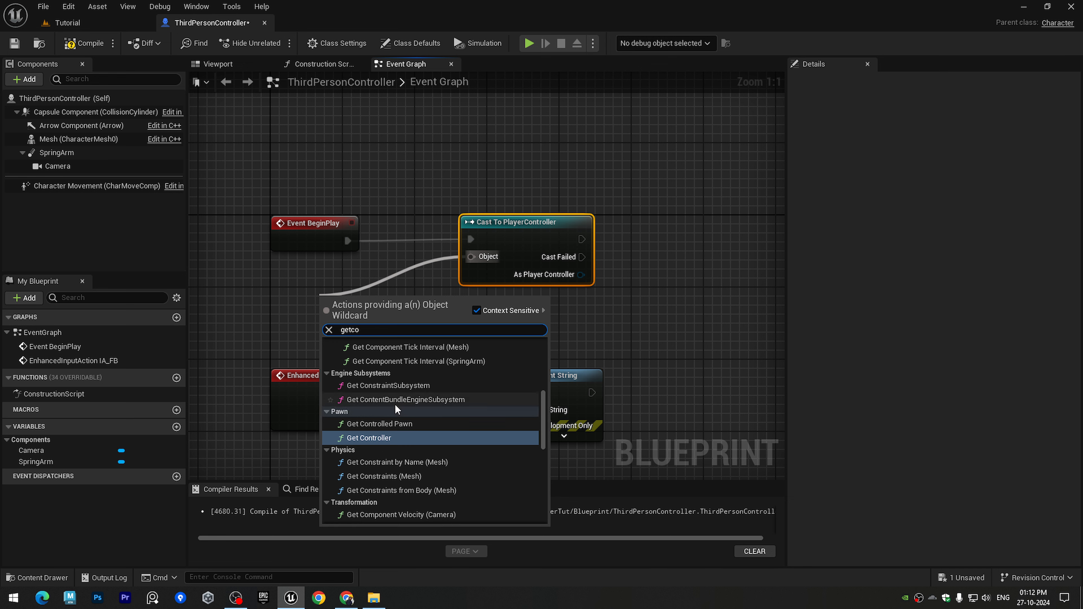
click(385, 437)
drag(373, 301, 226, 309)
Step: Add an Enhanced Input Local Player Subsystem node fed by the cast's As Player Controller output
drag(497, 291, 609, 286)
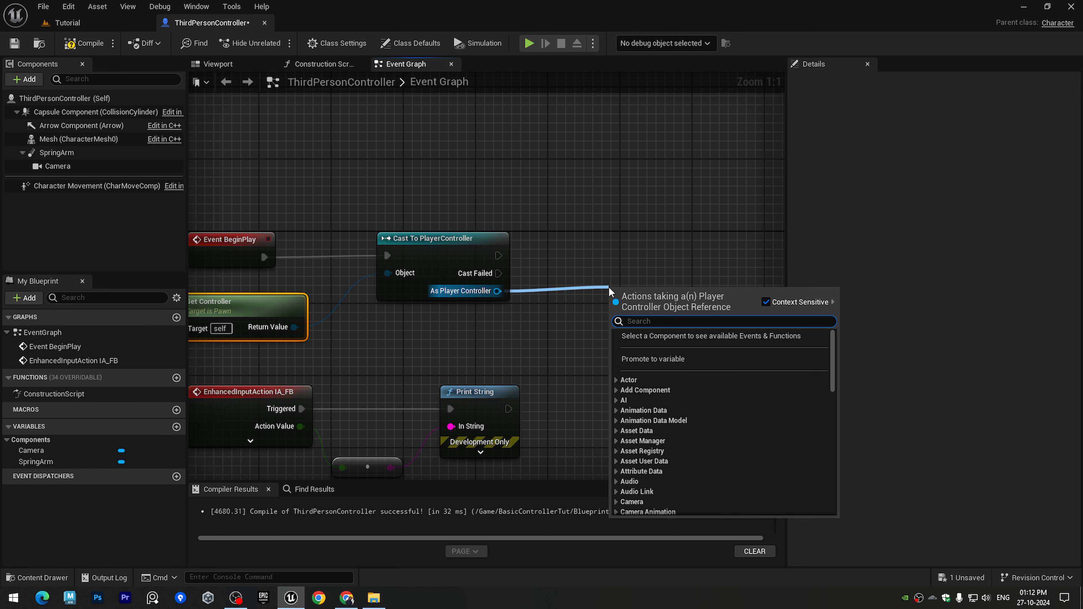
text(enh)
click(676, 392)
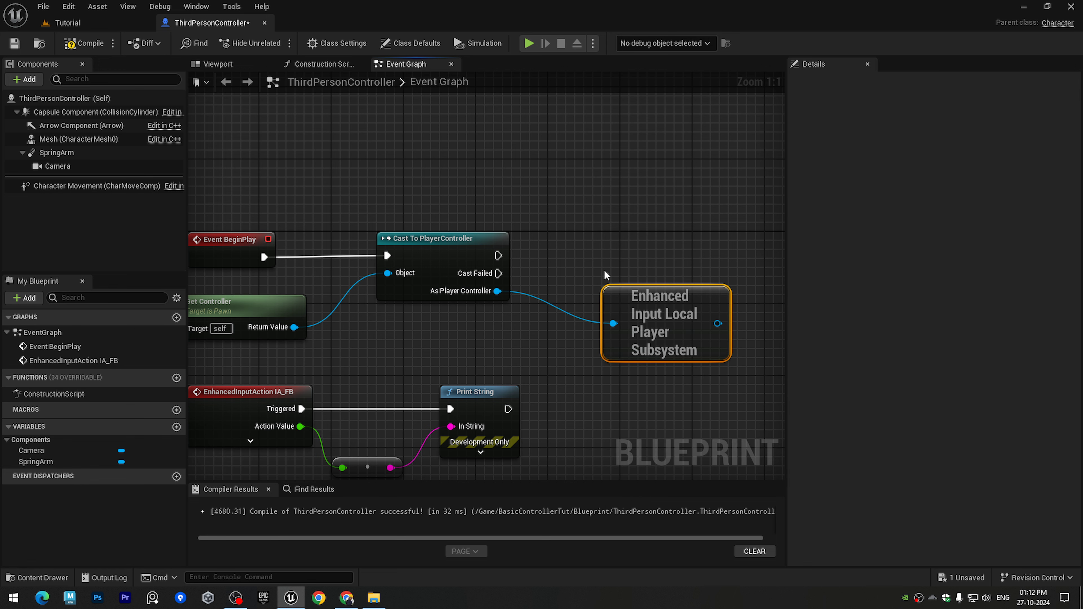
Step: Connect an Add Mapping Context node to the subsystem and the cast's execution output, using InputMappingContext_Tut as its mapping context
right_drag(594, 227, 405, 227)
drag(535, 324, 631, 270)
text(addm)
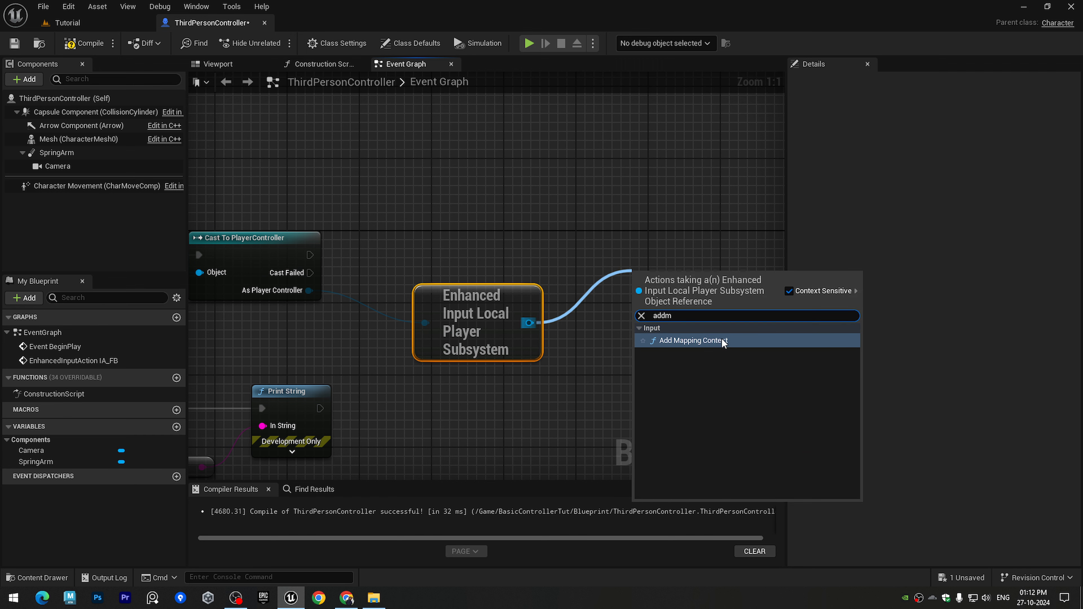
click(721, 341)
right_drag(721, 345, 754, 274)
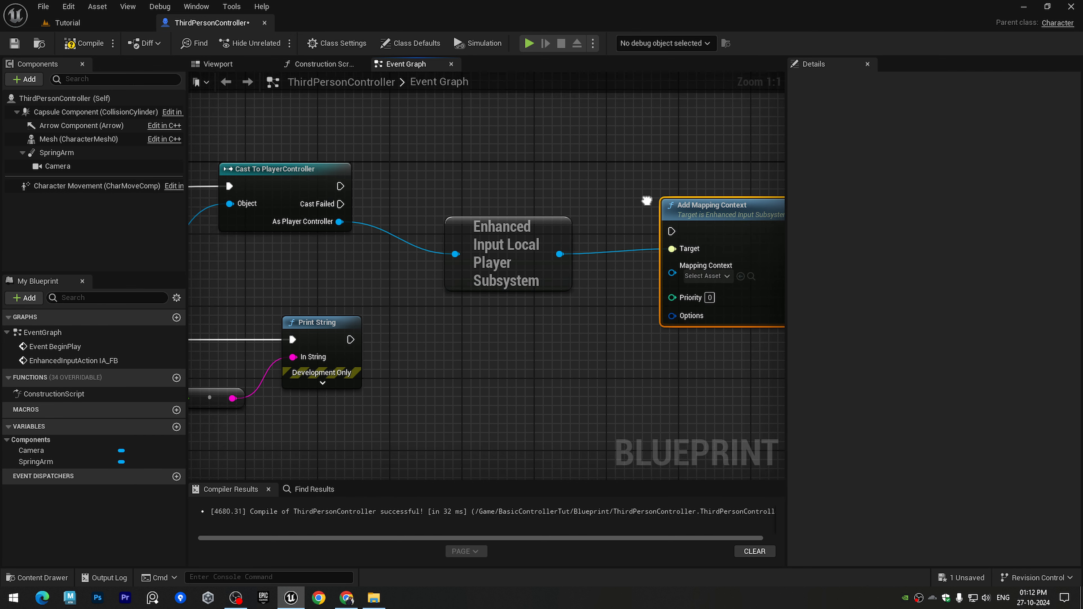
drag(339, 186, 703, 161)
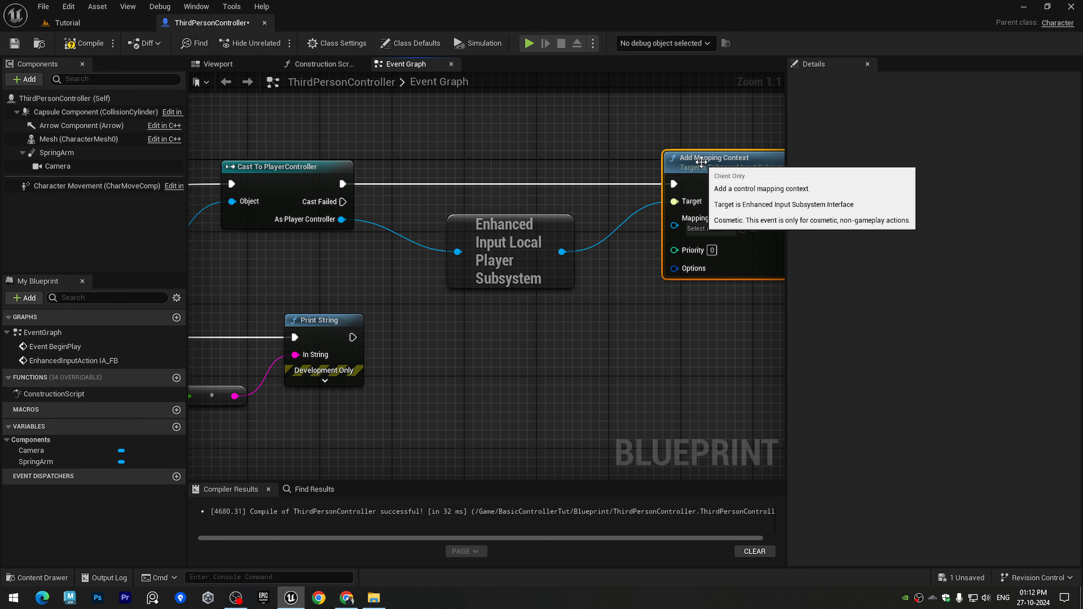
click(708, 229)
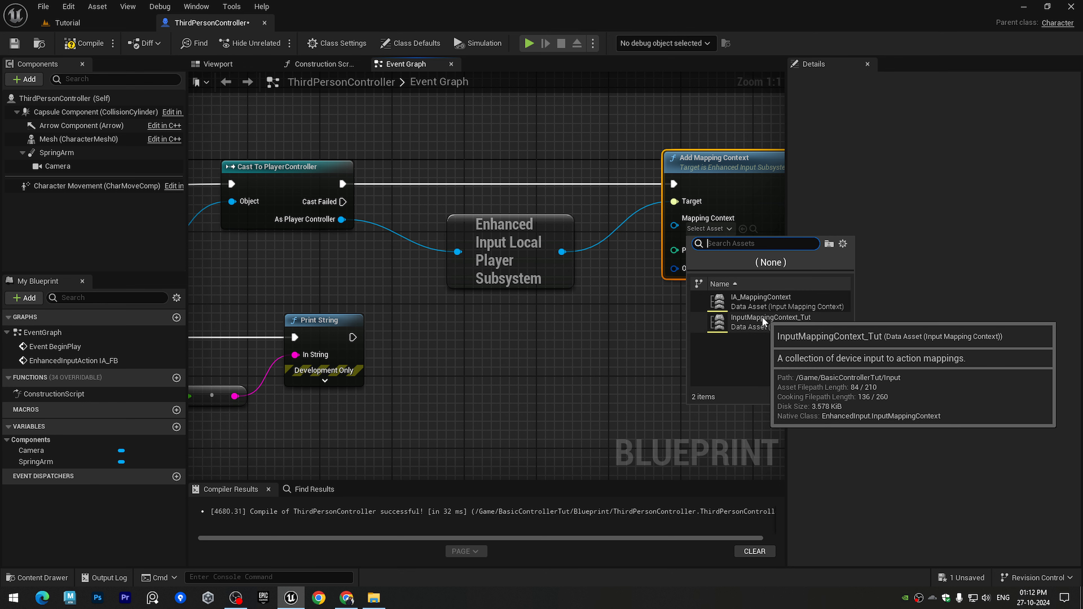
click(779, 321)
Step: Compile and save the blueprint, then play the level to check the printed W and S values and stop the session
scroll(590, 319, down, 2)
right_drag(511, 327, 635, 329)
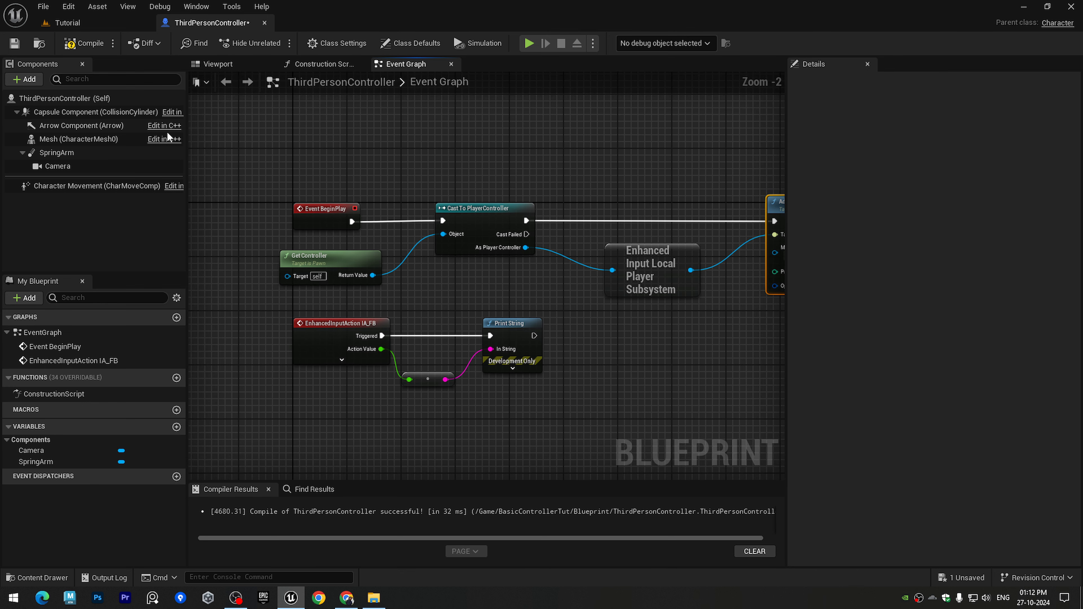
click(78, 49)
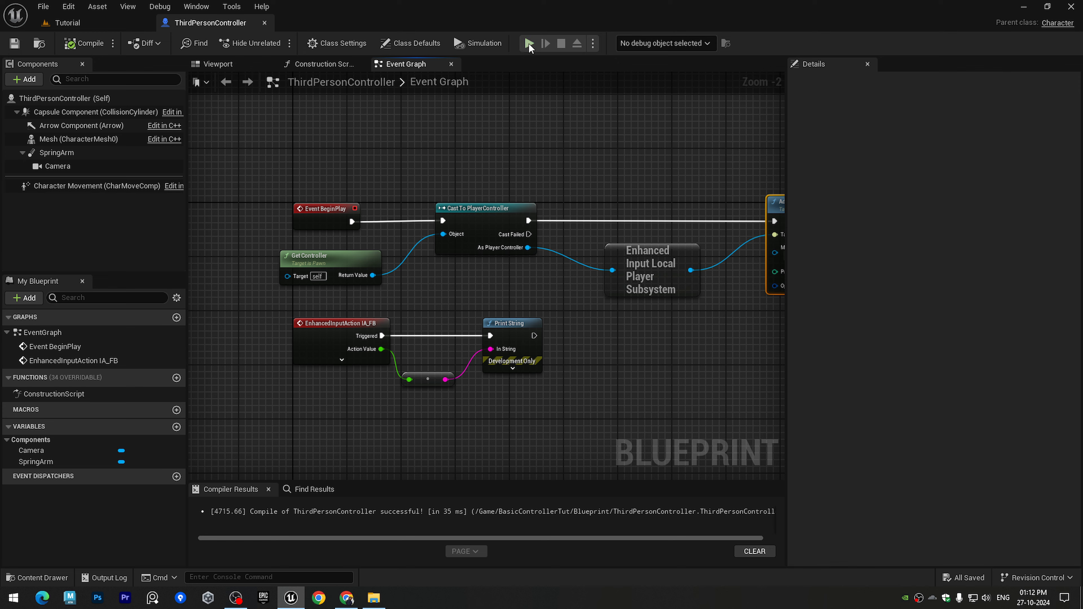
click(529, 43)
key(w)
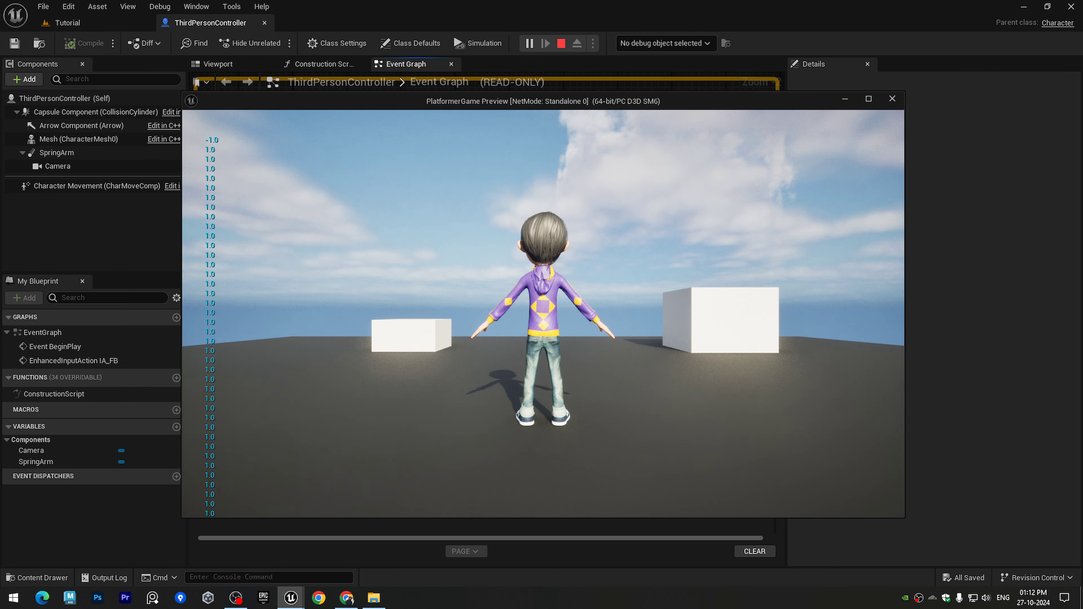
key(Escape)
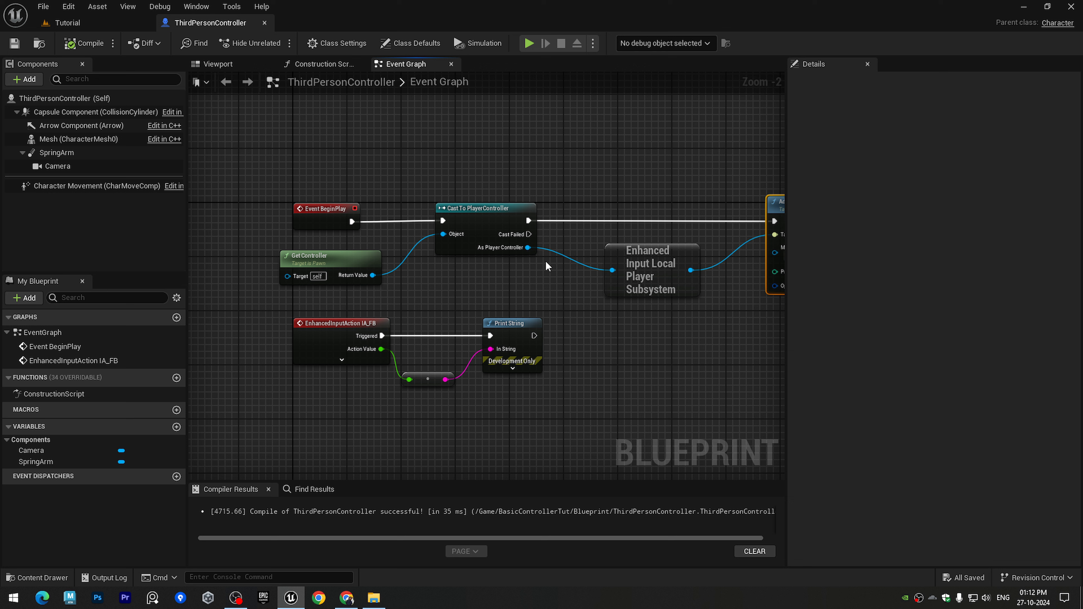
Step: Replace the Print String and its conversion node with an Add Movement Input node on IA_FB's Triggered output
drag(418, 304, 504, 397)
key(Delete)
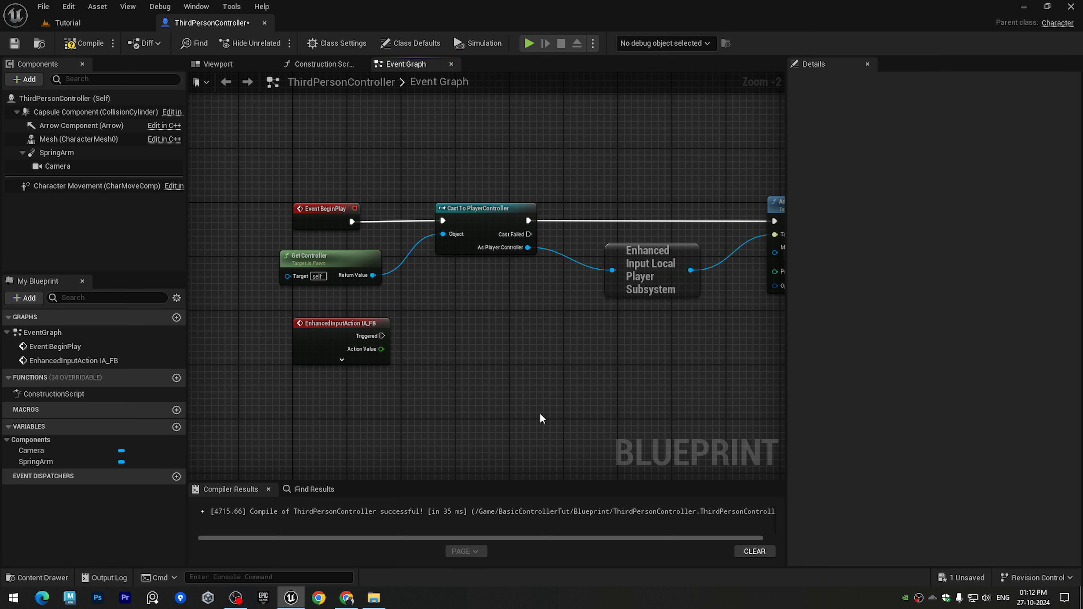
scroll(429, 356, up, 1)
drag(367, 329, 466, 329)
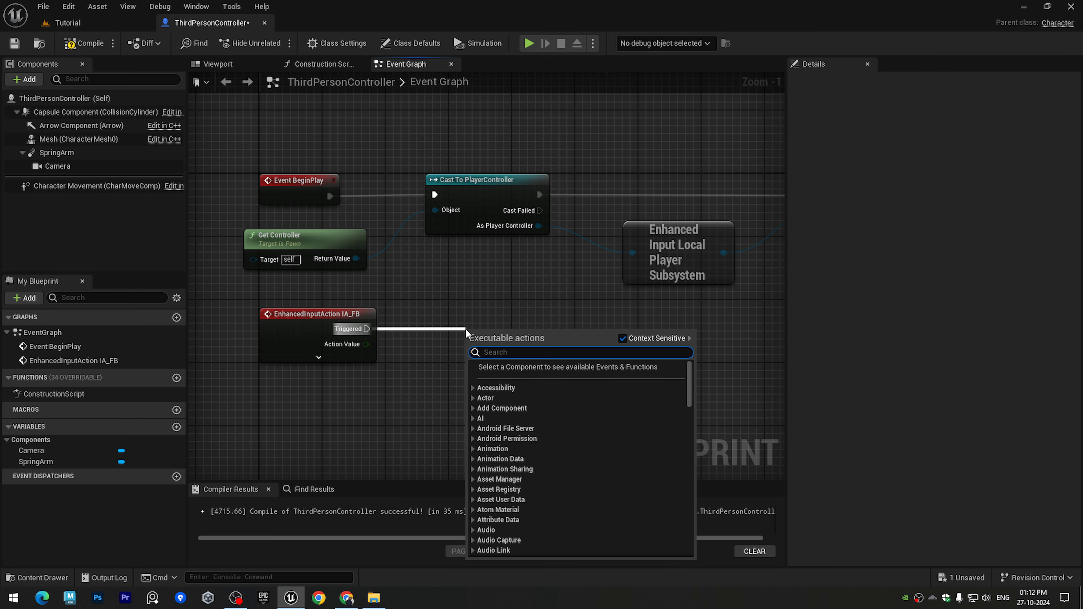
text(g)
key(BackSpace)
text(addm)
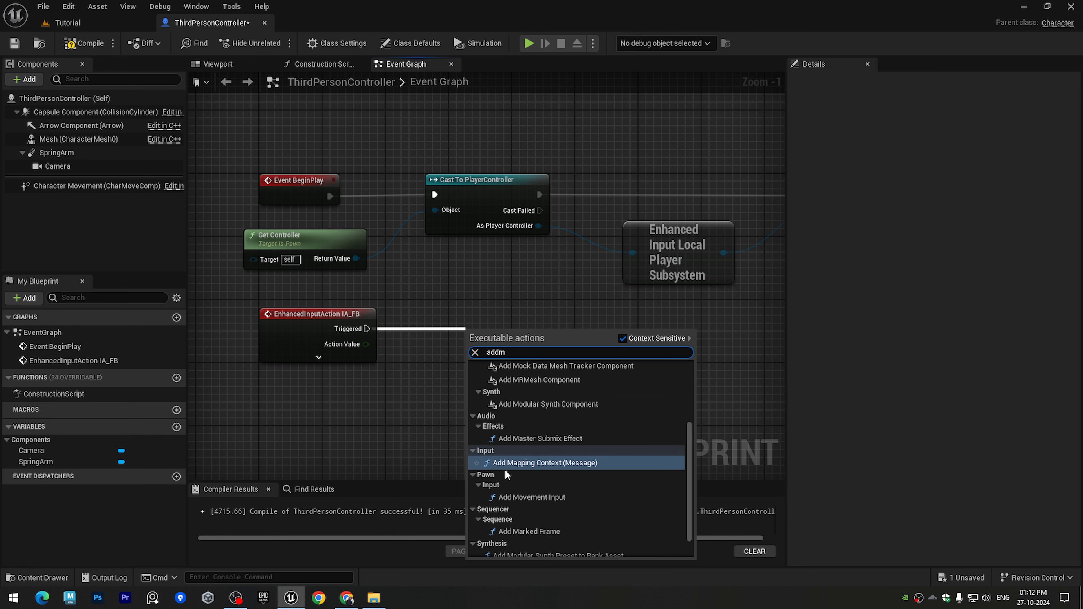
click(511, 497)
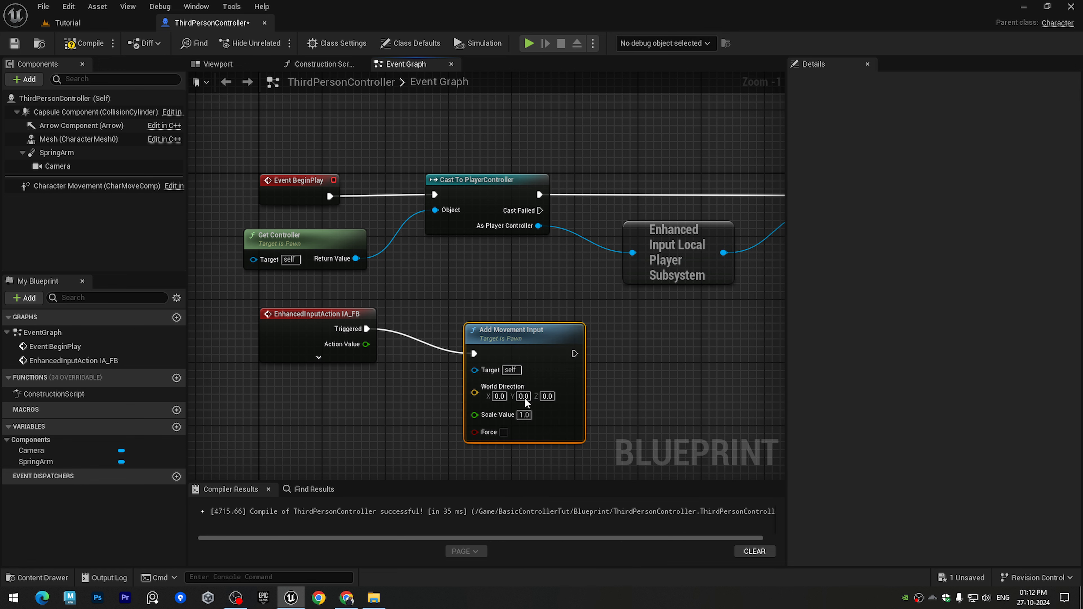
Step: Straighten the connection between the IA_FB event and Add Movement Input, and reposition the nodes lower in the graph
drag(367, 296, 510, 378)
key(q)
drag(508, 334, 498, 389)
click(462, 312)
Step: Feed Add Movement Input's World Direction from a Get Forward Vector node and its Scale Value from IA_FB's Action Value
right_drag(460, 319, 498, 231)
drag(504, 360, 298, 413)
text(getf)
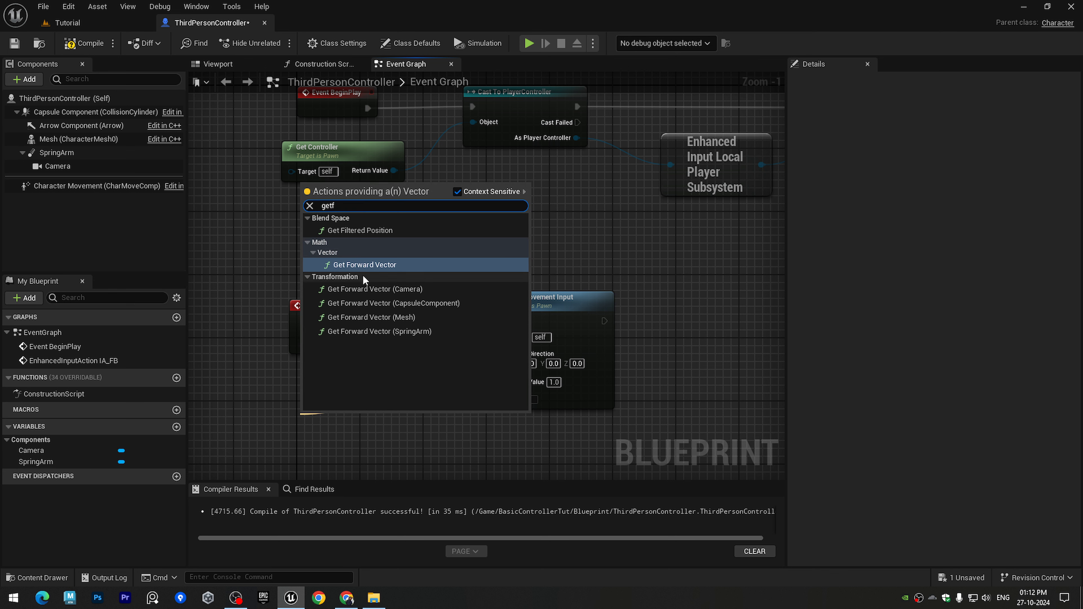
click(365, 264)
drag(381, 423, 310, 398)
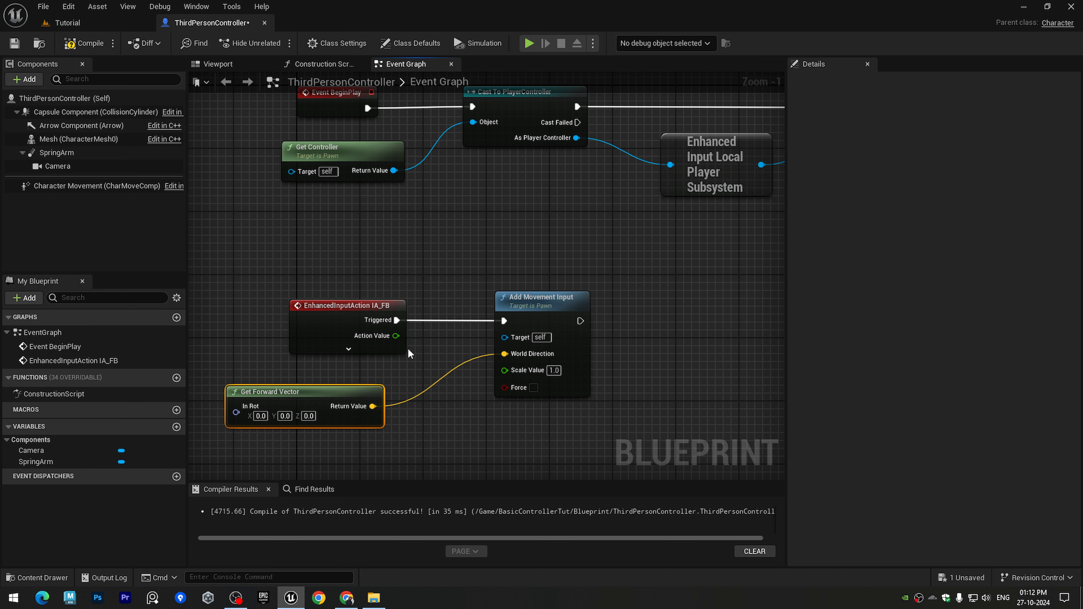
drag(396, 336, 504, 370)
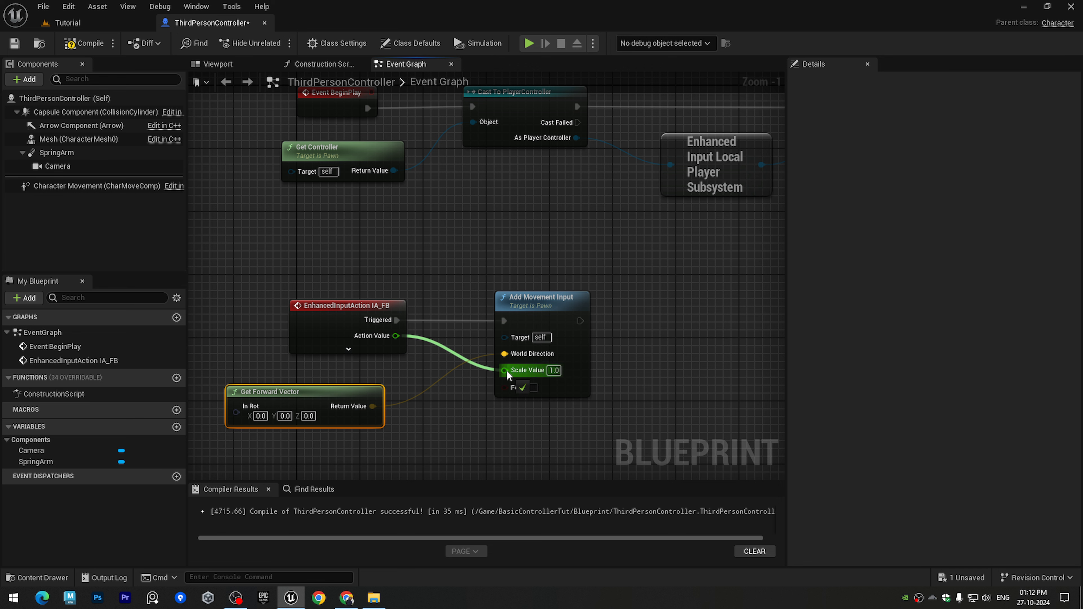
Step: Compile and save the blueprint, then play the level to test walking with W and S and stop the session
click(84, 43)
click(14, 43)
click(522, 42)
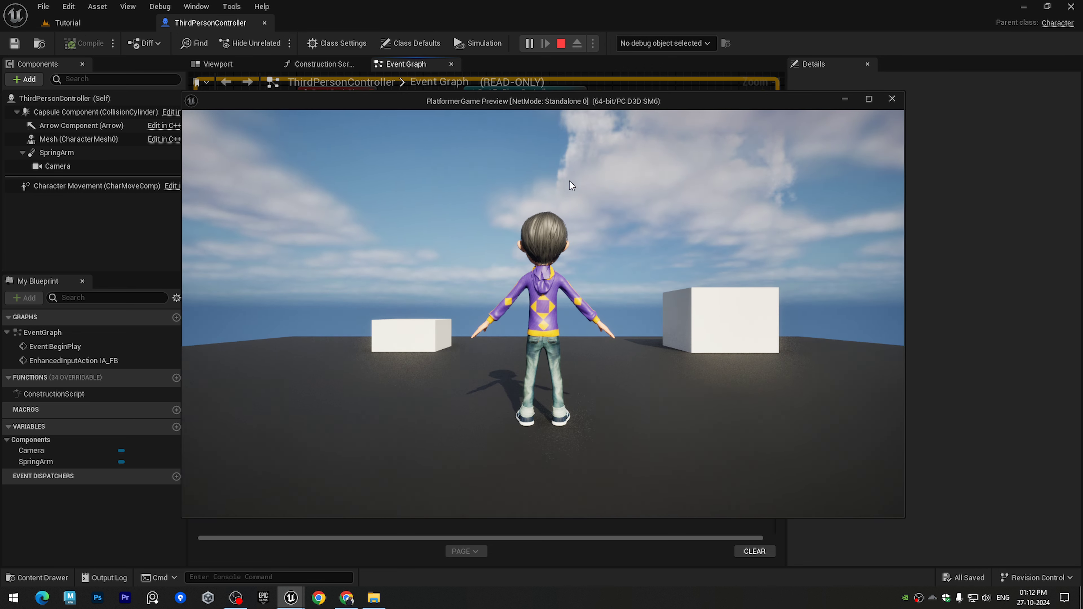
key(s)
key(w)
key(s)
key(Escape)
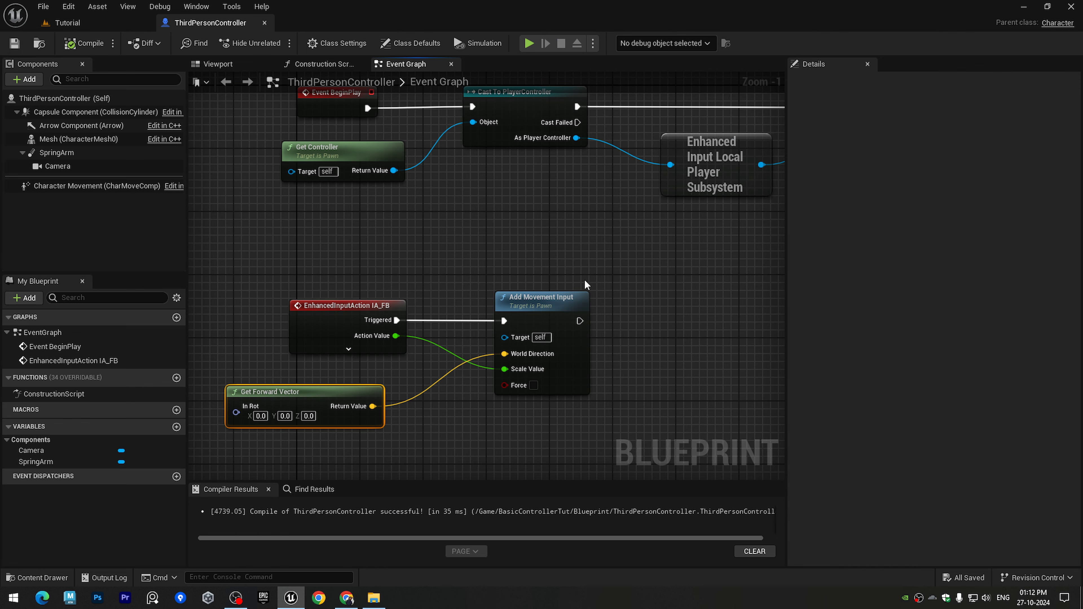
Step: Wrap the IA_FB, Get Forward Vector and Add Movement Input nodes in a comment titled "Forward/Backward Movement"
right_drag(418, 276, 443, 226)
drag(243, 236, 634, 394)
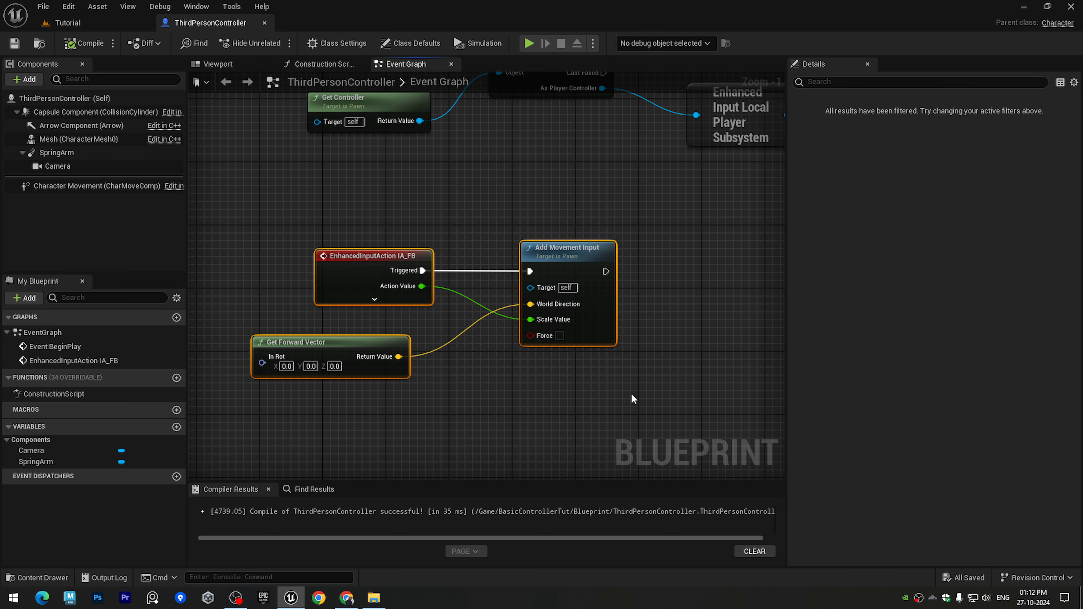
key(c)
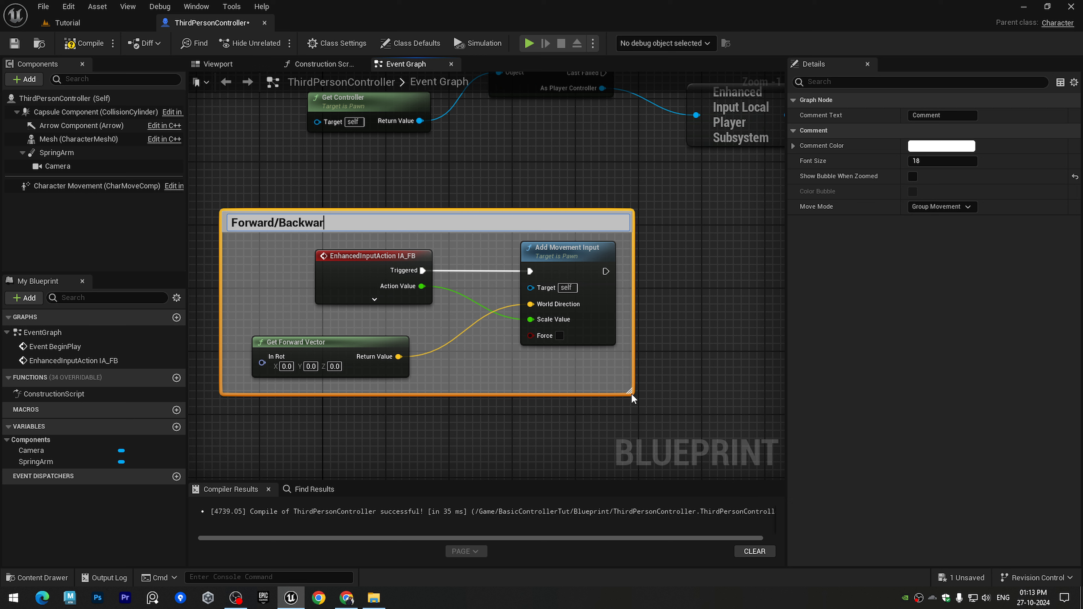
text(Forward/Backward Movement)
key(Return)
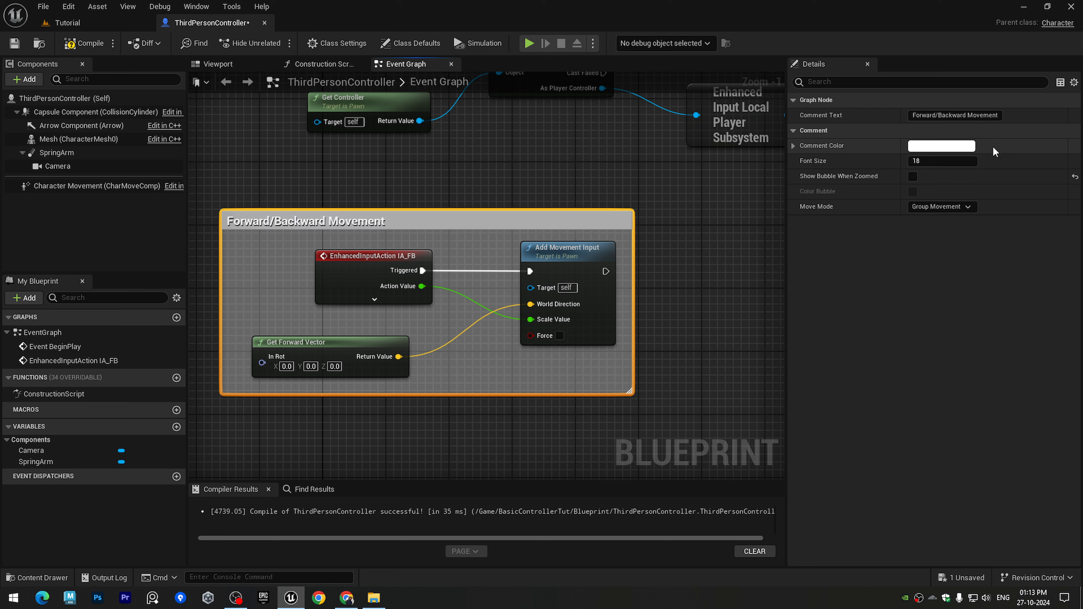
Step: Set the comment's color to dark grey (hex sRGB 595959FF) and enable Show Bubble When Zoomed
click(942, 146)
click(885, 288)
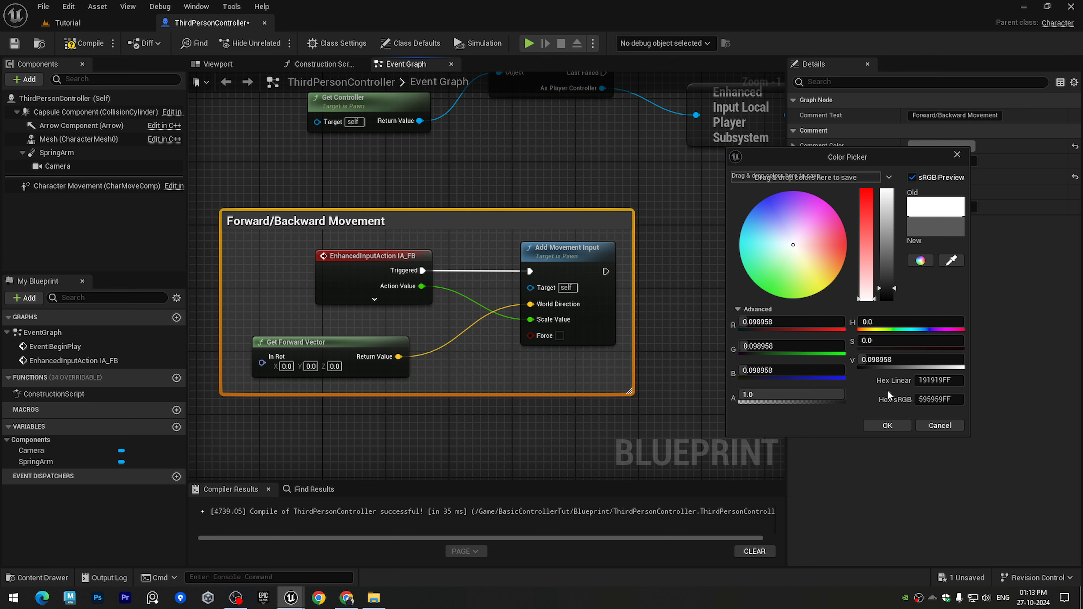
click(887, 425)
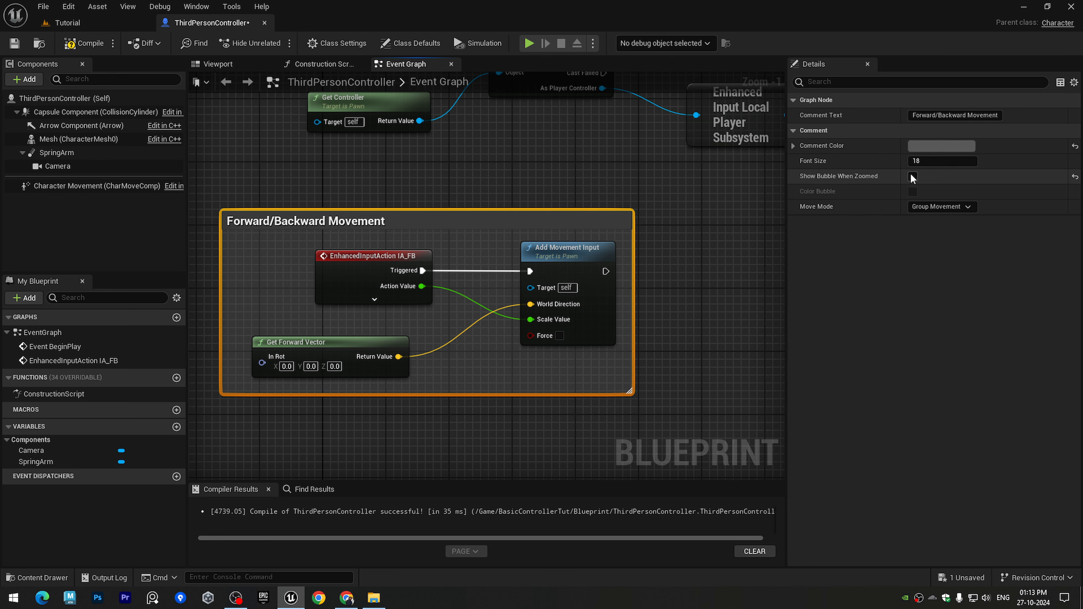
scroll(628, 296, down, 3)
click(665, 310)
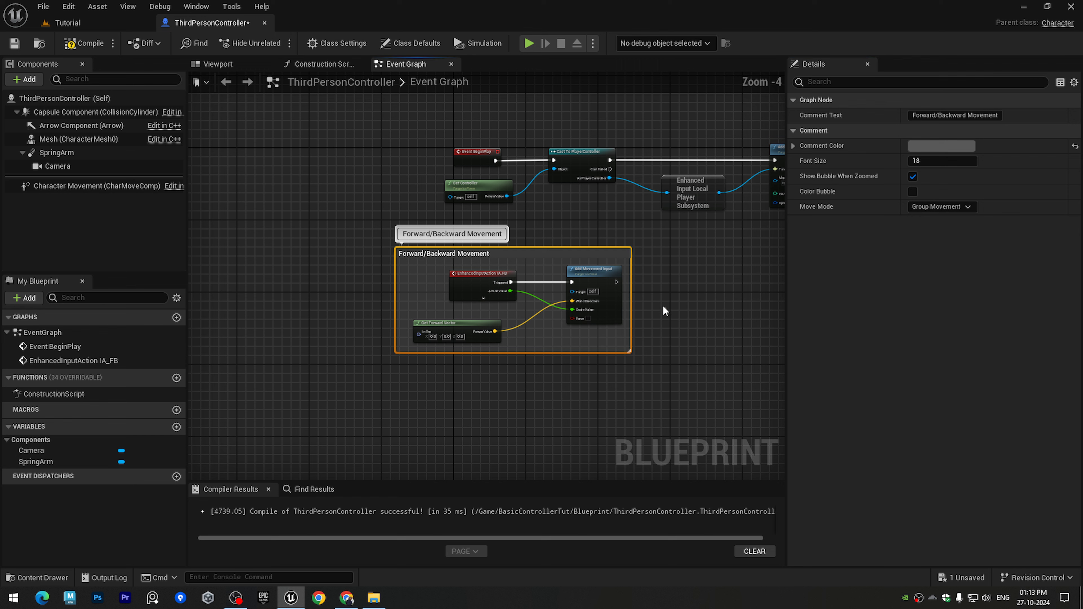
Step: Move the Forward/Backward Movement comment group further below the BeginPlay chain, then compile and save the blueprint
right_drag(628, 282, 571, 297)
drag(476, 271, 445, 298)
click(484, 256)
right_drag(487, 257, 430, 234)
key(ctrl+s)
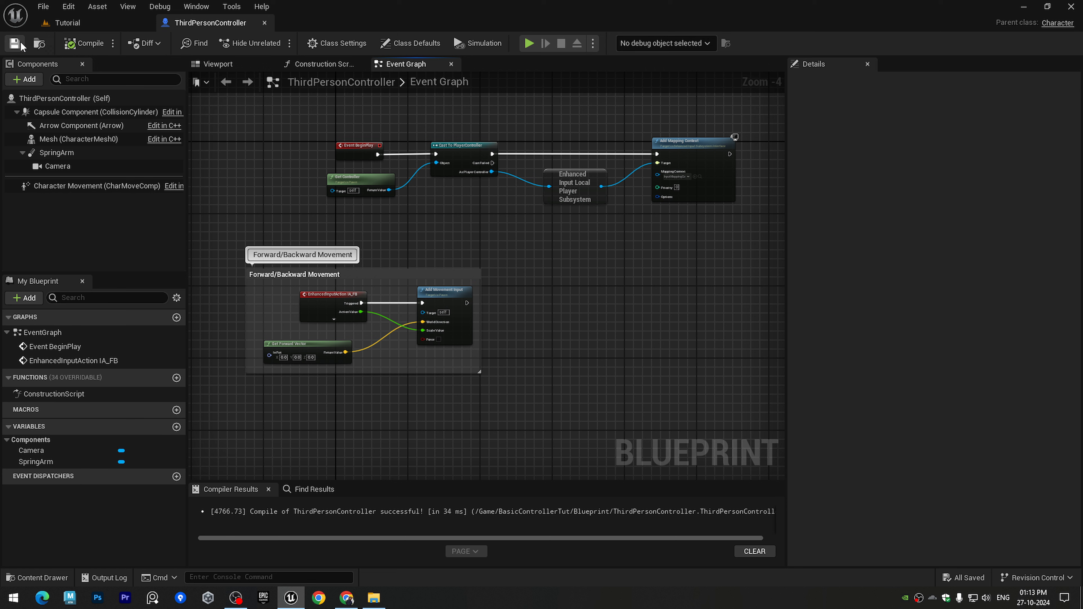
Step: Create an Input Action asset named IA_LR in the BasicControllerTut Input folder
right_drag(575, 328, 543, 299)
key(ctrl+space)
click(507, 492)
right_click(476, 491)
mouse_move(537, 384)
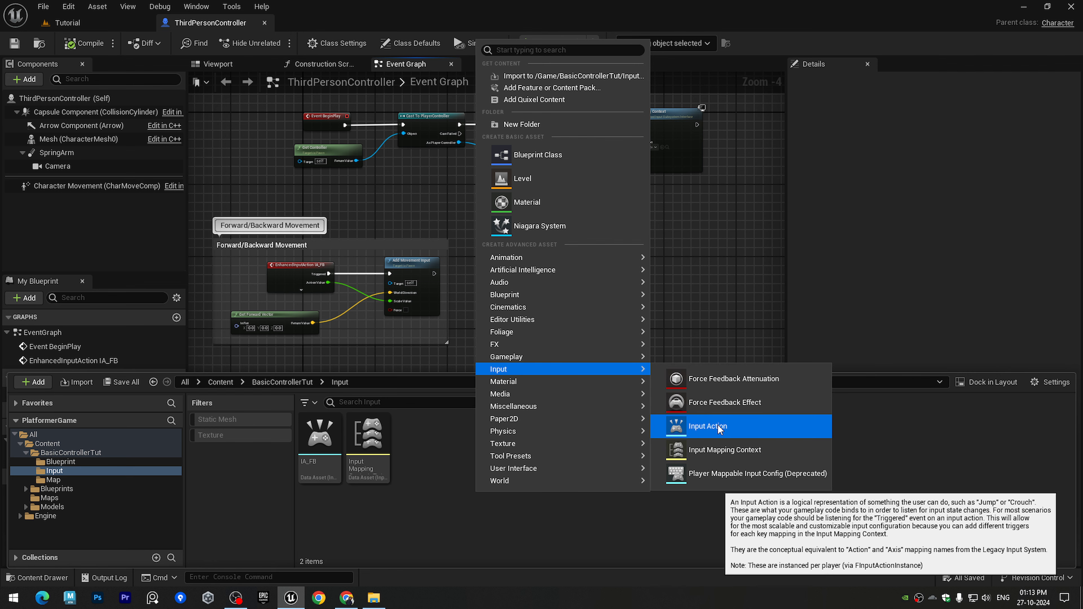
click(718, 424)
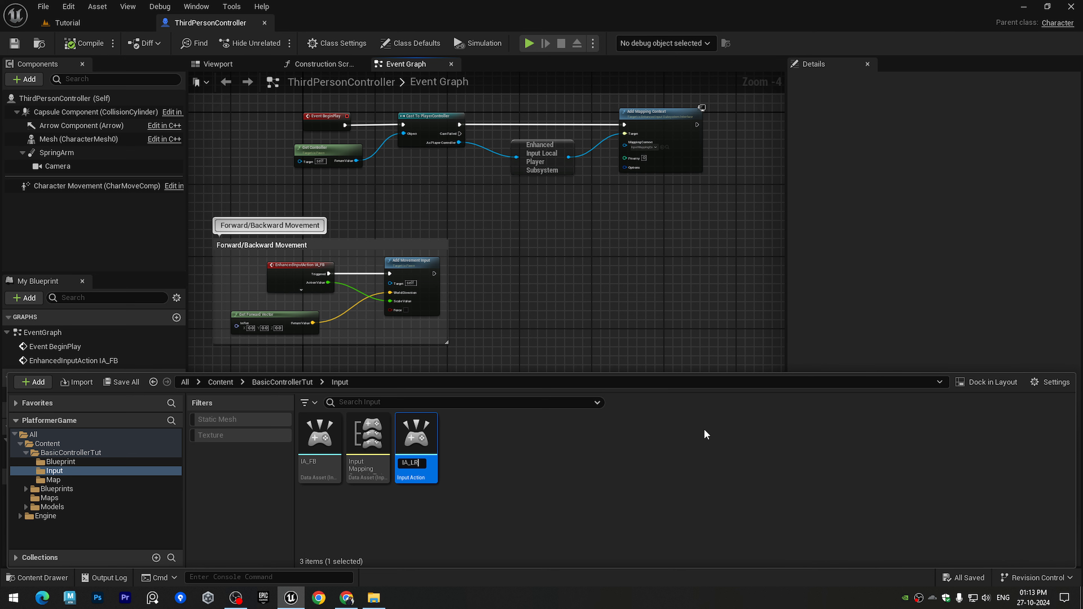
key(Return)
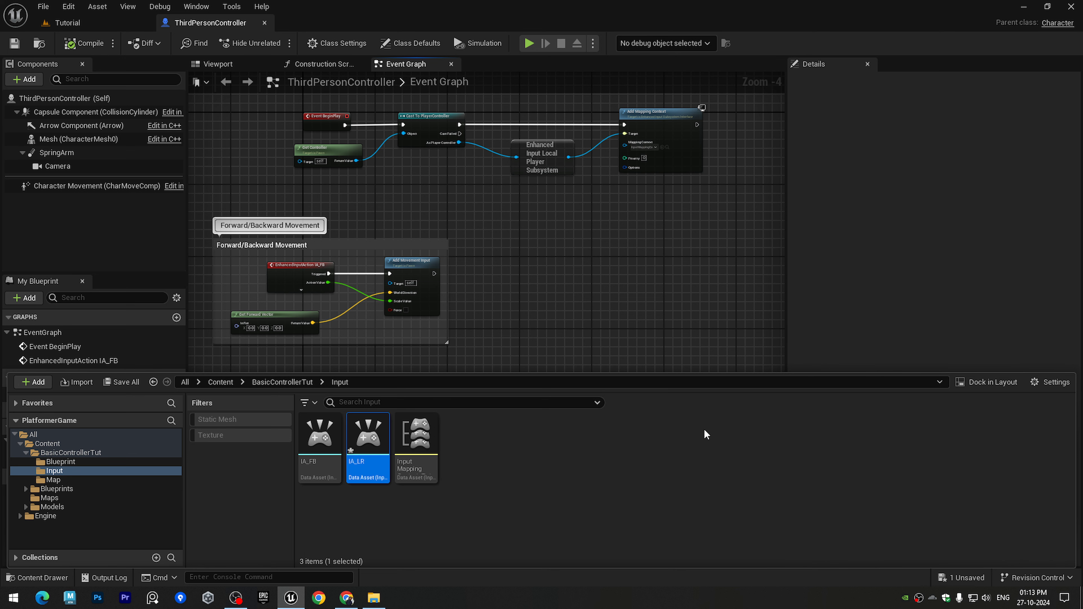
Step: Set IA_LR's Value Type to Axis1D (float) and save the asset
double_click(361, 437)
click(473, 175)
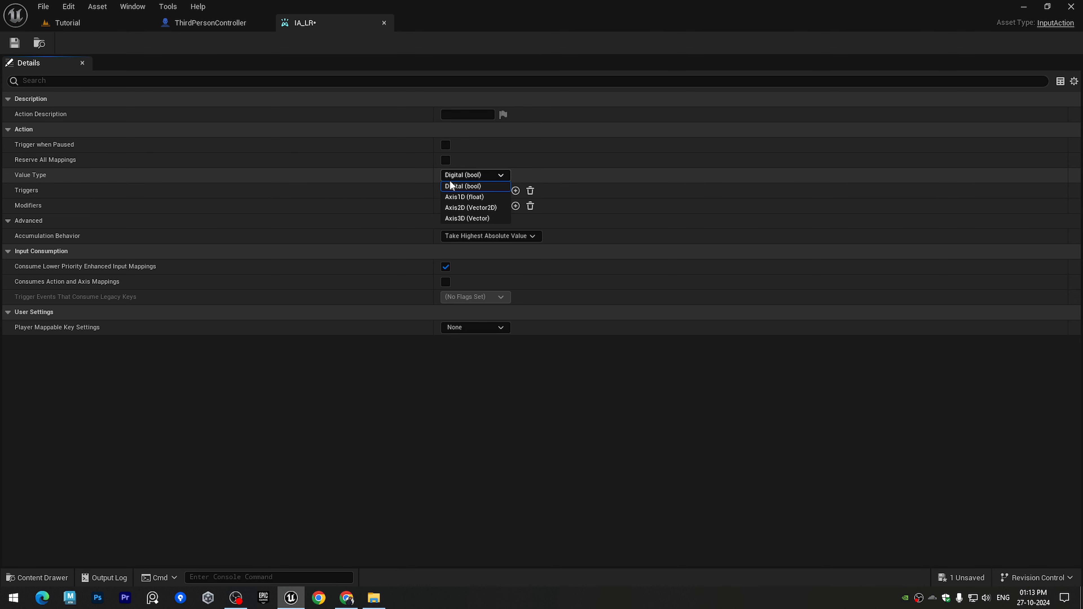
click(467, 198)
click(15, 43)
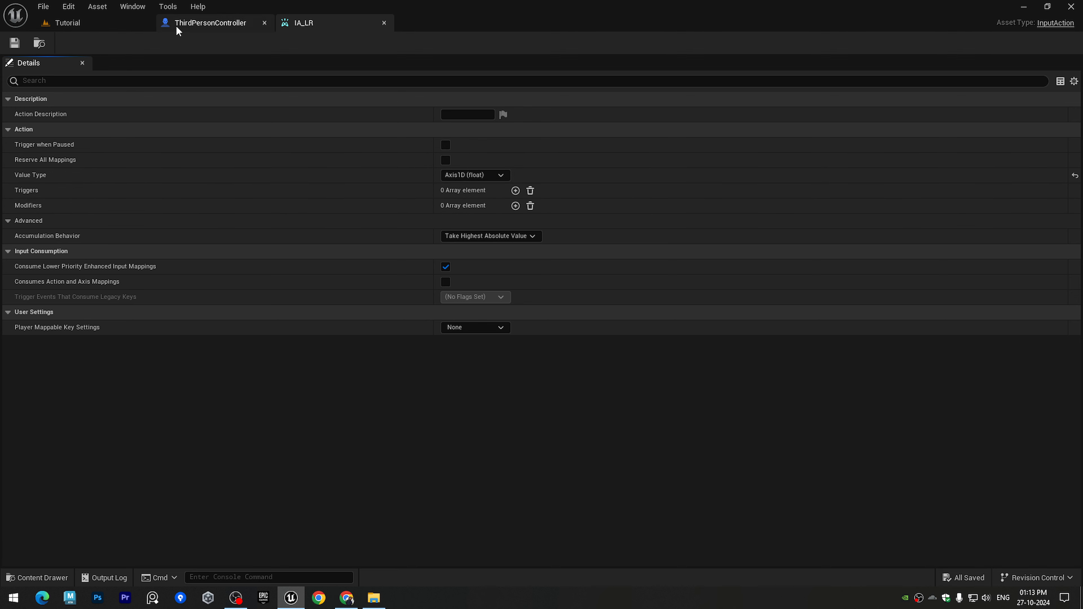
Step: Add a new mapping for IA_LR to the InputMappingContext_Tut asset in the Input folder
middle_click(323, 28)
key(ctrl+space)
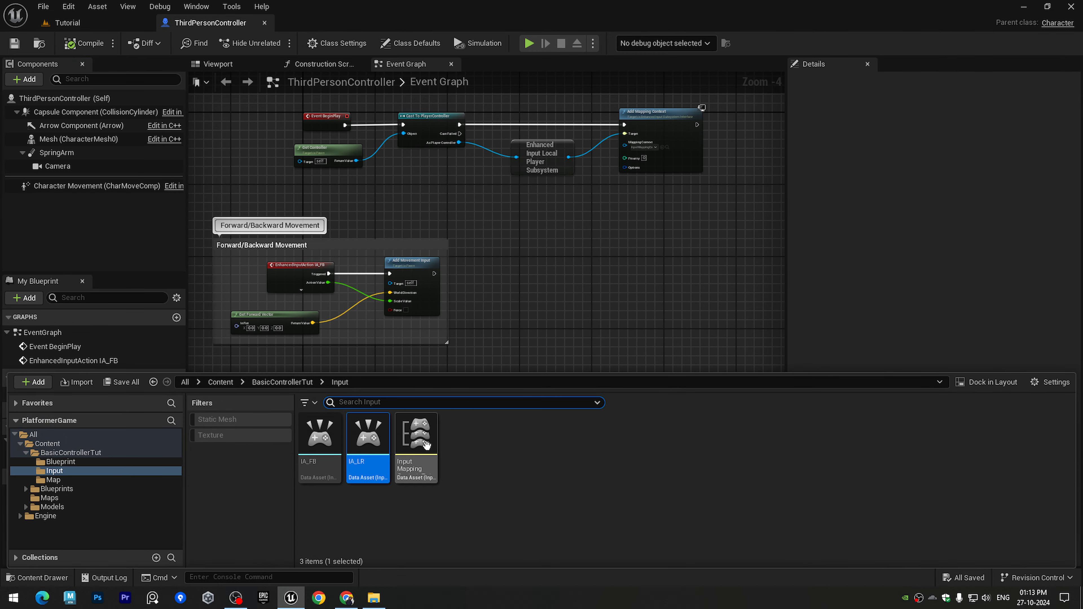
double_click(416, 444)
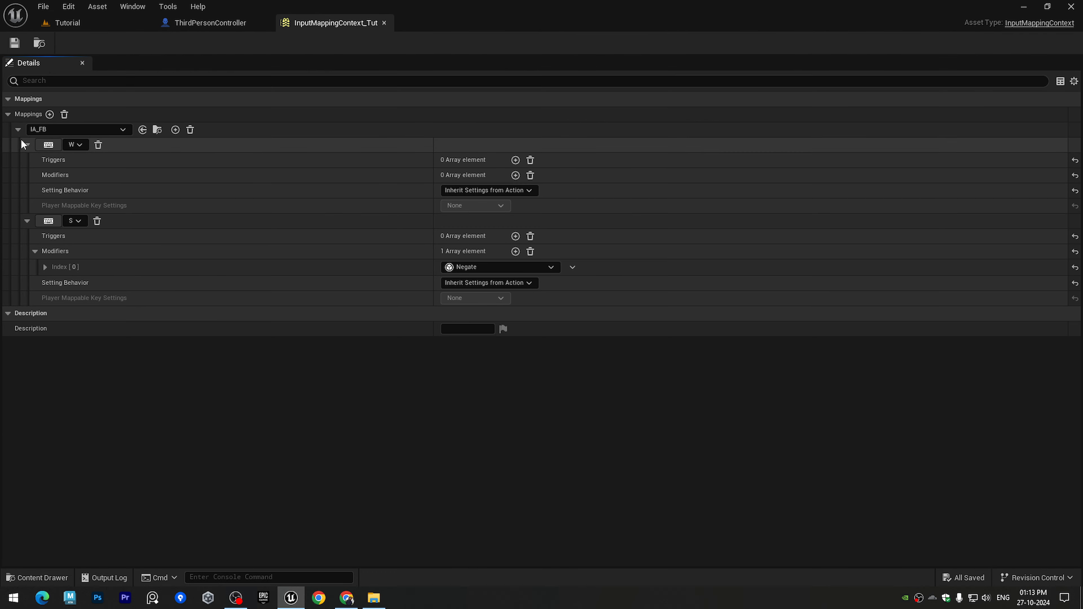
click(27, 145)
click(26, 159)
click(18, 130)
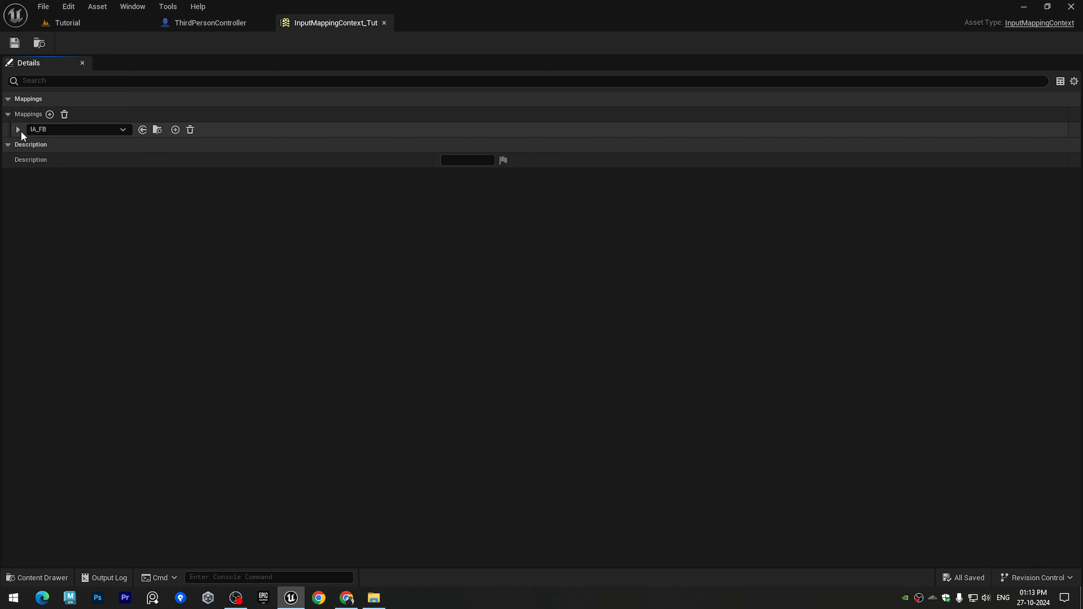
click(49, 114)
click(53, 175)
click(79, 337)
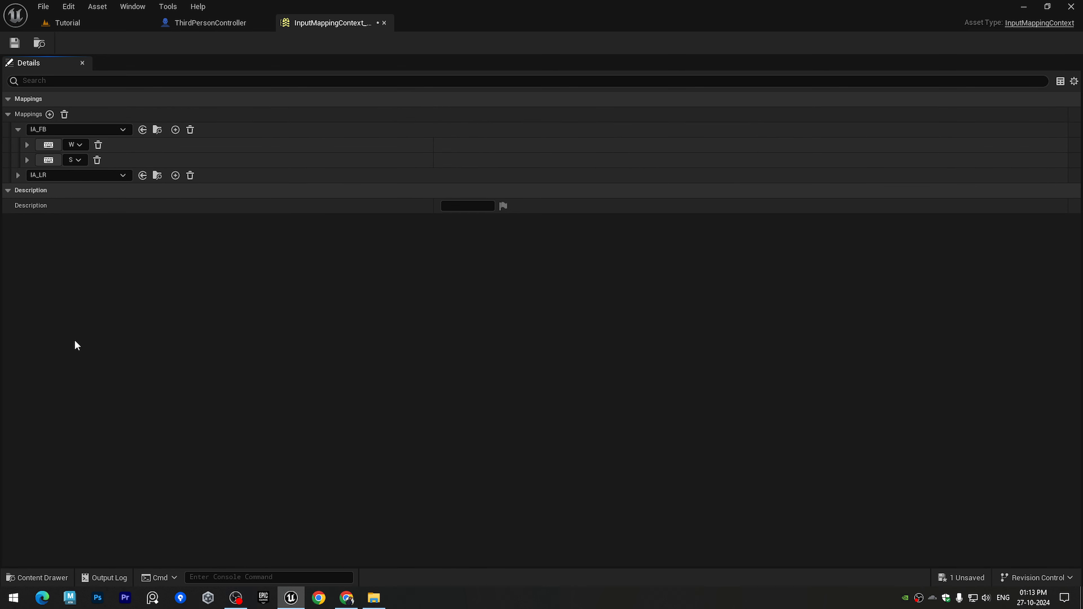
Step: Bind the A and D keys to the IA_LR mapping
click(18, 175)
click(49, 191)
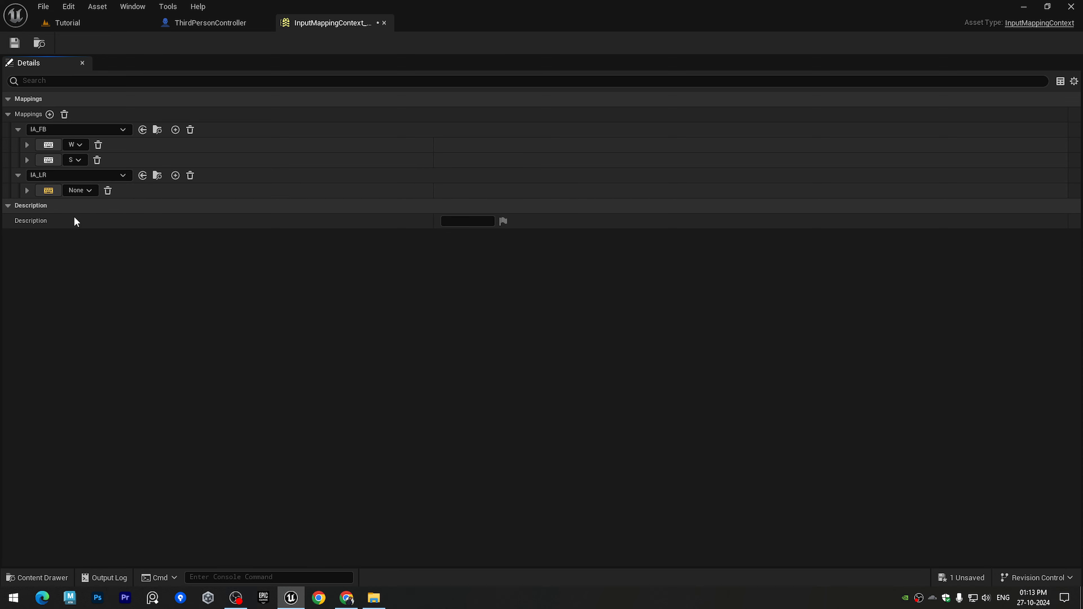
key(a)
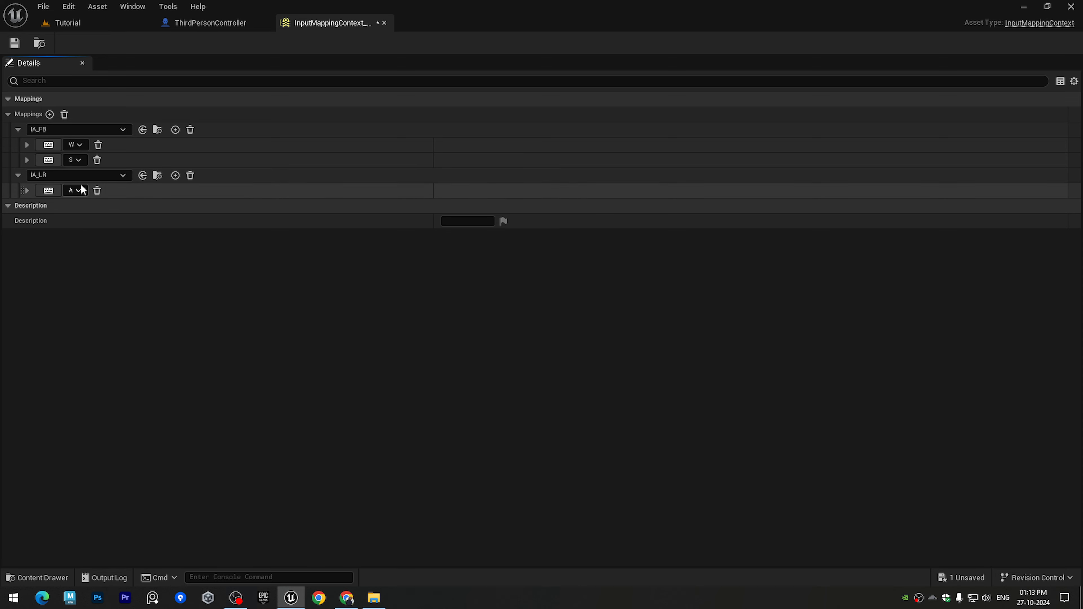
click(175, 175)
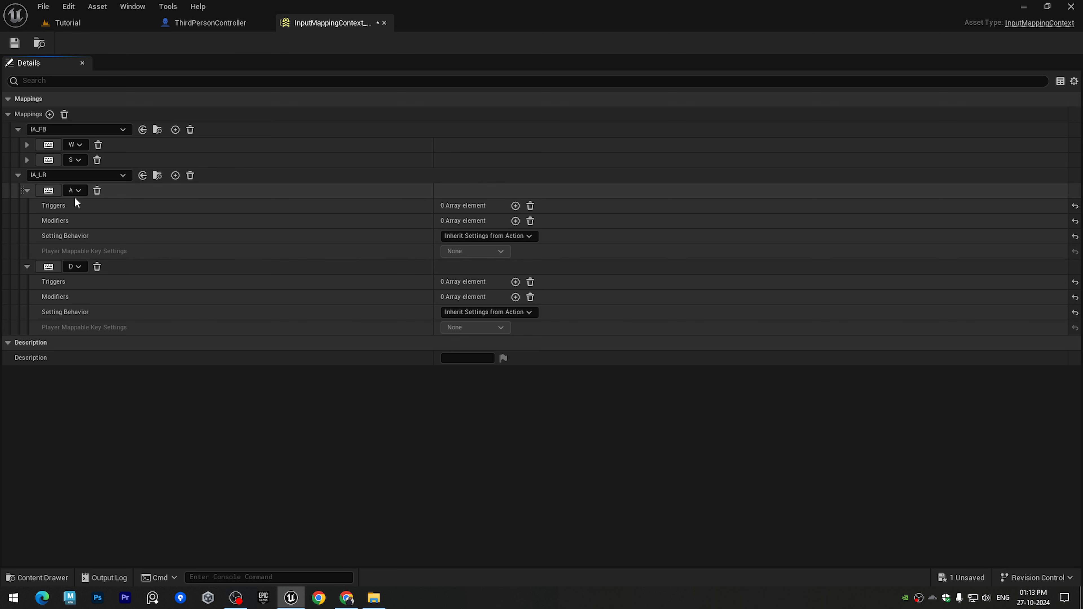
Step: Add a Negate modifier to the A key of IA_LR, then save and close the mapping context
click(515, 221)
click(482, 236)
click(482, 295)
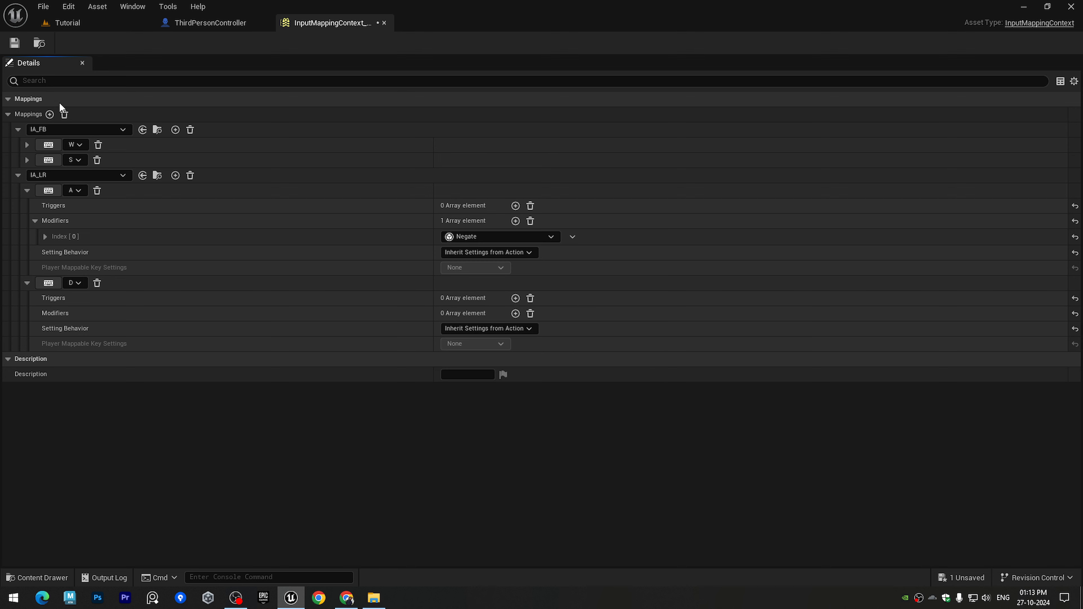
middle_click(326, 26)
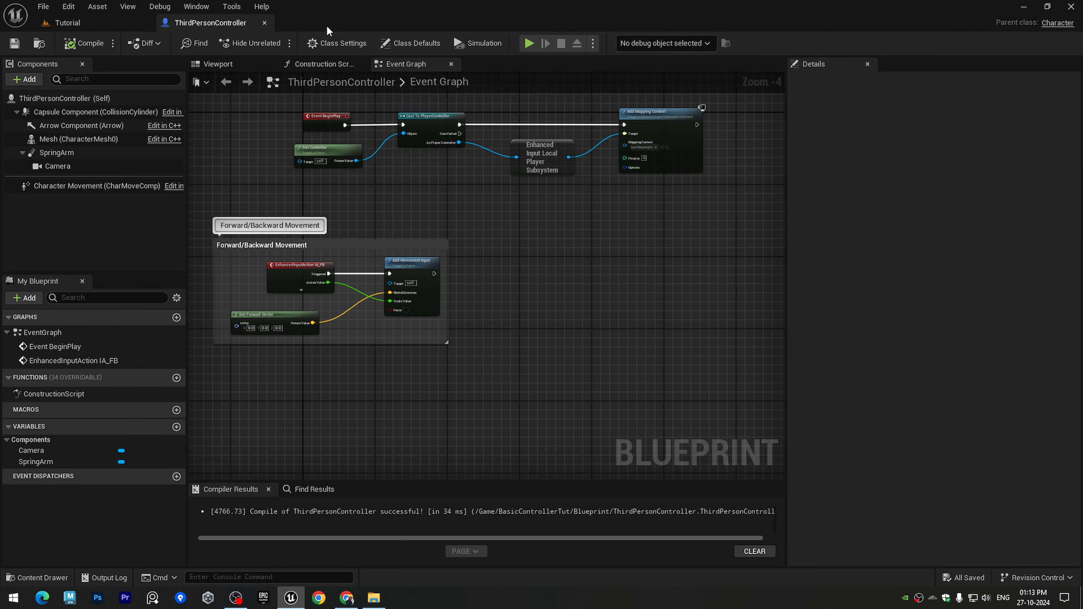
Step: Place an EnhancedInputAction IA_LR event in the ThirdPersonController Event Graph, beside the Forward/Backward Movement group
key(ctrl+space)
drag(368, 435, 516, 272)
scroll(504, 261, up, 3)
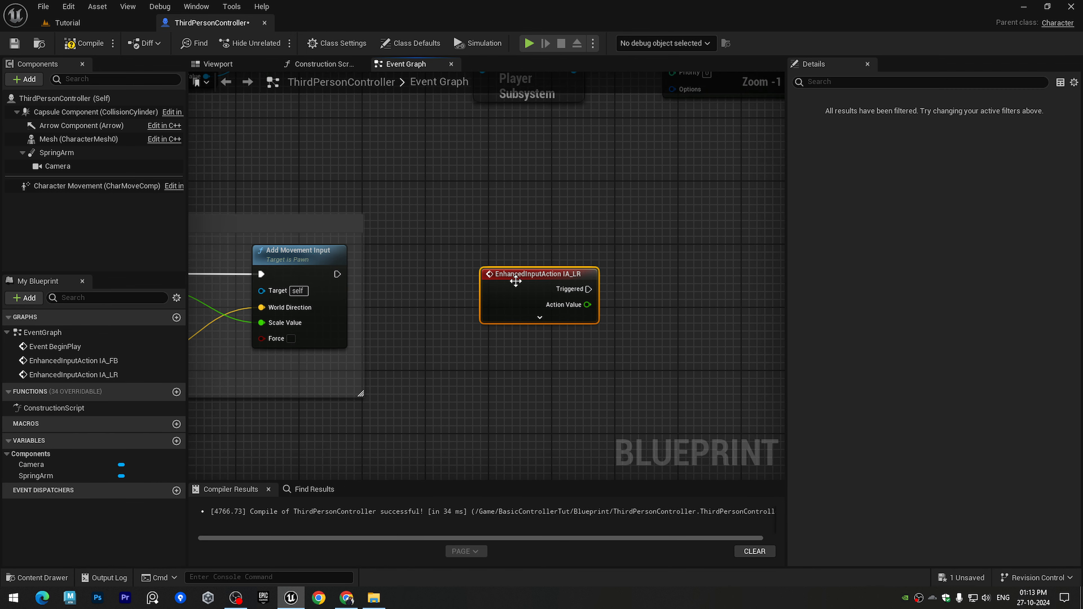
right_drag(430, 242, 342, 238)
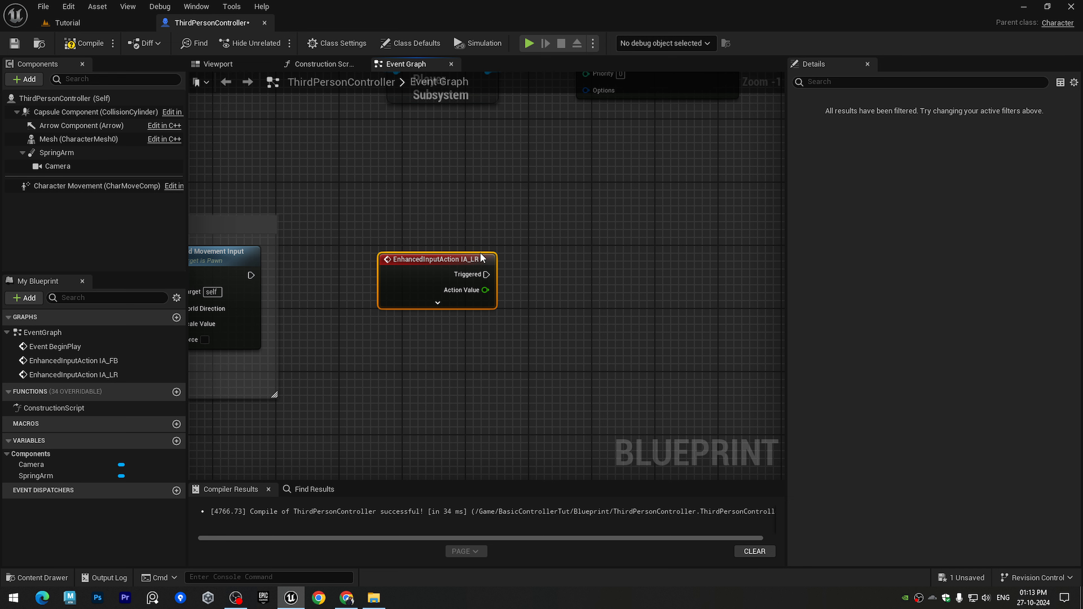
right_drag(482, 258, 410, 256)
Step: Add an Add Movement Input node to the IA_LR event's Triggered output and straighten the connection between them
drag(384, 277, 633, 274)
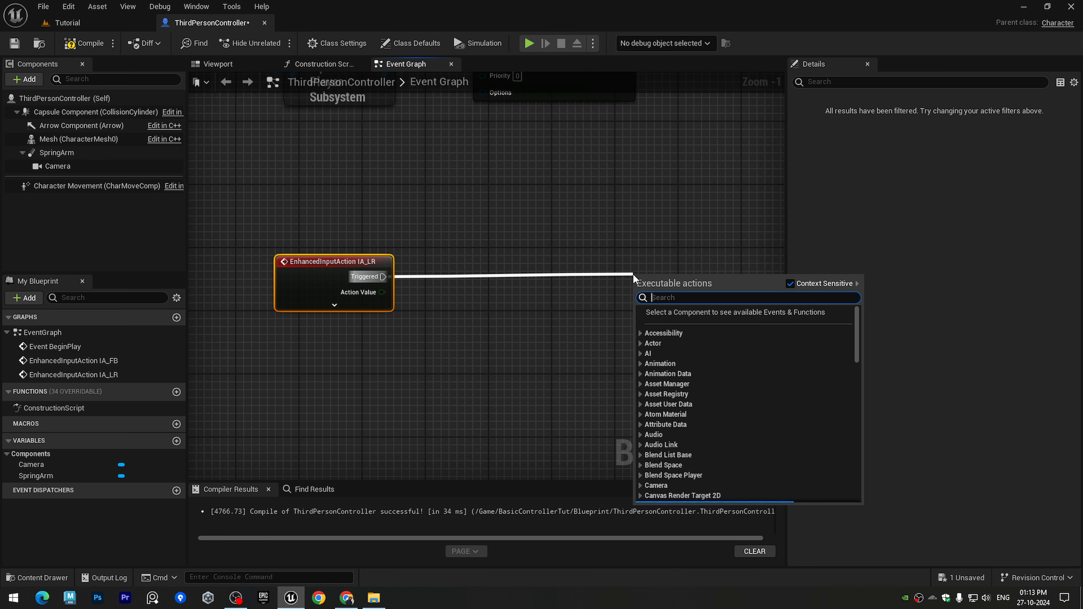
text(addm)
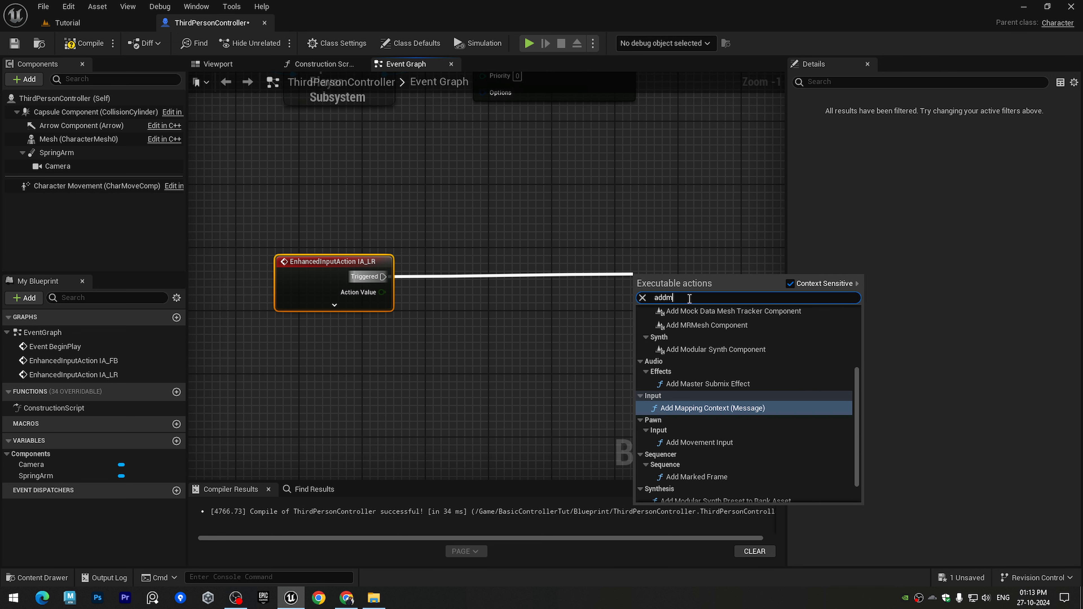
click(699, 444)
drag(342, 197, 769, 333)
key(q)
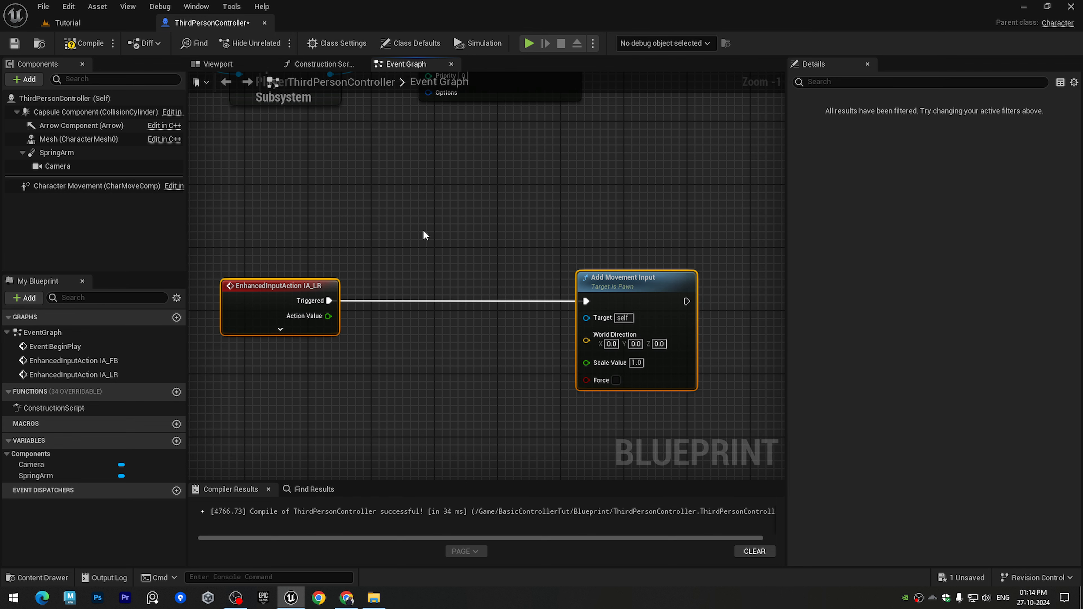
right_drag(424, 231, 508, 212)
right_drag(406, 245, 390, 221)
click(441, 193)
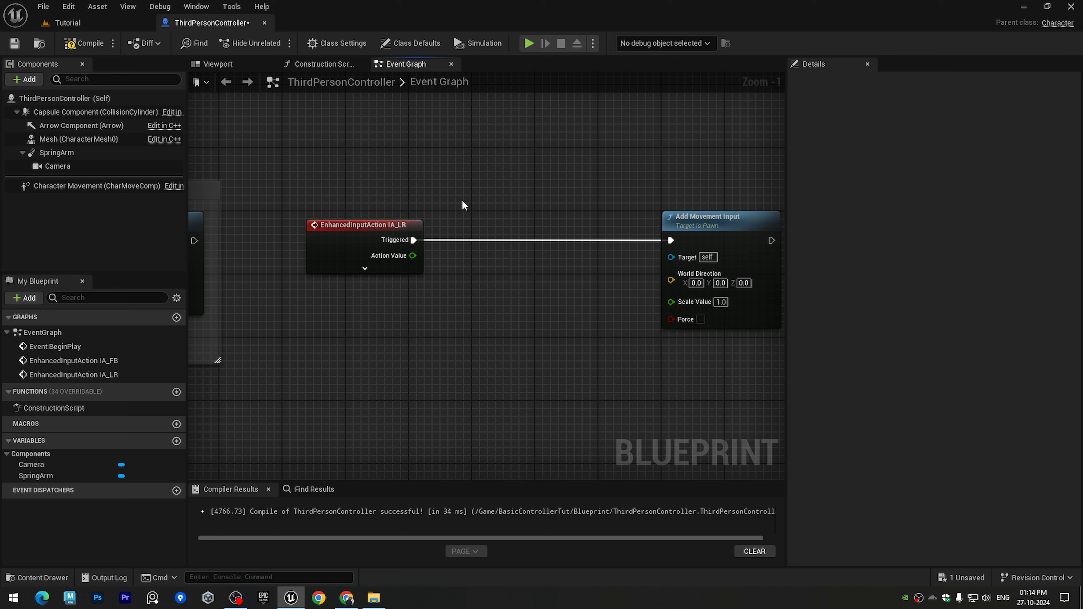
Step: Feed the new Add Movement Input node's World Direction from a Get Right Vector node
drag(681, 283, 344, 353)
text(getr)
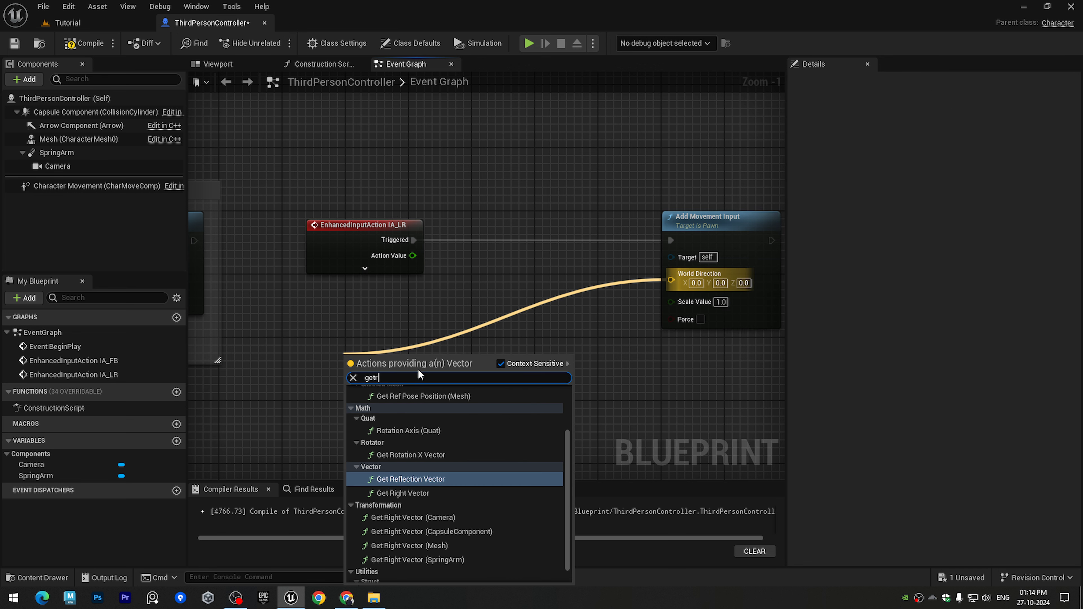
click(413, 493)
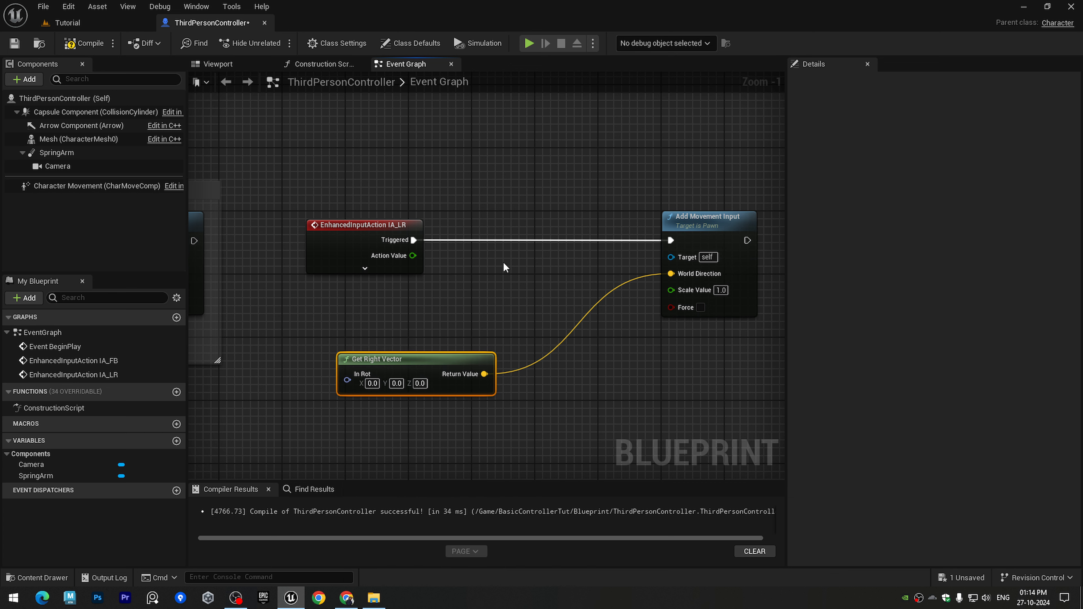
Step: Connect the IA_LR Action Value to the Scale Value of Add Movement Input, then compile and save the blueprint
drag(412, 256, 674, 289)
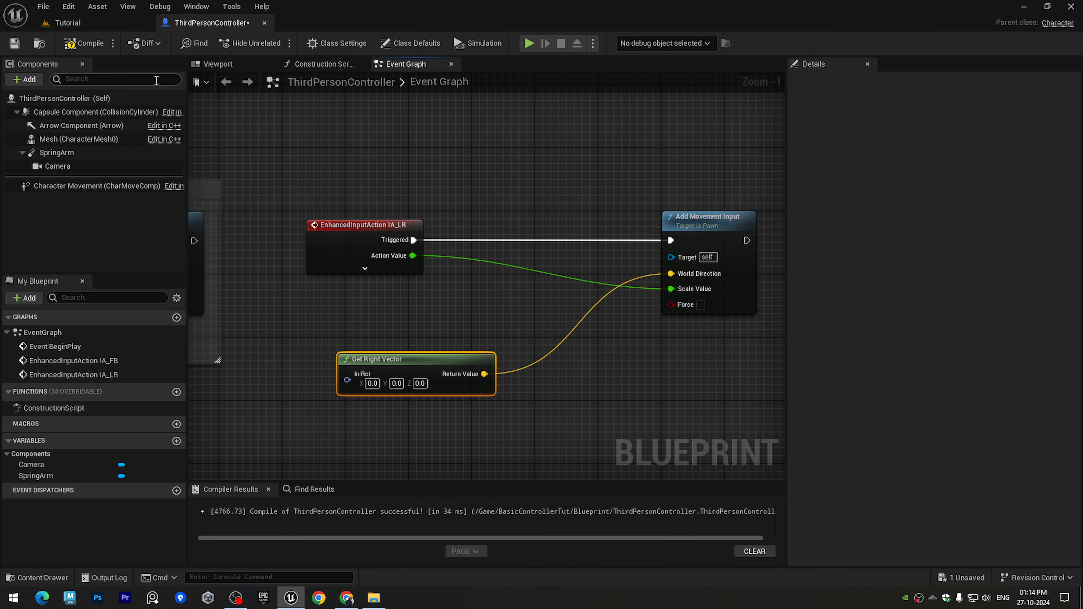
click(87, 44)
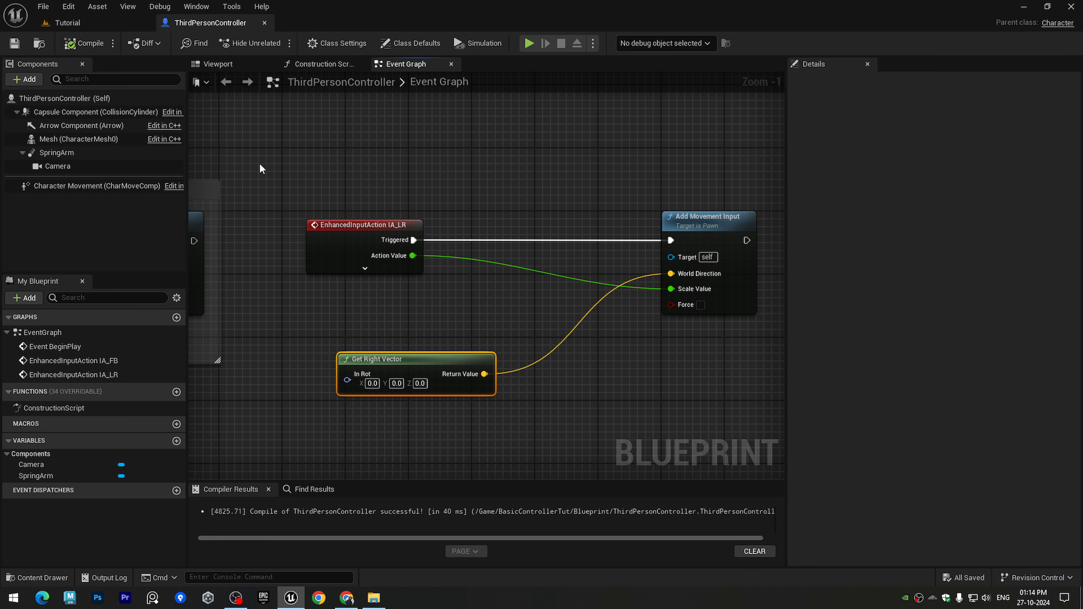
right_drag(299, 187, 339, 199)
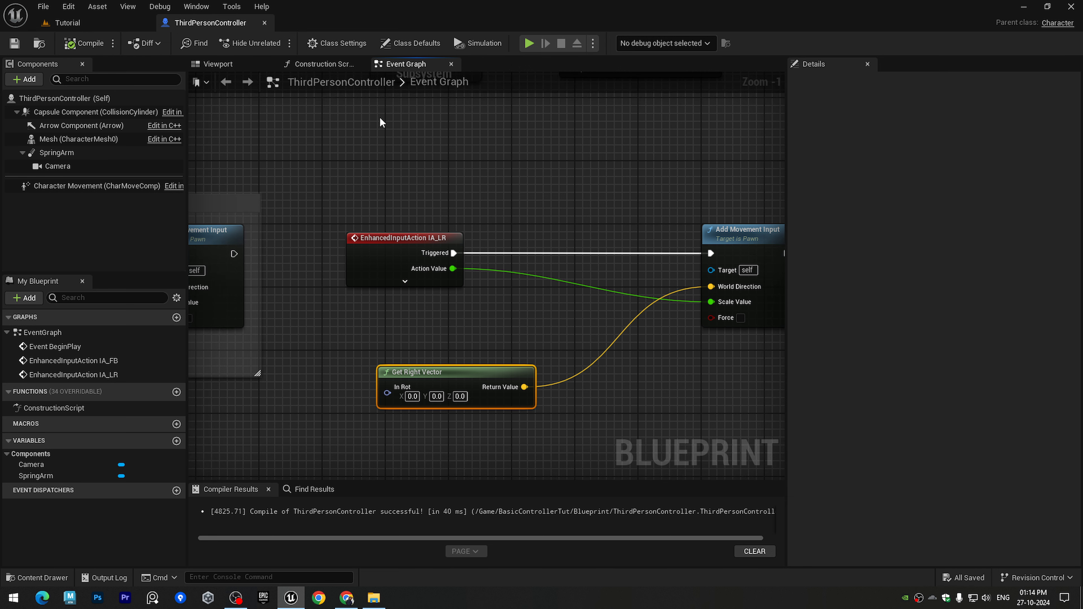
Step: Play the level to test the character's movement with W, A, S and D, then stop the preview
click(534, 44)
key(a)
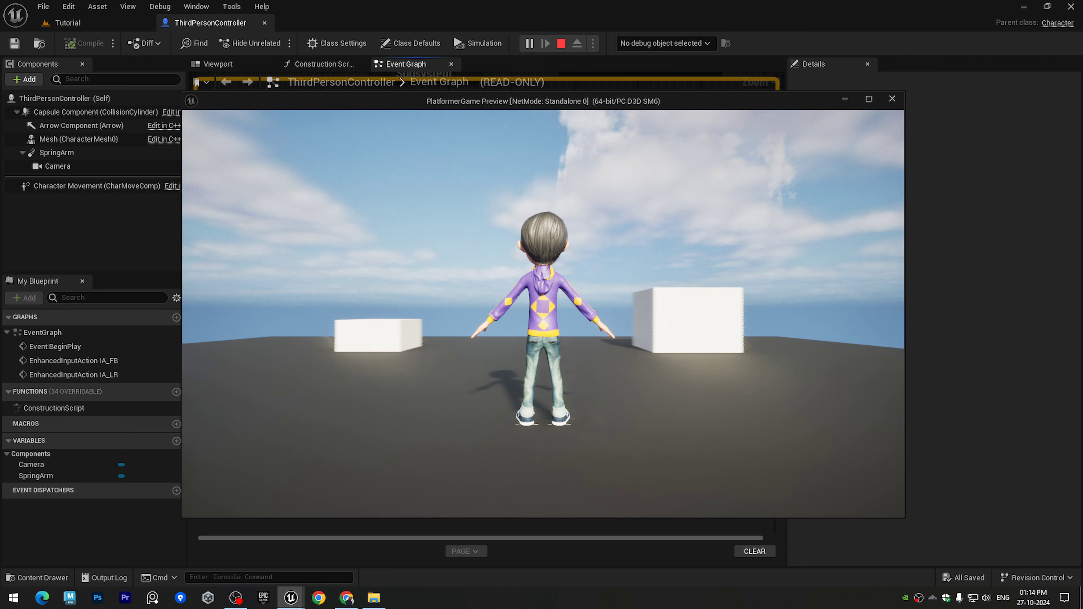
key(w)
key(s)
key(d)
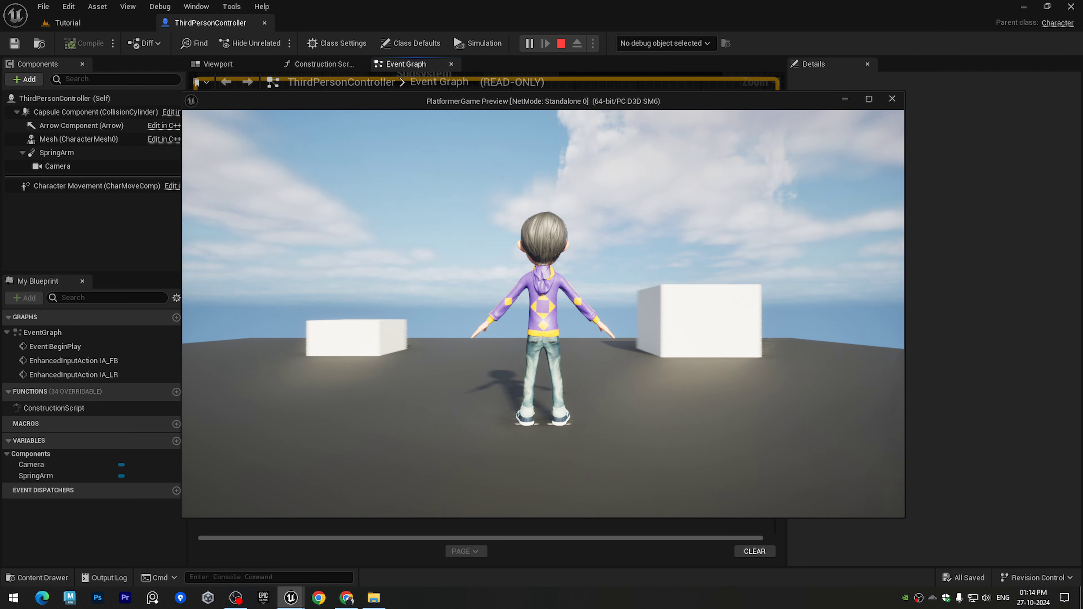
key(a)
key(Escape)
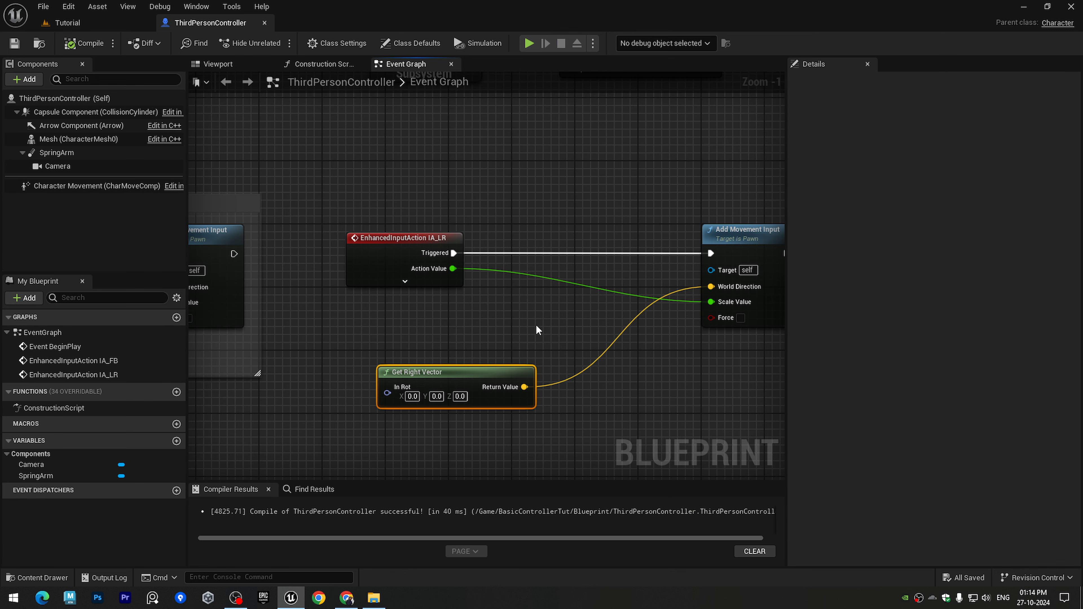
Step: Group the IA_LR event, Get Right Vector and Add Movement Input nodes in a comment titled "Left/Right Movement"
right_drag(536, 325, 505, 324)
scroll(504, 325, down, 1)
right_drag(410, 314, 440, 303)
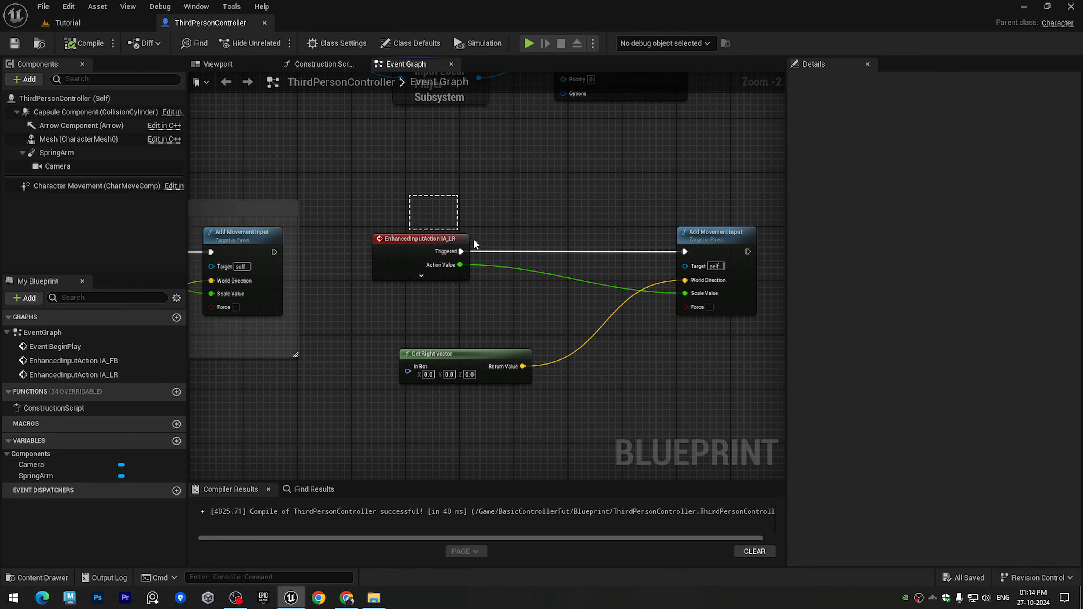
drag(475, 244, 770, 387)
key(c)
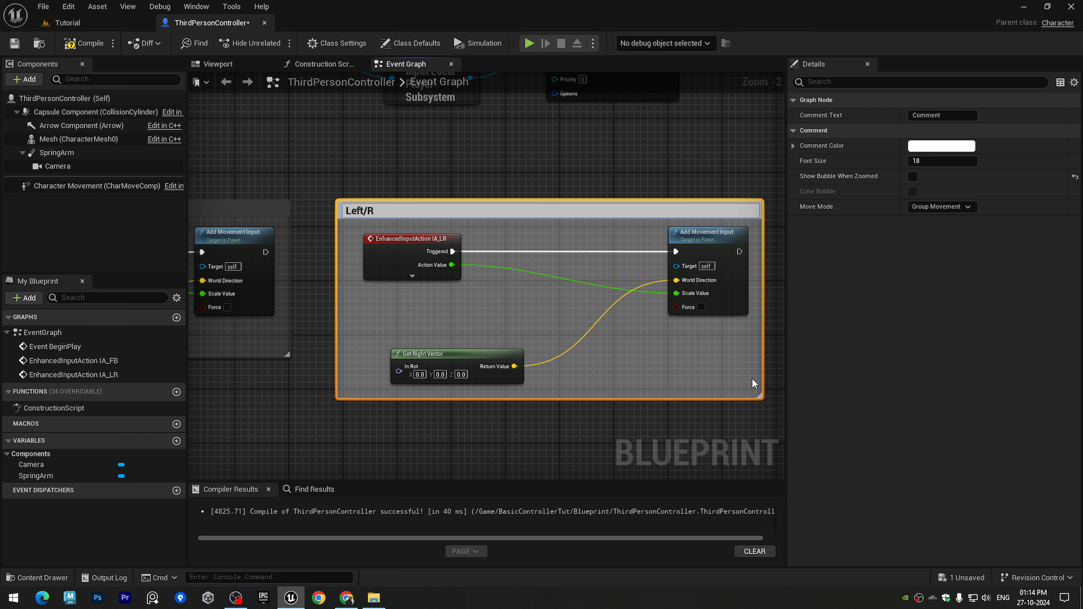
text(Left/Right Movement)
key(Return)
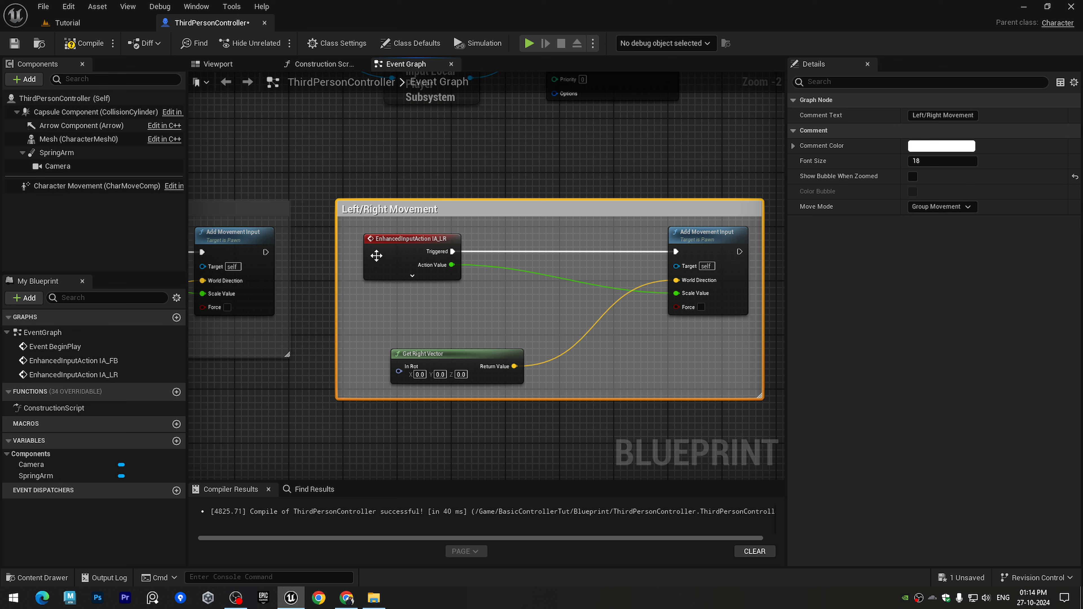
Step: Copy the Forward/Backward Movement comment's color to the Left/Right Movement comment
click(274, 211)
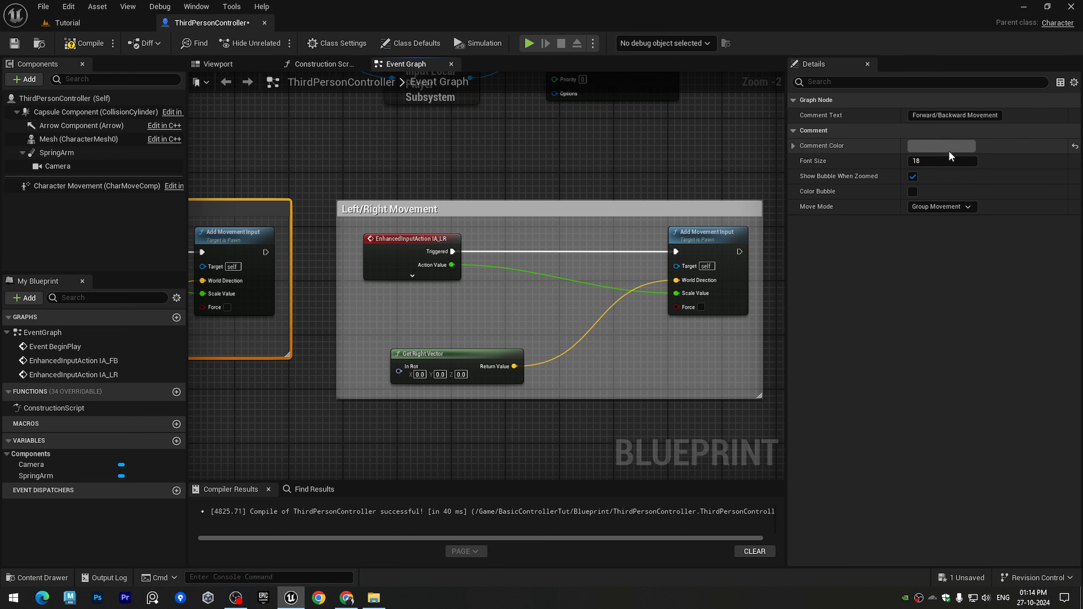
right_click(930, 147)
click(956, 213)
click(601, 210)
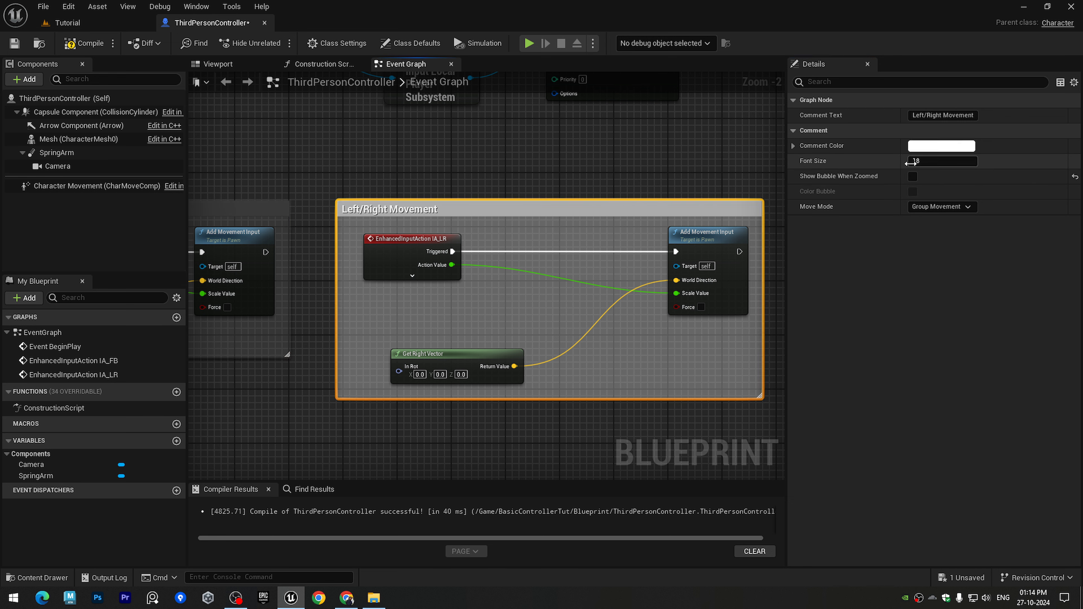
right_click(930, 150)
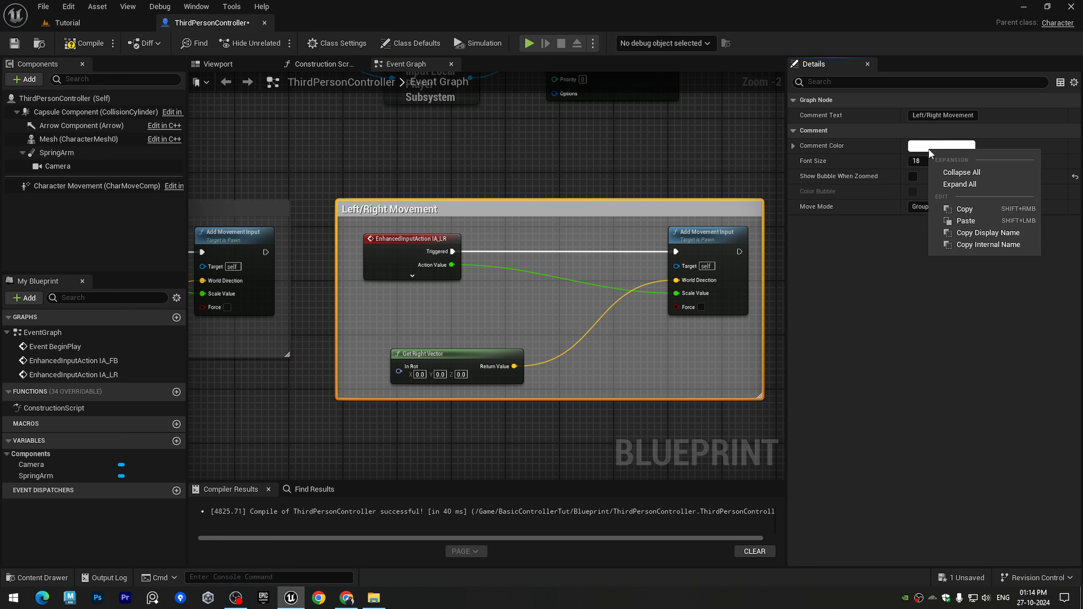
click(965, 221)
right_click(502, 161)
click(445, 163)
Step: Move the Get Right Vector node up closer to the IA_LR event and shorten the Left/Right Movement comment box to fit
right_drag(421, 165, 490, 154)
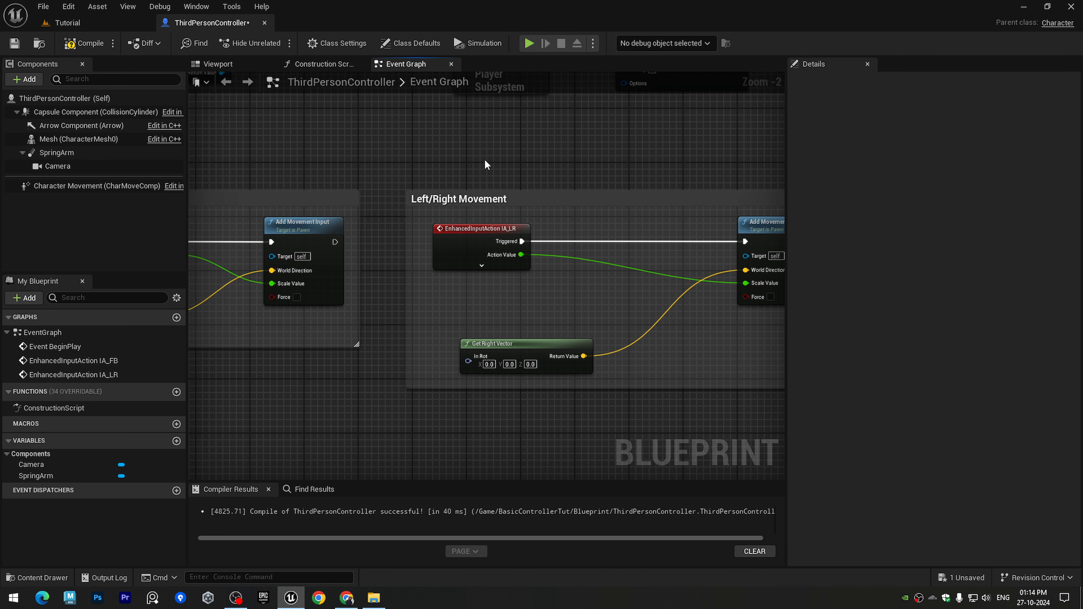
drag(505, 202, 502, 205)
click(596, 304)
drag(529, 344, 523, 316)
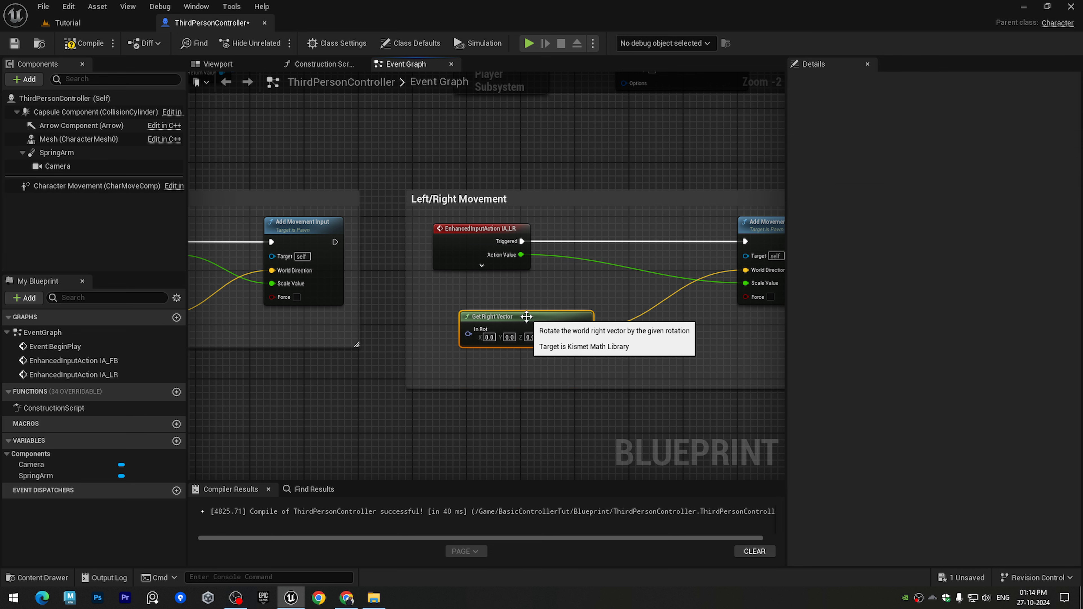
drag(573, 391, 572, 359)
scroll(385, 277, down, 3)
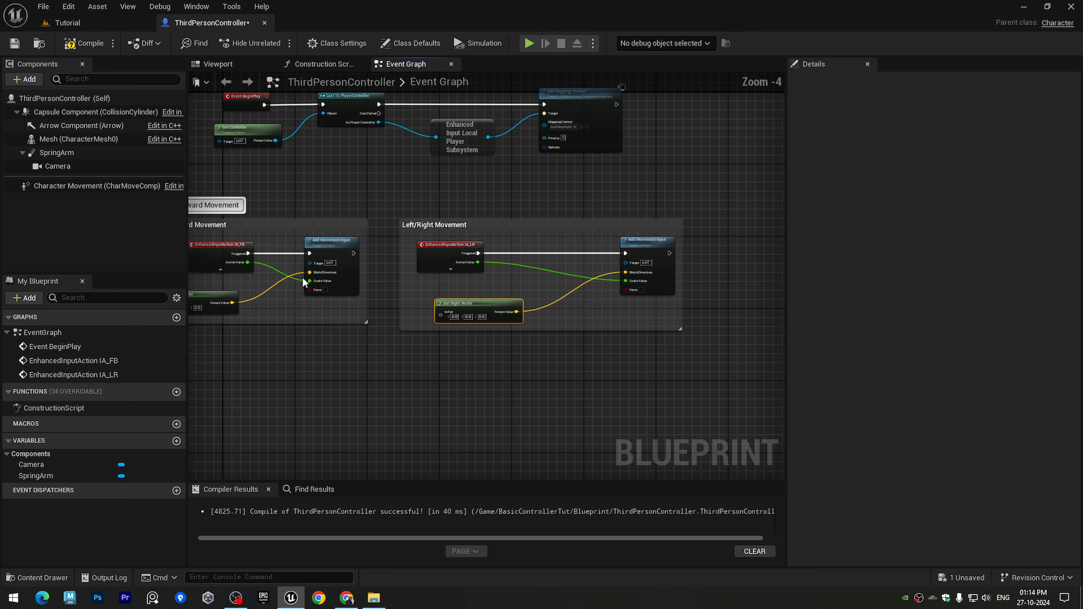
scroll(437, 341, up, 3)
Step: Enable Show Bubble When Zoomed for the Left/Right Movement comment, then compile and save the blueprint
click(545, 205)
click(913, 177)
scroll(487, 209, down, 1)
right_drag(486, 209, 457, 197)
click(460, 202)
click(81, 46)
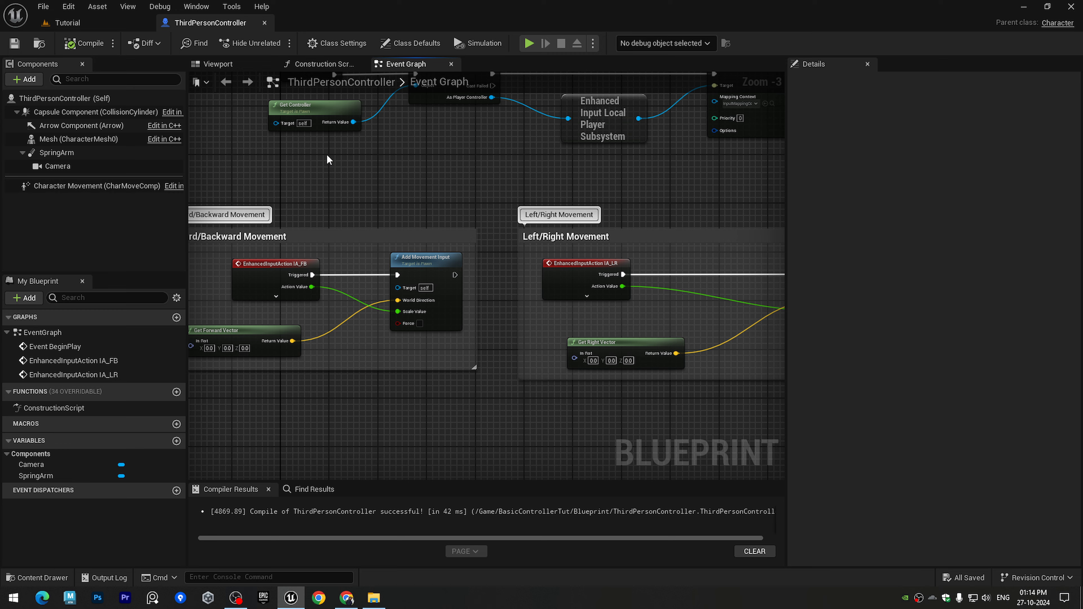
Step: Play the level to test the character's forward, backward, left and right movement, and end the session
scroll(328, 160, down, 1)
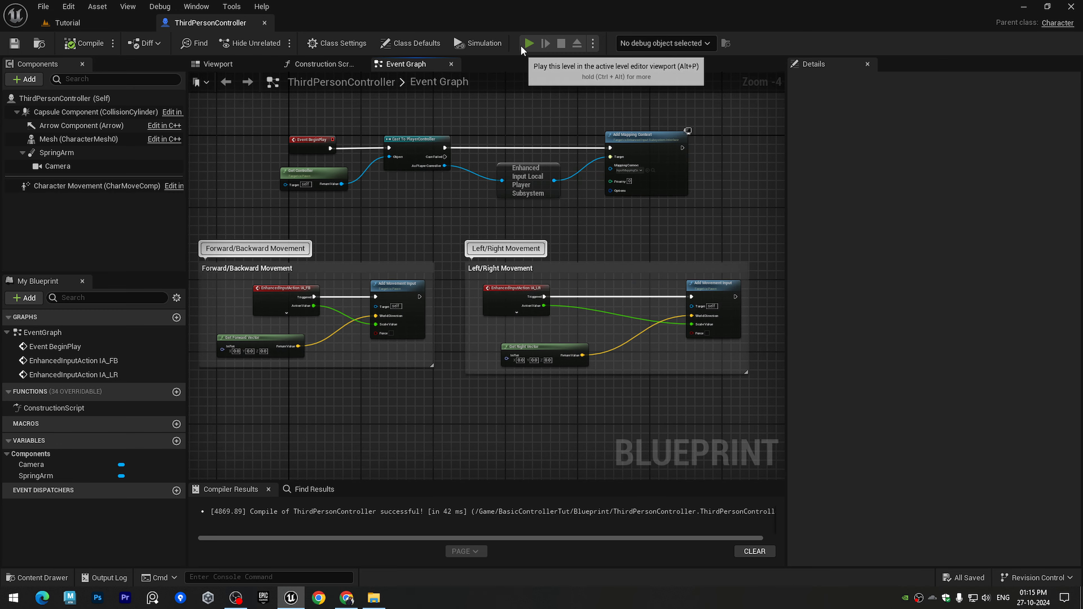
click(529, 43)
key(a)
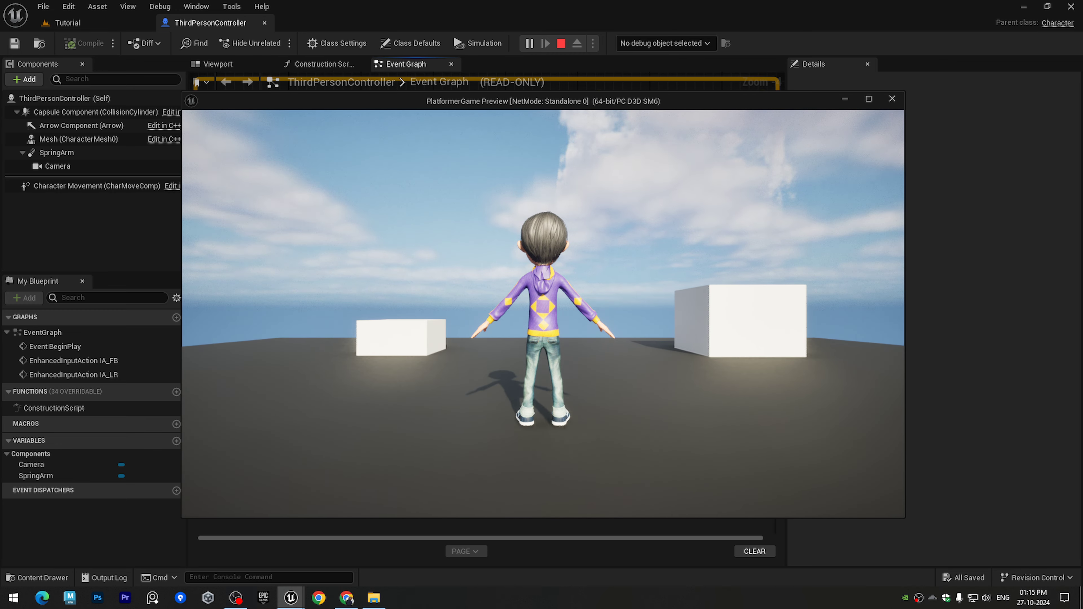
key(w)
key(s)
key(a)
key(d)
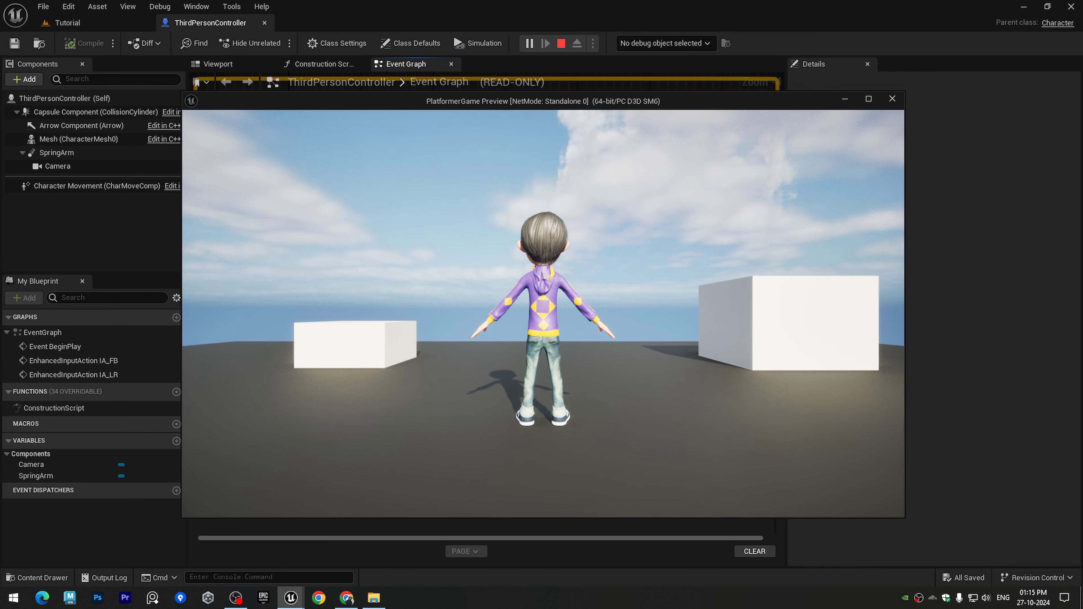
key(Escape)
scroll(423, 238, down, 1)
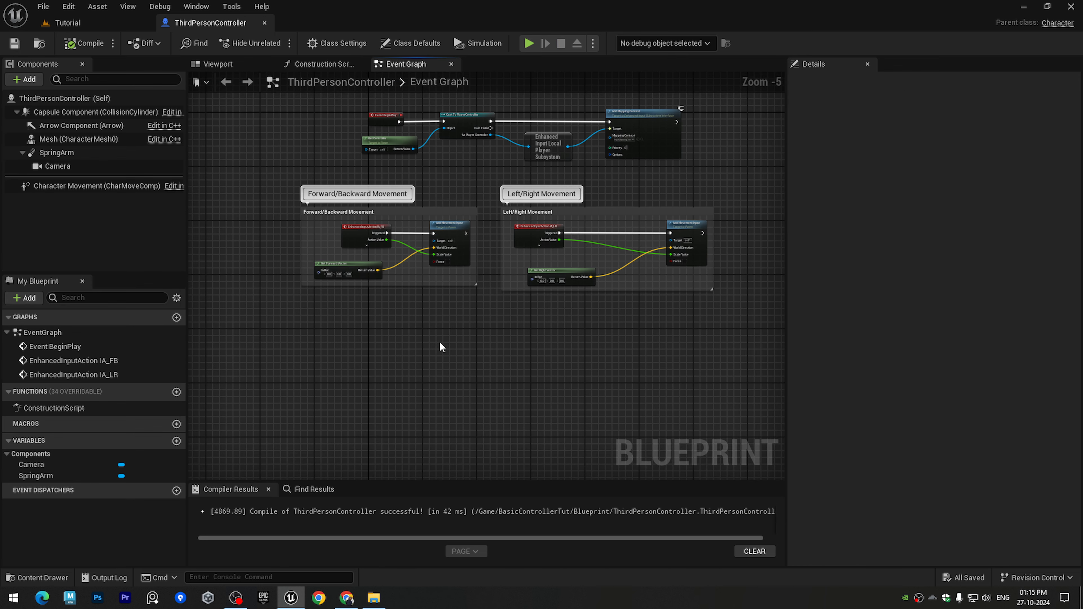
Step: Create an Input Action named IA_MouseLook in the BasicControllerTut Input folder
scroll(440, 342, up, 1)
key(ctrl+space)
right_click(553, 506)
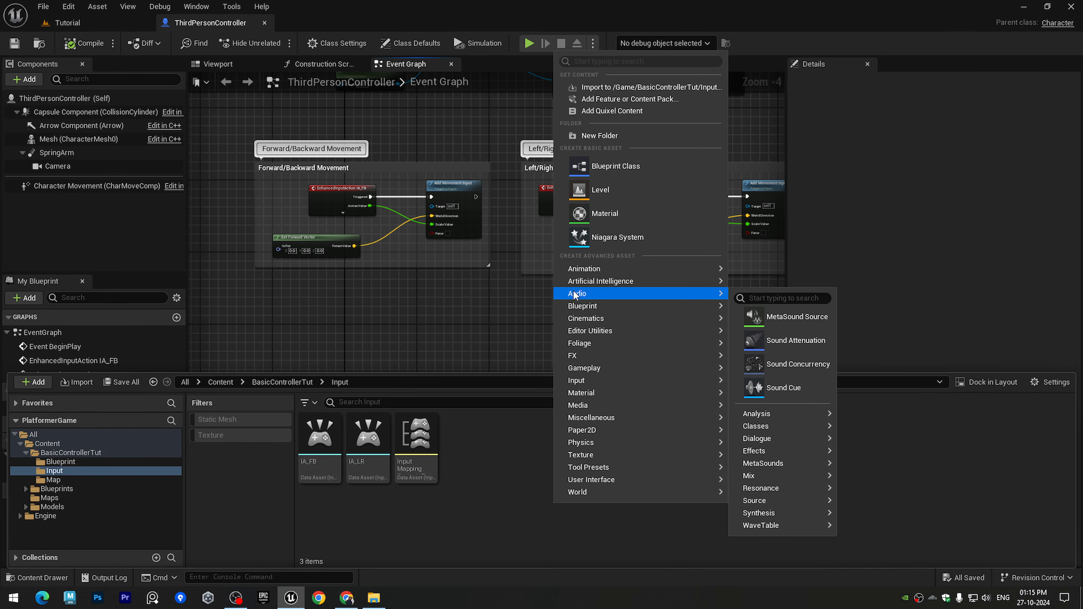
mouse_move(629, 389)
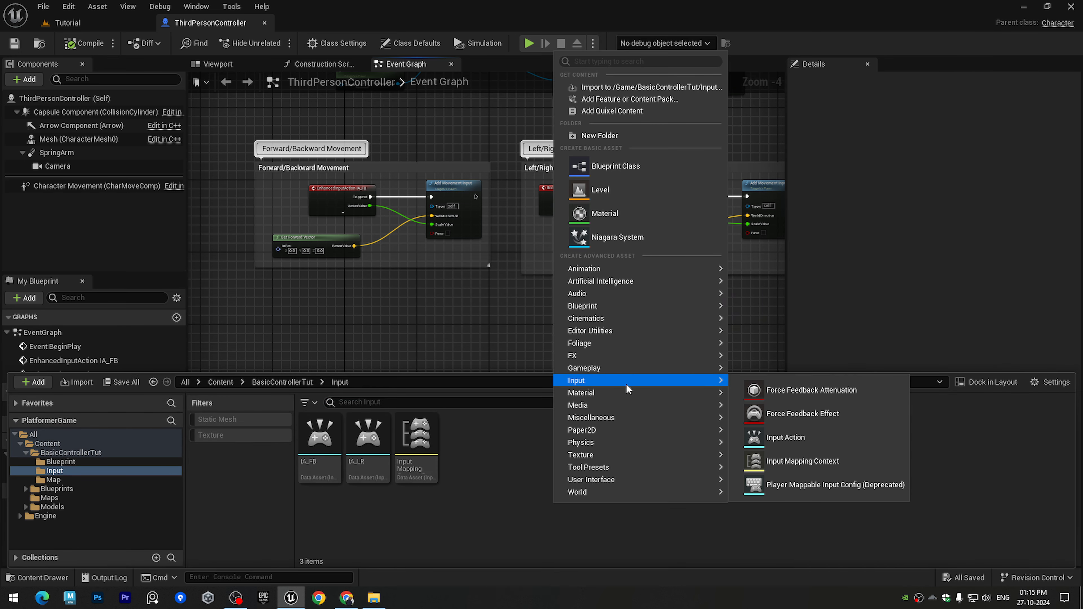
click(770, 443)
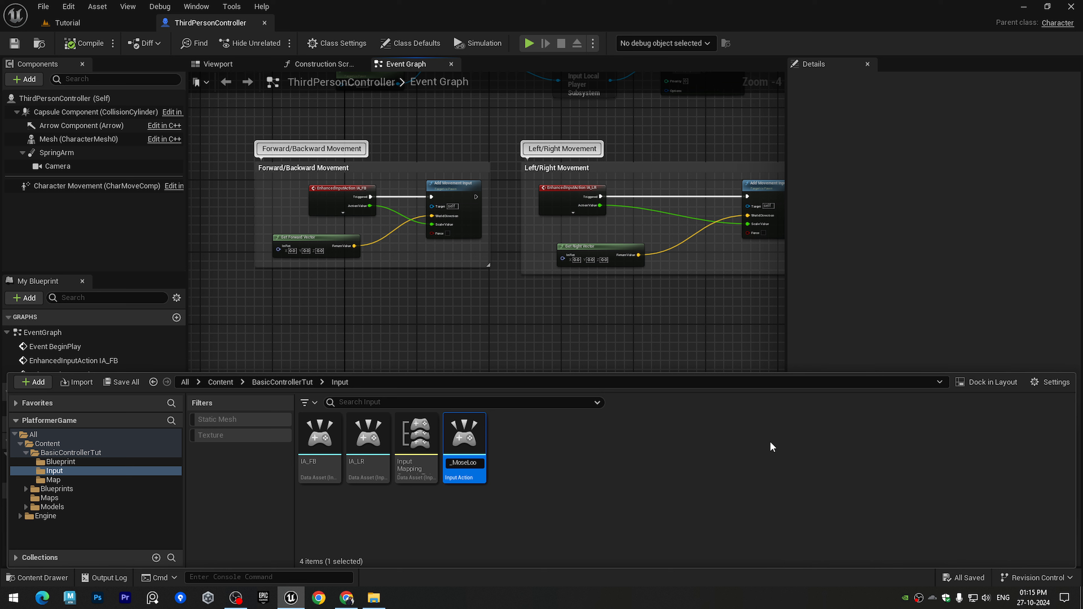
key(Return)
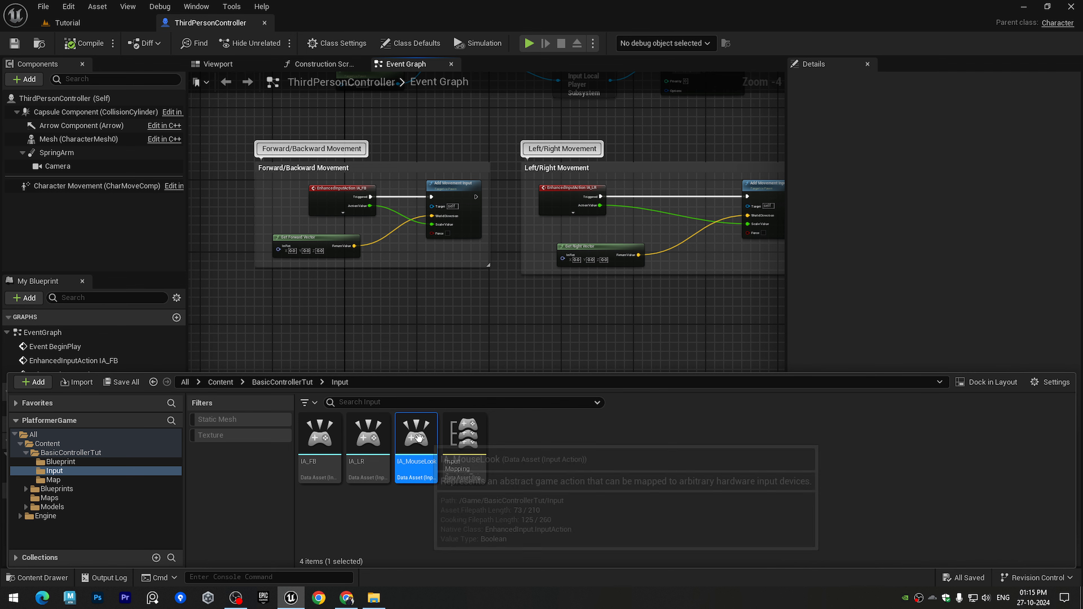
Step: Open IA_MouseLook and set its Value Type to Axis2D (Vector2D)
click(464, 438)
double_click(414, 445)
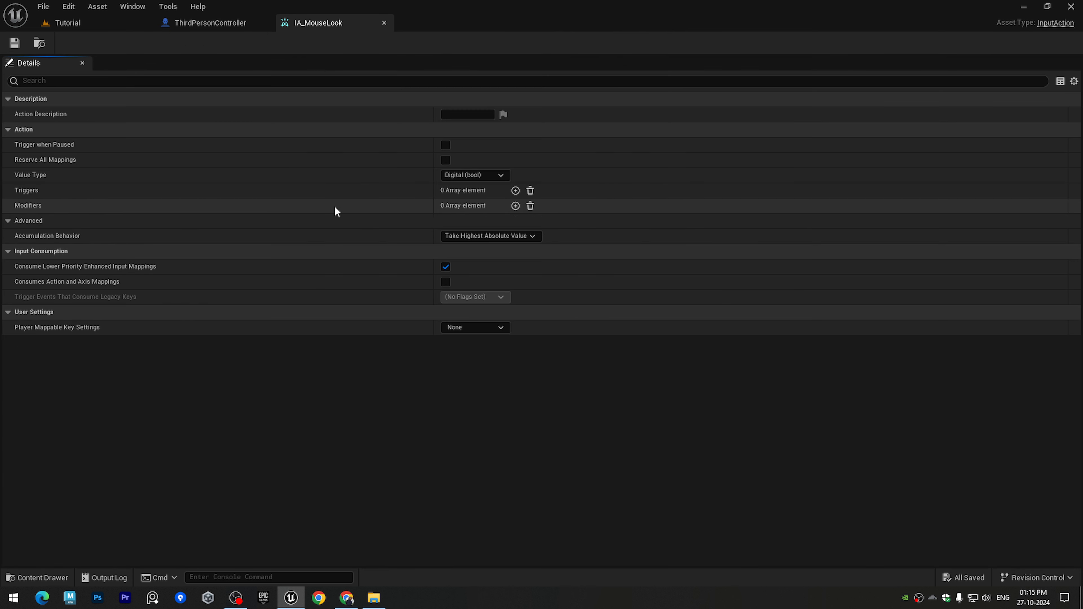
click(471, 175)
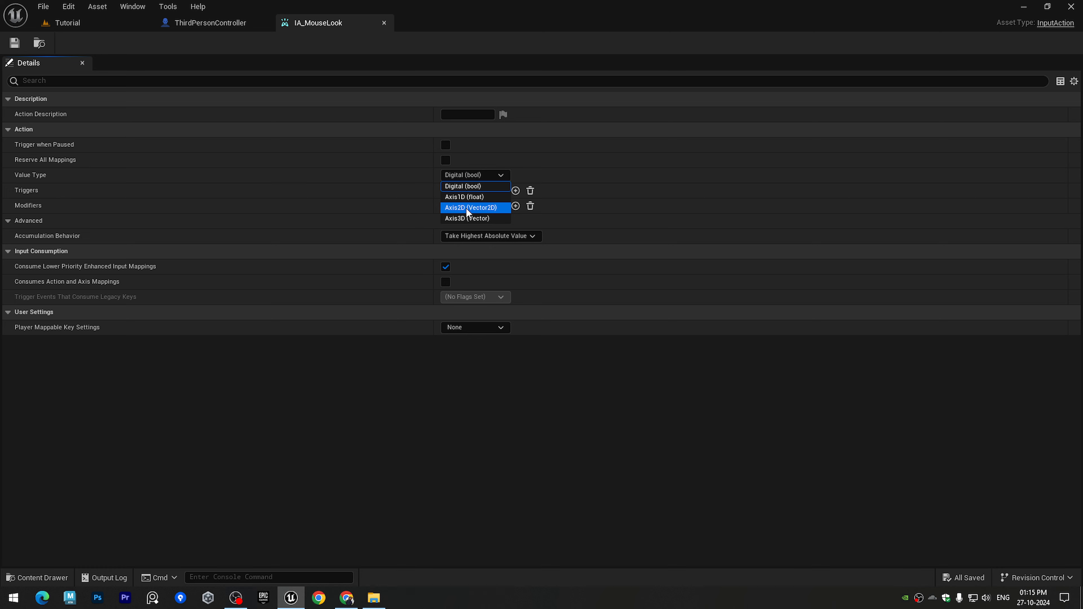
click(478, 211)
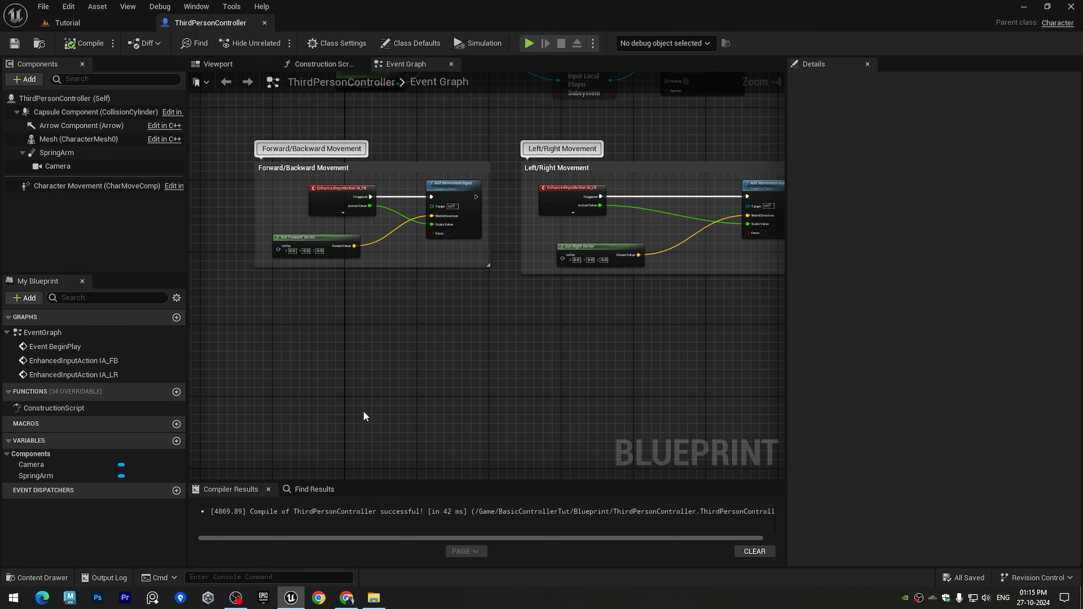
Step: Add the IA_MouseLook input event to ThirdPersonController's Event Graph, below the Forward/Backward Movement comment
key(ctrl+space)
drag(416, 437, 292, 334)
scroll(406, 338, up, 2)
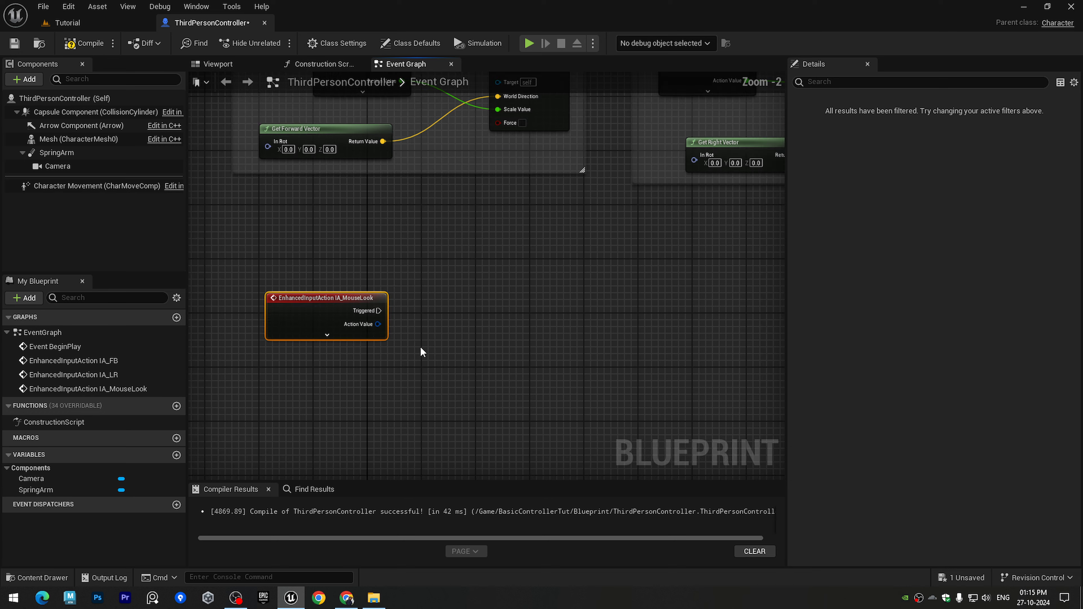
scroll(422, 353, up, 1)
Step: Add an Add Controller Yaw Input node from the IA_MouseLook event's Triggered output and straighten their connection
drag(363, 310, 540, 311)
text(addyaw)
key(Return)
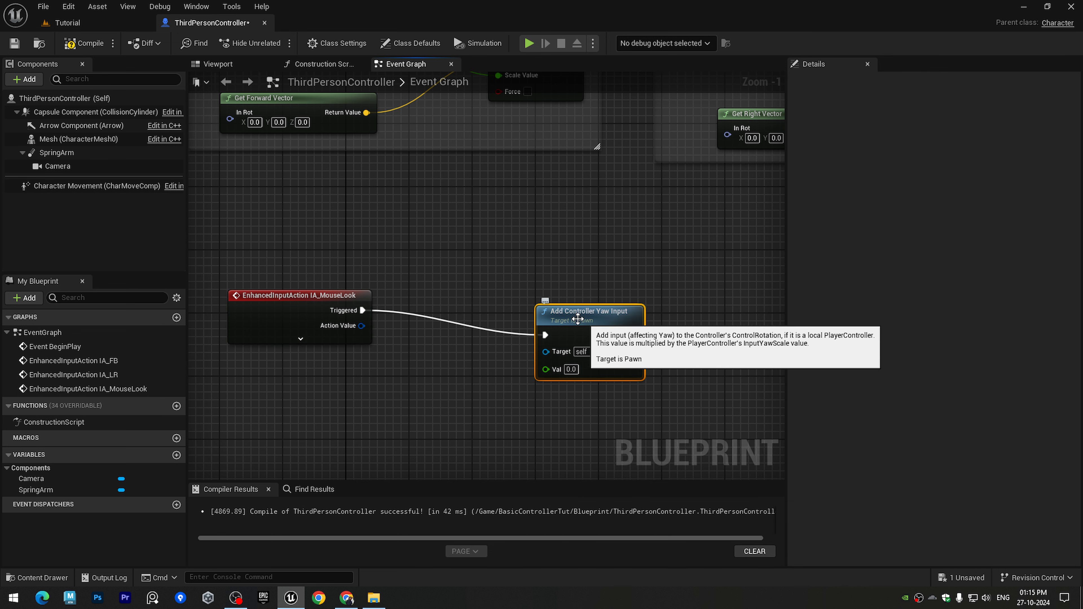
drag(318, 253, 585, 367)
key(q)
Step: Chain an Add Controller Pitch Input node after Add Controller Yaw Input and straighten the execution line
drag(635, 335, 767, 336)
text(addpi)
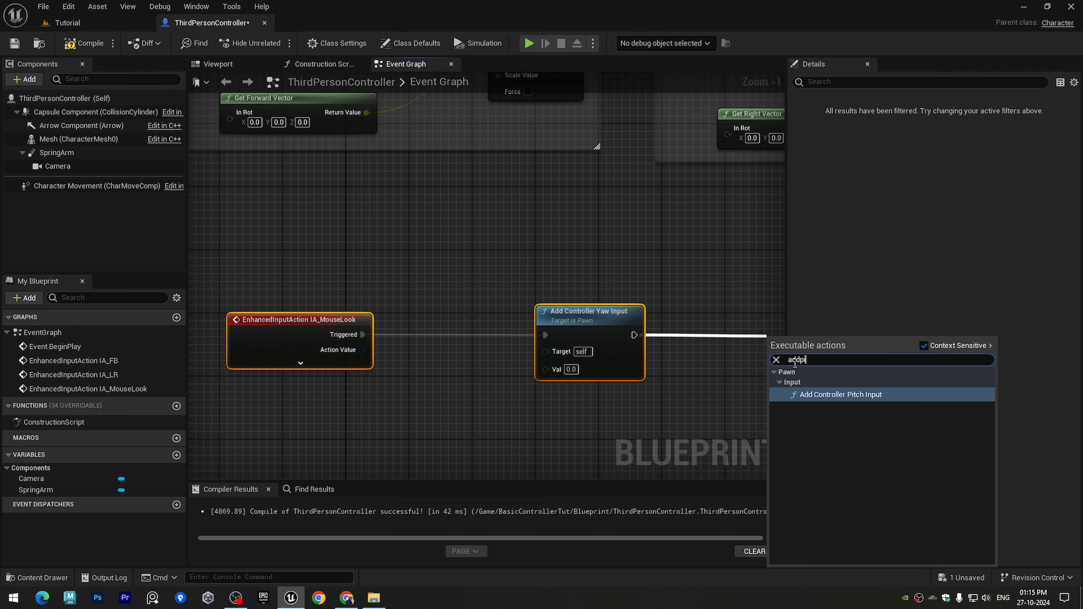
click(811, 392)
right_drag(635, 272, 488, 240)
scroll(494, 297, down, 1)
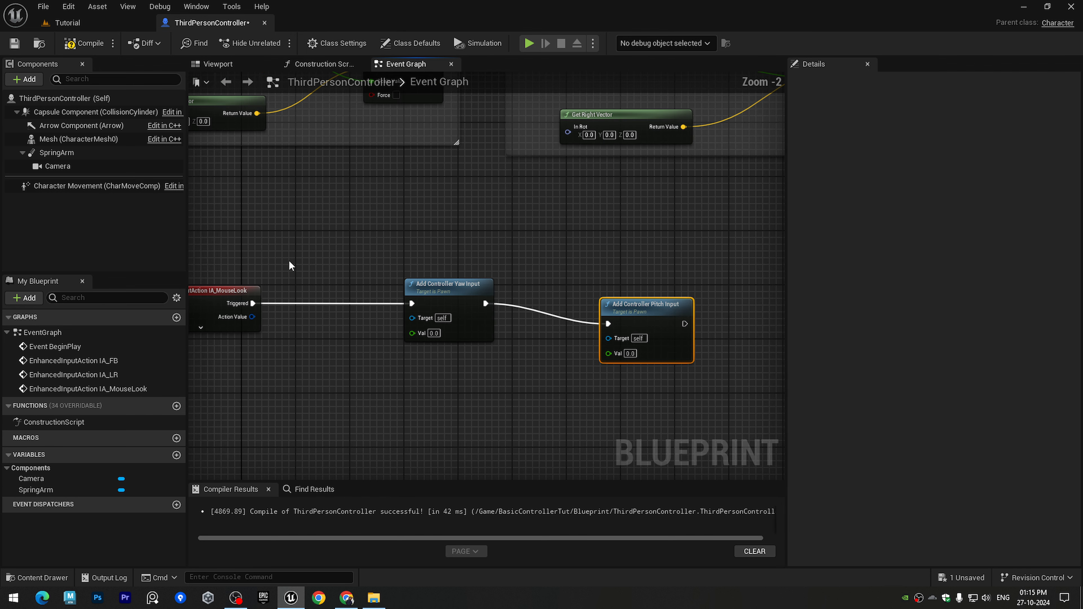
drag(601, 349, 601, 349)
key(q)
right_drag(392, 256, 515, 247)
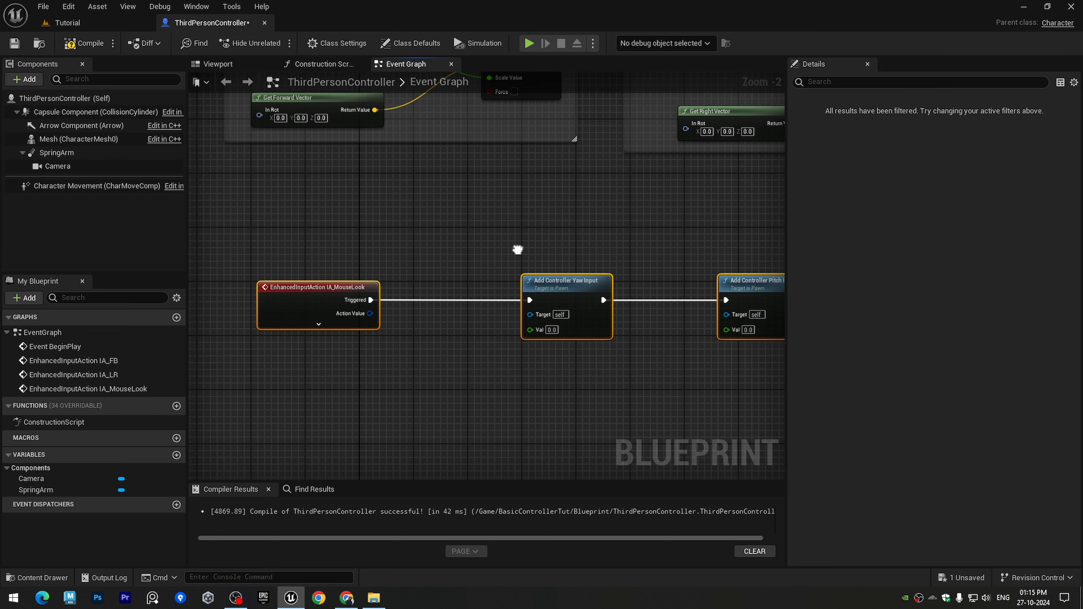
click(497, 385)
Step: Split IA_MouseLook's Action Value, wire X to the yaw node's Val and Y to the pitch node's Val, then compile and save
right_click(368, 318)
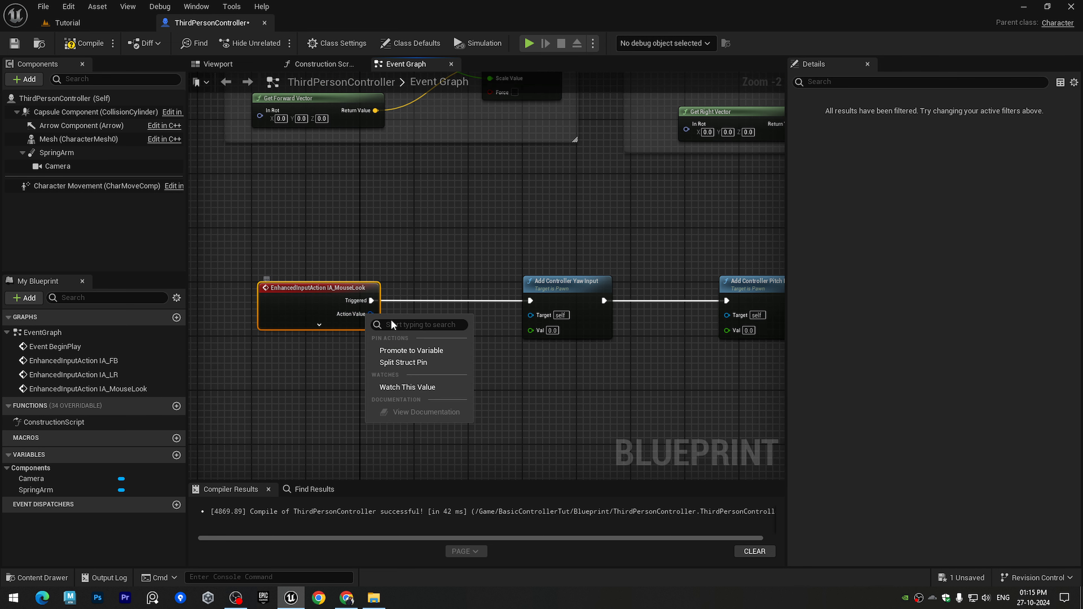
click(409, 364)
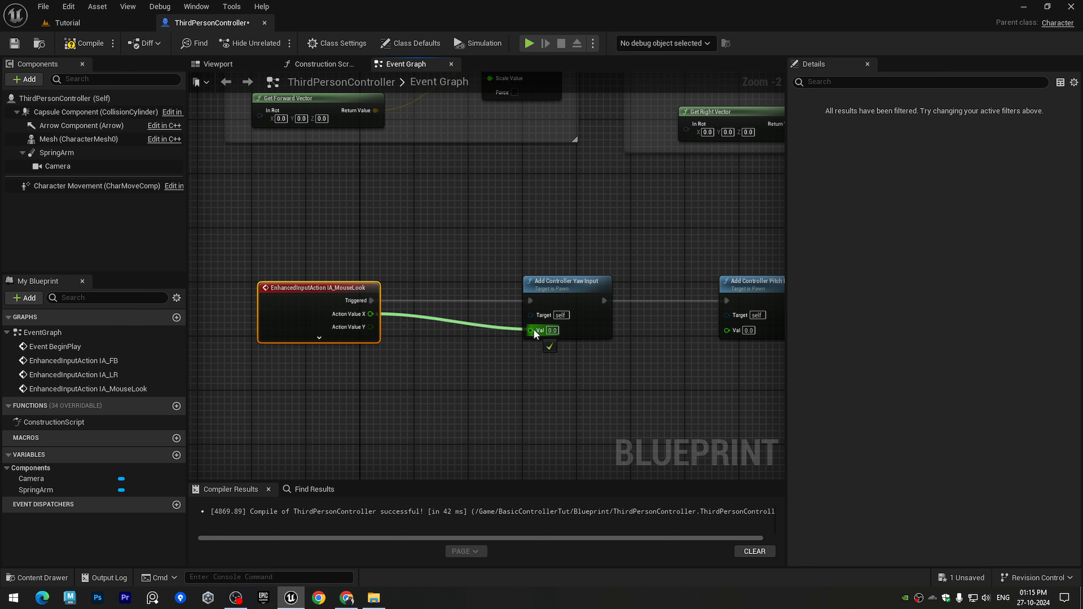
drag(386, 332, 735, 334)
drag(571, 286, 571, 259)
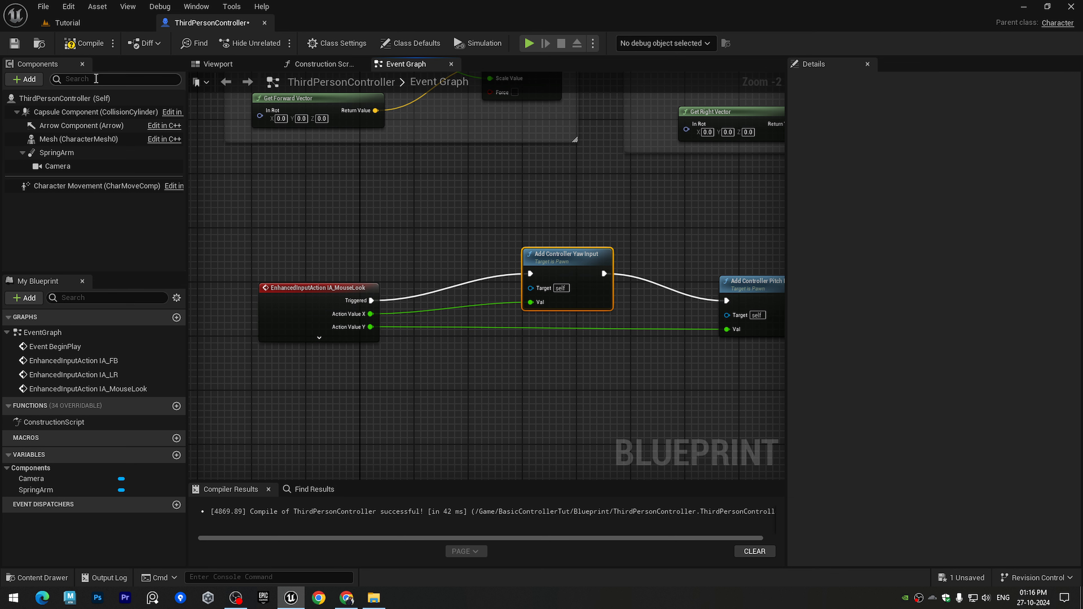
click(82, 50)
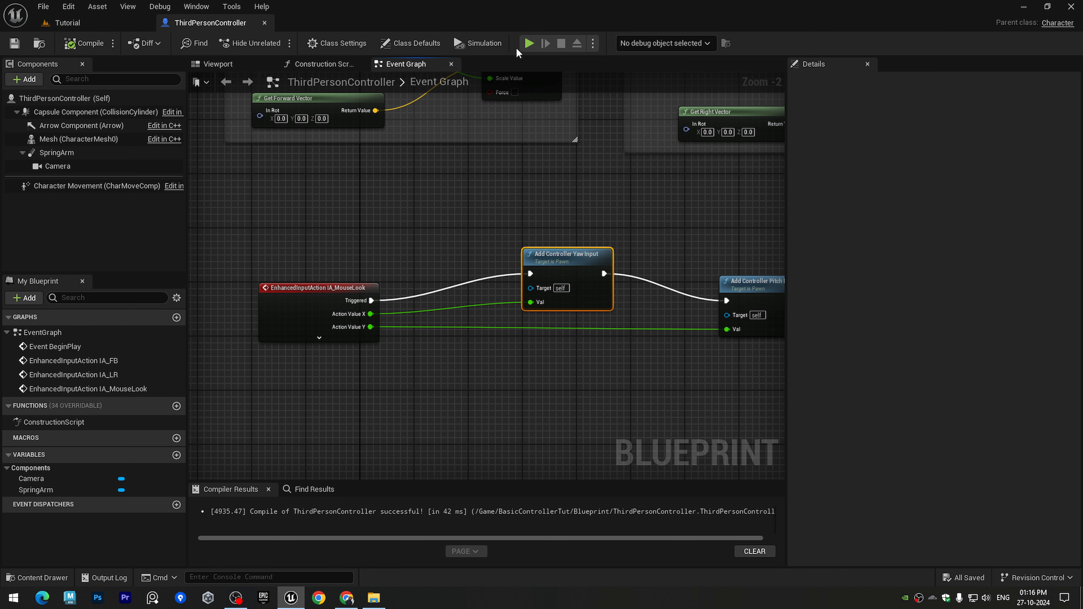
Step: Play the level to test the mouse look, and end the session
click(530, 43)
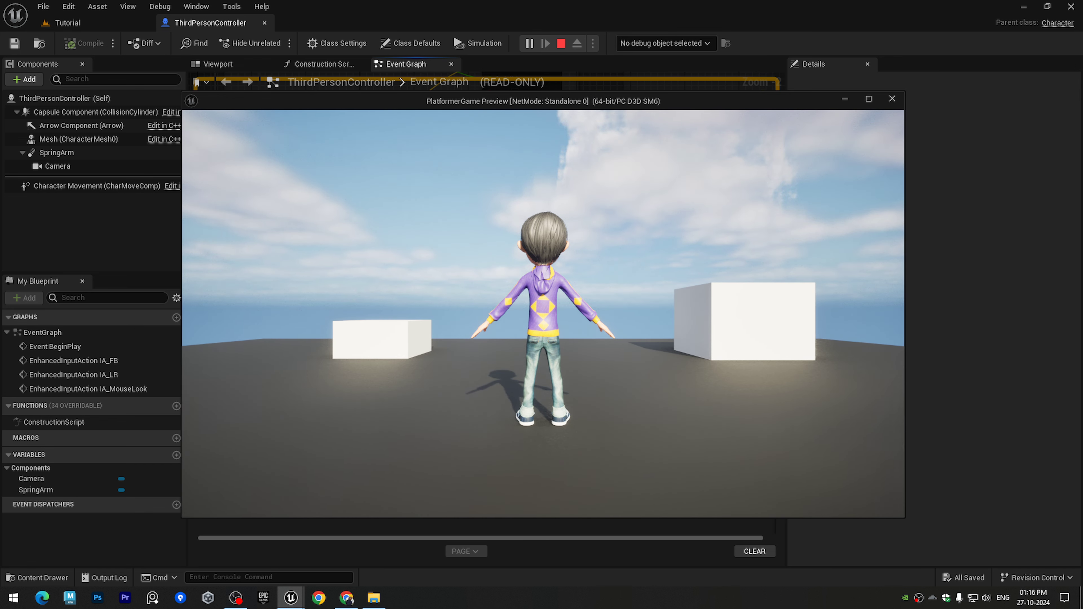
key(Escape)
scroll(411, 398, up, 2)
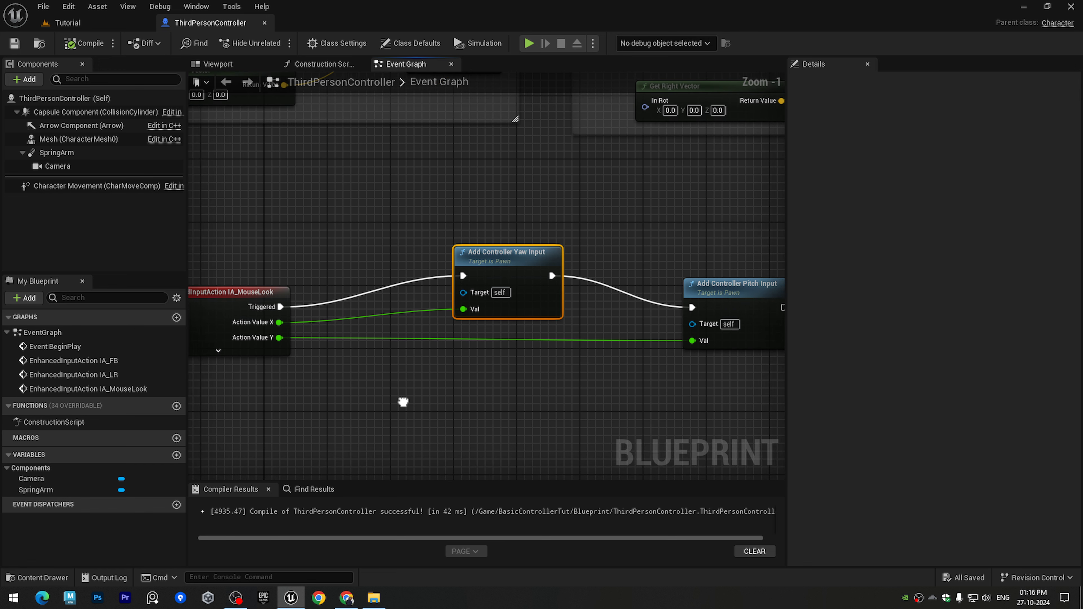
Step: Enable Orient Rotation to Movement and disable Use Controller Rotation Yaw in ThirdPersonController's class defaults
click(91, 100)
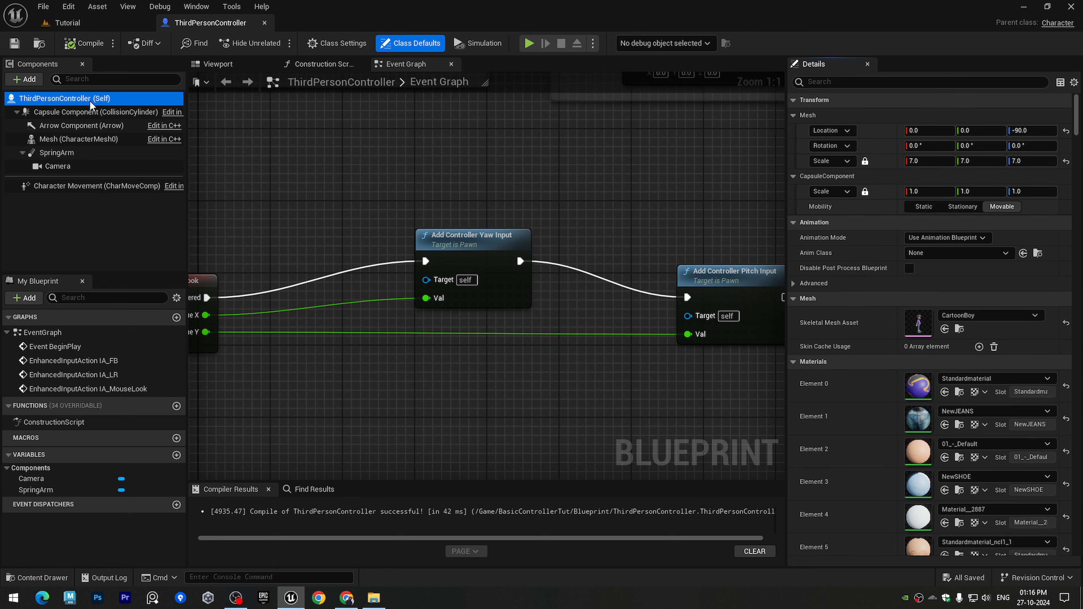
click(896, 85)
text(rota)
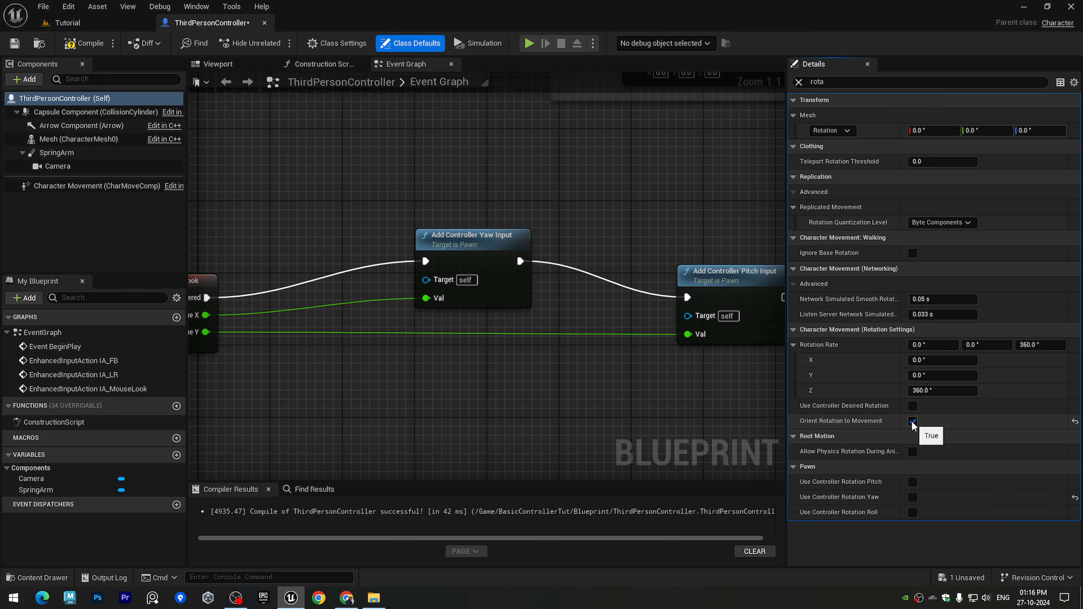
click(799, 81)
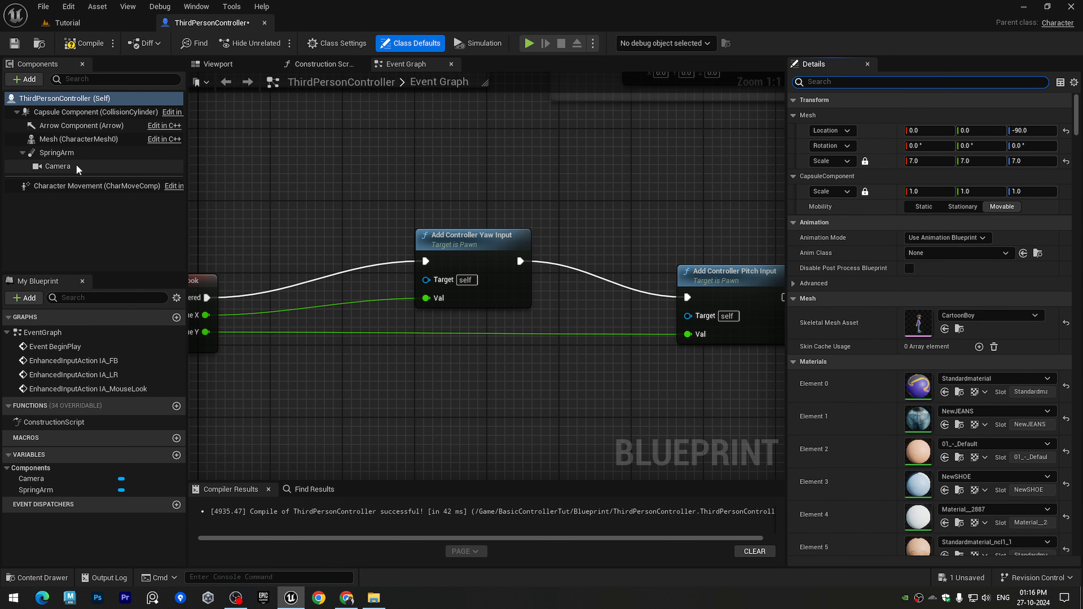
Step: Enable Use Pawn Control Rotation on the SpringArm component, then compile and save the blueprint
click(57, 154)
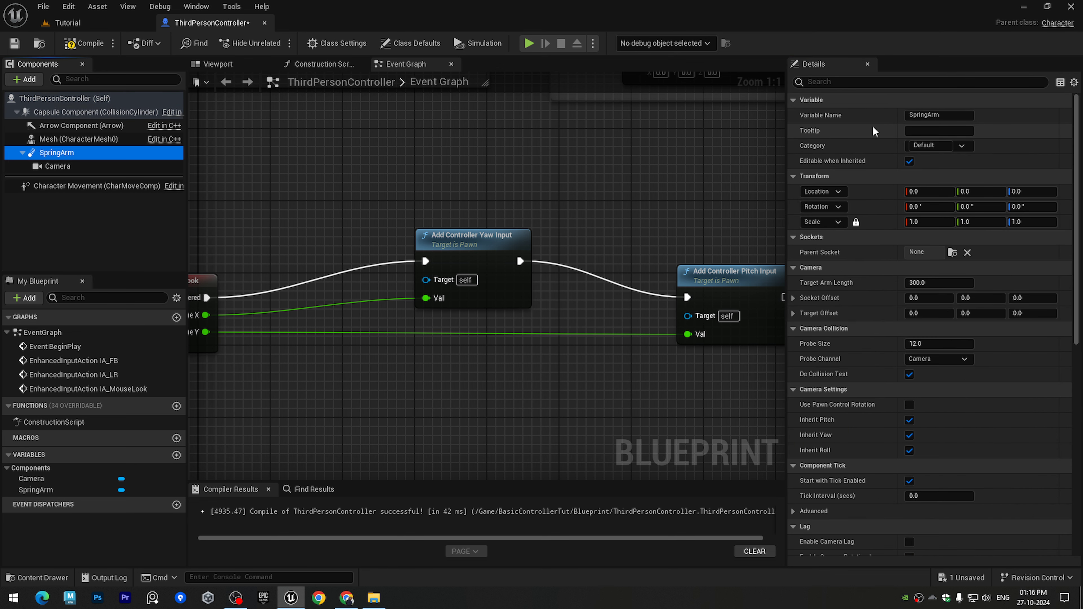
text(paw)
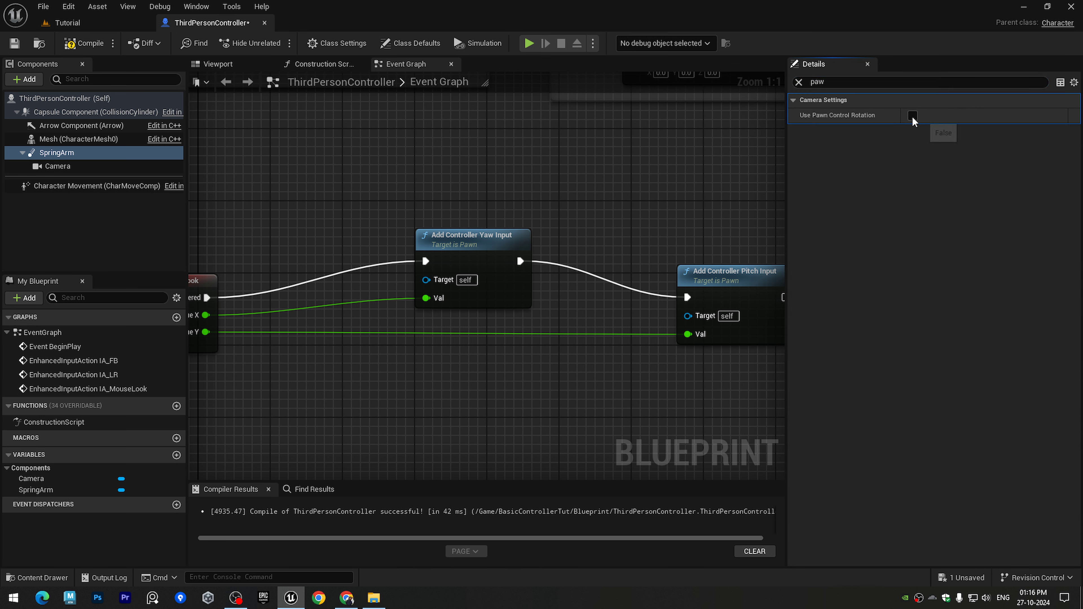
click(799, 82)
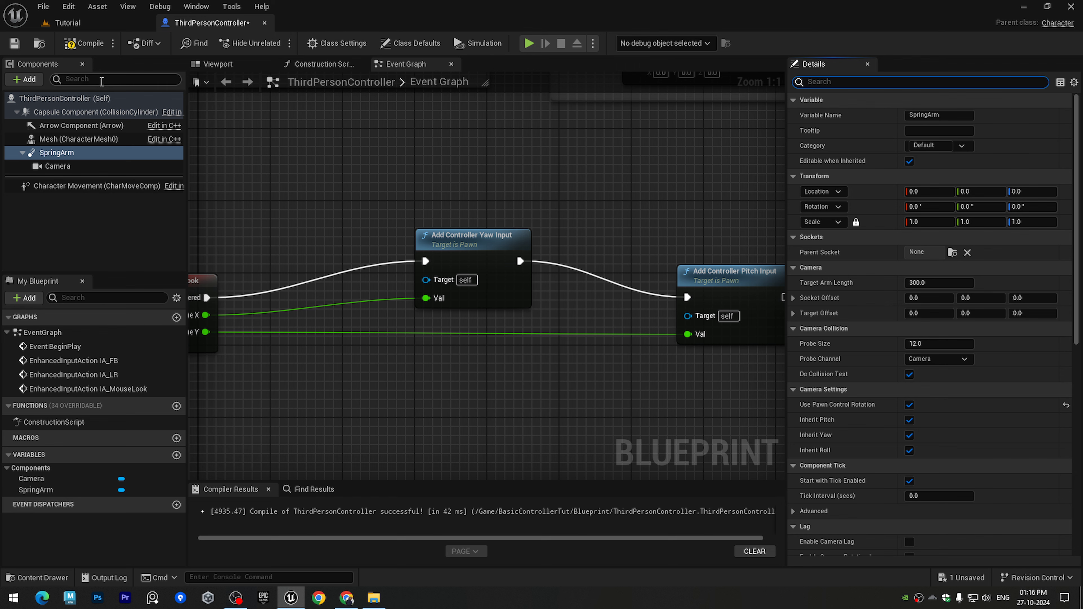
click(81, 43)
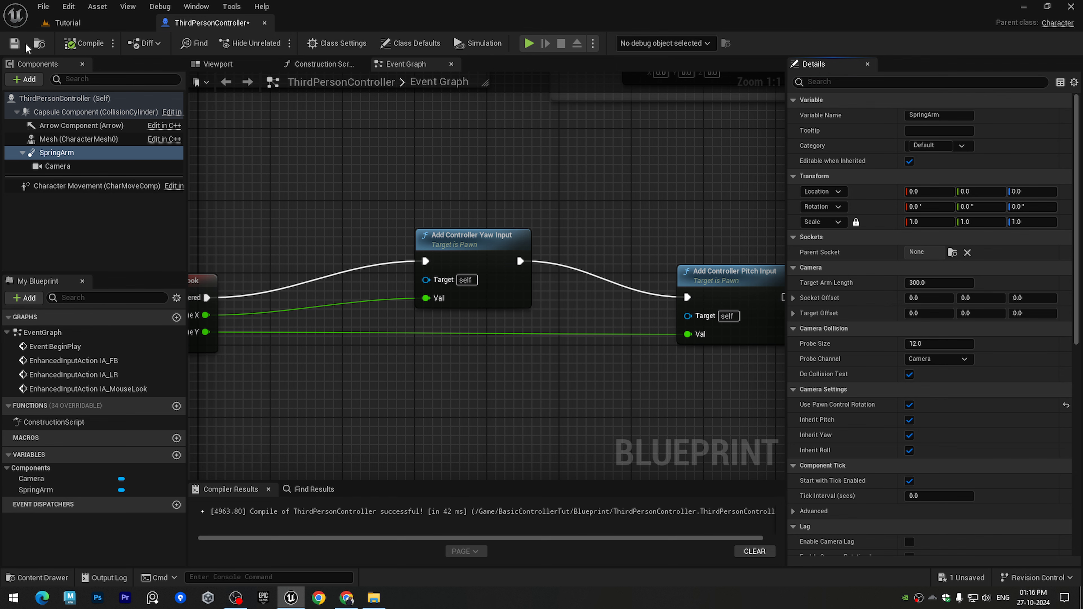
Step: Play the level to test movement in all directions with the new rotation settings, and end the session
click(526, 44)
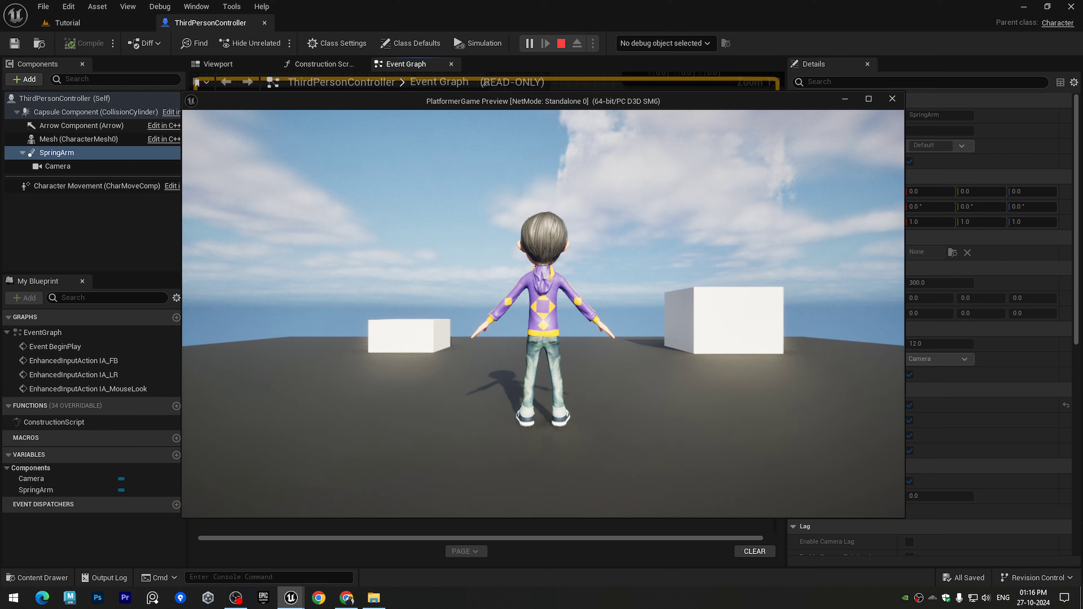
key(w)
key(d)
key(s)
key(a)
key(d)
key(d)
key(w)
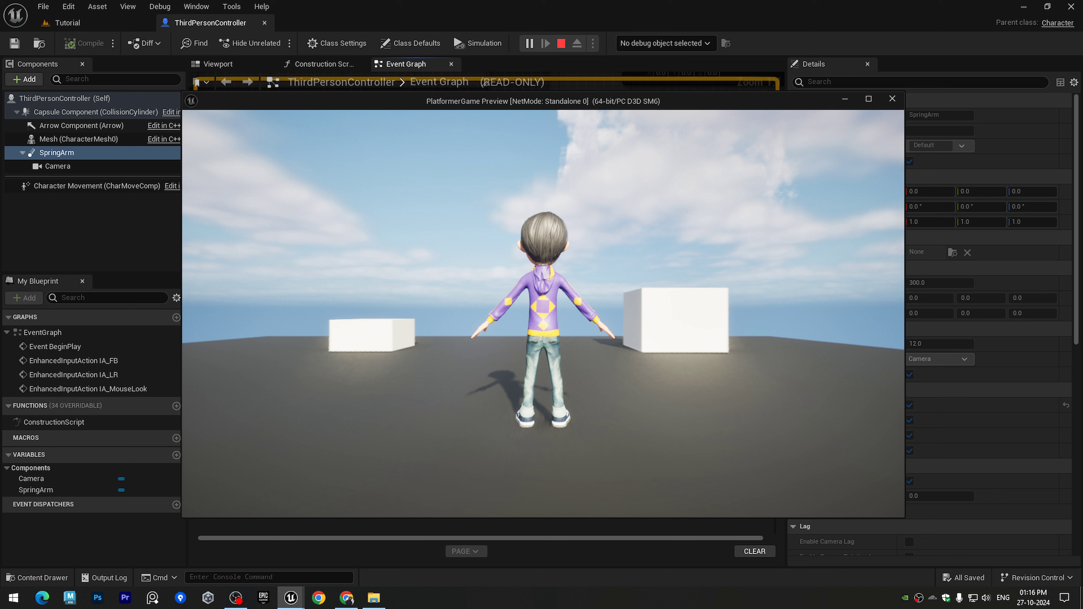
key(s)
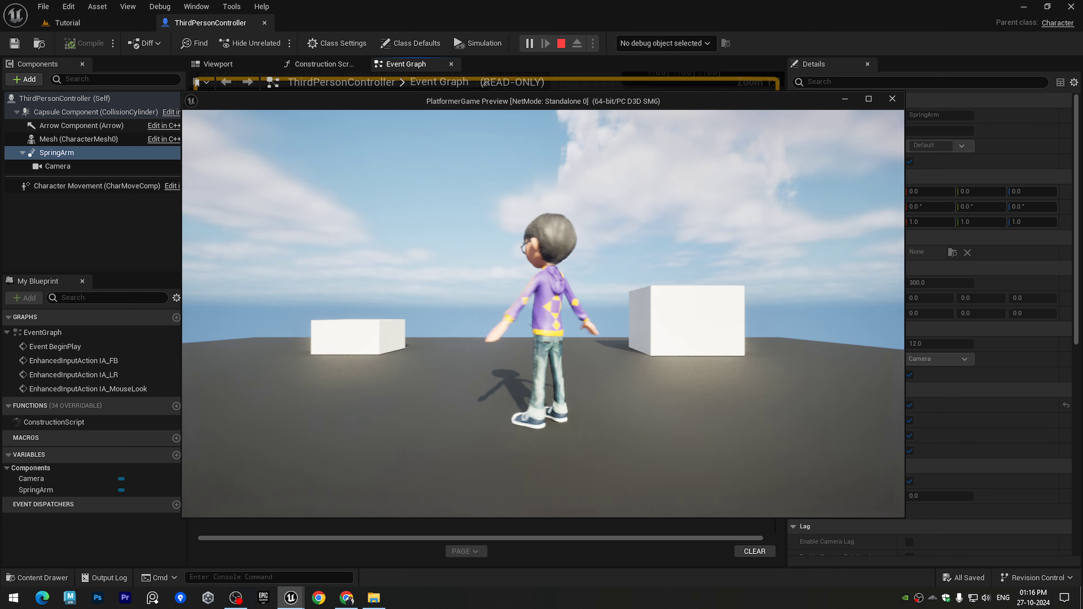
key(d)
key(w)
key(a)
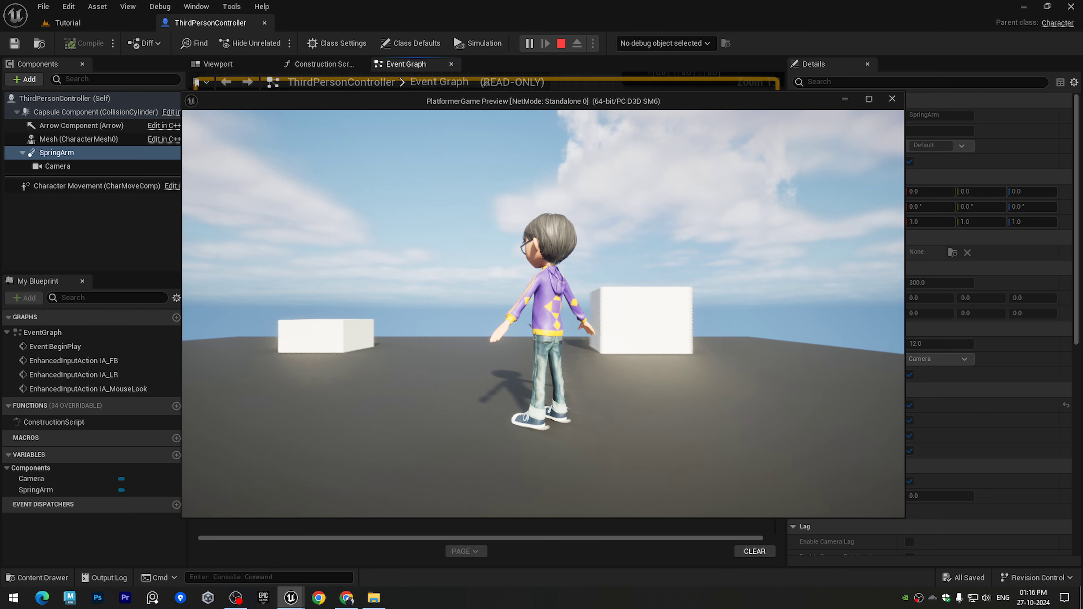
key(s)
key(d)
key(w)
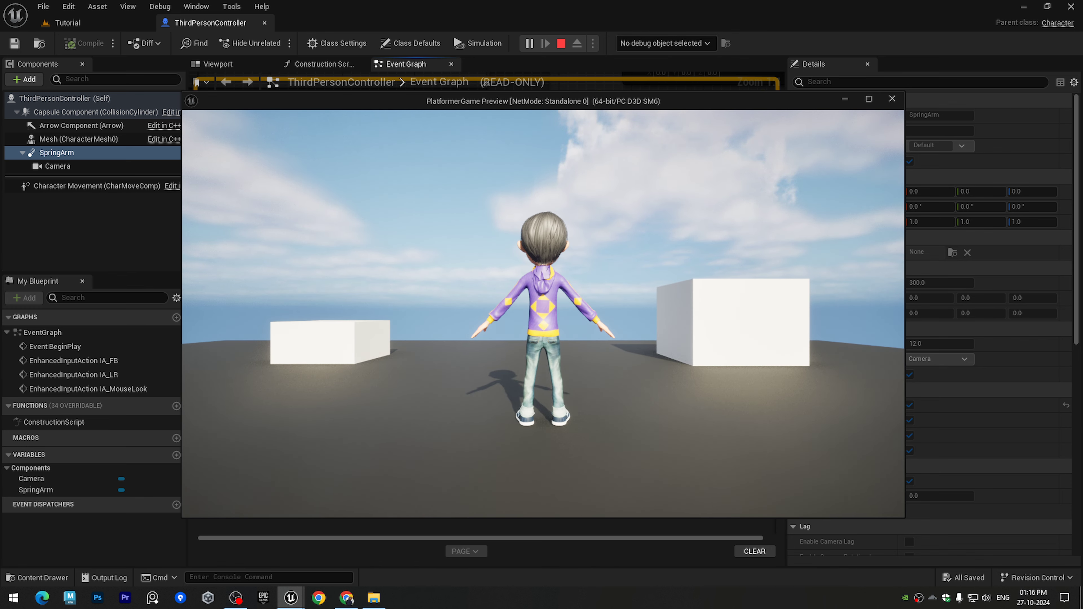
key(Escape)
scroll(452, 238, up, 1)
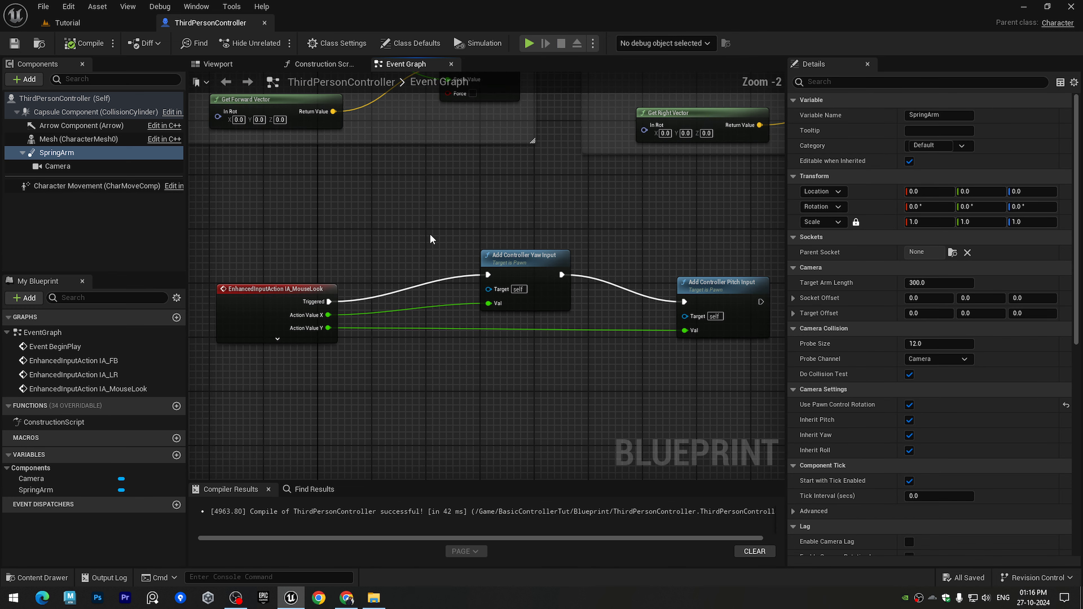
right_drag(467, 240, 517, 304)
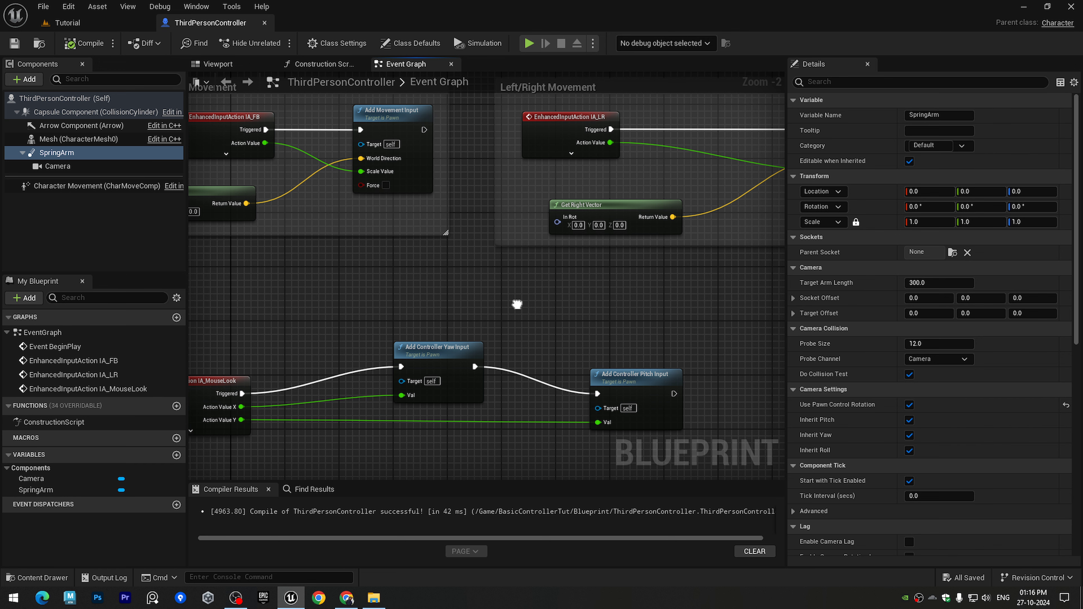
right_drag(517, 304, 377, 292)
right_drag(610, 289, 457, 291)
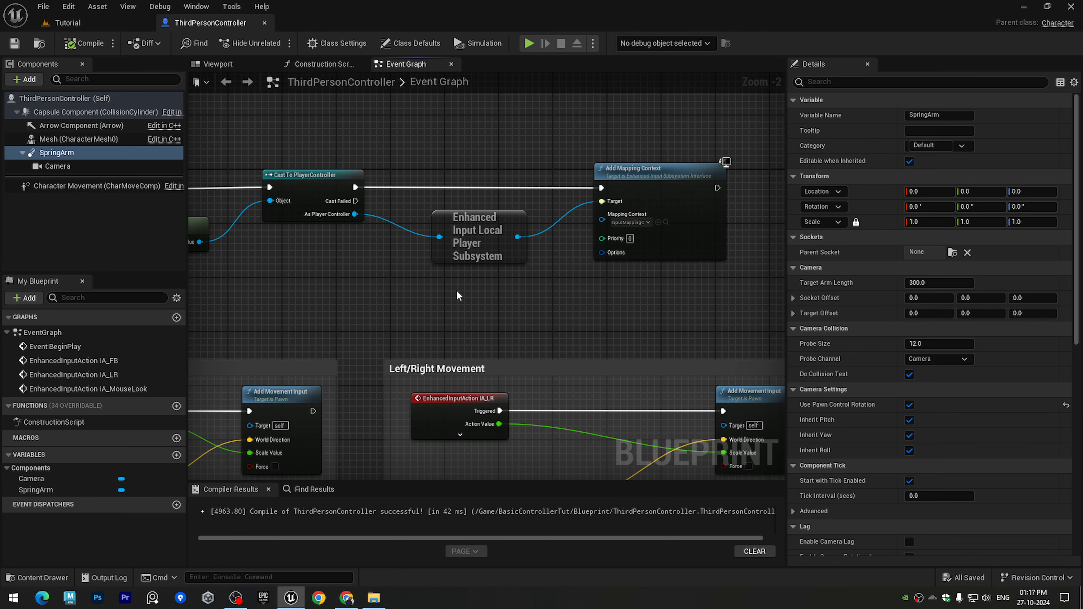
scroll(640, 224, up, 2)
scroll(461, 298, down, 4)
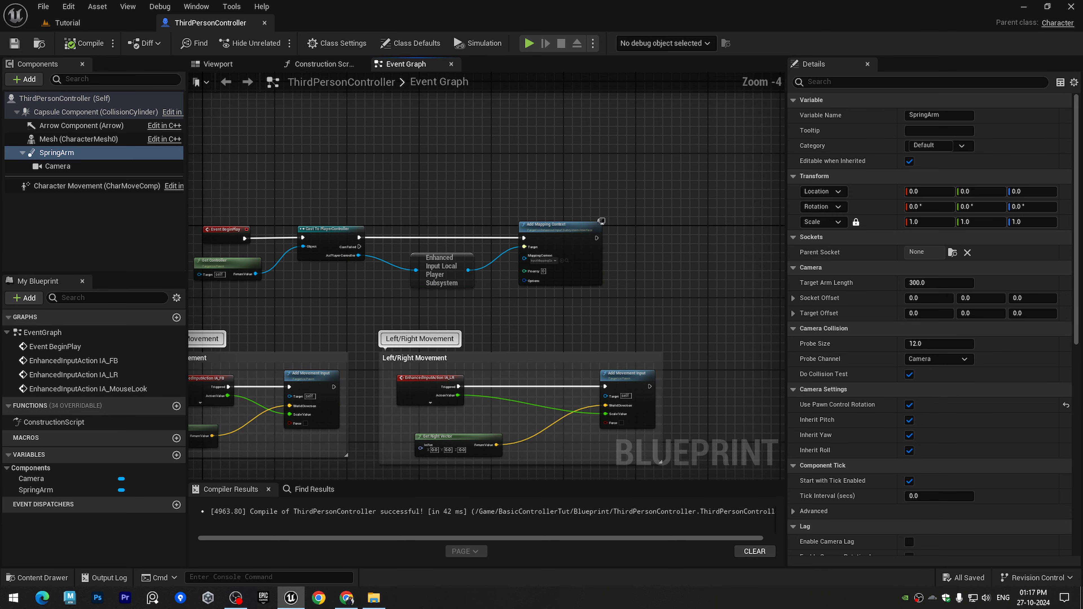
right_drag(372, 321, 491, 203)
right_drag(434, 406, 442, 298)
Step: Open the InputMappingContext_Tut asset and add a mapping for the IA_MouseLook input action
key(ctrl+space)
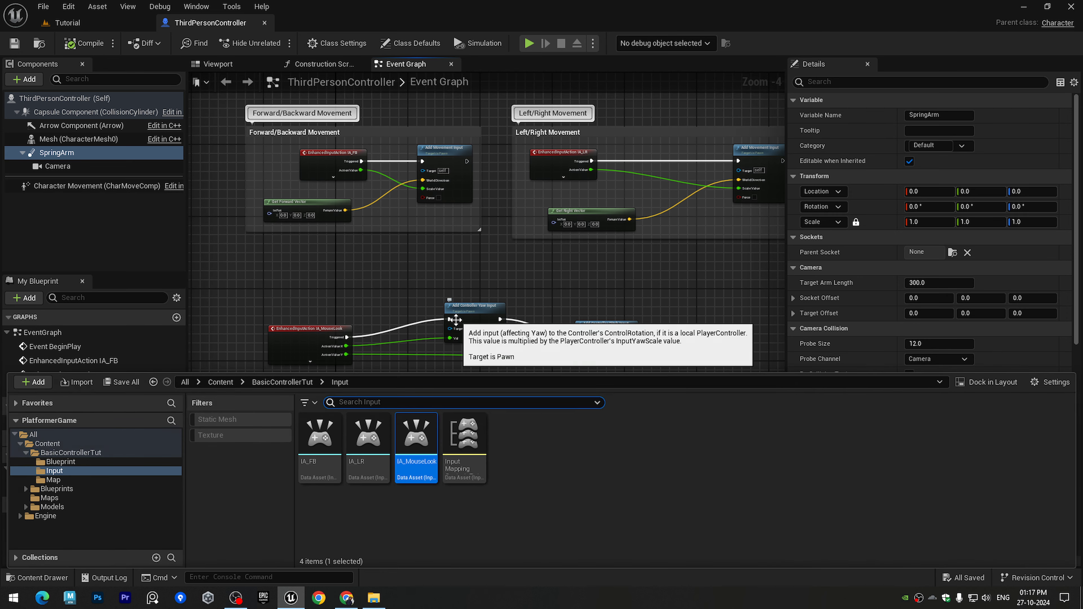
double_click(469, 442)
click(17, 175)
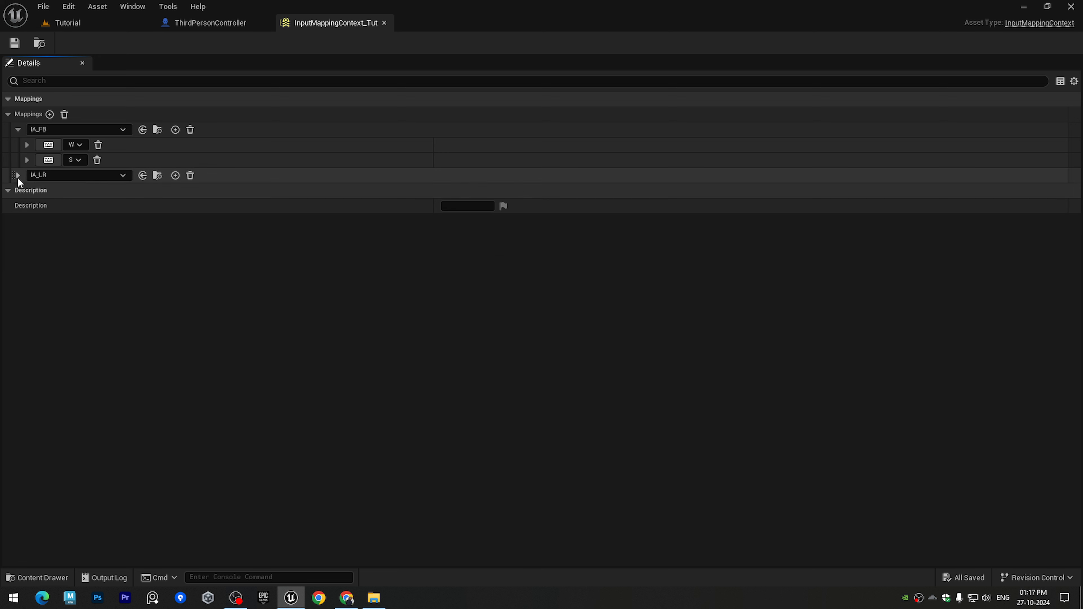
click(18, 129)
click(50, 114)
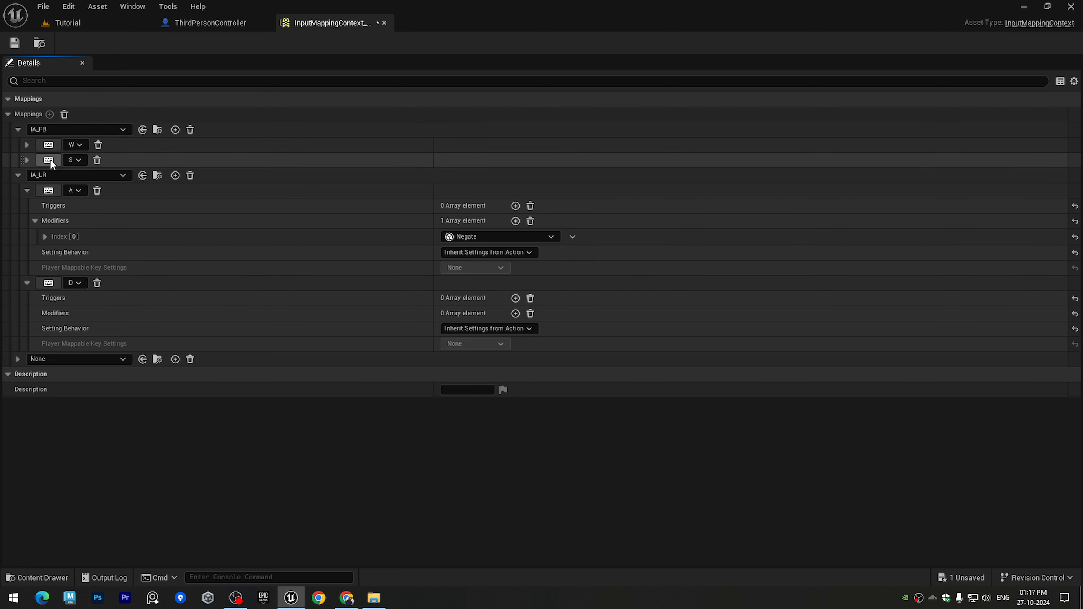
click(17, 129)
click(18, 144)
click(54, 159)
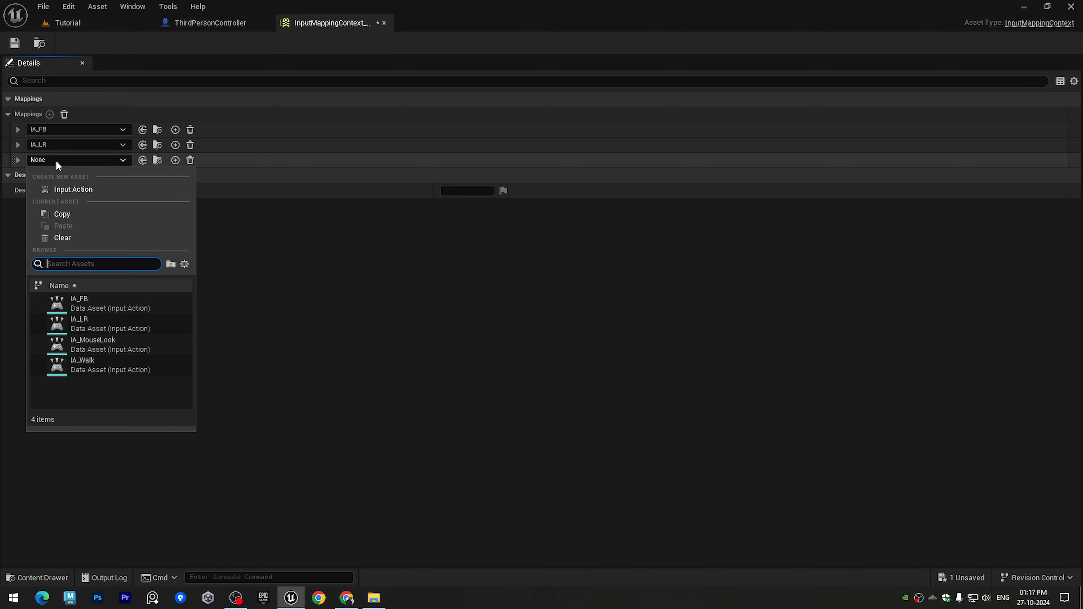
click(110, 344)
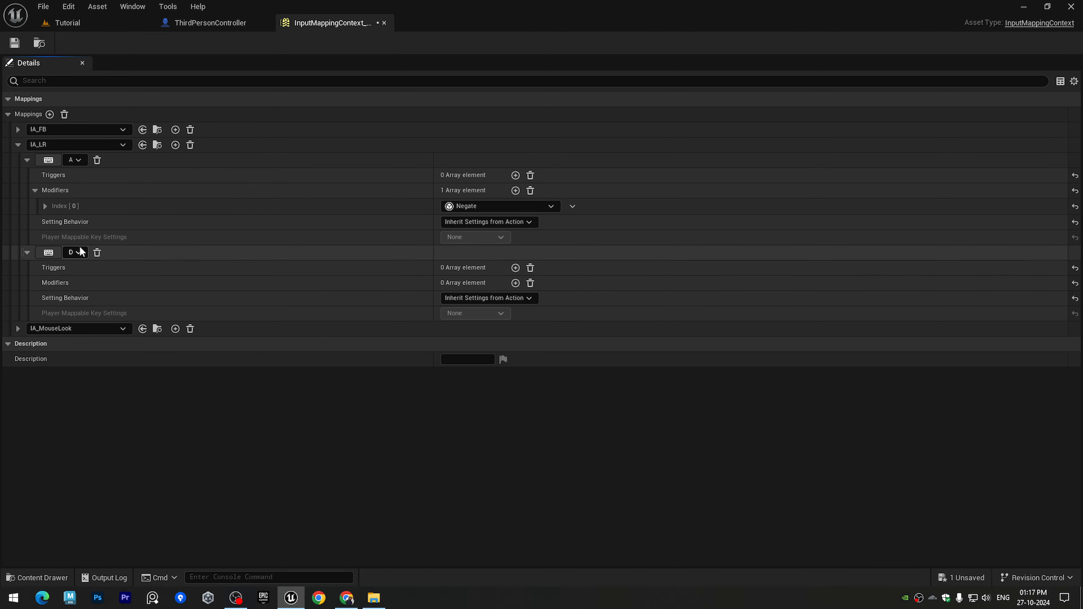
click(18, 145)
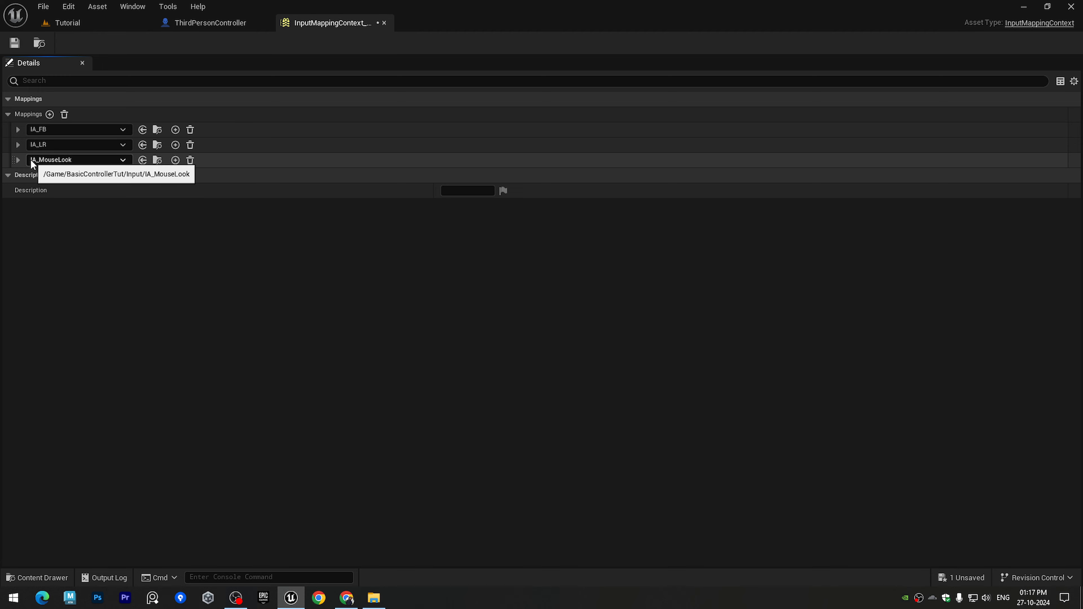
Step: Bind the IA_MouseLook mapping to Mouse XY 2D-Axis
click(18, 160)
click(28, 175)
click(77, 175)
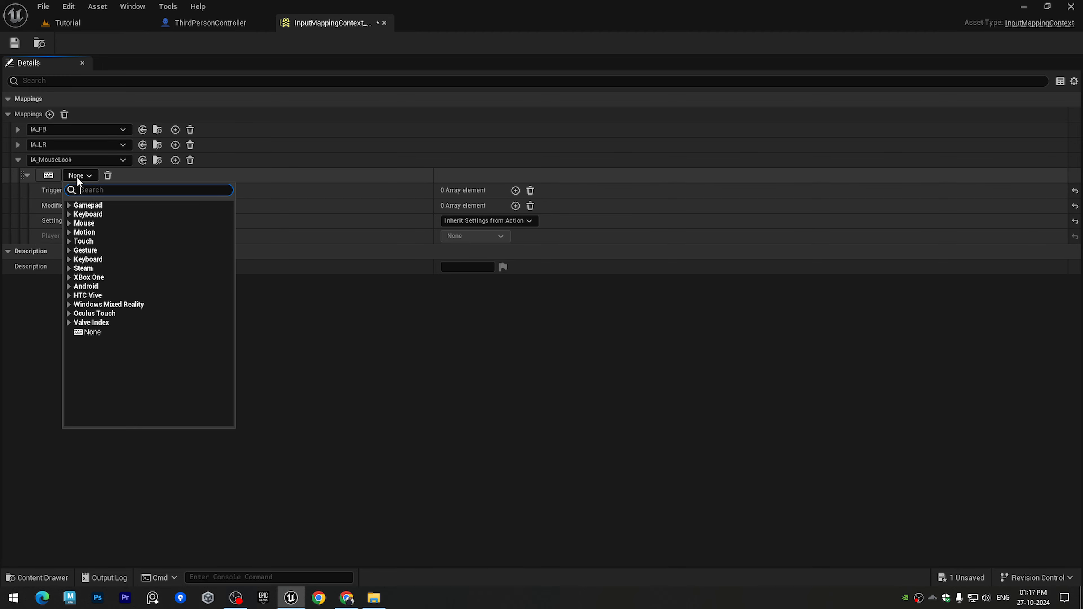
text(mouse)
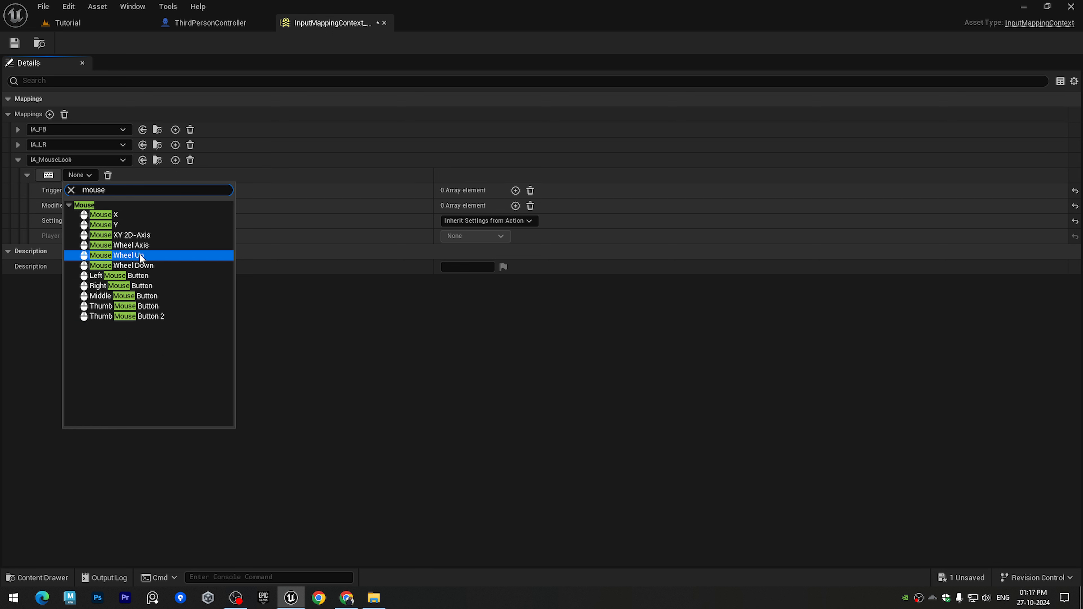
click(113, 235)
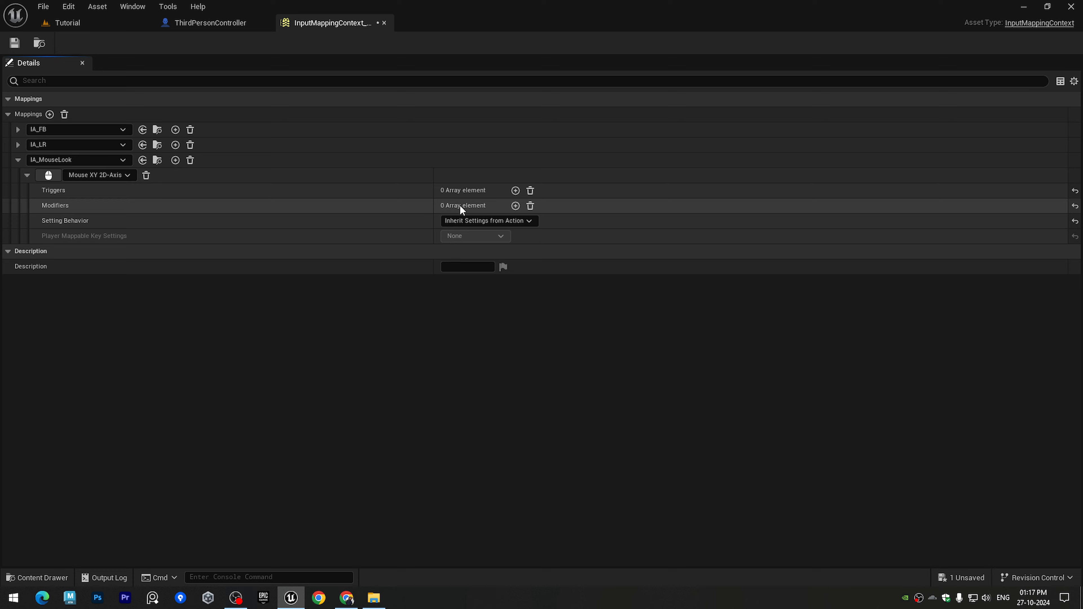
Step: Add a Negate modifier to the Mouse XY 2D-Axis binding with only Y enabled, and save and close the mapping context
click(515, 206)
click(450, 224)
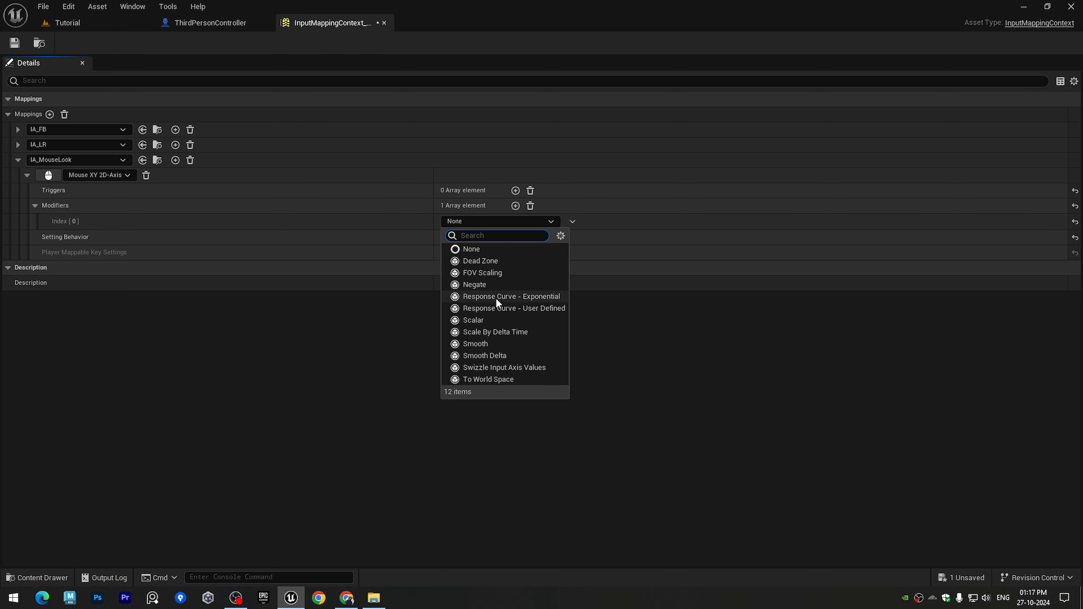
click(479, 287)
click(45, 252)
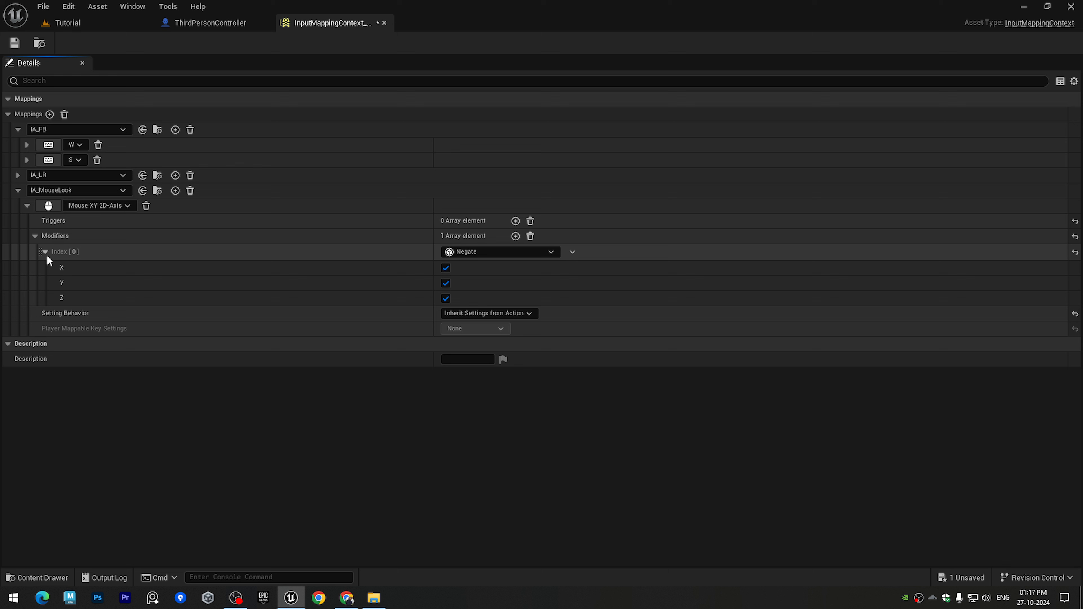
click(445, 268)
click(445, 298)
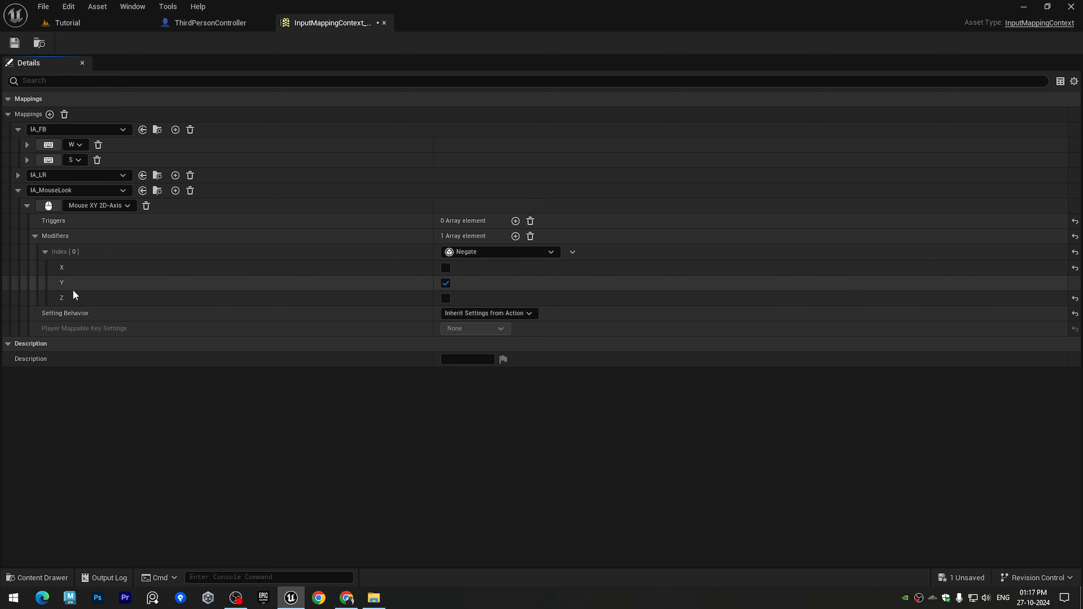
middle_click(357, 22)
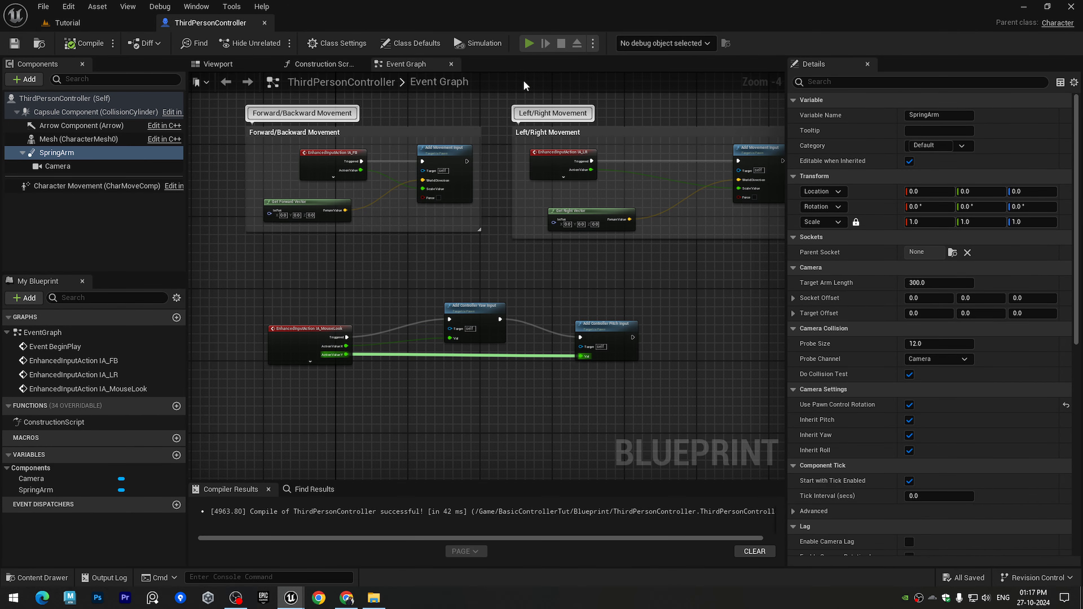
Step: Play the level to test the mouse look with the negated Y axis, and end the session
click(529, 43)
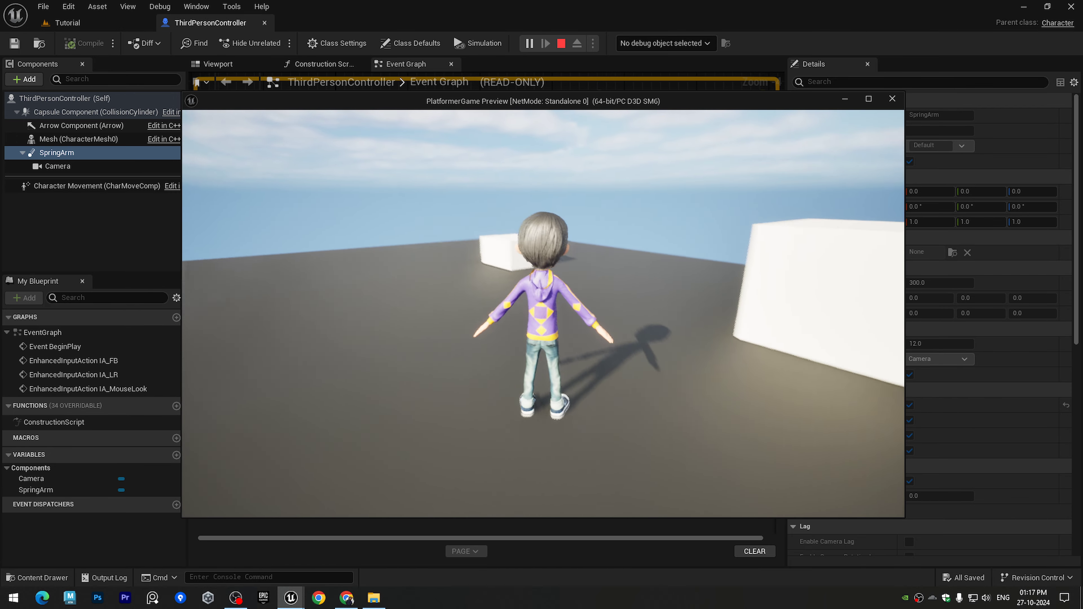
key(Escape)
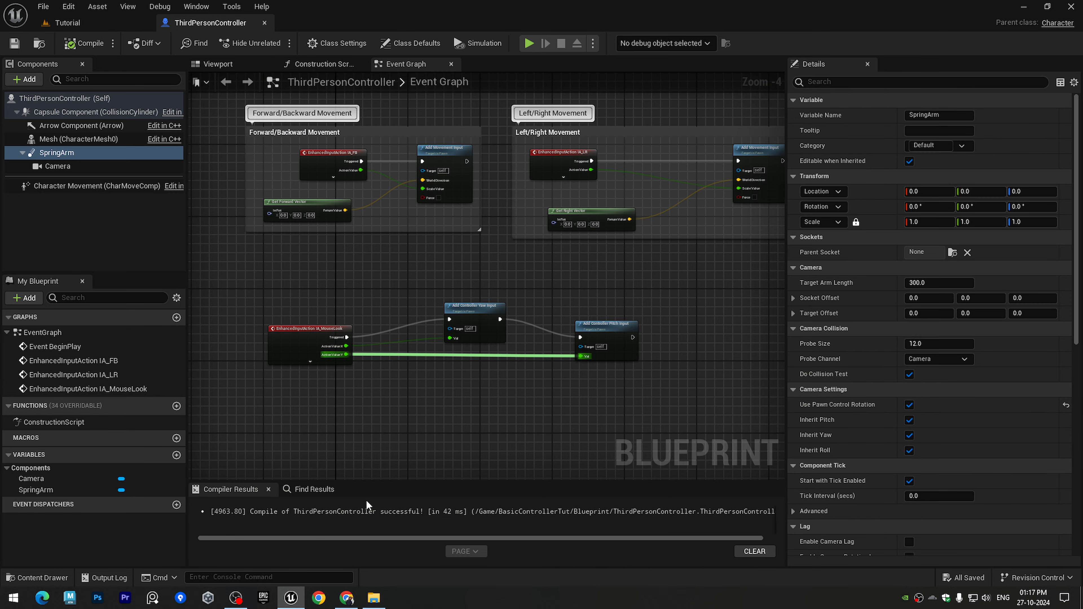
Step: Group the IA_MouseLook event and the controller yaw and pitch nodes in a comment titled "Mouse Look"
scroll(384, 427, up, 1)
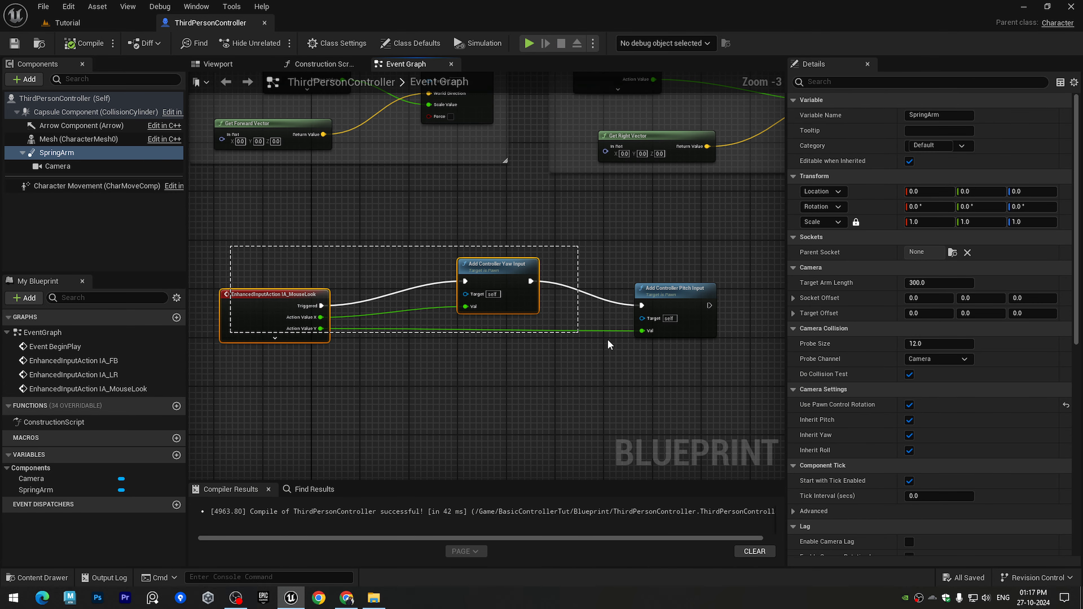
drag(609, 345, 668, 373)
key(c)
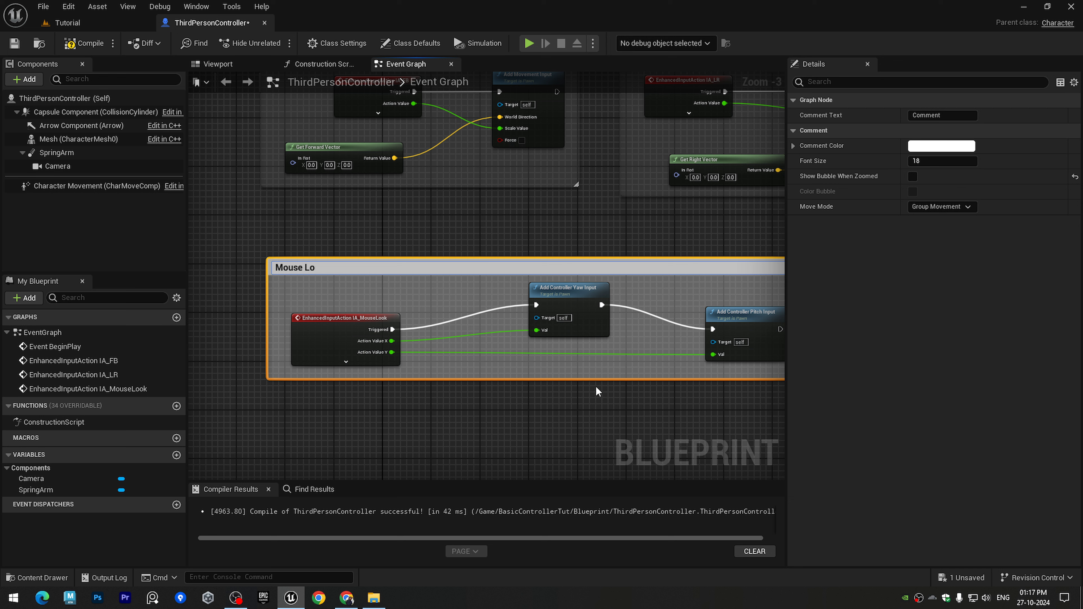
text(Mouse Look)
key(Return)
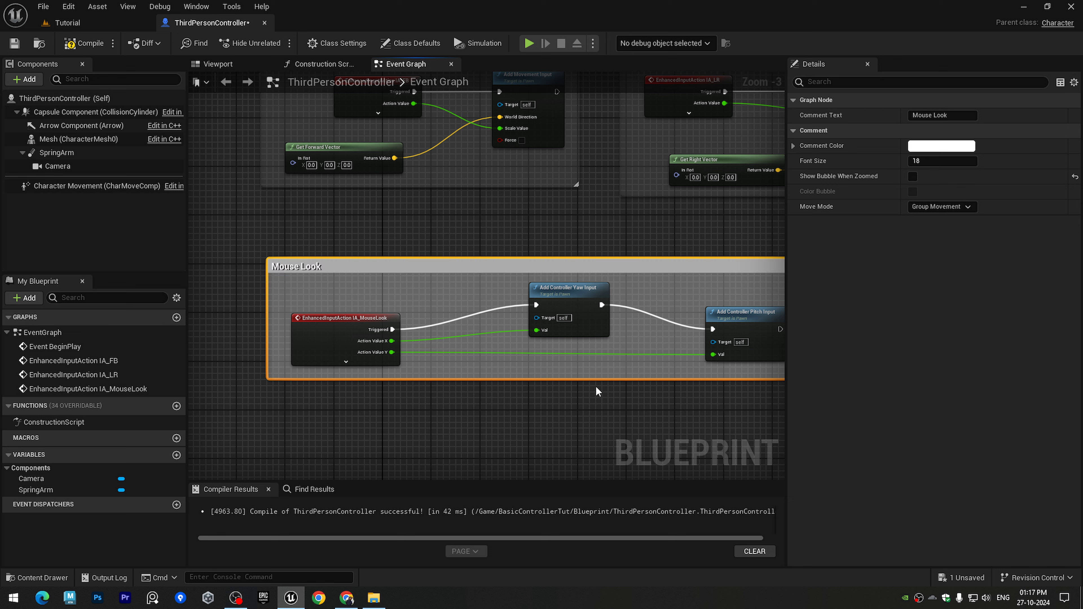
Step: Copy the Forward/Backward Movement comment's color to the Mouse Look comment, then compile and save the blueprint
right_drag(474, 182, 472, 199)
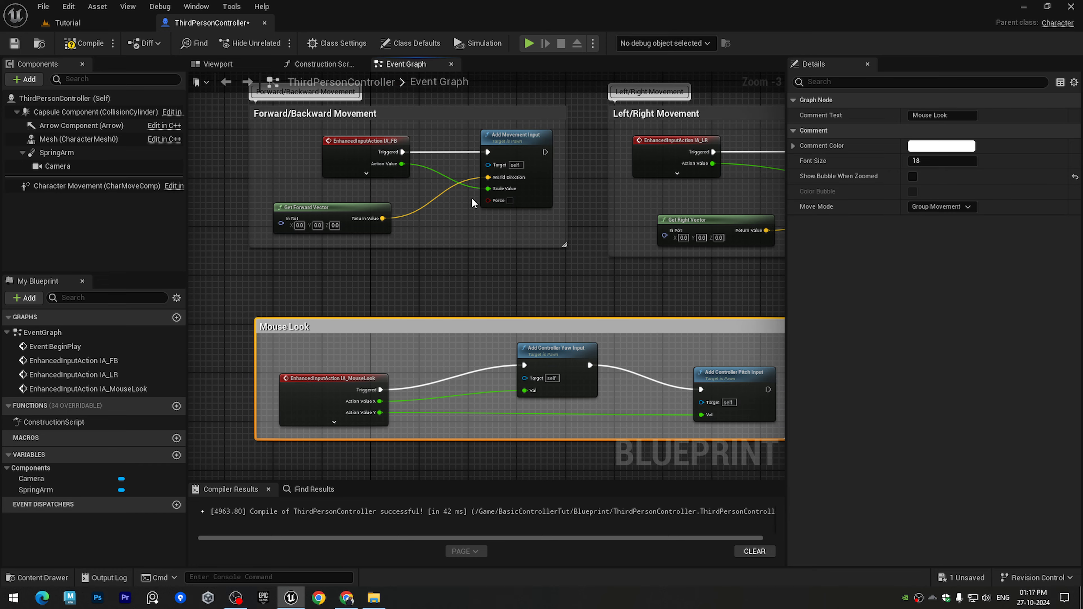
click(459, 119)
right_click(898, 145)
click(938, 202)
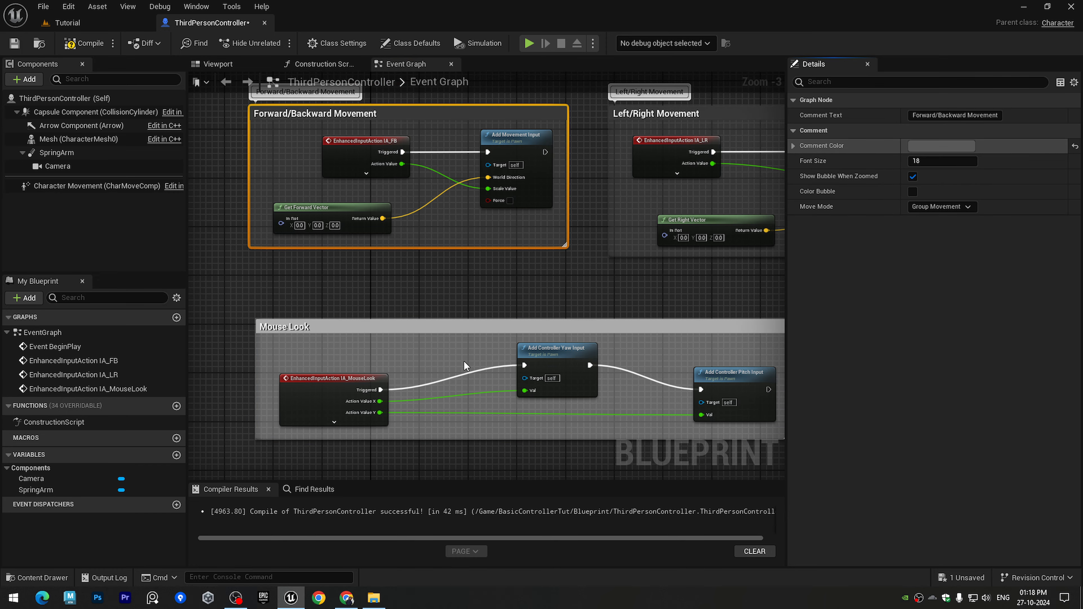
click(462, 330)
right_click(955, 149)
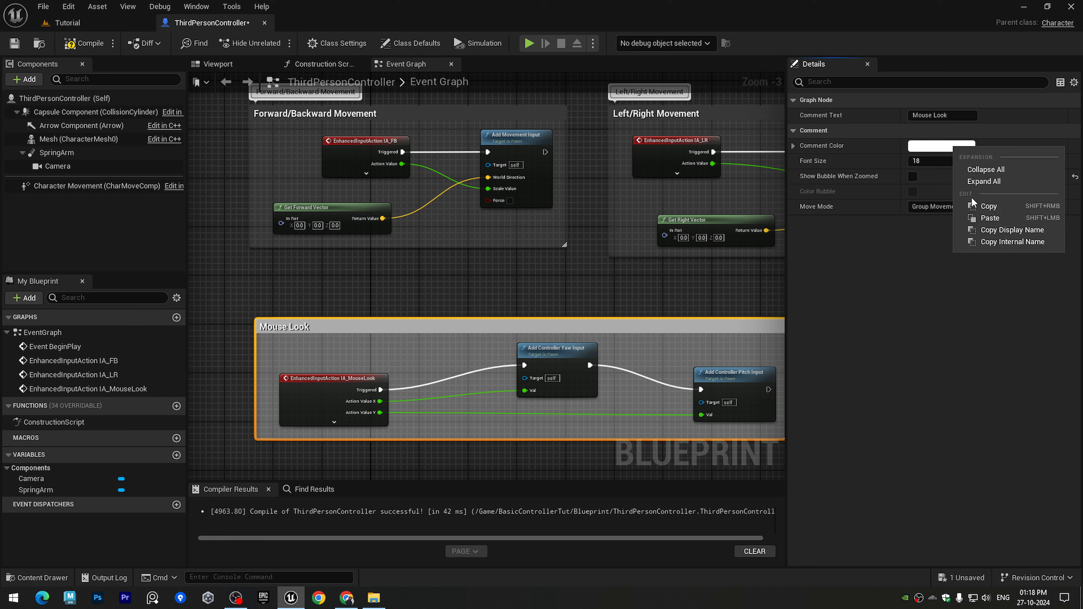
click(990, 218)
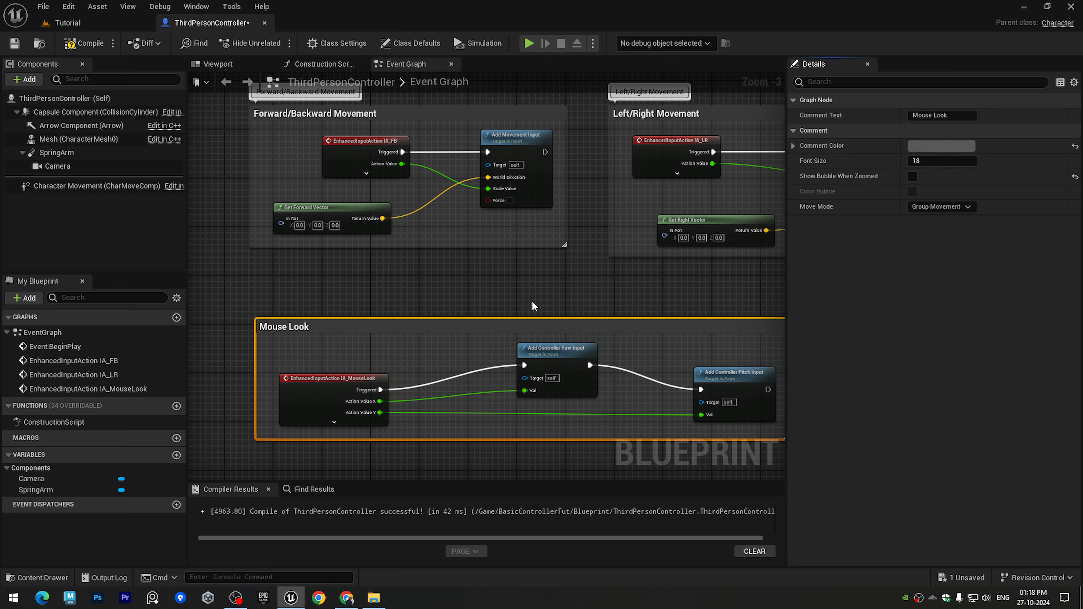
click(84, 43)
click(14, 43)
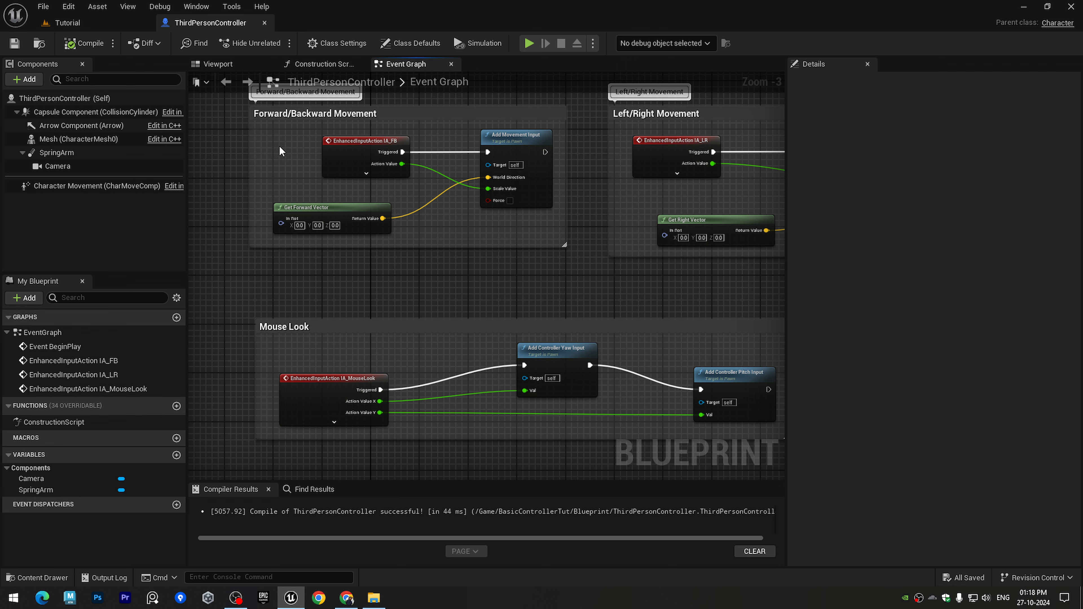
Step: Enlarge the Forward/Backward Movement comment box to the left and downward to make room beside Get Forward Vector
scroll(422, 290, down, 2)
scroll(395, 298, up, 5)
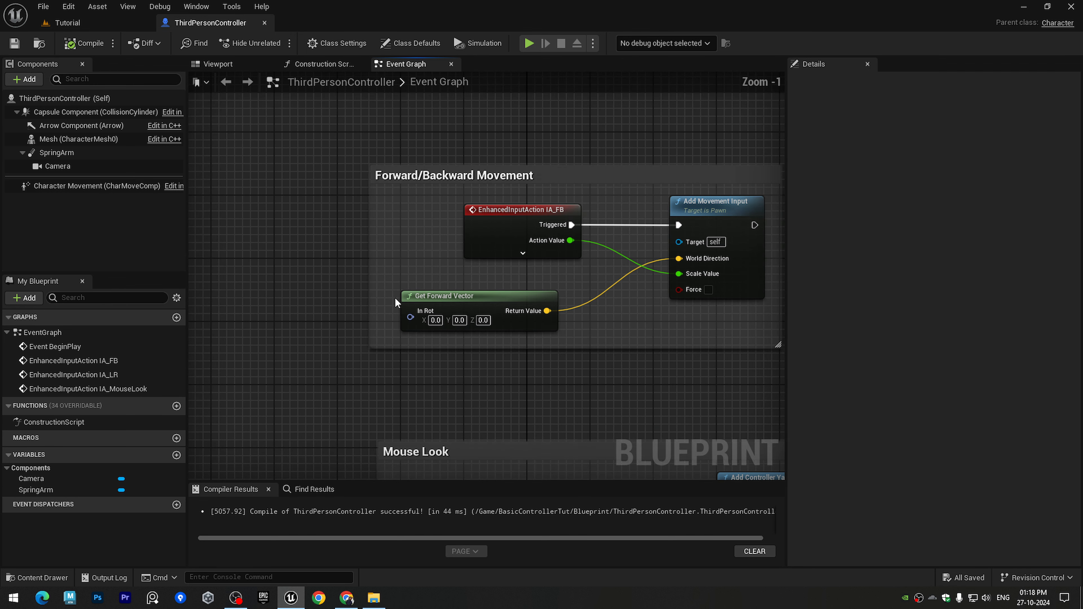
drag(368, 275, 220, 271)
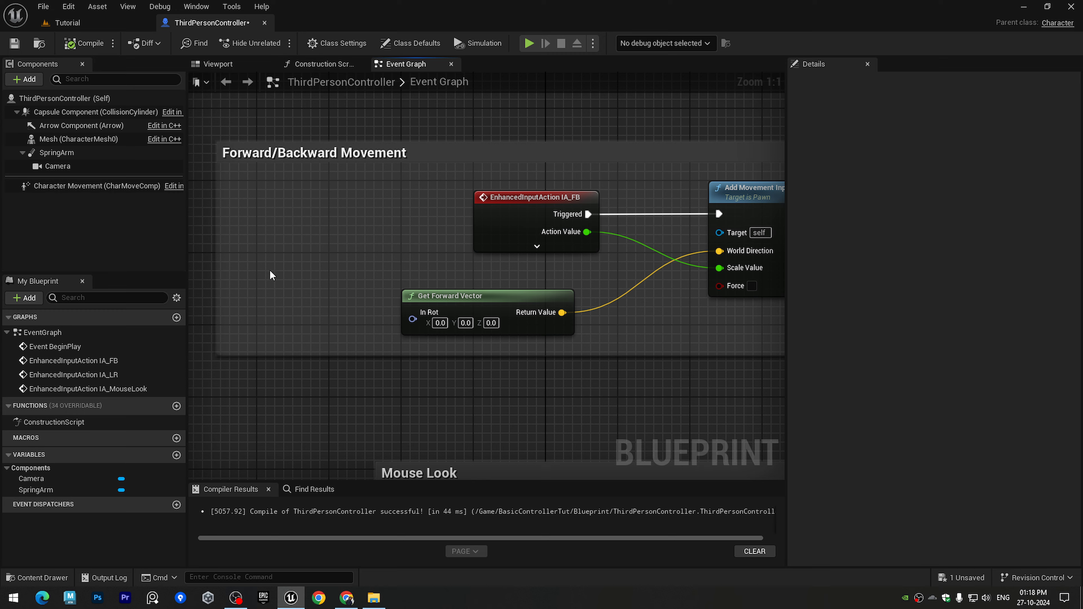
right_drag(231, 283, 351, 253)
drag(336, 324, 283, 391)
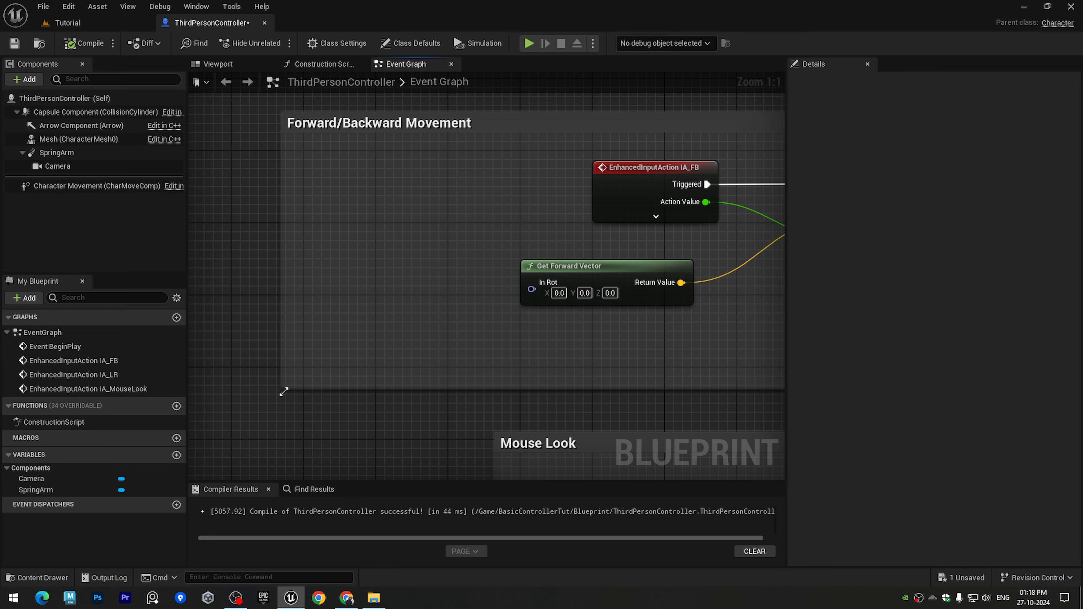
Step: Add a Get Control Rotation node to the left of Get Forward Vector inside the Forward/Backward Movement comment
right_click(324, 294)
text(ge)
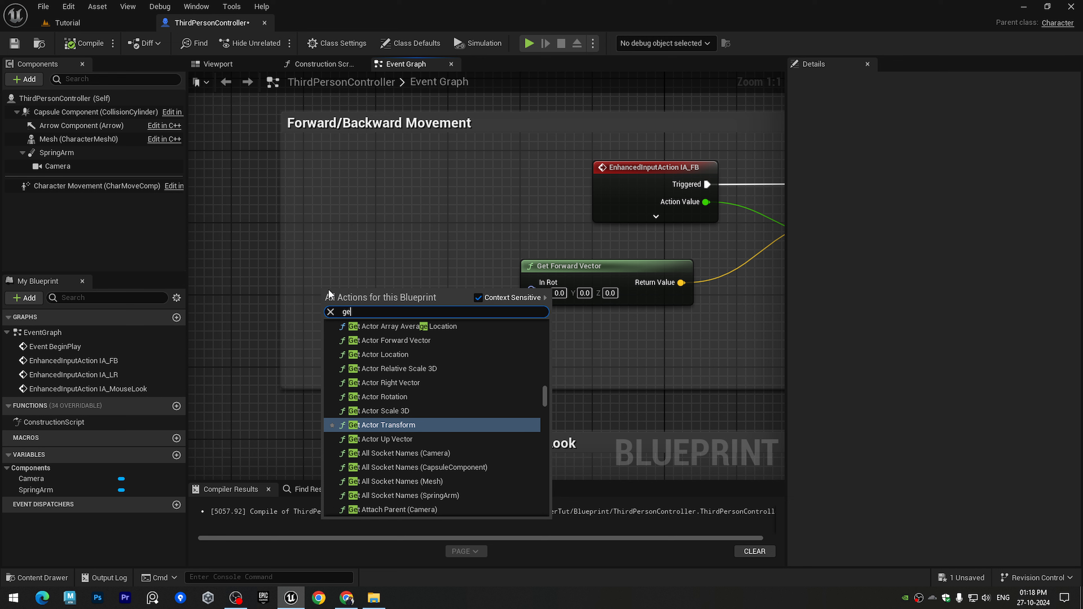
text(tcont)
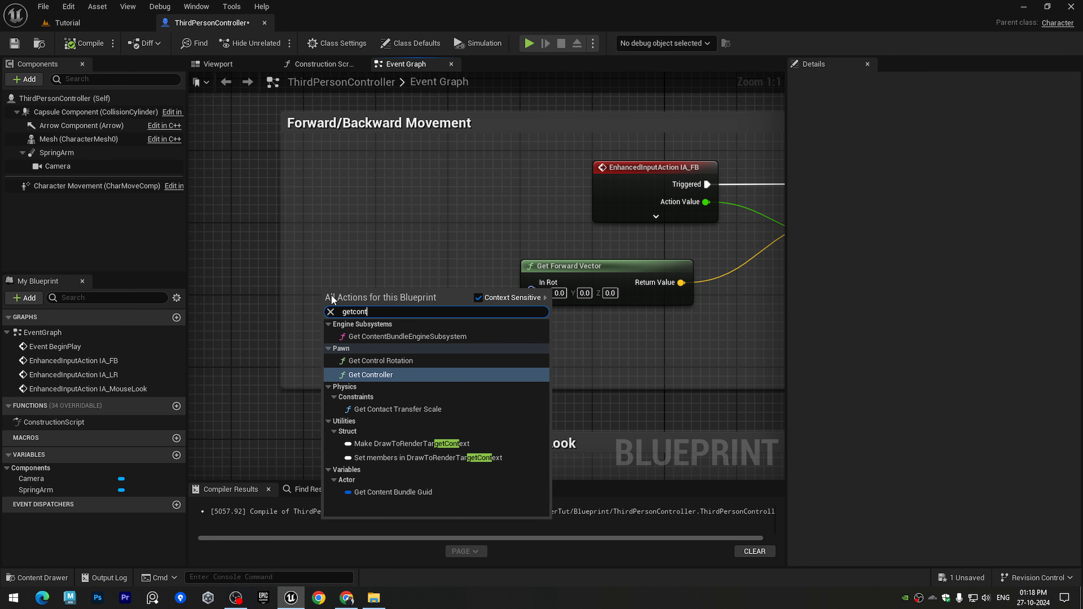
click(364, 362)
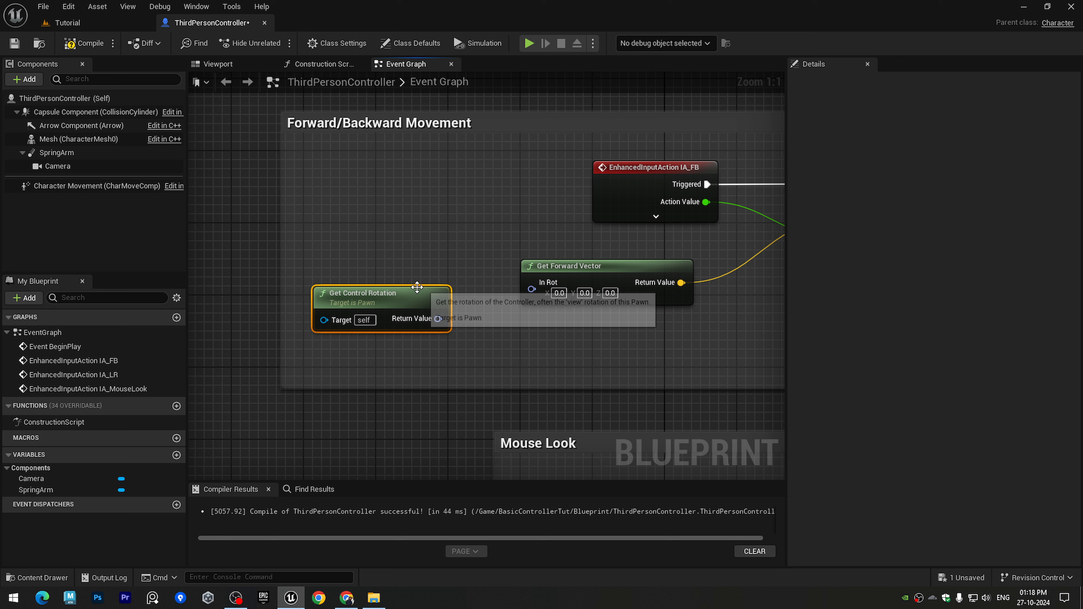
right_click(424, 326)
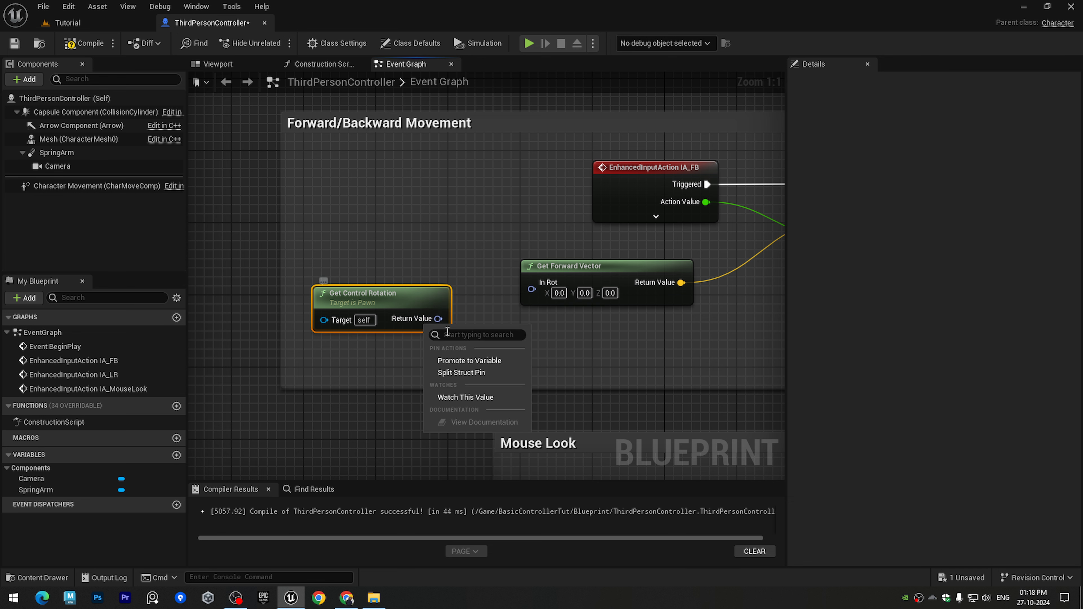
click(462, 363)
drag(601, 329, 598, 352)
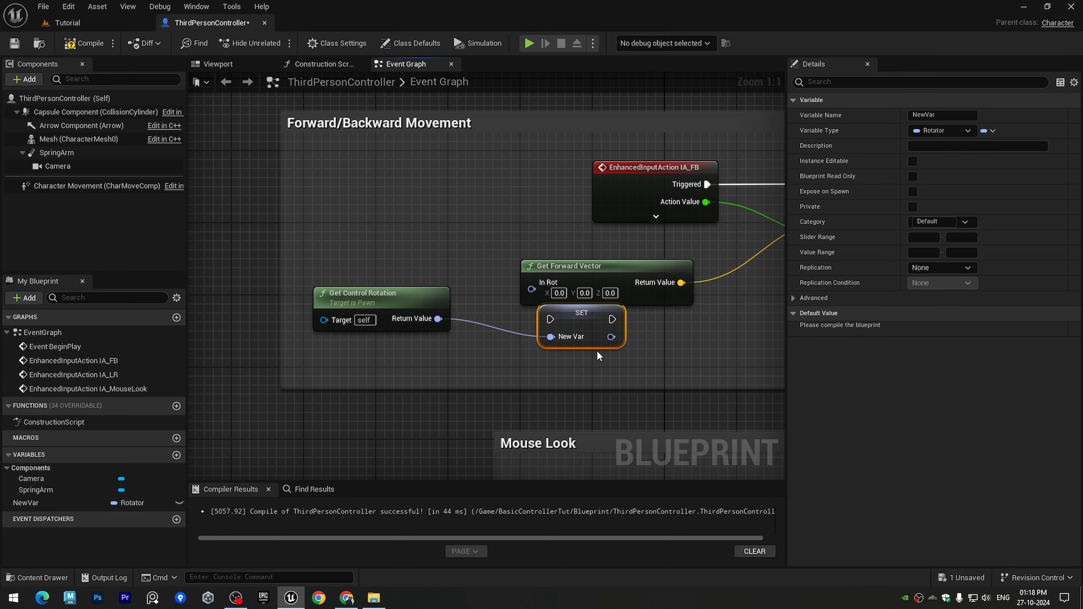
key(Delete)
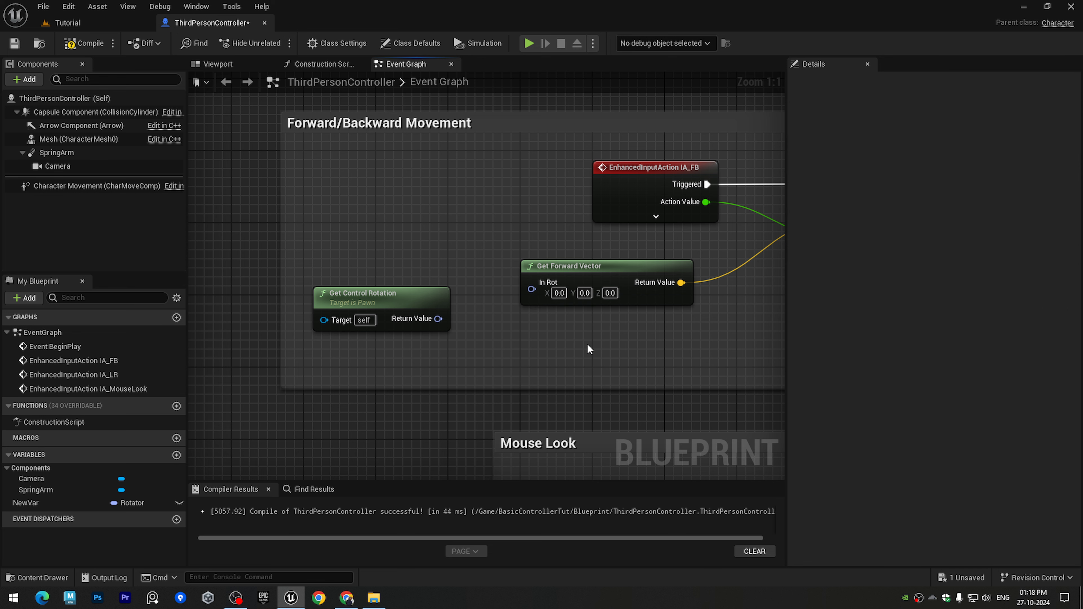
Step: Delete the NewVar rotator variable from the blueprint
right_click(26, 503)
click(67, 490)
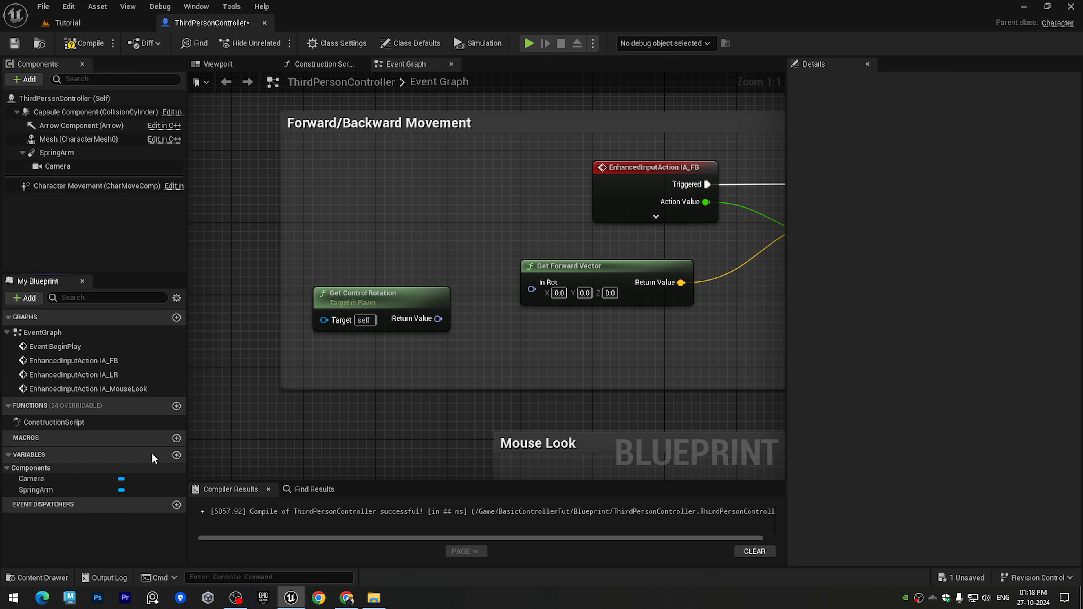
Step: Split the rotation pins of Get Control Rotation and Get Forward Vector, and connect Roll to Roll and Yaw to Yaw
right_click(437, 319)
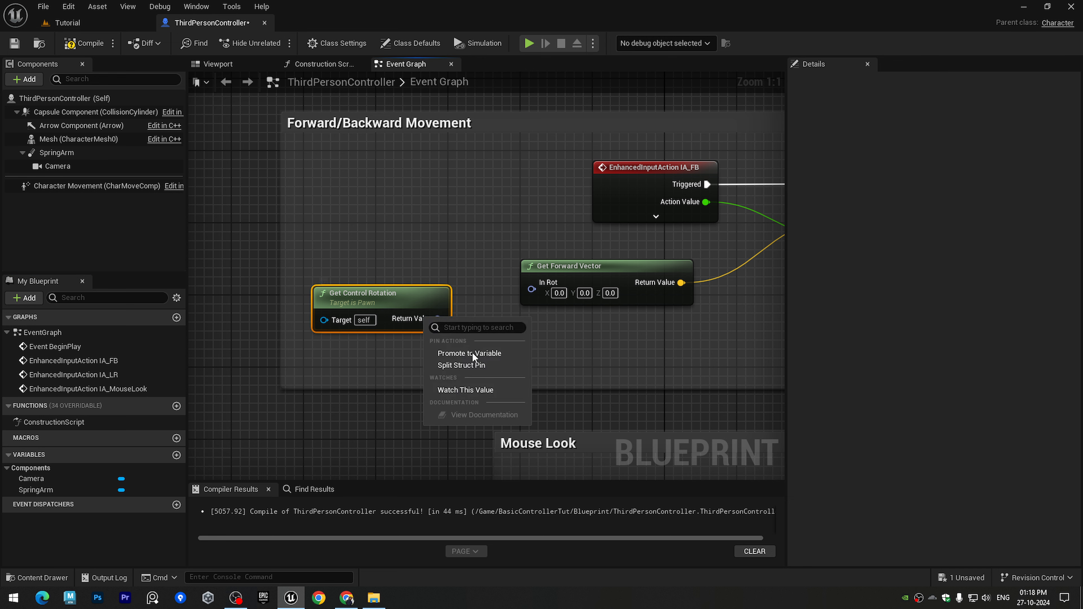
click(449, 367)
right_click(538, 291)
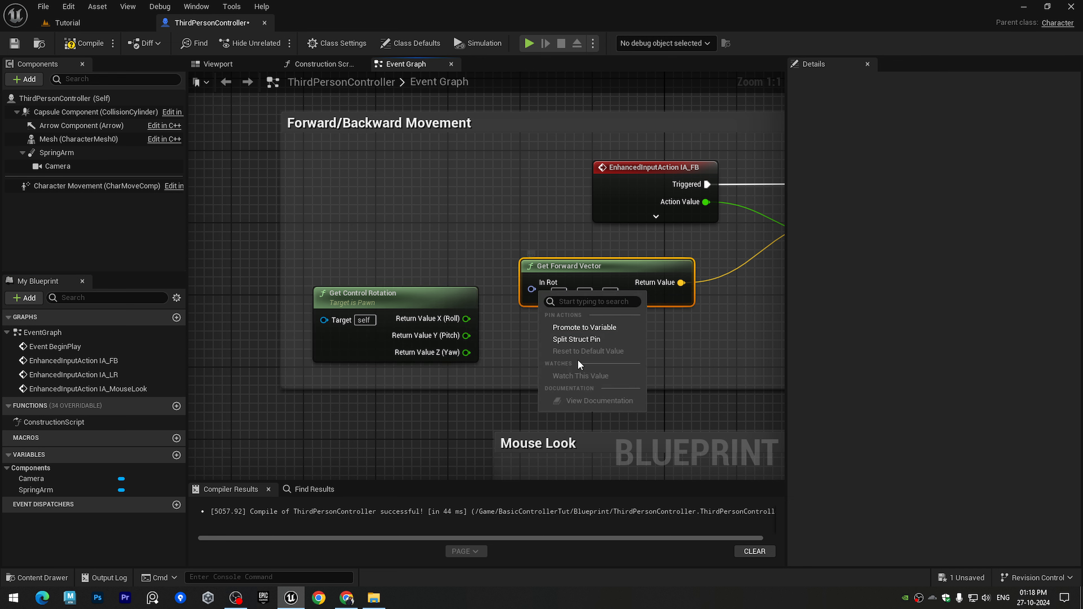
click(571, 342)
drag(456, 319, 531, 283)
drag(533, 324, 533, 323)
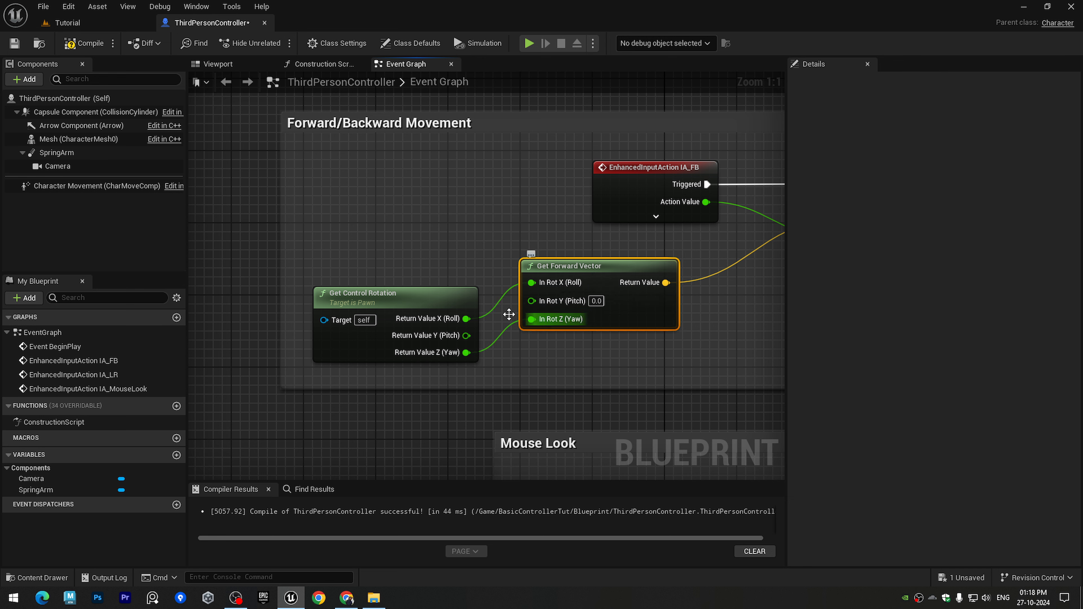
Step: Compile and save the blueprint, and play-test the forward and backward movement against the camera direction
click(411, 292)
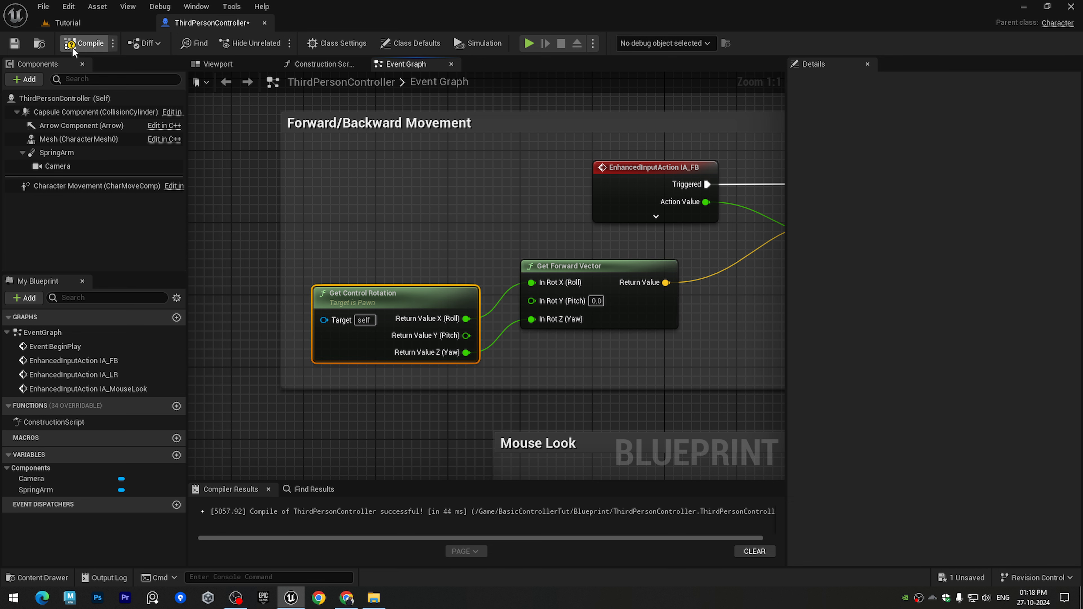
click(530, 43)
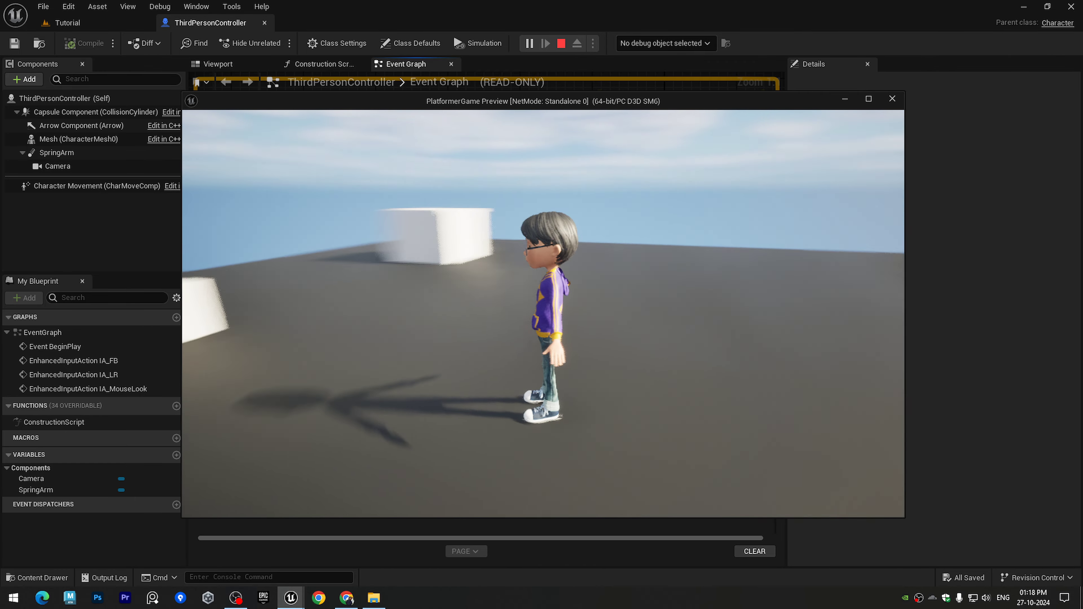
key(Escape)
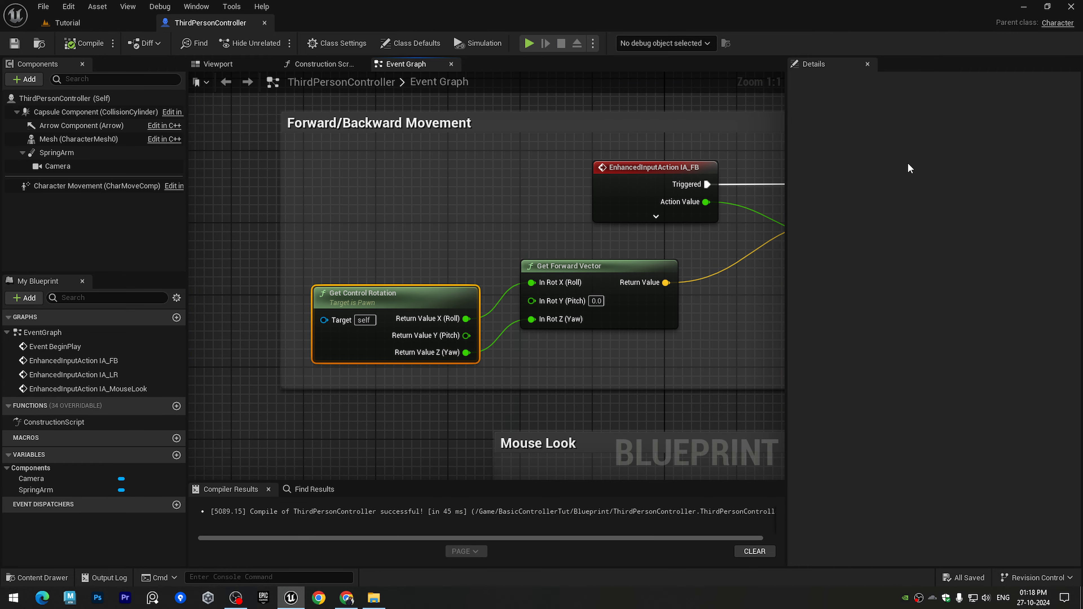
Step: Split the In Rot pin of Get Right Vector in the Left/Right Movement comment into roll, pitch and yaw
scroll(563, 279, down, 2)
scroll(582, 266, down, 4)
right_drag(583, 265, 400, 254)
scroll(515, 258, up, 3)
scroll(640, 261, up, 2)
right_drag(646, 261, 492, 310)
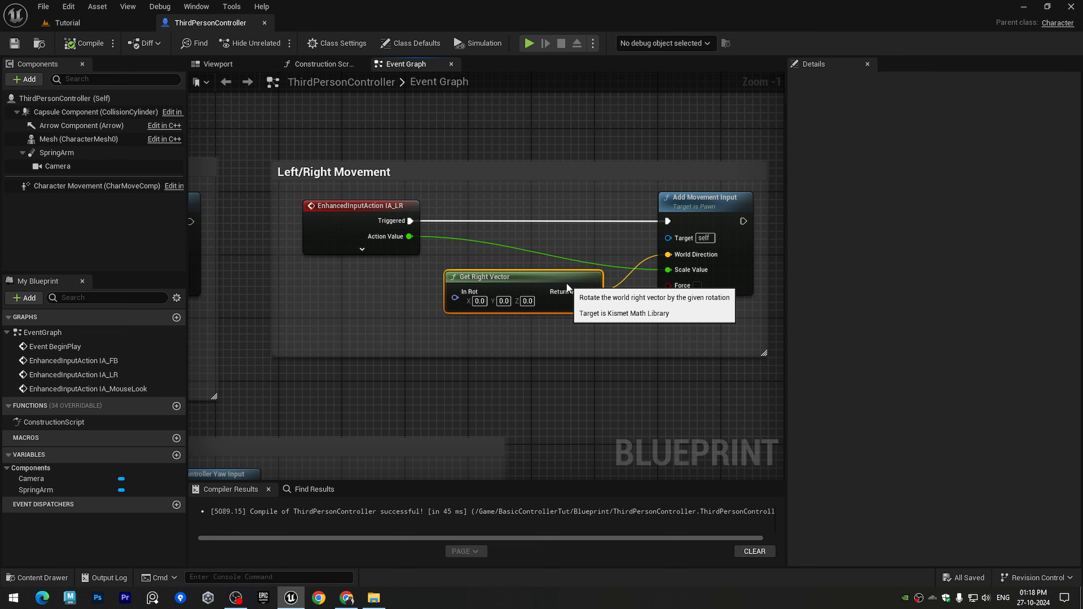
right_click(451, 293)
click(493, 348)
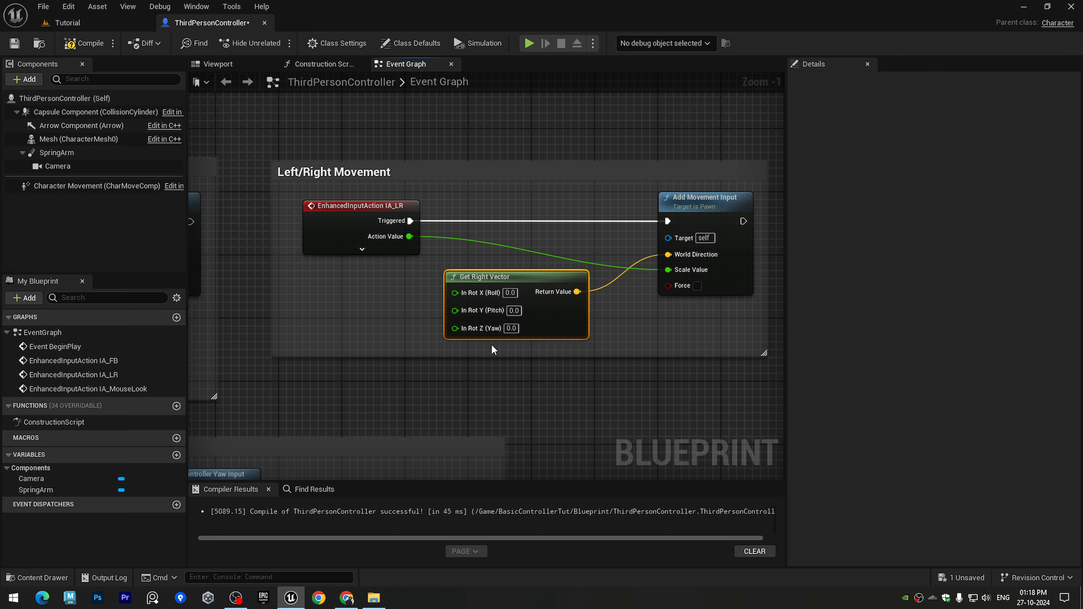
Step: Add a Get Control Rotation node beside Get Right Vector and split its return value into roll, pitch and yaw
right_click(306, 301)
text(getc)
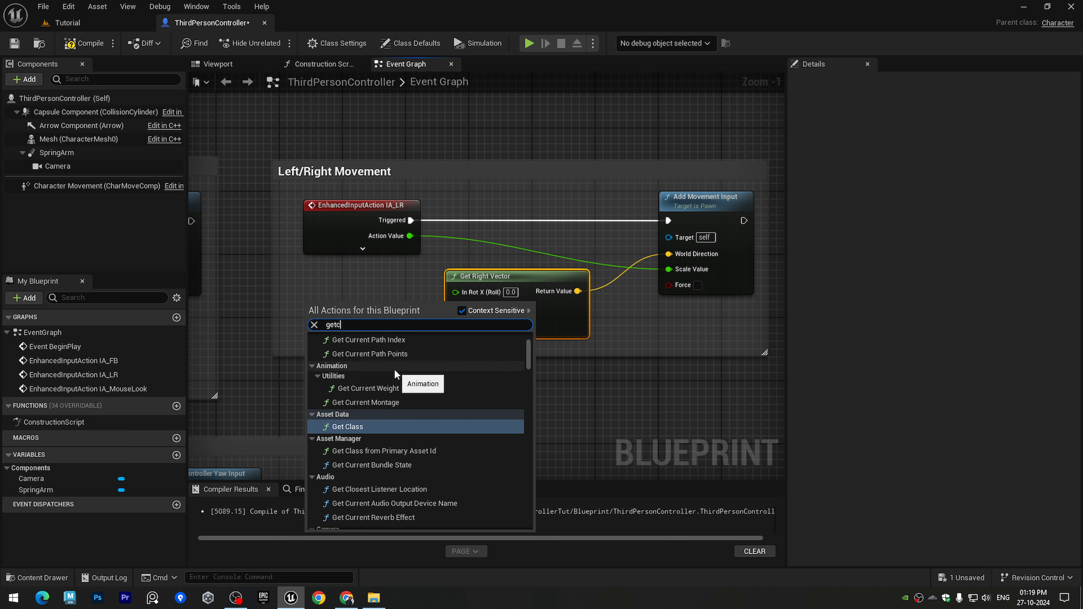
text(ontr)
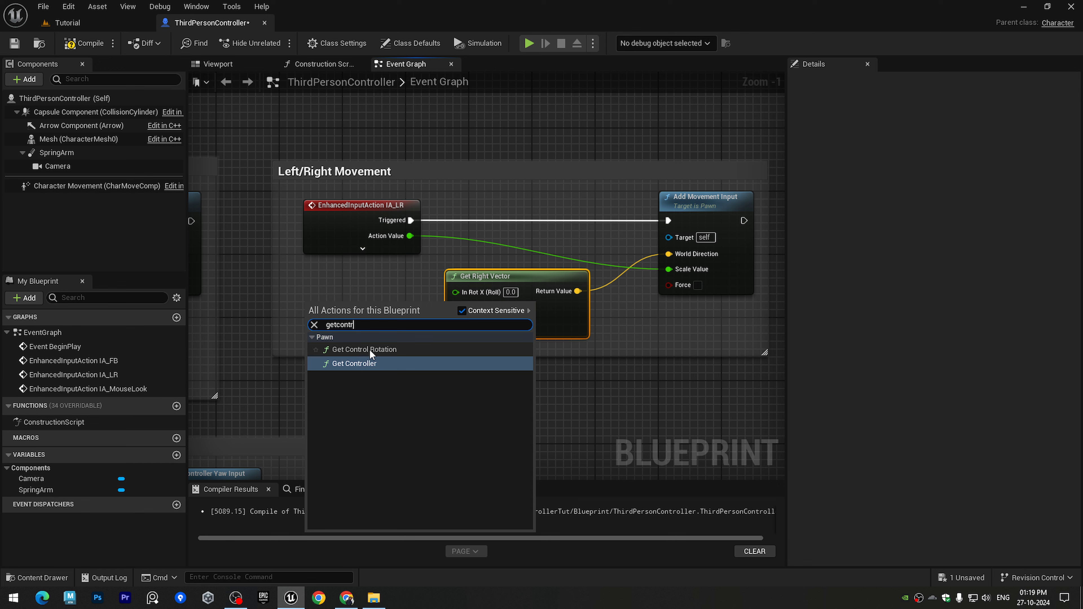
click(371, 350)
right_click(416, 324)
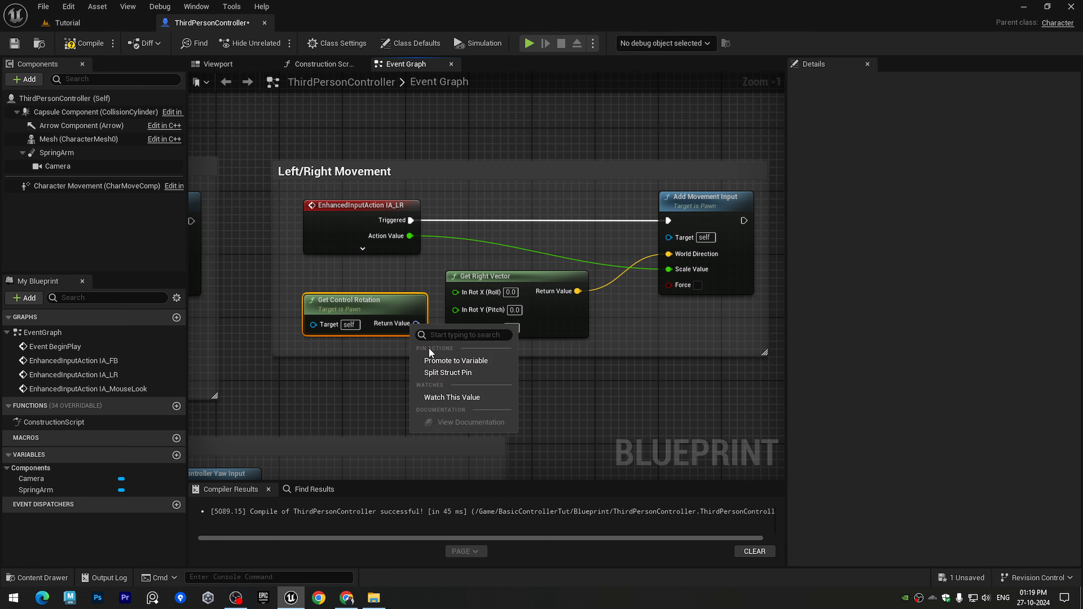
click(438, 373)
Step: Make room for Get Control Rotation in the Left/Right Movement comment and connect its Yaw to Get Right Vector's Yaw
drag(276, 356, 270, 402)
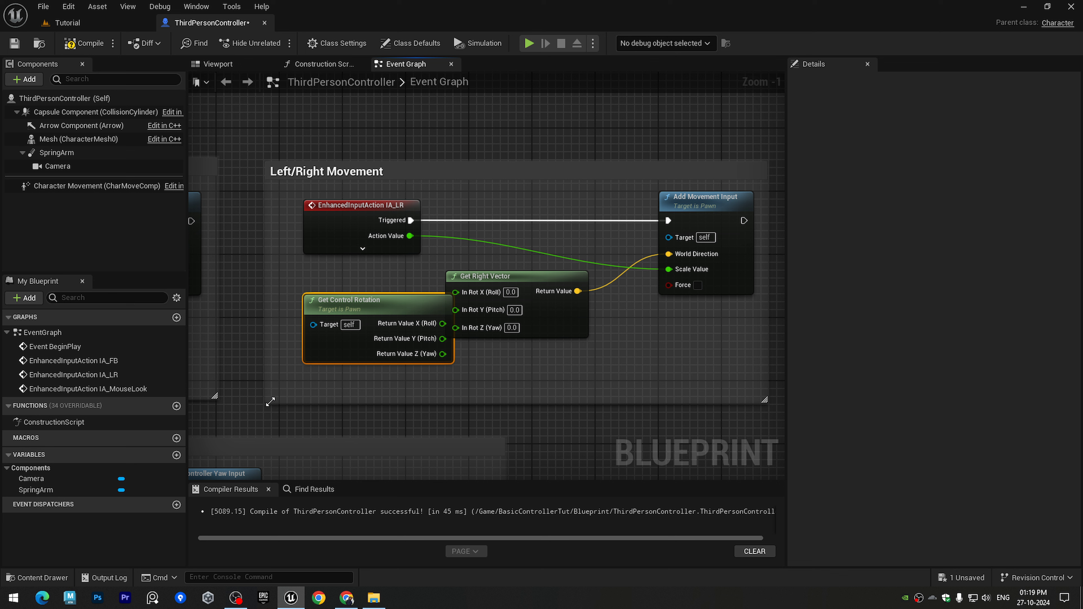
drag(357, 311, 326, 337)
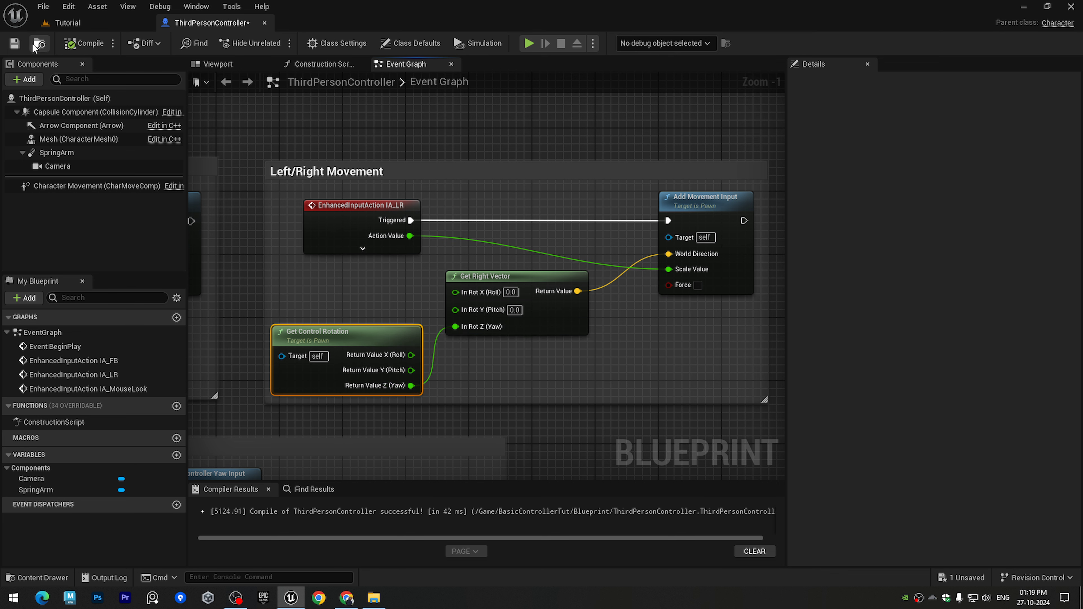
Step: Save the blueprint and play-test walking in the control rotation's direction while looking around with the mouse
click(525, 44)
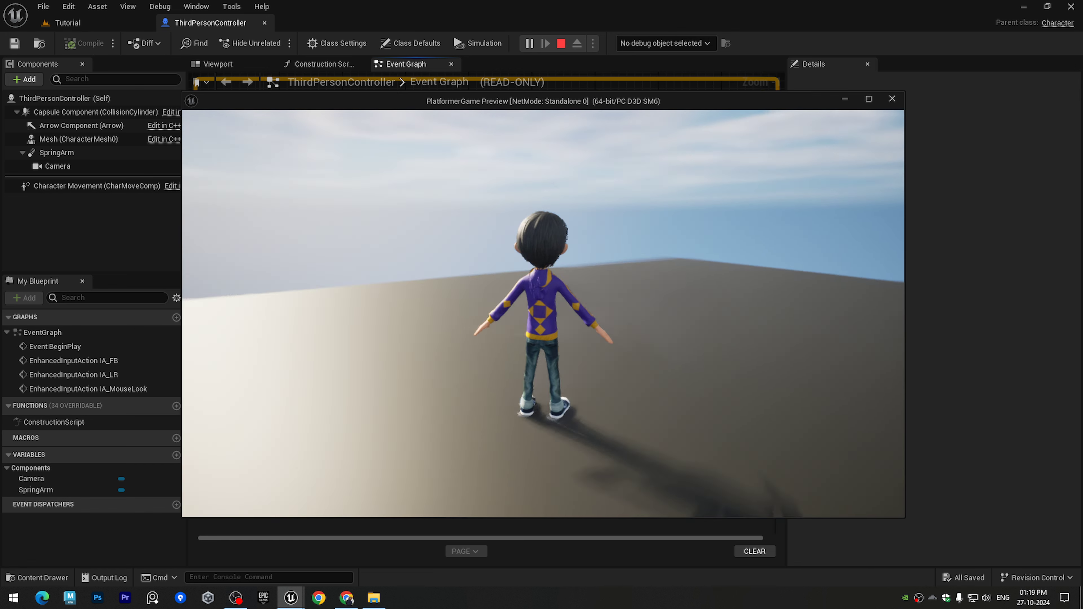
key(w)
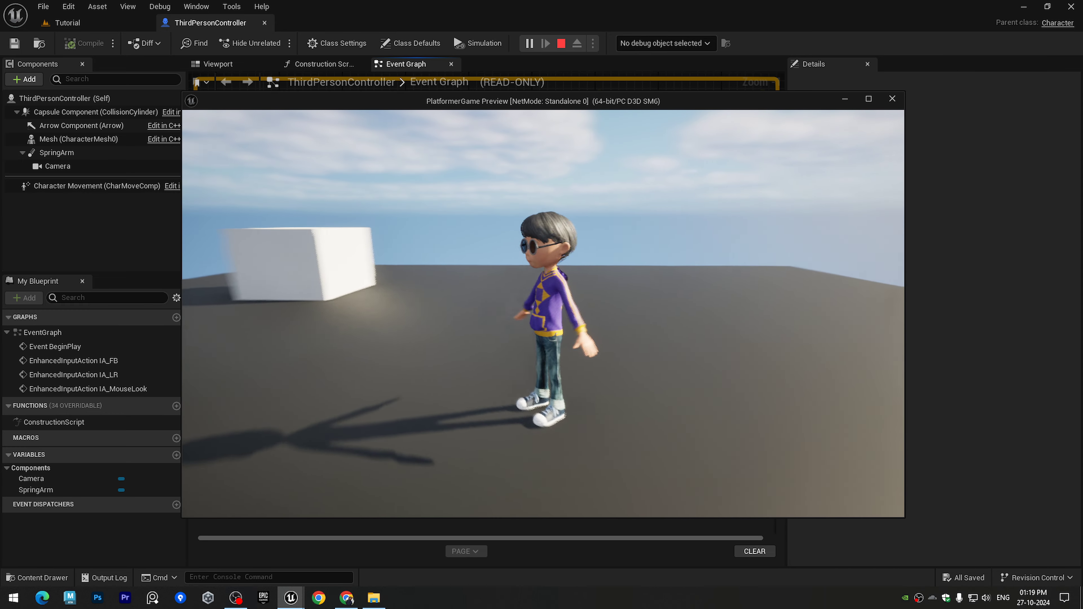
key(w)
key(s)
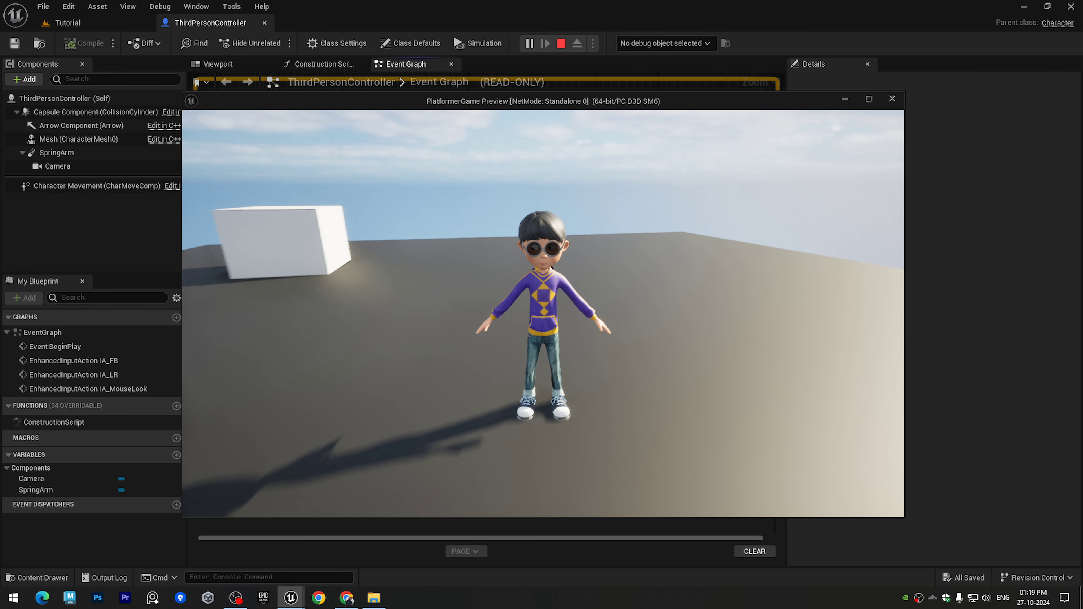
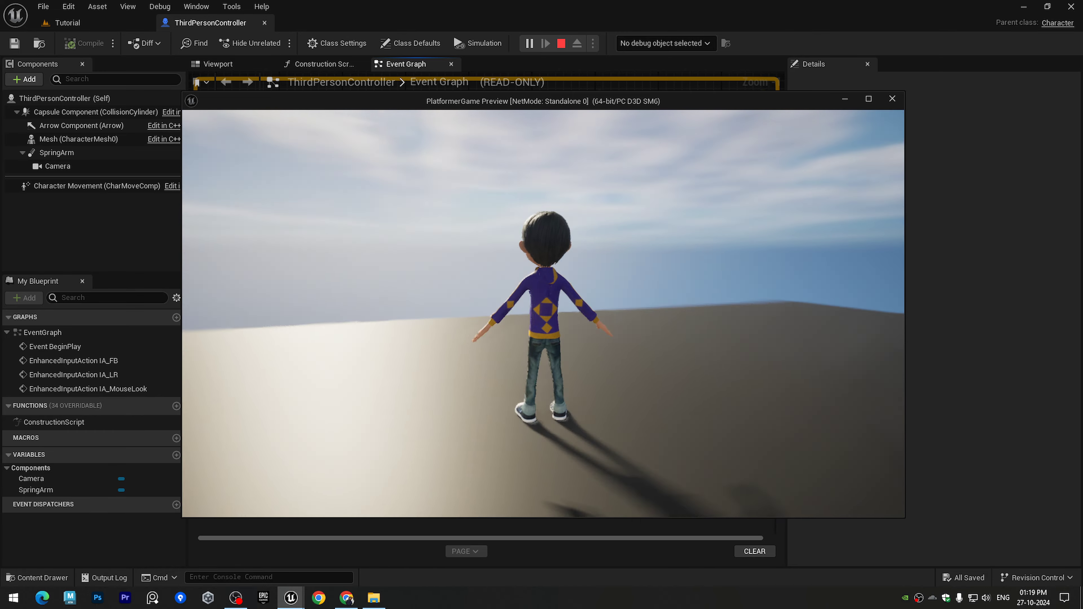
key(Escape)
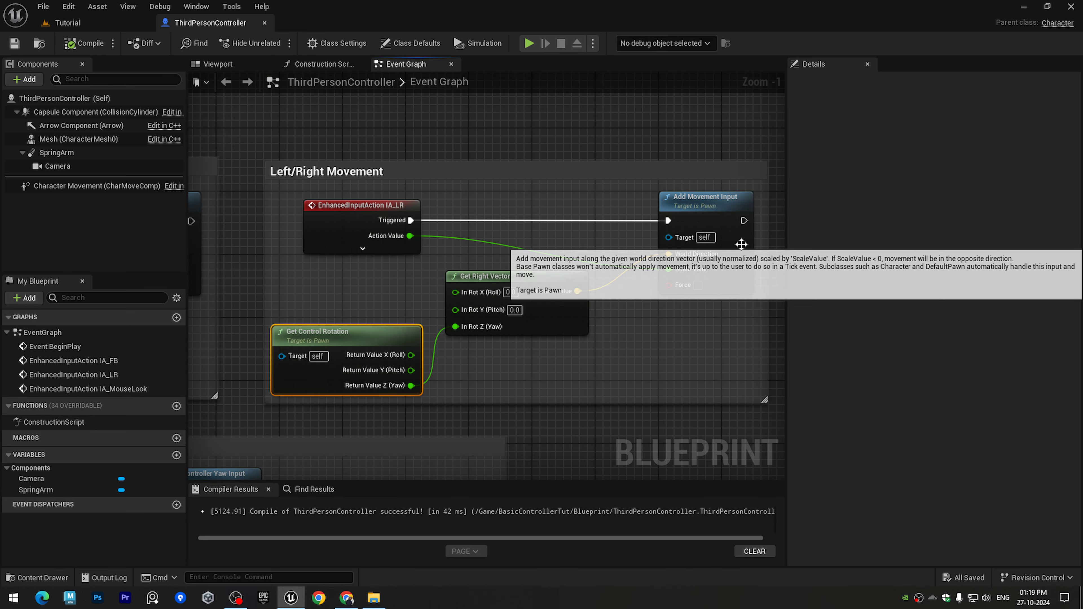
Step: Create an Input Action named IA_Jump in the BasicControllerTut Input folder, save it and close its editor
scroll(595, 317, down, 3)
right_drag(595, 318, 357, 341)
key(ctrl+space)
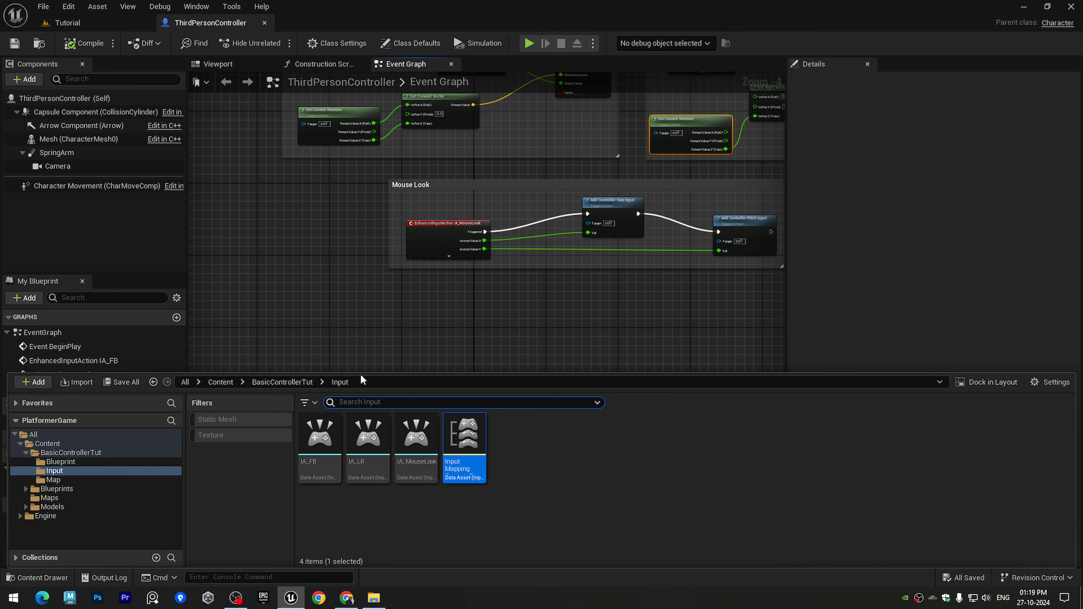
right_click(600, 486)
mouse_move(627, 364)
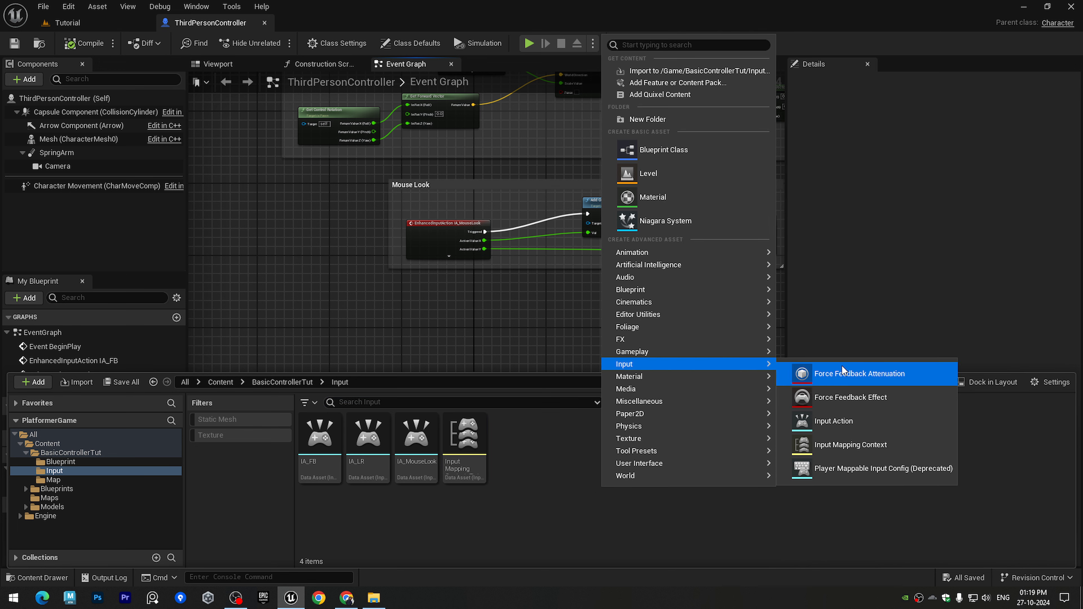
click(848, 423)
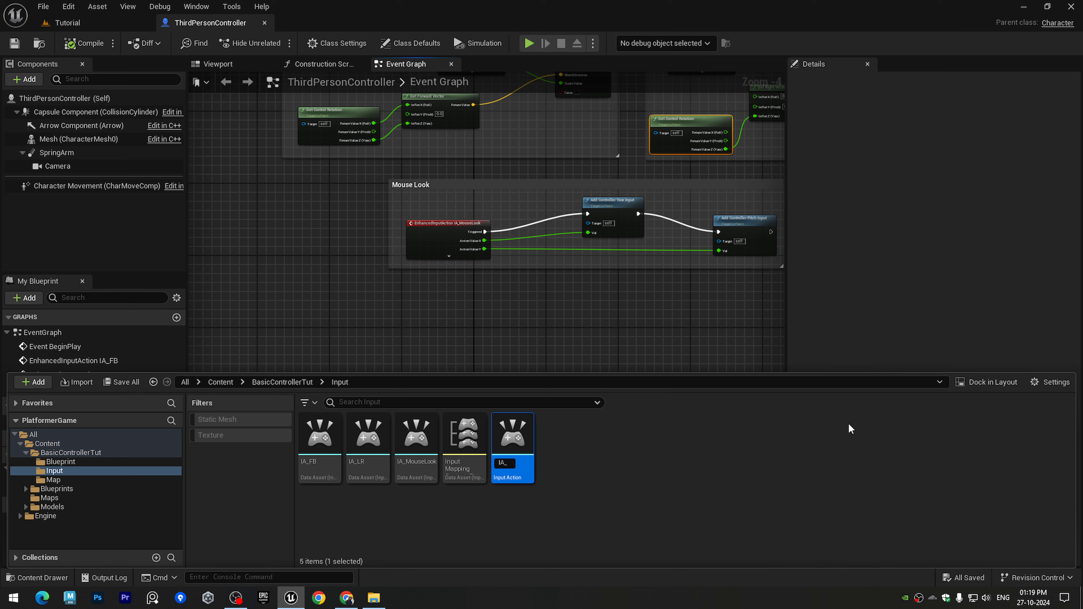
key(Return)
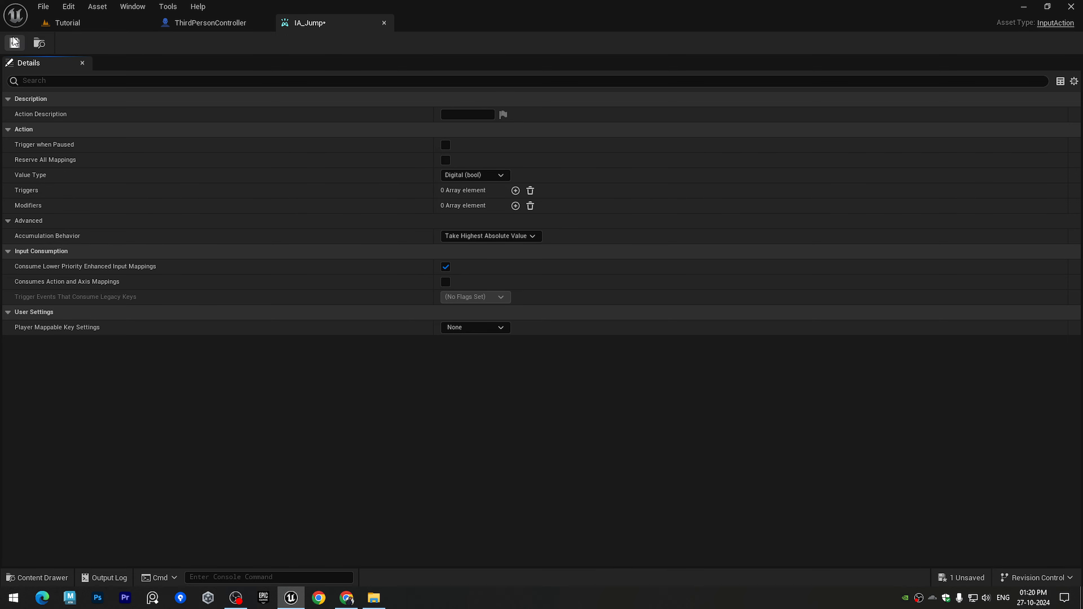
click(384, 23)
Step: Add a new mapping to InputMappingContext_Tut and assign IA_Jump to it
key(ctrl+space)
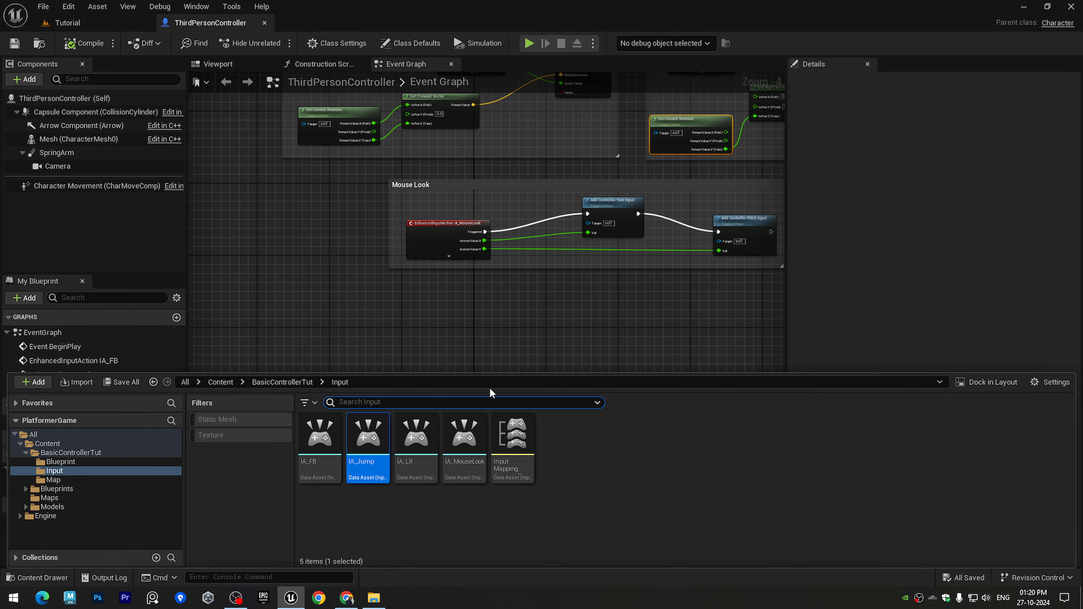
double_click(517, 460)
click(16, 191)
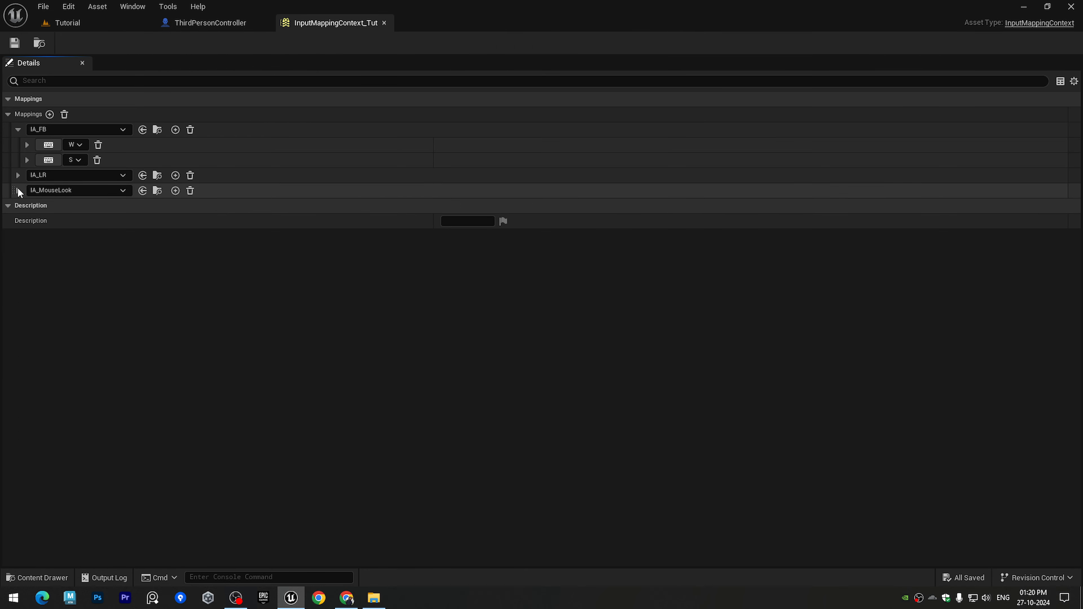
click(18, 176)
click(17, 175)
click(18, 129)
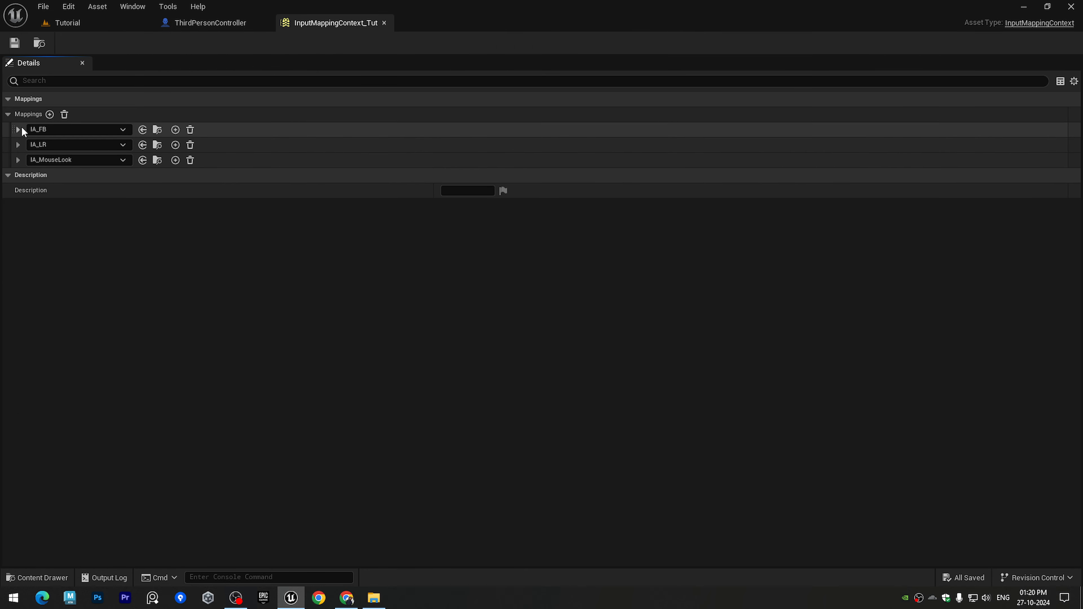
click(48, 114)
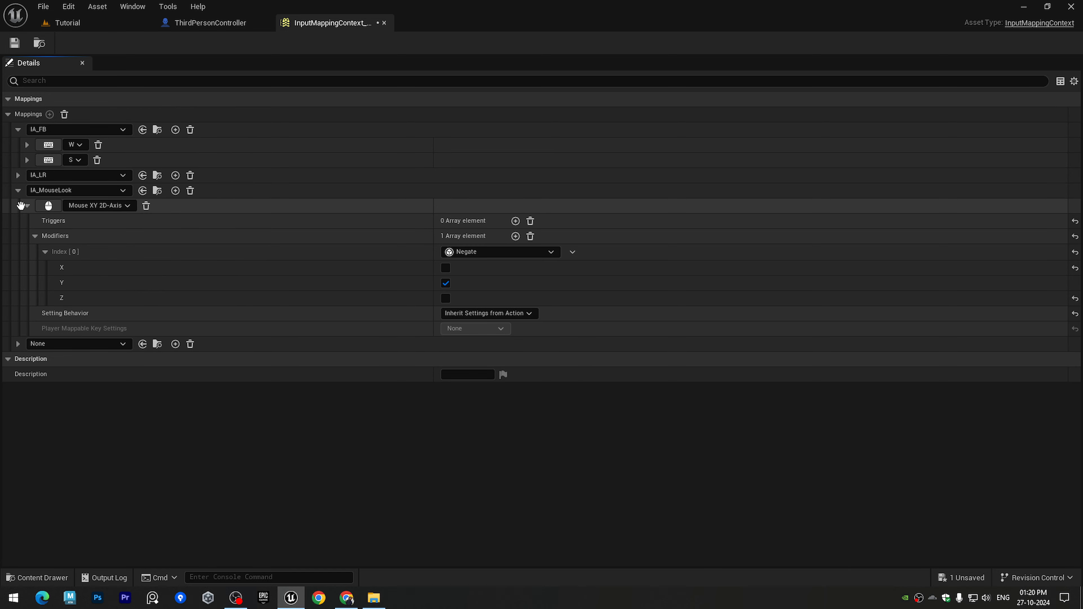
click(18, 130)
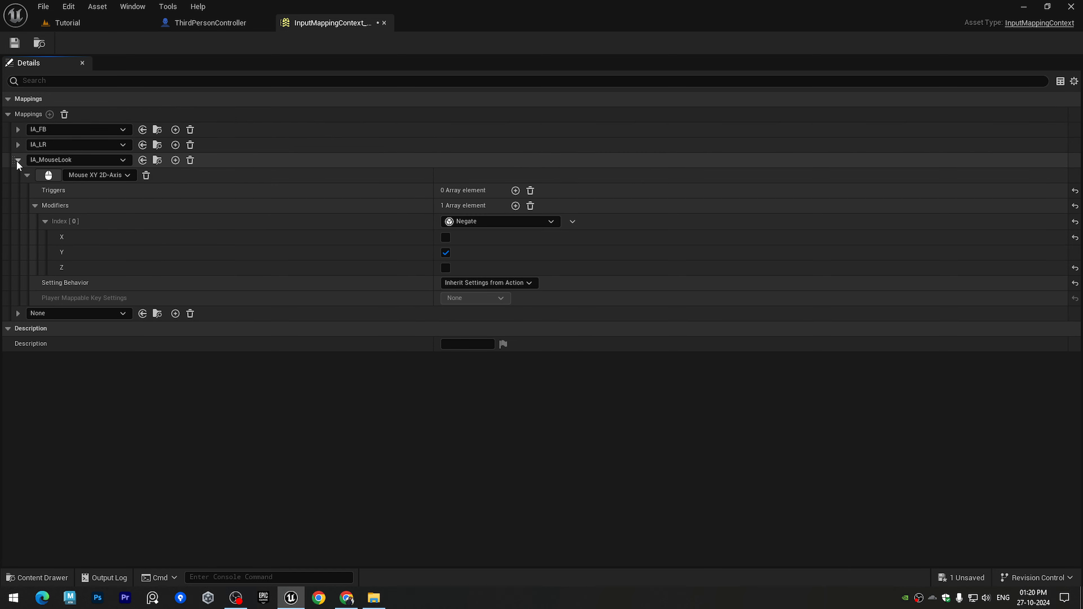
click(18, 160)
click(46, 175)
click(115, 337)
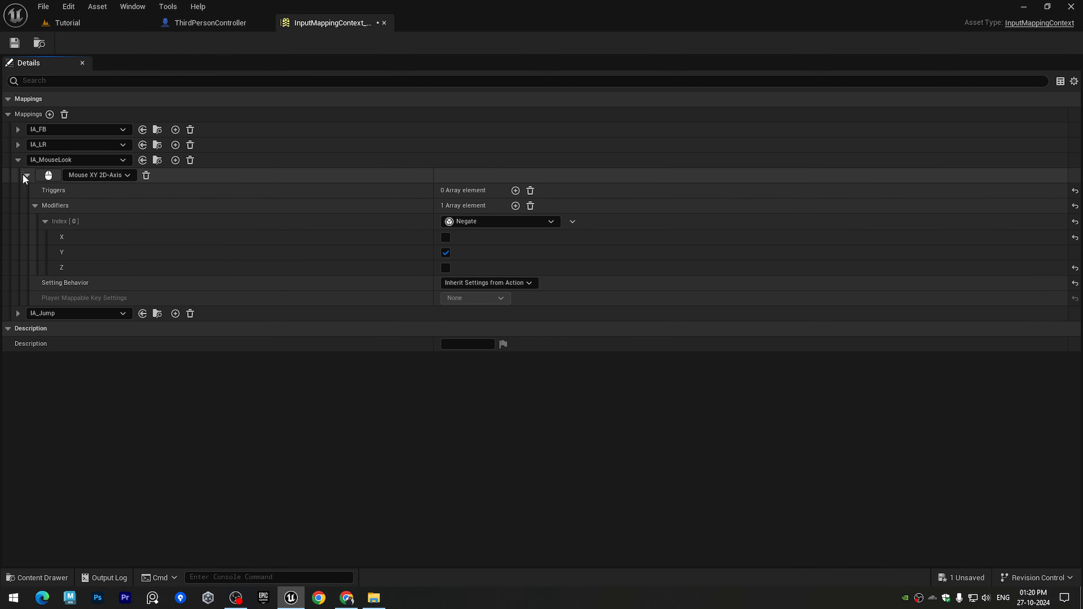
Step: Bind the IA_Jump mapping to the Space Bar, then save and close the mapping context
click(18, 160)
click(18, 175)
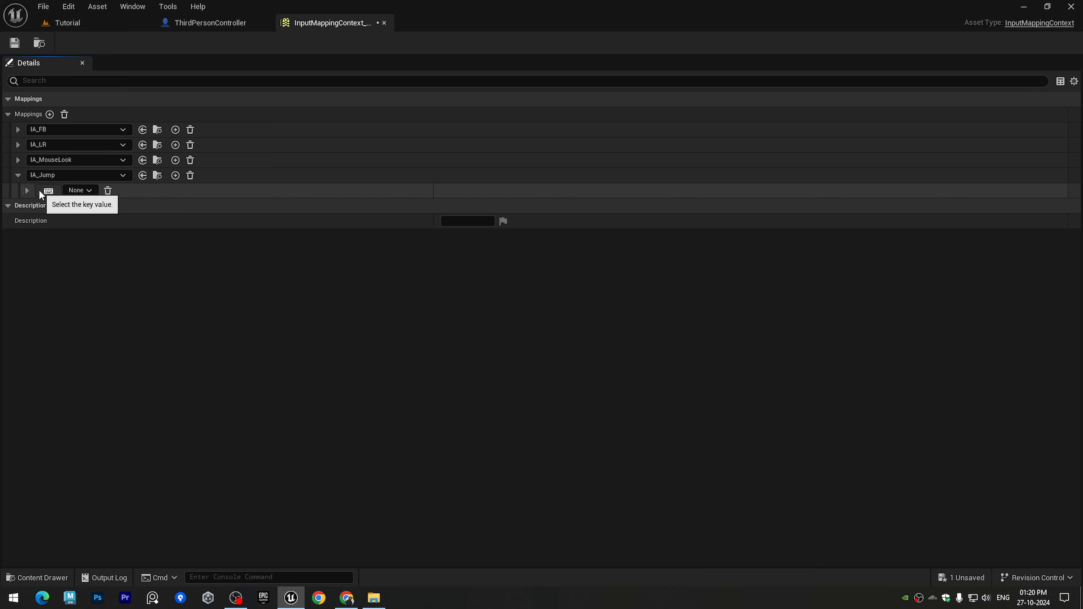
click(39, 190)
key(space)
click(25, 190)
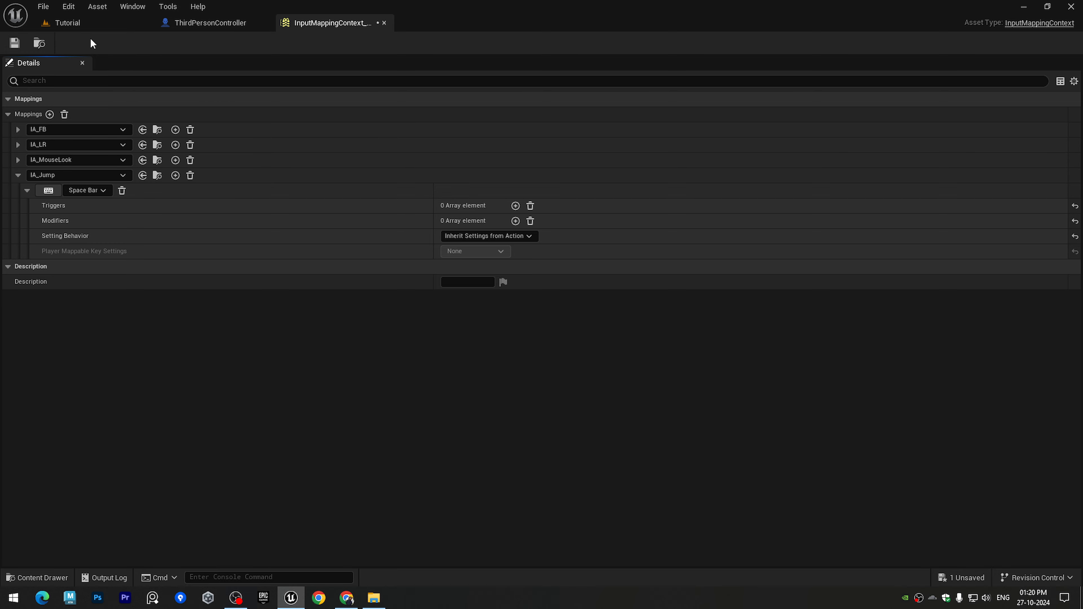
click(384, 22)
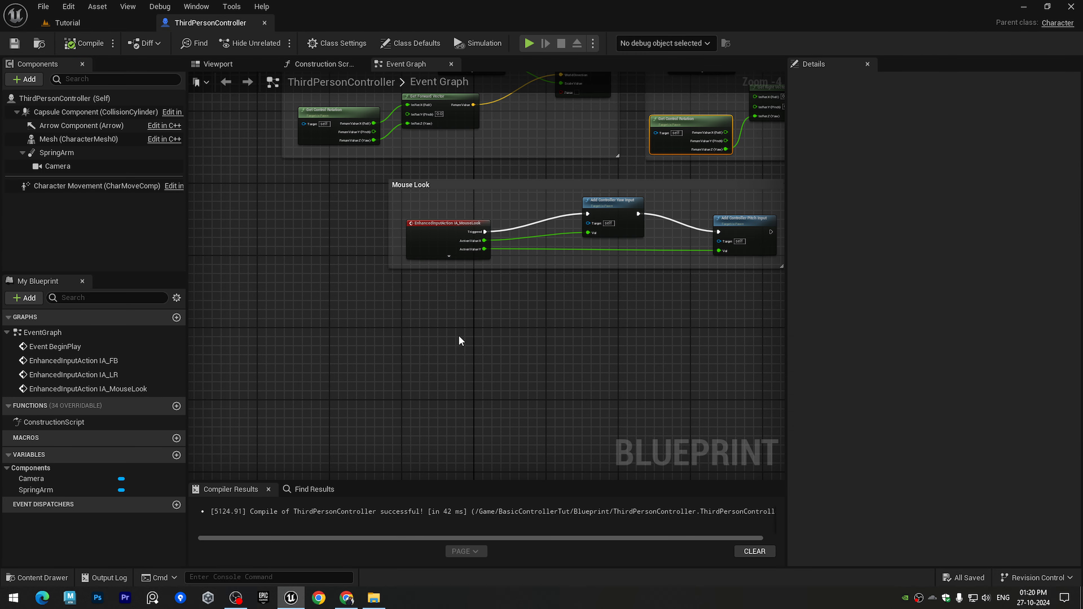
Step: Place the IA_Jump input action event in the Event Graph below the Mouse Look comment
key(ctrl+space)
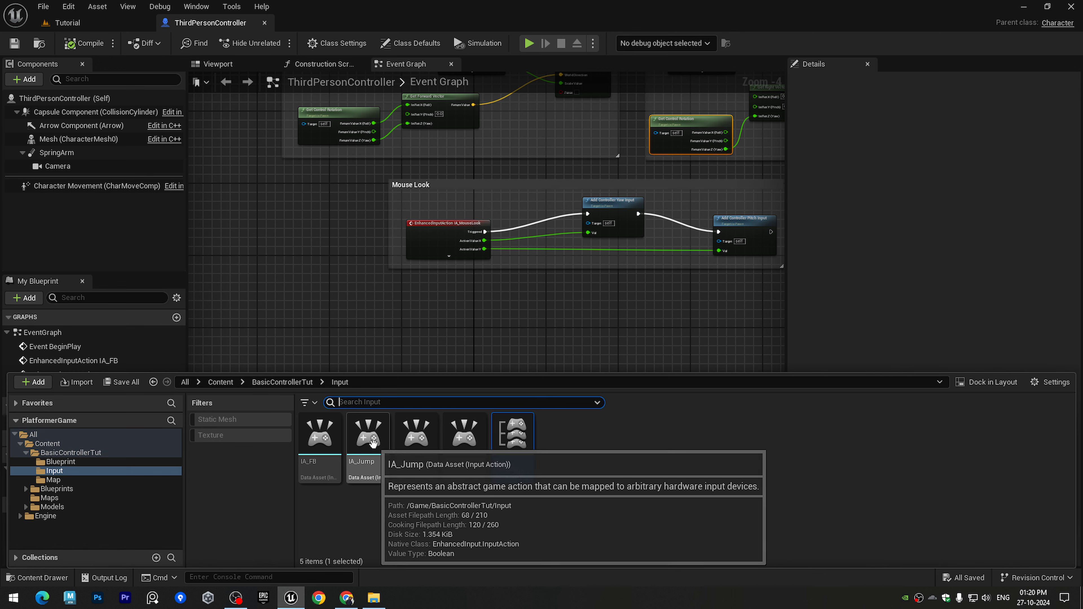
drag(370, 442, 324, 324)
scroll(358, 306, up, 2)
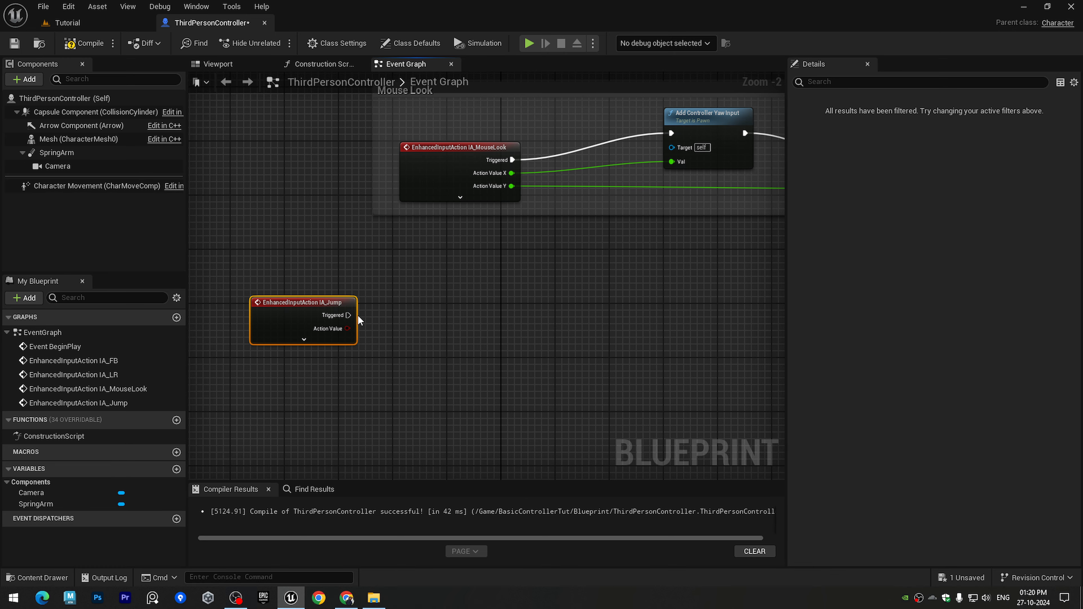
Step: Add a Jump node driven by the Triggered output of the IA_Jump event and align it beside the event
drag(497, 316, 507, 316)
text(start)
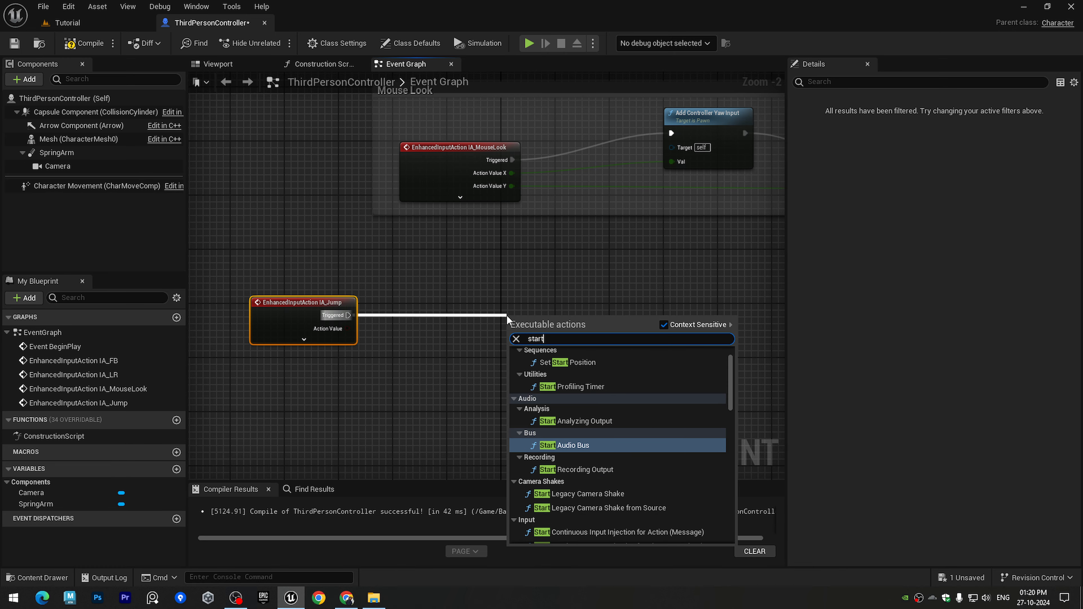
text(j)
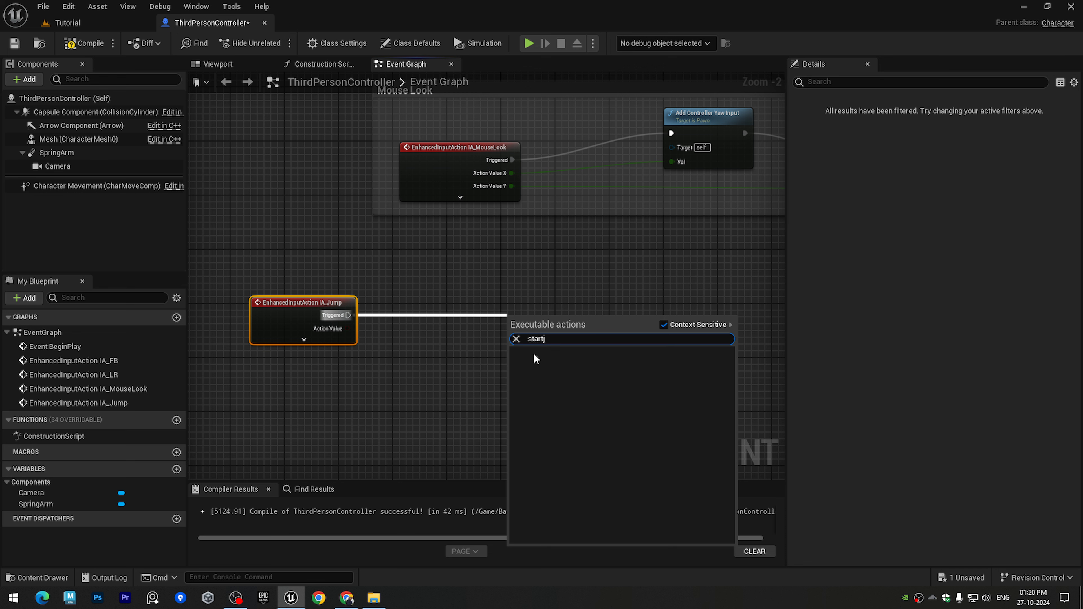
key(BackSpace)
scroll(611, 397, down, 6)
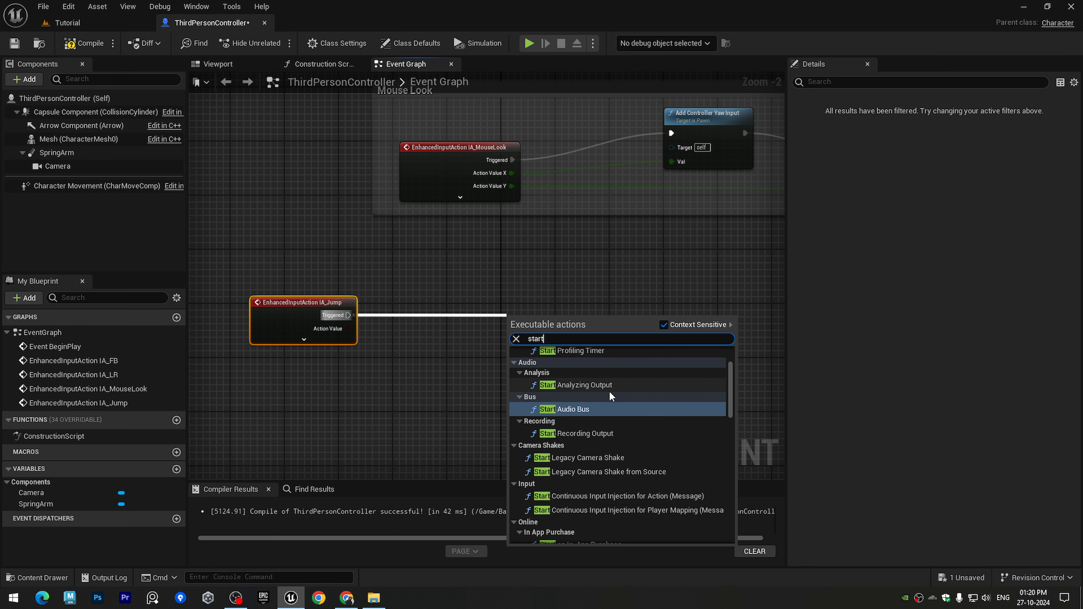
scroll(610, 396, up, 5)
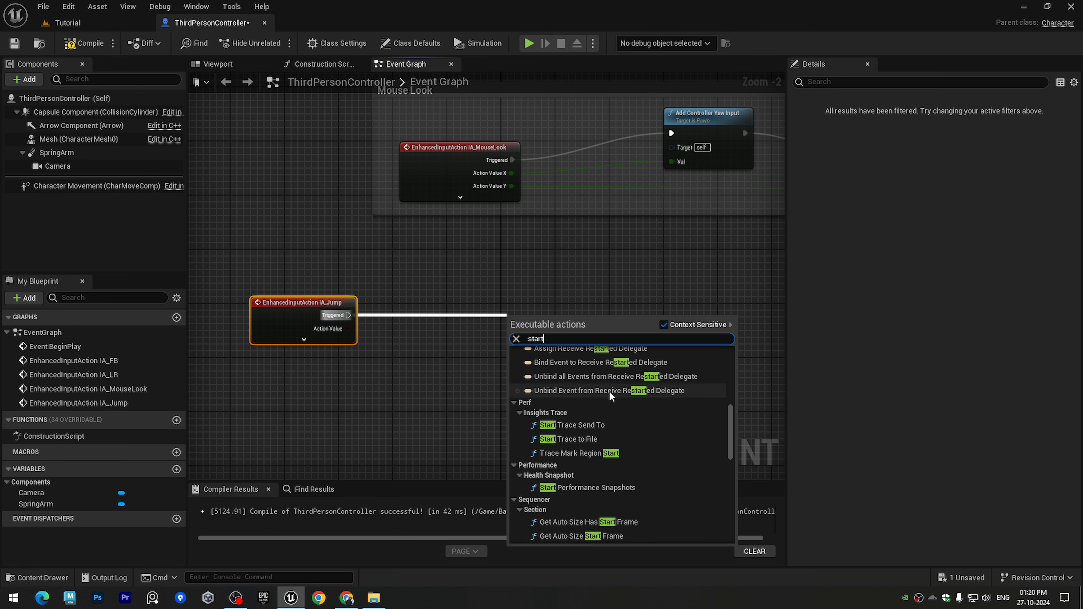
key(BackSpace)
key(BackSpace)
key(BackSpace)
key(BackSpace)
key(BackSpace)
text(jump)
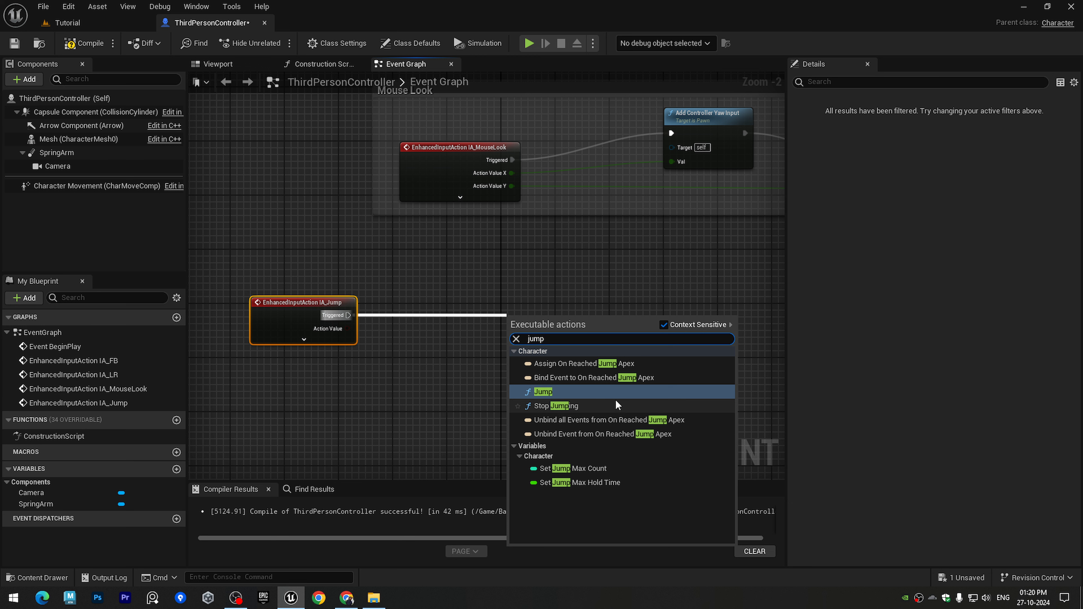
click(549, 390)
drag(520, 323, 485, 302)
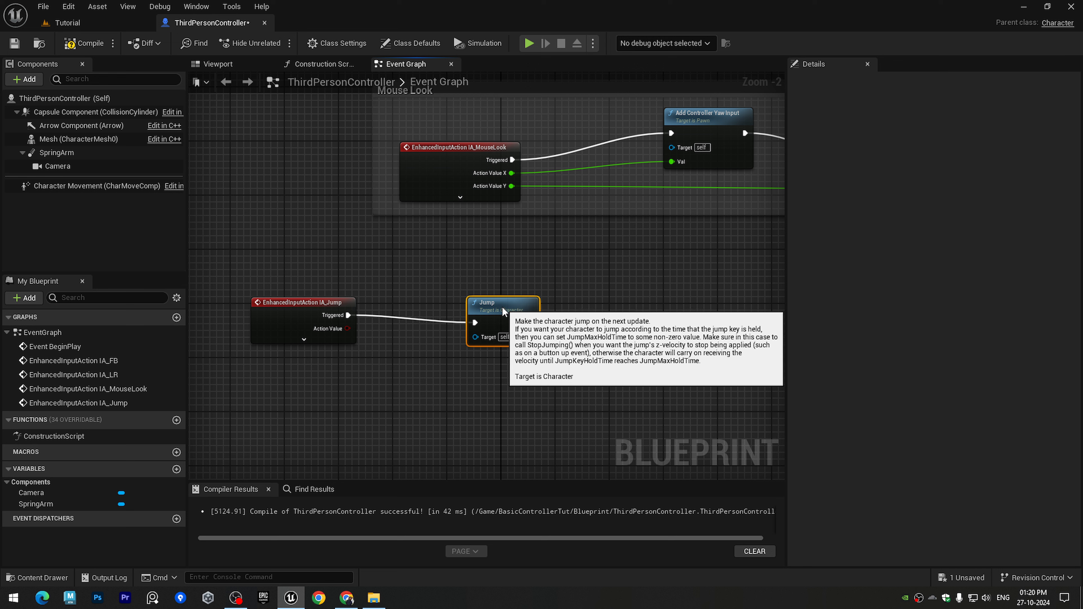
Step: Expand the IA_Jump event and connect its Completed output to a new Stop Jumping node; compile and save the Blueprint
scroll(431, 342, up, 2)
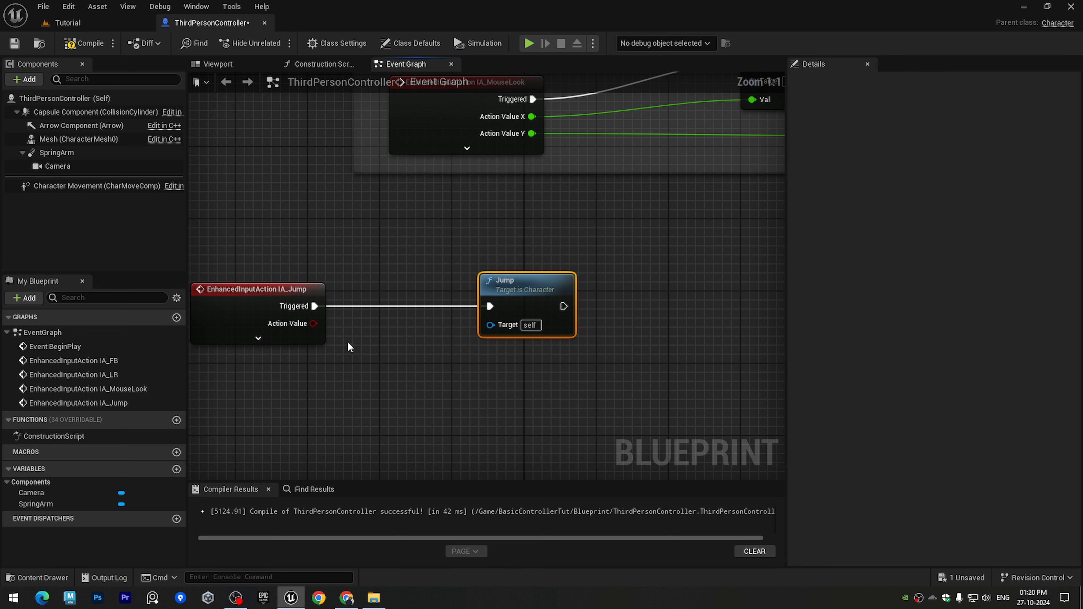
click(294, 338)
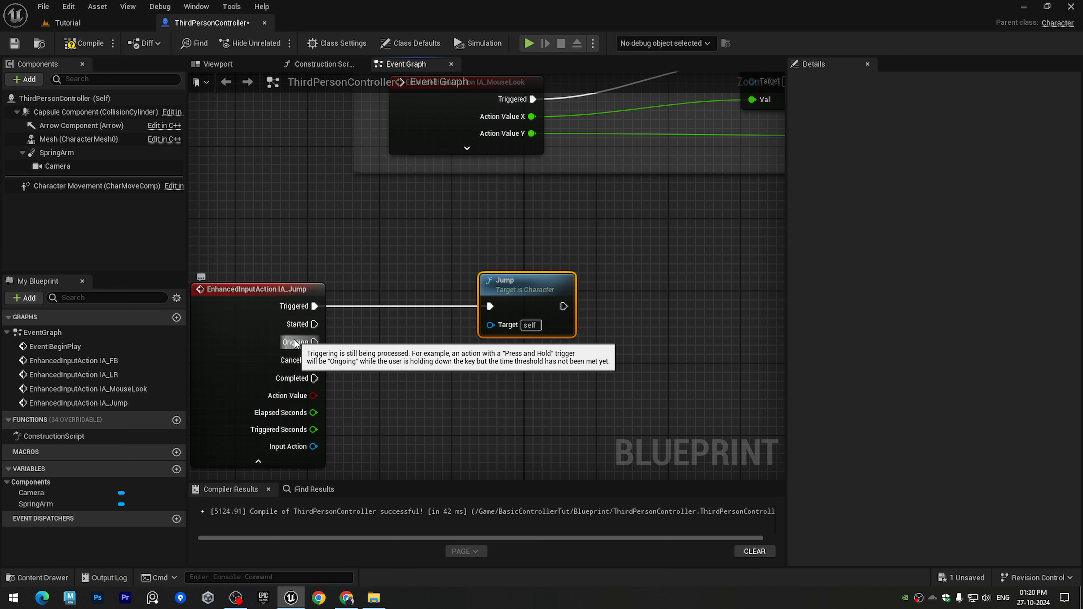
click(256, 461)
scroll(426, 360, down, 2)
right_drag(411, 362, 415, 304)
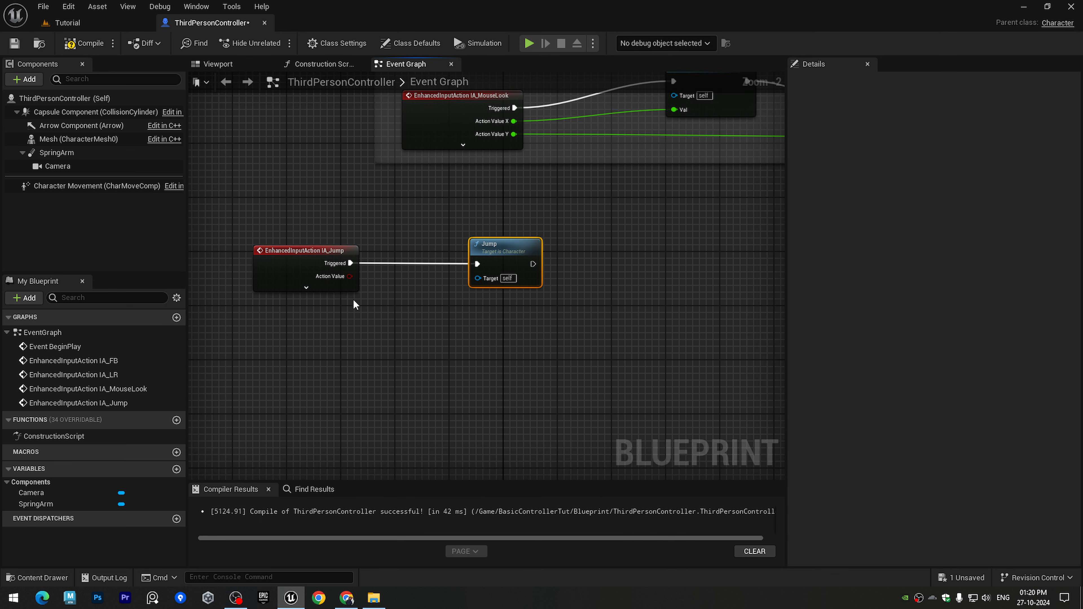
click(313, 288)
scroll(424, 336, up, 1)
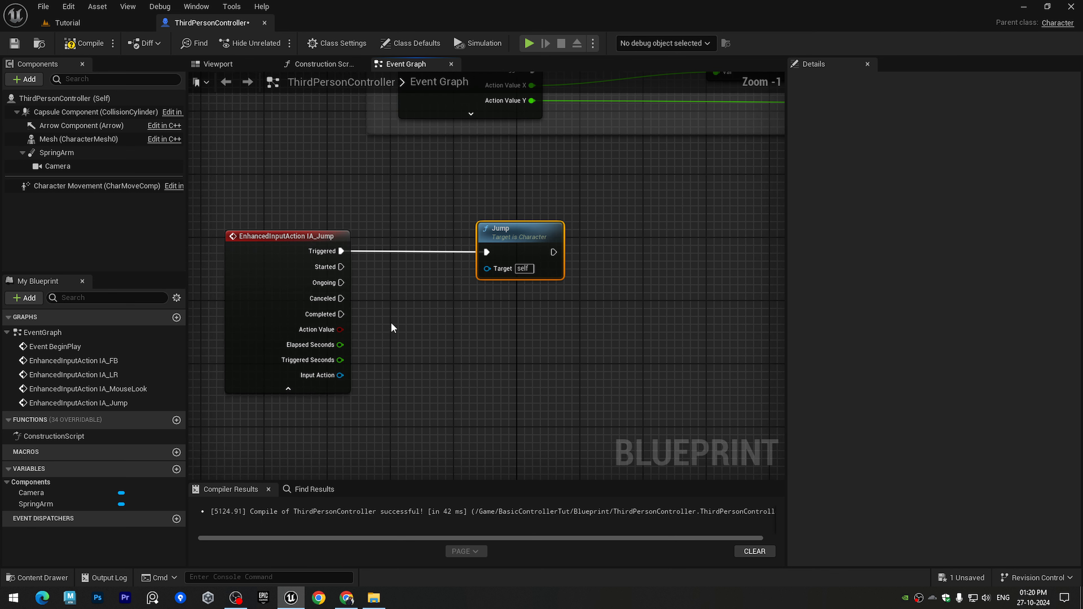
drag(342, 315, 495, 362)
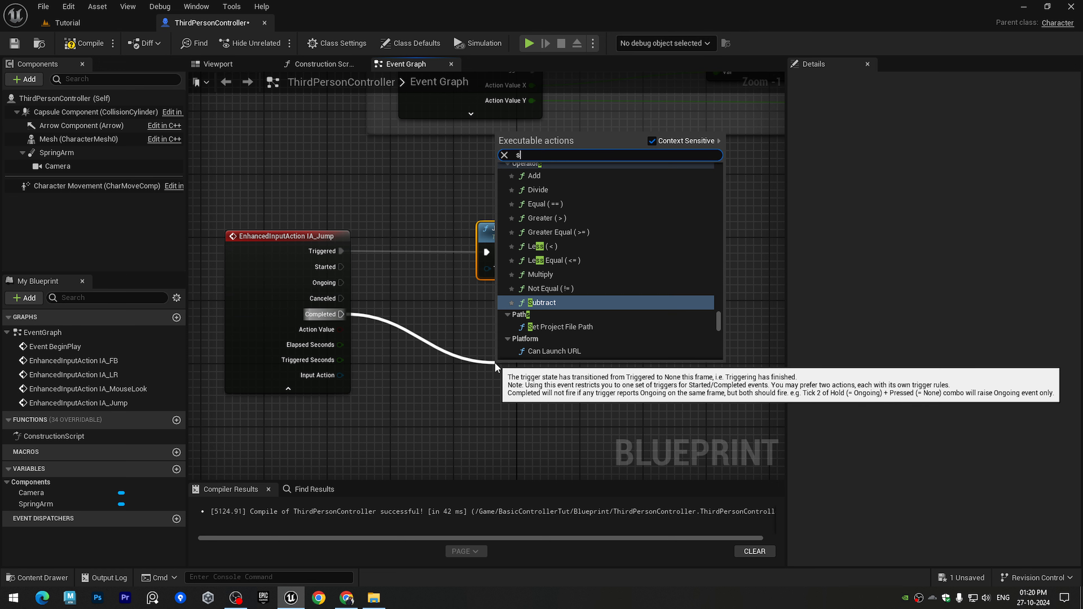
text(stop)
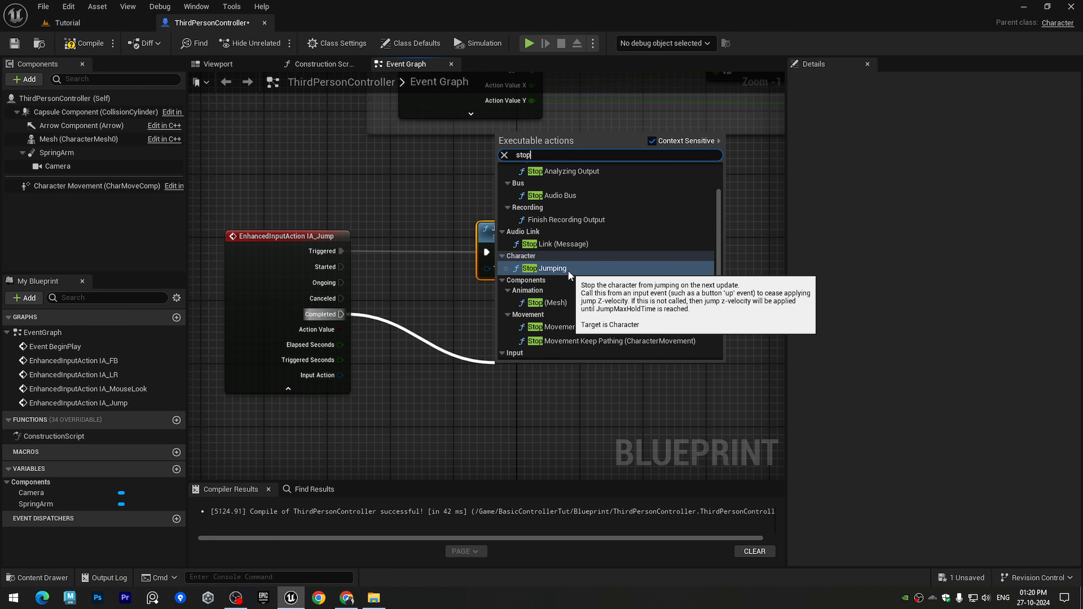
click(550, 269)
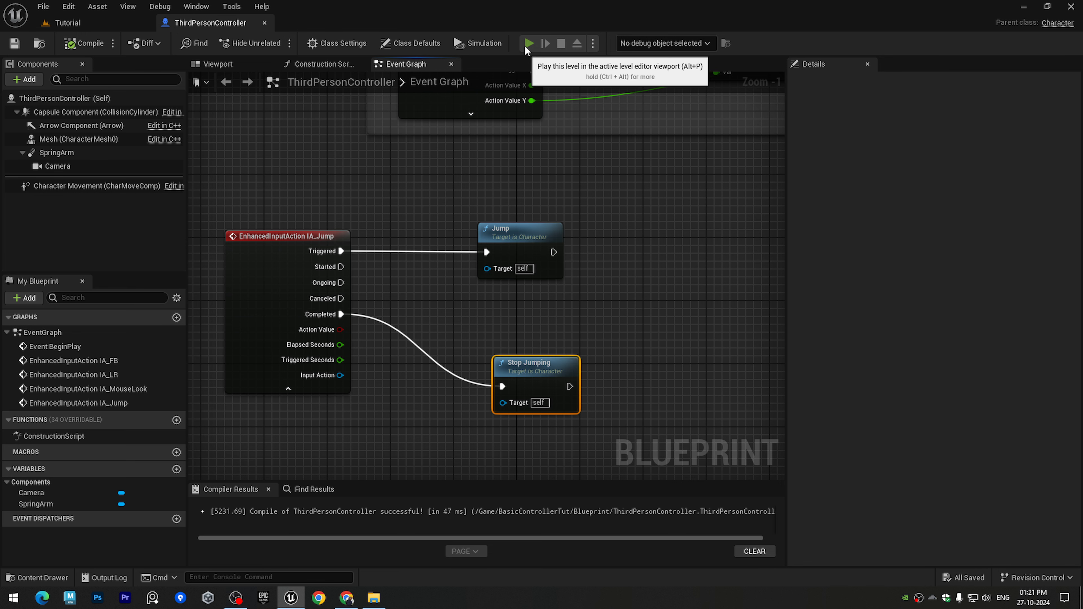
Step: Play-test the level to check jumping while standing and moving, ending each play session after the check
click(528, 46)
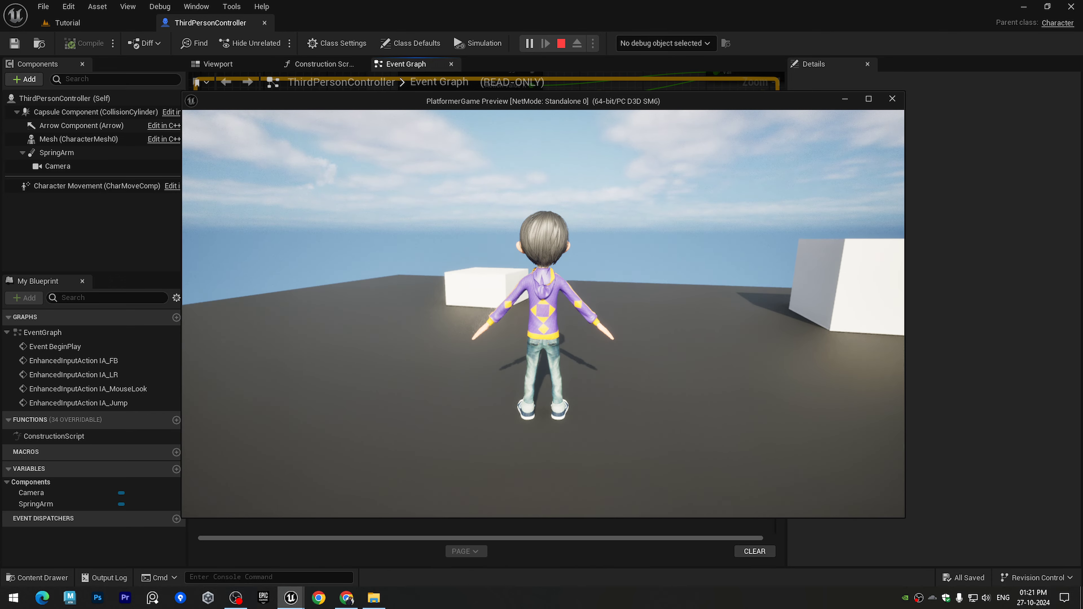
key(space)
key(w)
key(space)
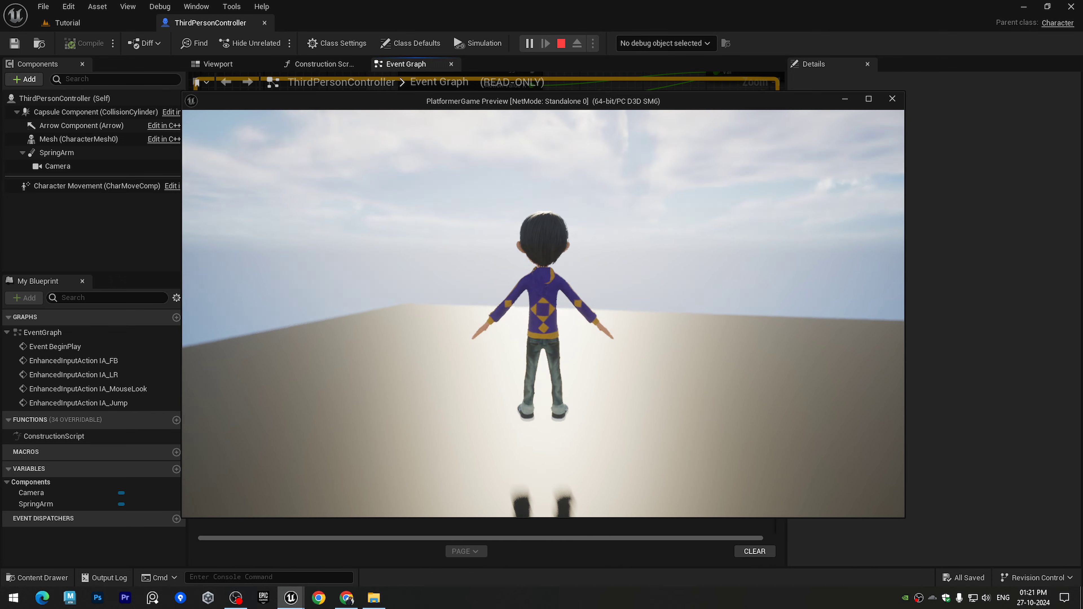
key(w)
key(space)
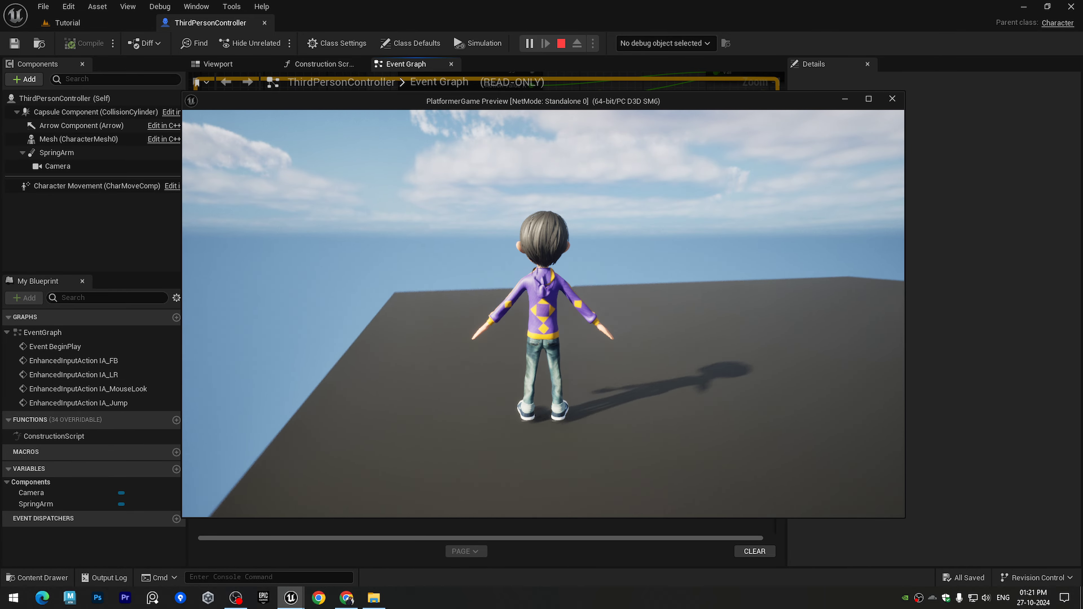
key(space)
key(d)
key(space)
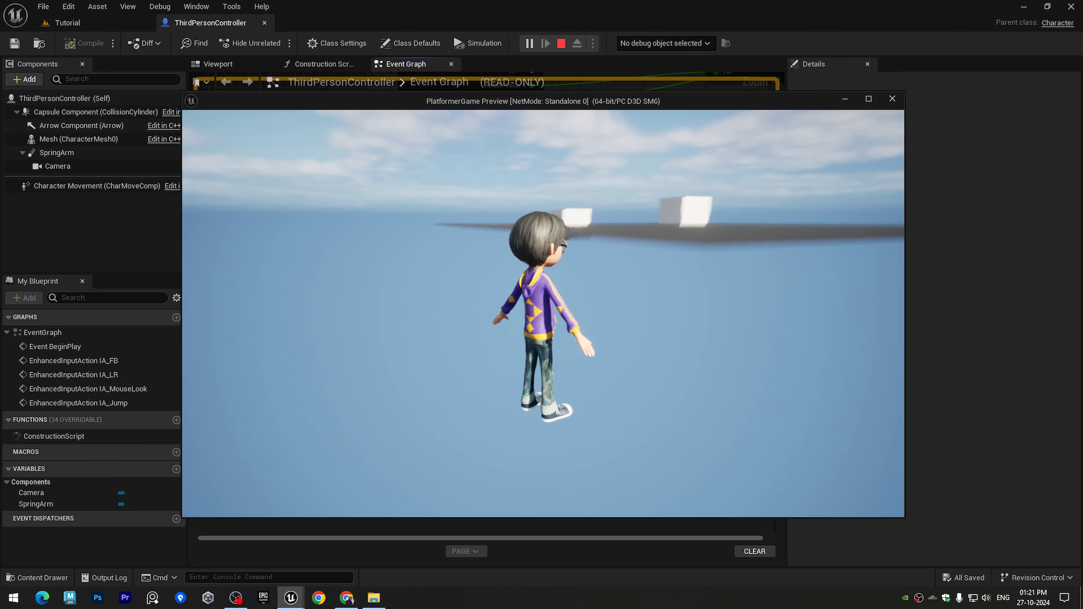
key(Escape)
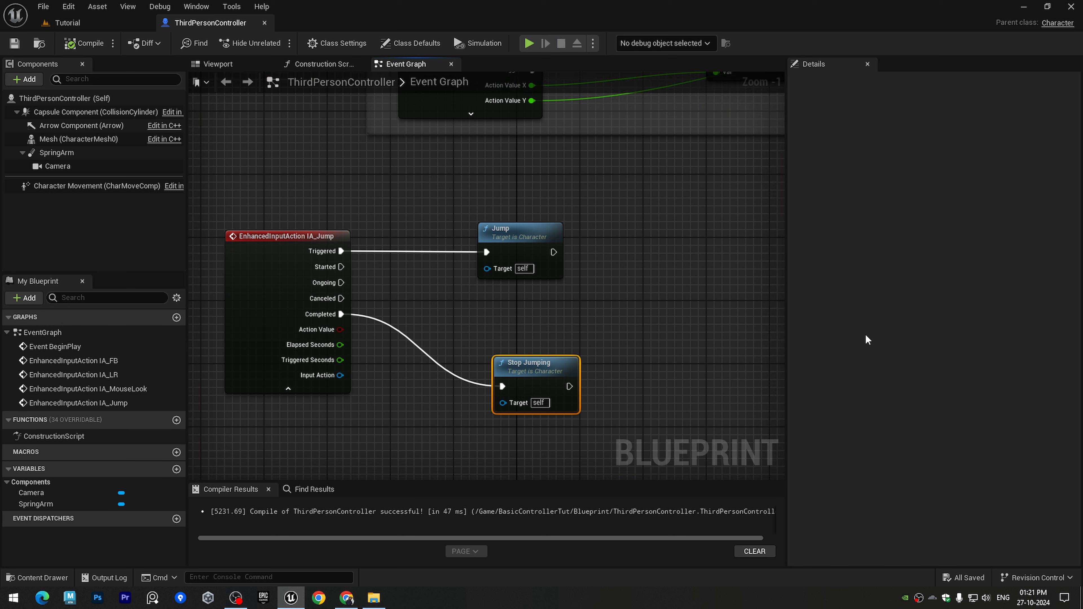
click(529, 43)
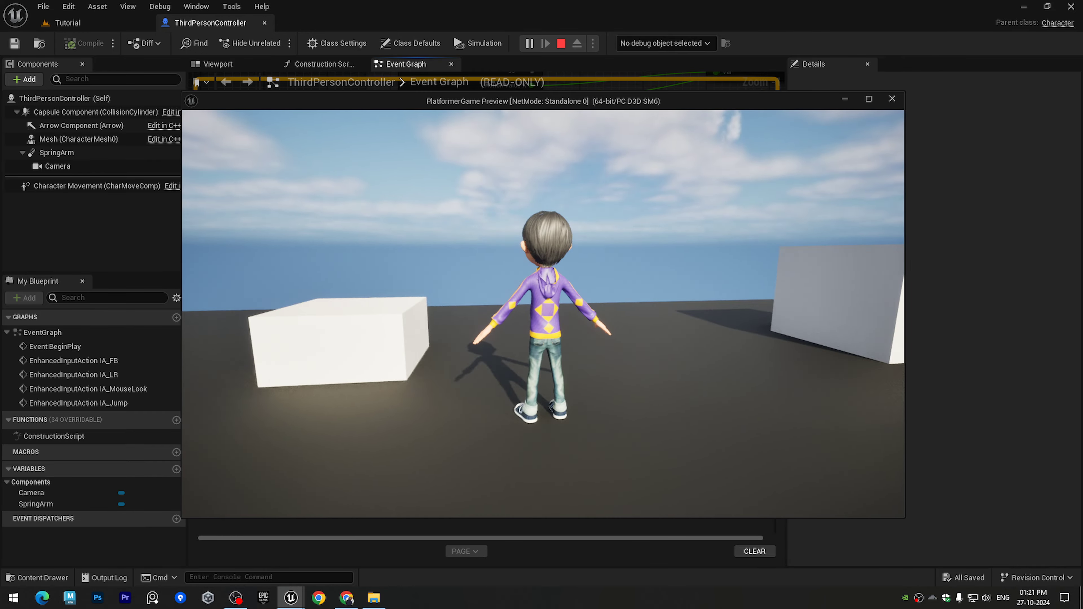
key(Escape)
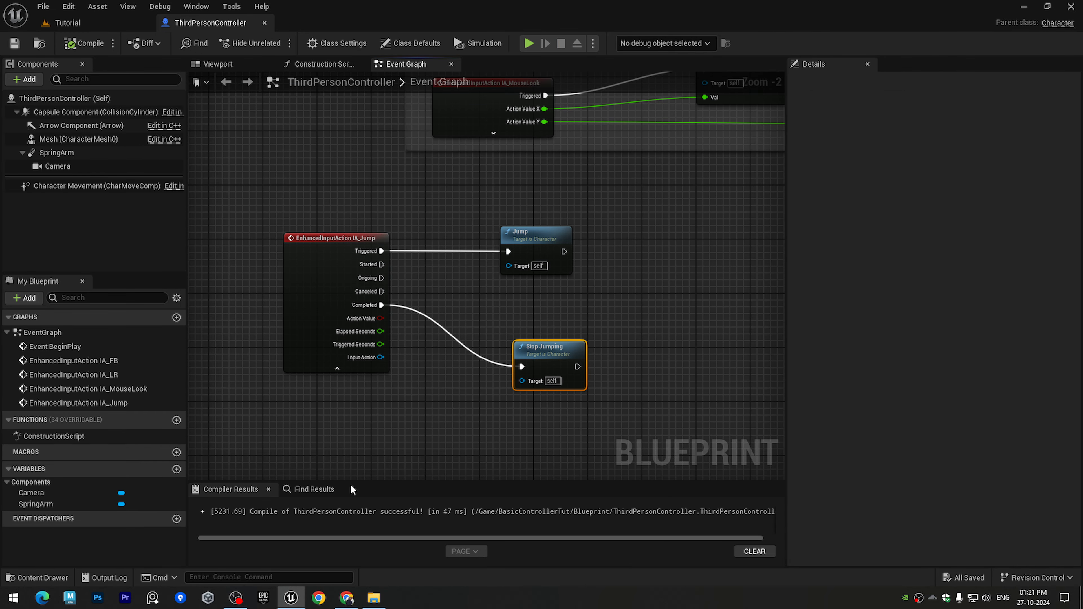
click(235, 598)
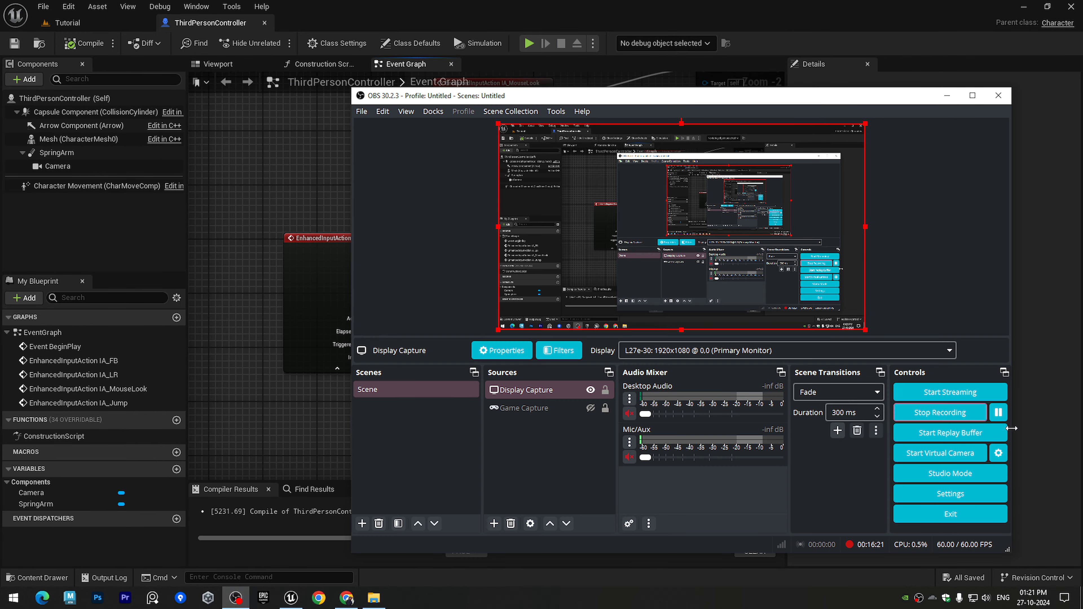